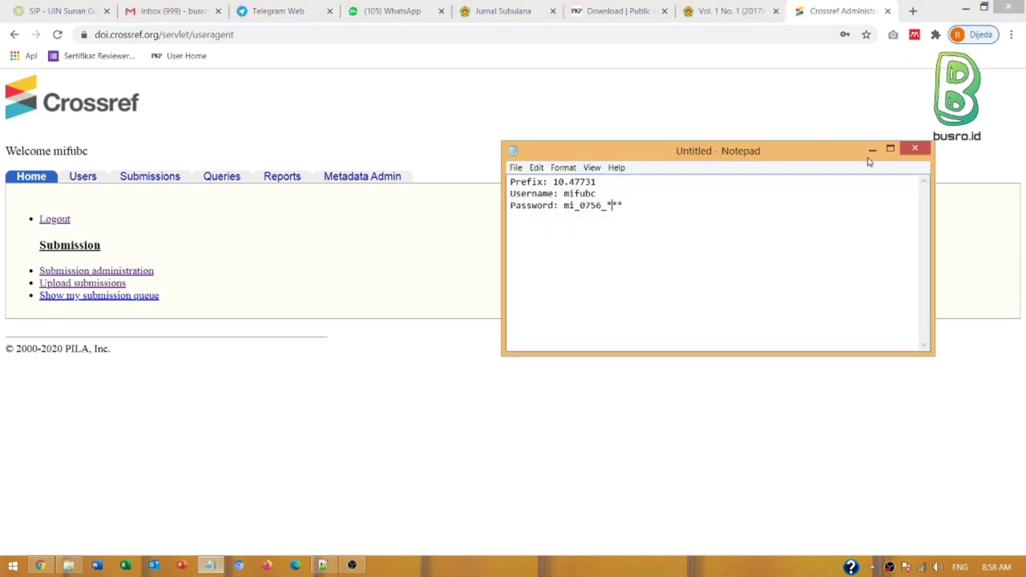
Look up the DOI prefix 10.47731 in the Notepad note of Crossref details, then minimize it.
left_click(871, 150)
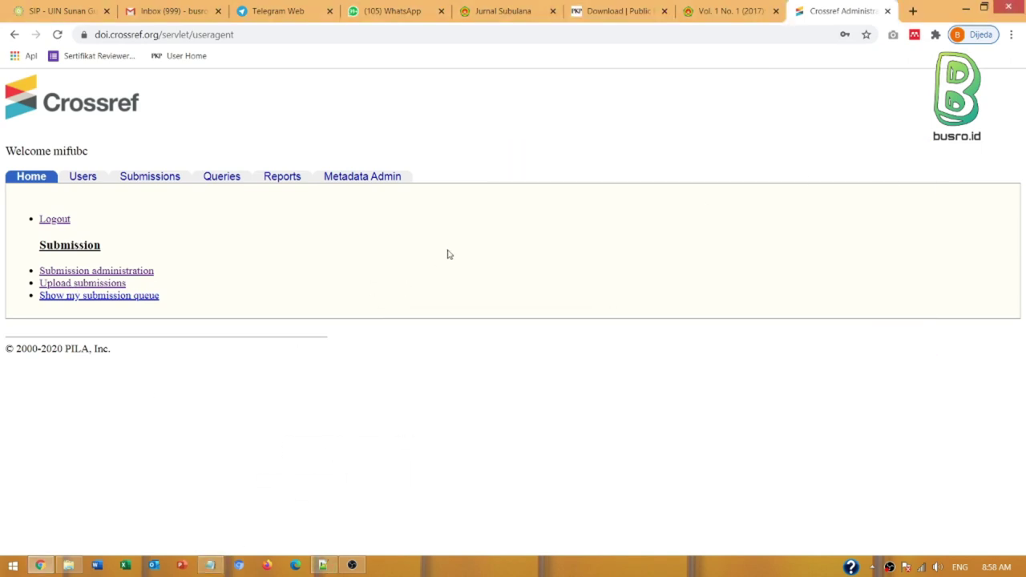
left_click(729, 15)
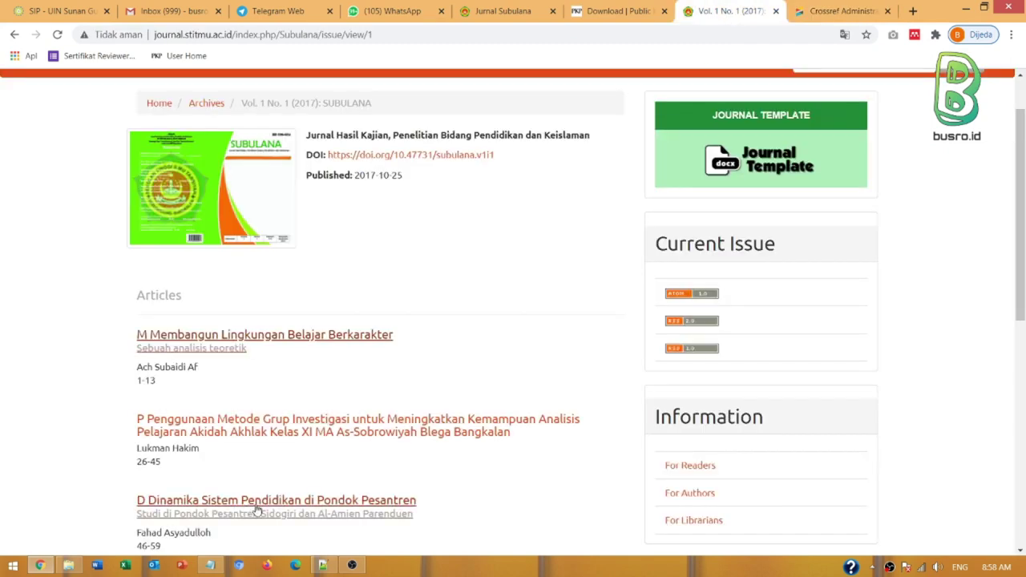
left_click(210, 565)
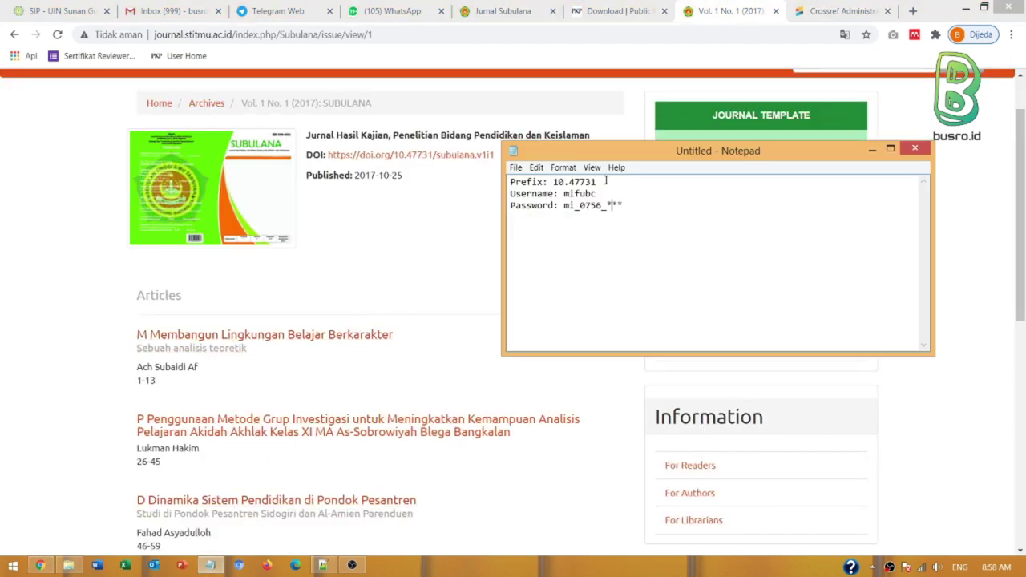
left_click_drag(552, 182, 600, 185)
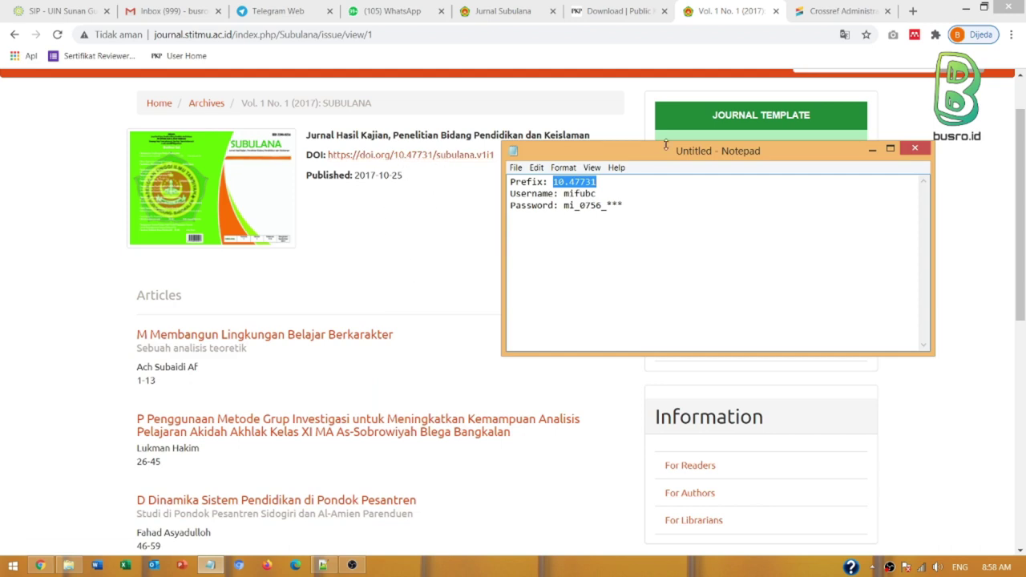
left_click(872, 150)
Return to the Vol. 1 No. 1 (2017) issue page and open the user account menu.
left_click(837, 12)
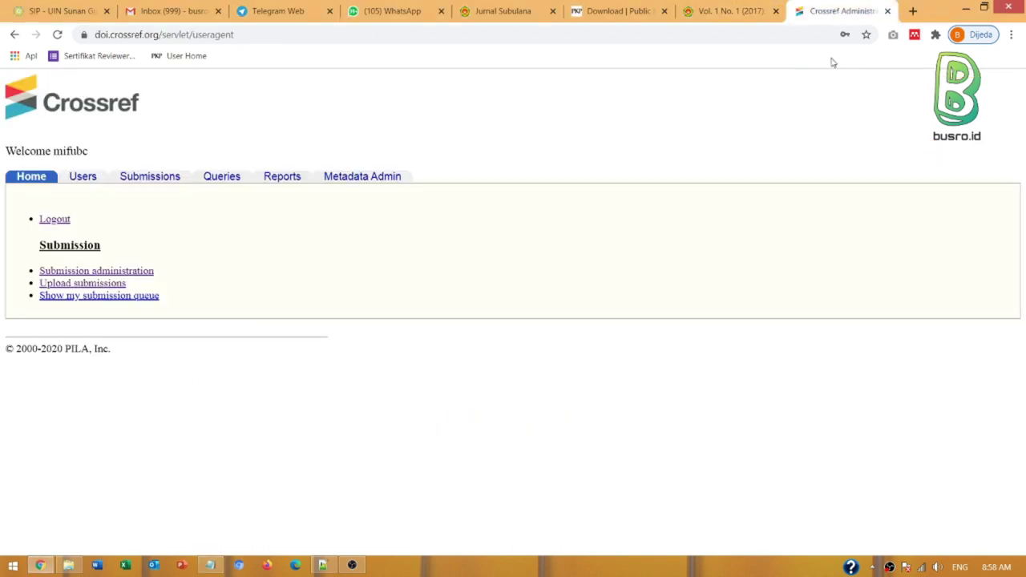
left_click(727, 12)
scroll(882, 183, "up", 1)
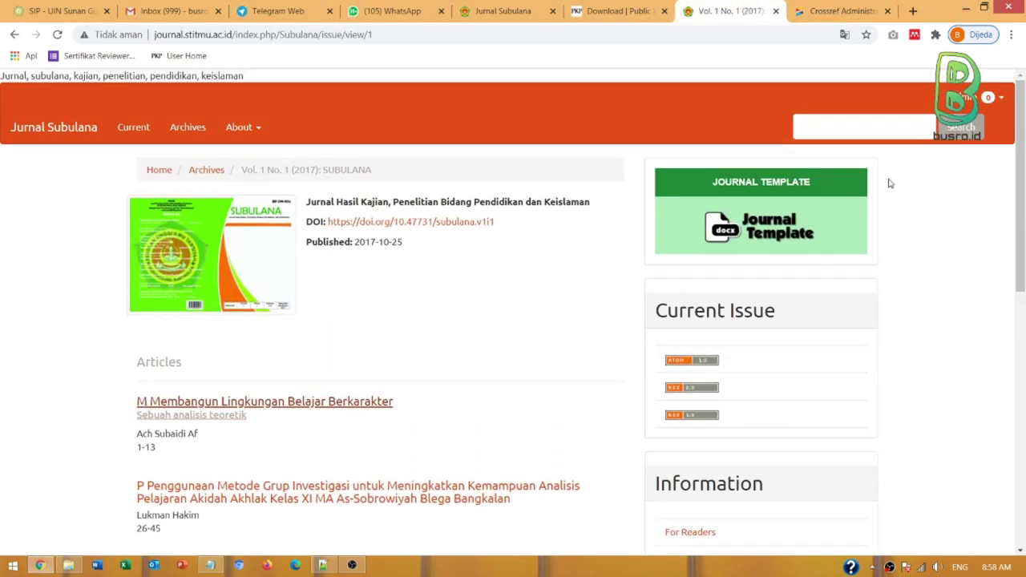
left_click(987, 97)
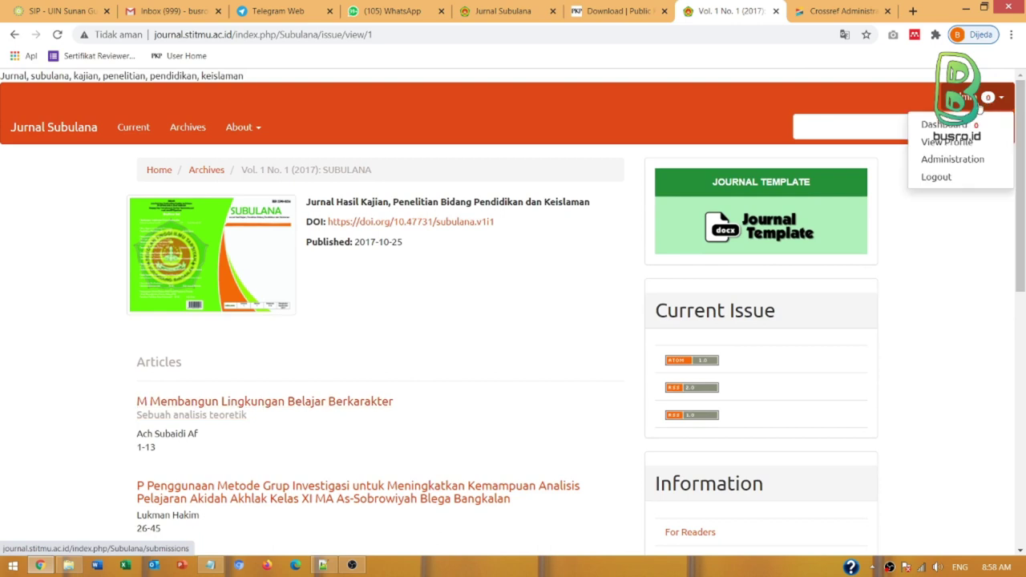
Go from the Dashboard to Settings > Website and show the installed Plugins list.
left_click(944, 125)
mouse_move(24, 307)
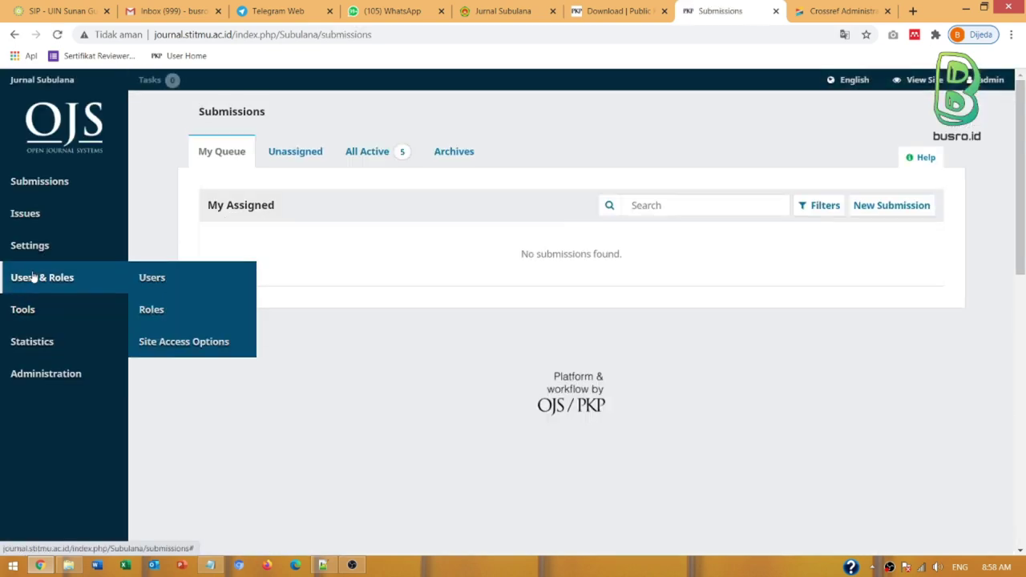
mouse_move(42, 251)
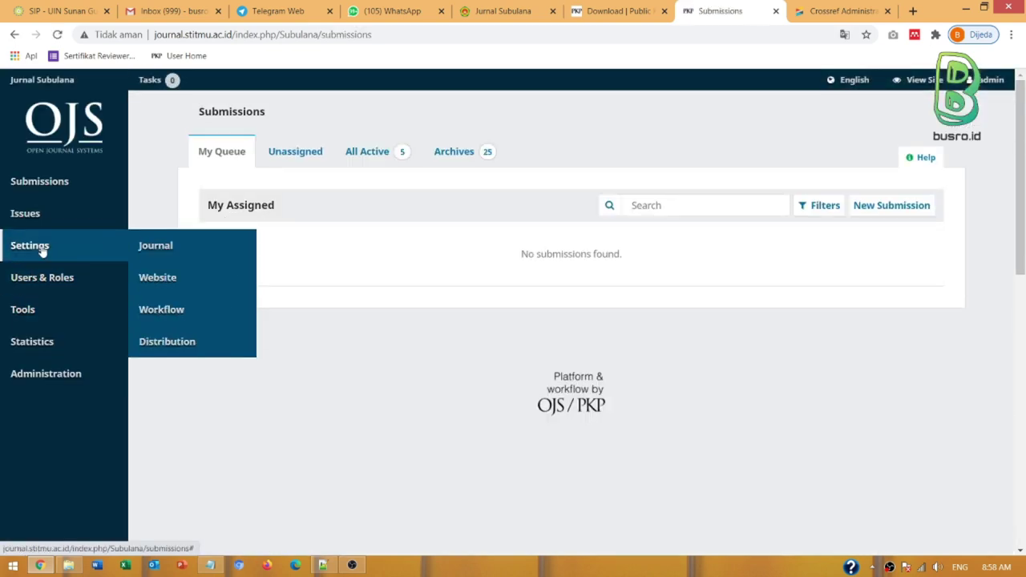
left_click(174, 278)
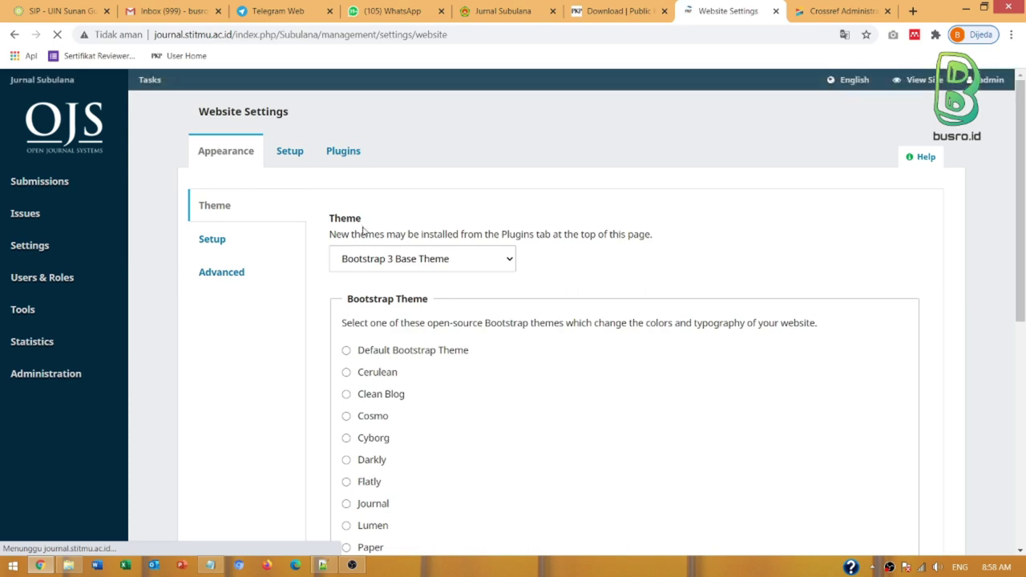
left_click(345, 154)
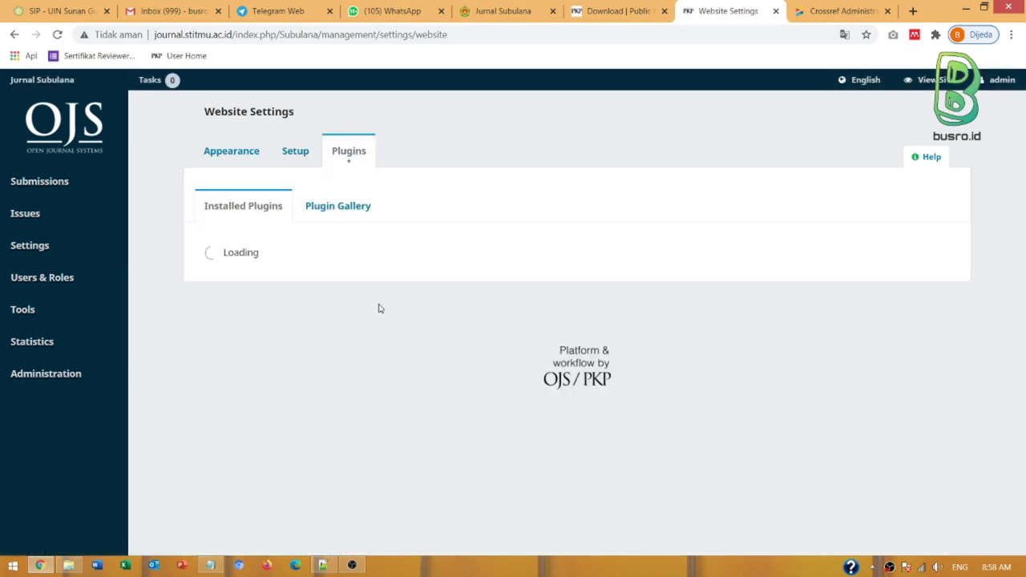
Search the plugin list for 'doi' to reach the enabled DOI plugin.
key("ctrl+f")
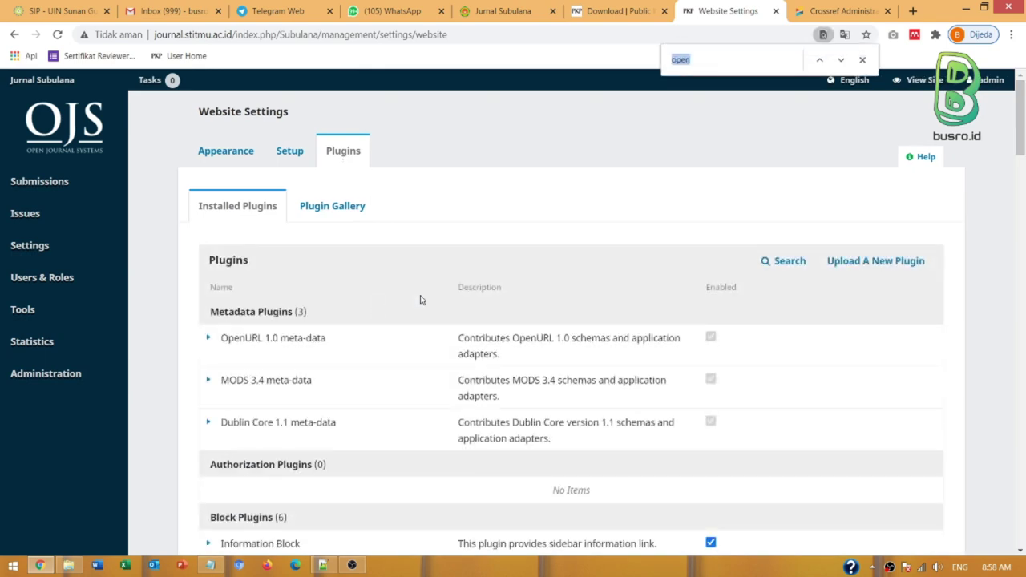
type("doi")
key("Return")
key("Return")
key("Return")
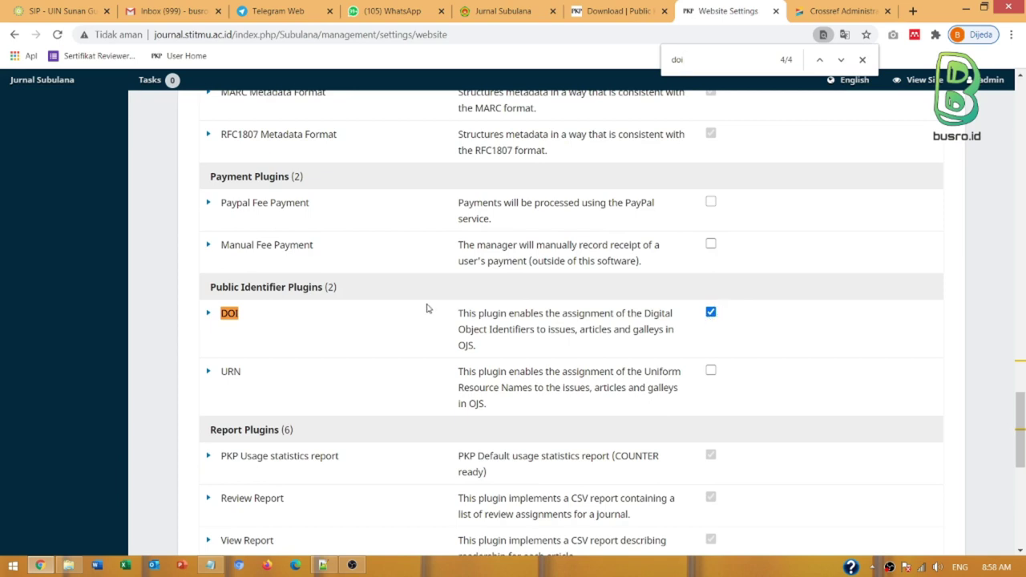
Open the DOI public identifier plugin's Settings form.
left_click(211, 316)
left_click(210, 315)
left_click(211, 315)
left_click(211, 316)
left_click(211, 315)
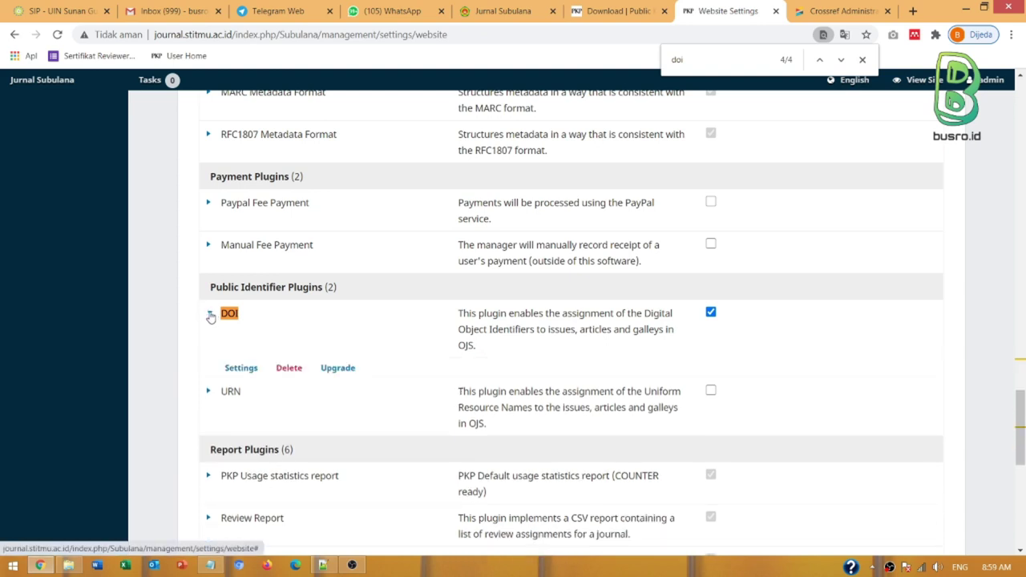
left_click(240, 368)
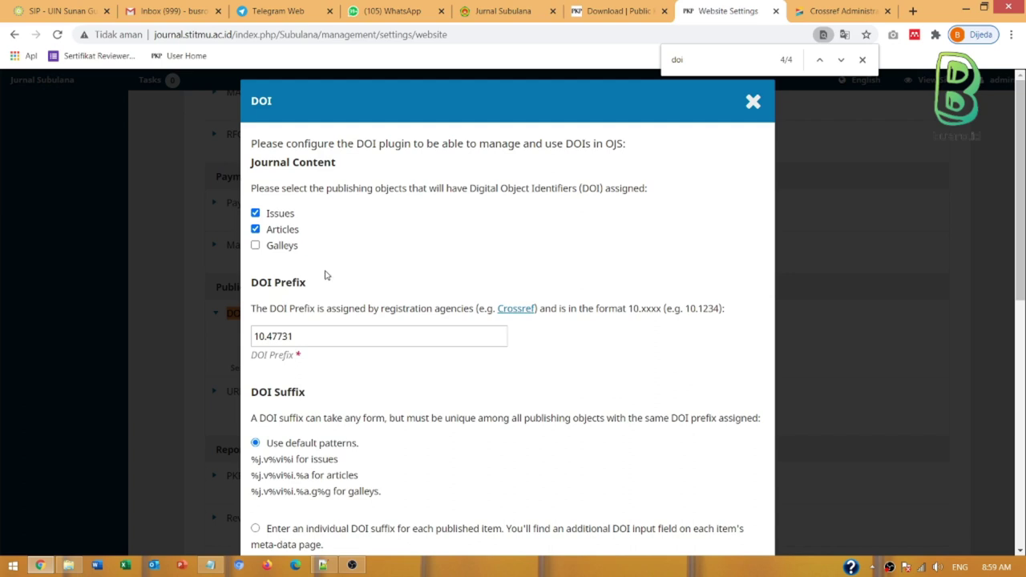
Enter DOI prefix 10.47731 from the note, keep the default suffix patterns, and save.
left_click(212, 564)
left_click(553, 182)
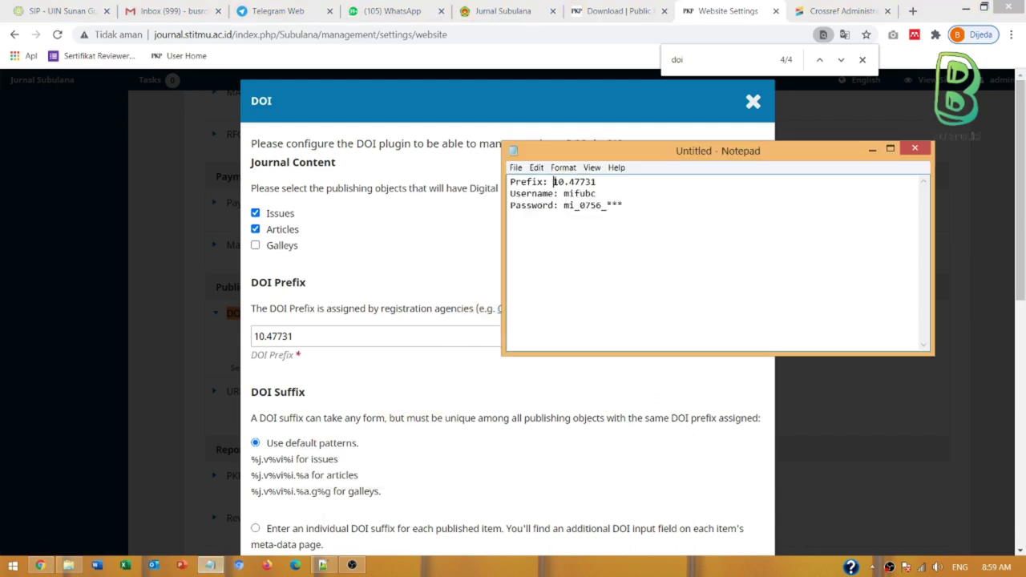
left_click_drag(553, 182, 599, 182)
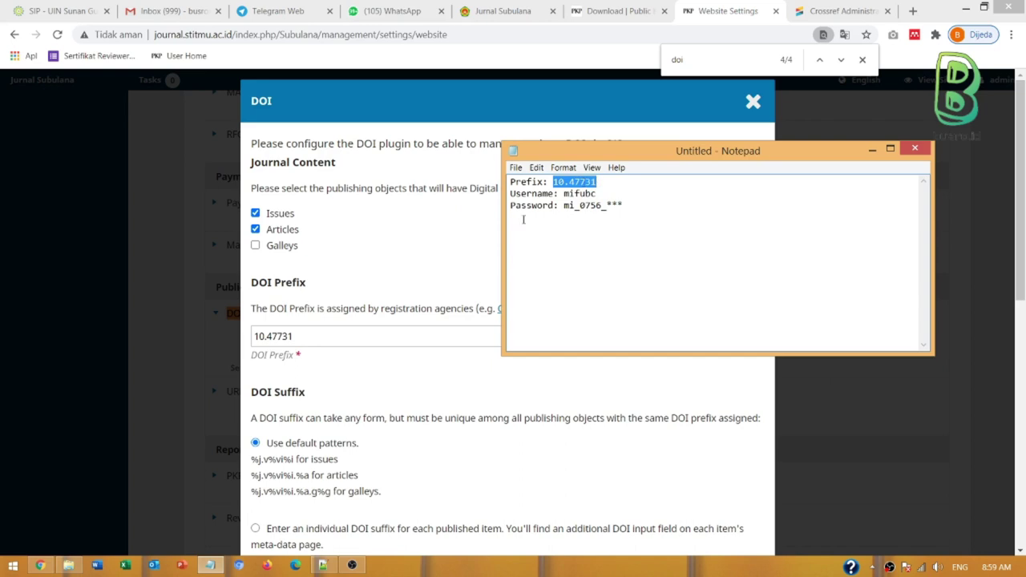
left_click(305, 336)
scroll(325, 360, "down", 3)
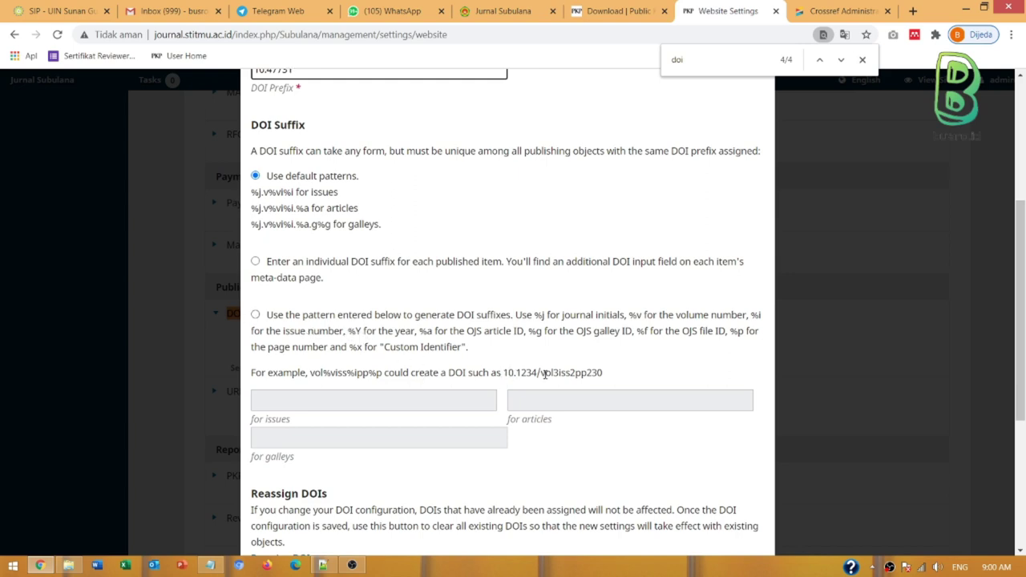
scroll(409, 325, "down", 3)
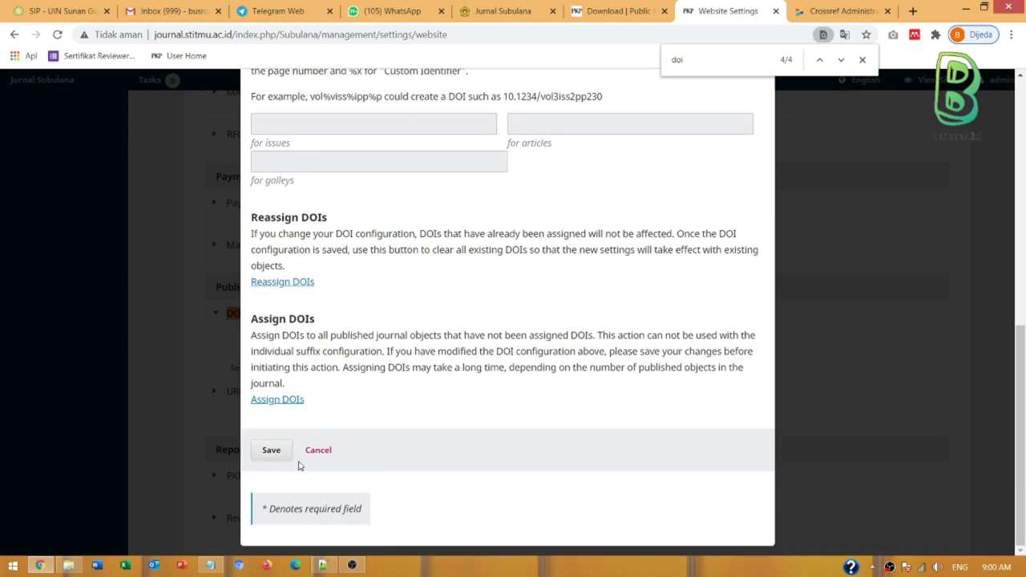
left_click(283, 457)
scroll(473, 404, "up", 12)
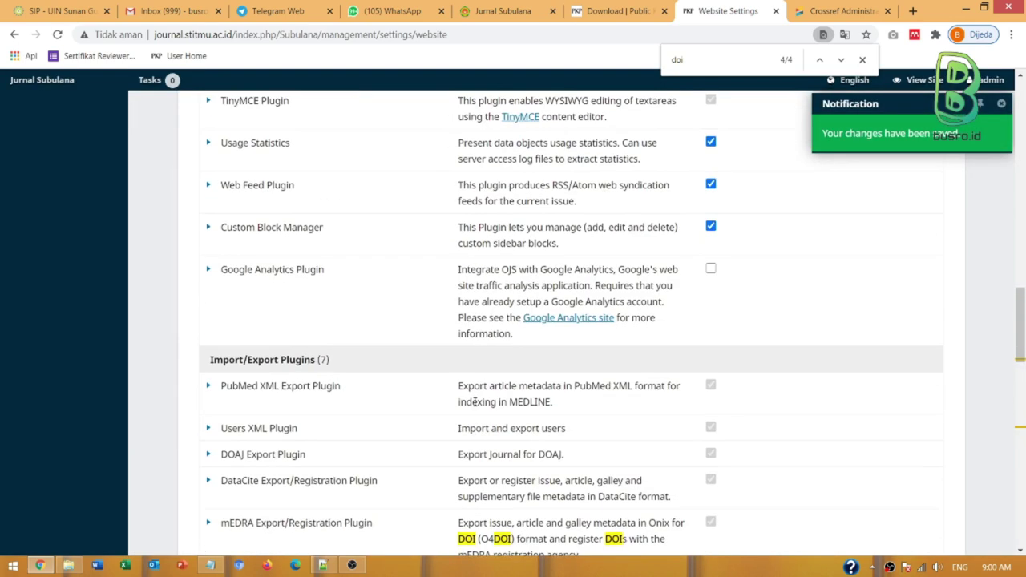
Go to Tools > Import/Export and choose the CrossRef XML Export Plugin.
scroll(475, 402, "up", 10)
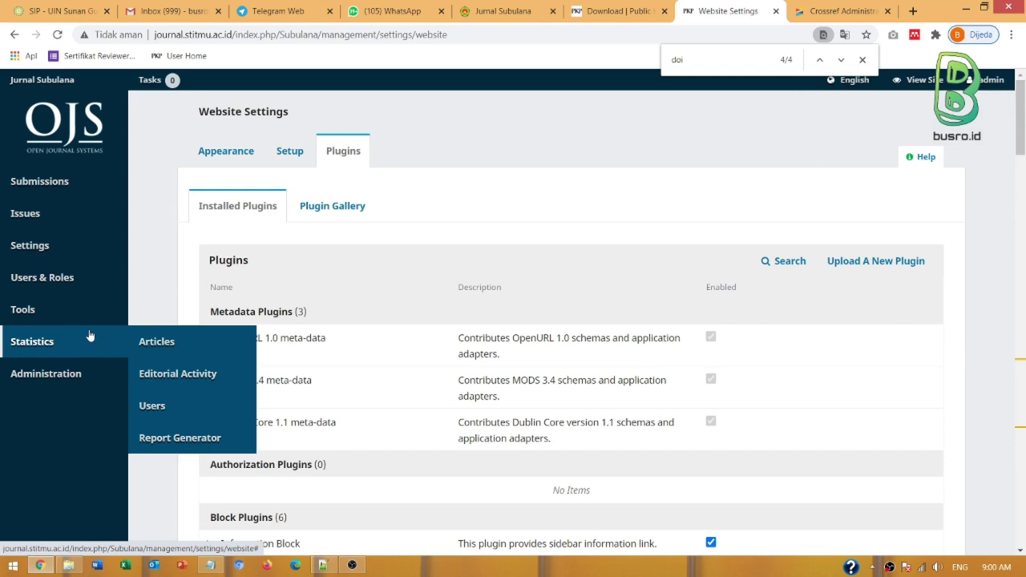
mouse_move(85, 283)
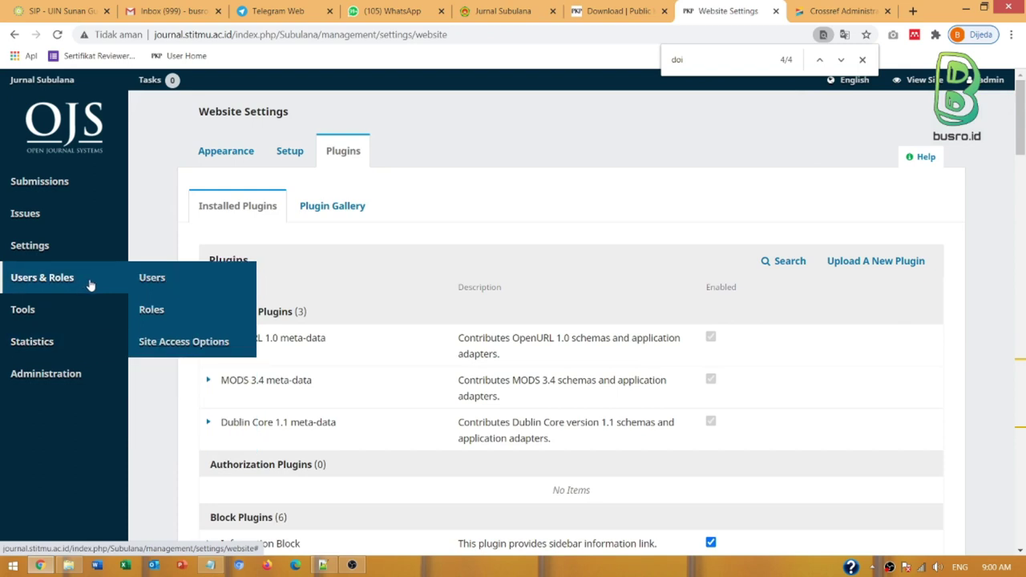
mouse_move(117, 314)
mouse_move(62, 316)
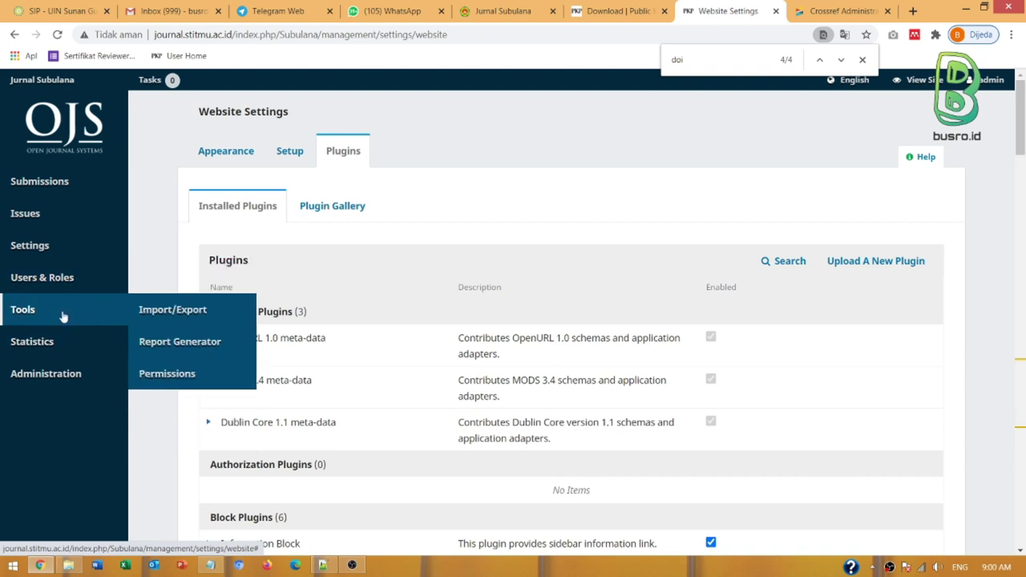
left_click(190, 315)
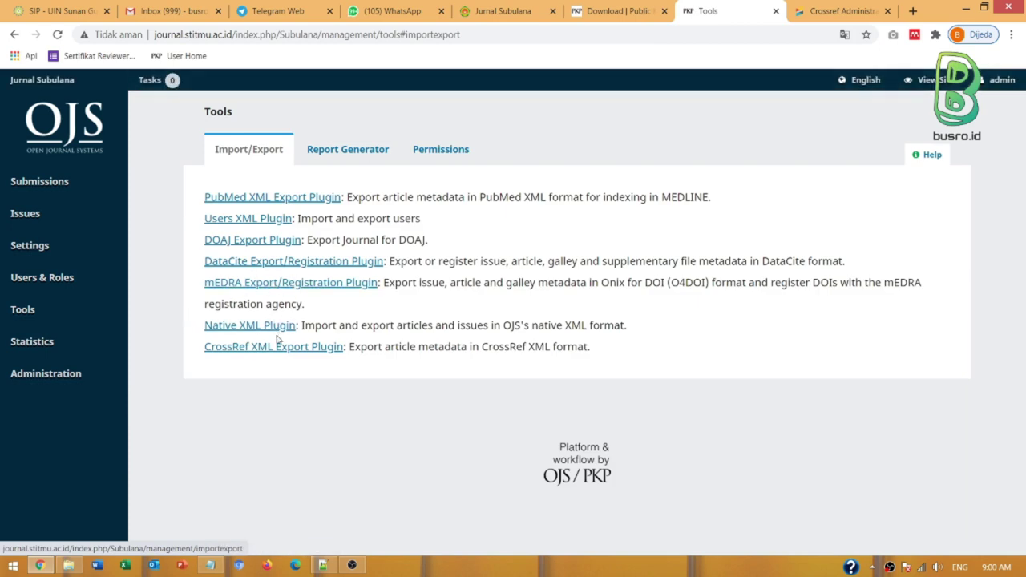
left_click(277, 350)
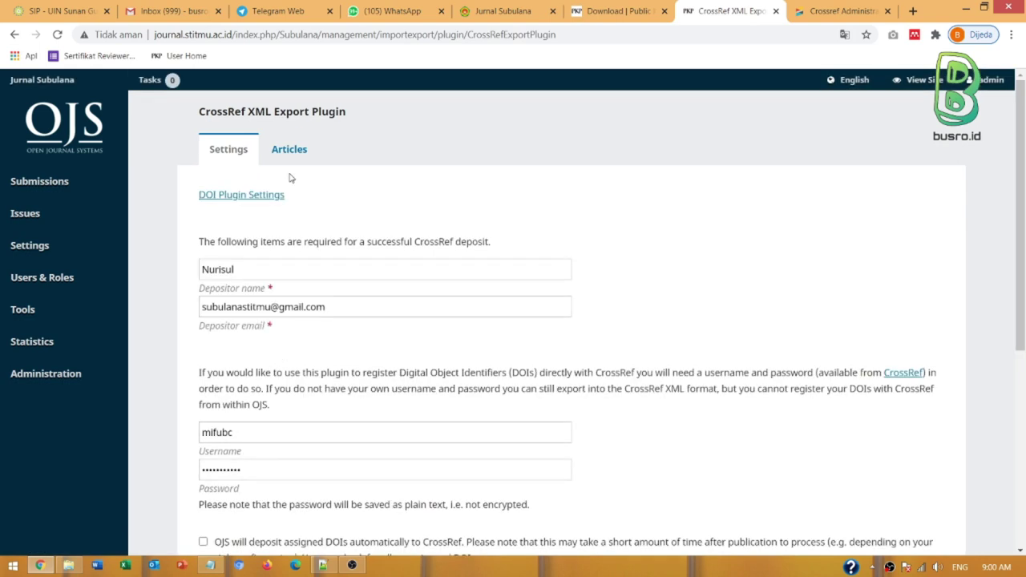
Review the depositor name and depositor e-mail fields in the CrossRef plugin settings.
scroll(275, 241, "down", 2)
scroll(275, 240, "up", 2)
left_click(255, 271)
left_click_drag(255, 272, 200, 272)
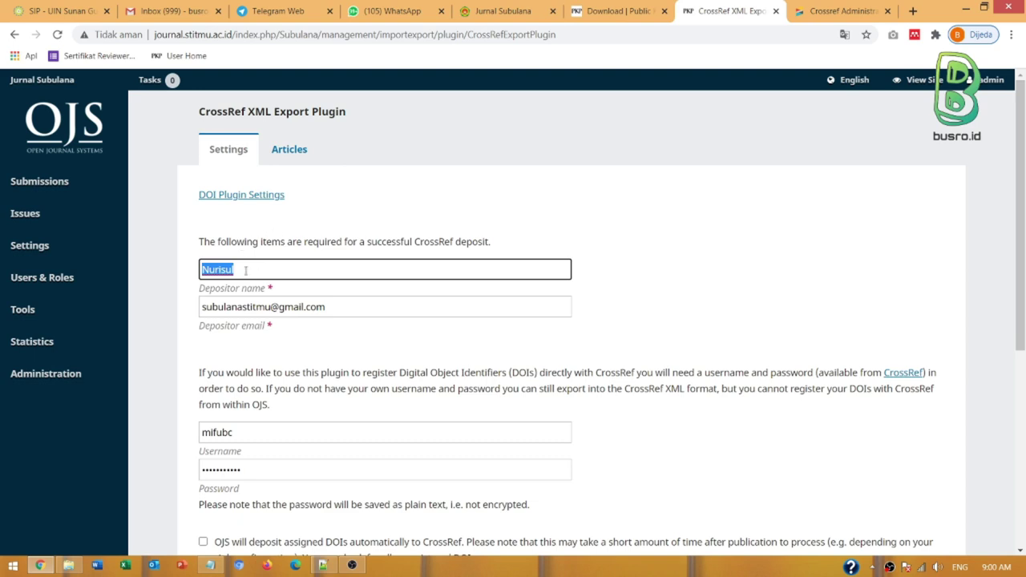
scroll(245, 270, "down", 1)
left_click_drag(355, 239, 202, 239)
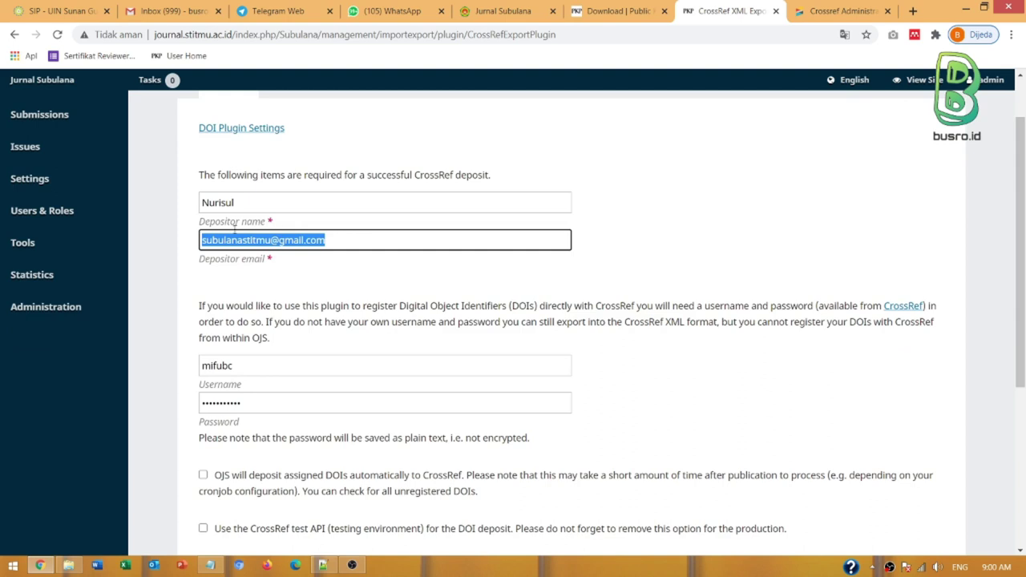
scroll(275, 273, "down", 1)
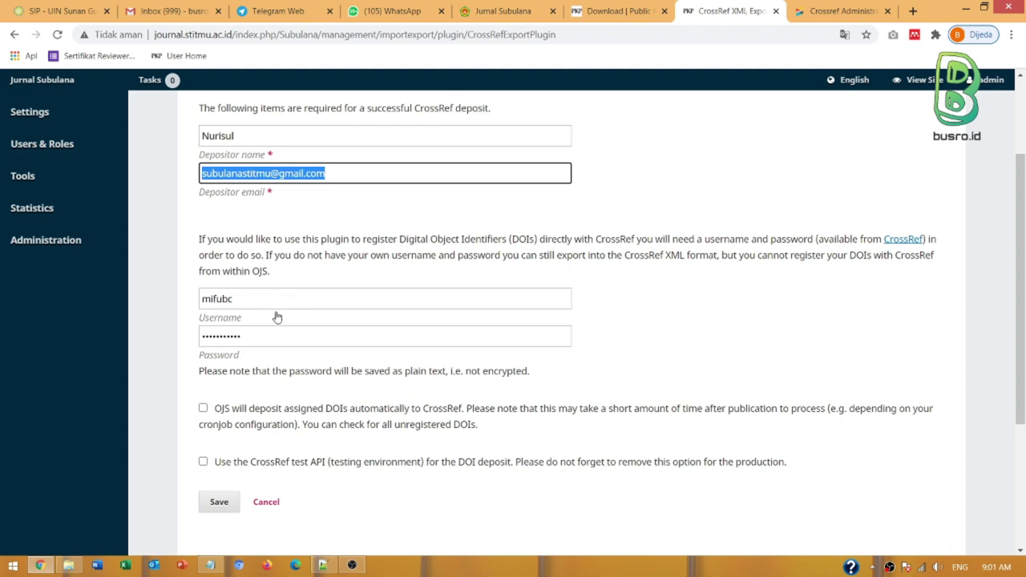
Clear the Crossref username and password, save the settings, and show the Articles tab.
left_click_drag(245, 298, 193, 301)
key("BackSpace")
left_click_drag(256, 337, 181, 335)
key("BackSpace")
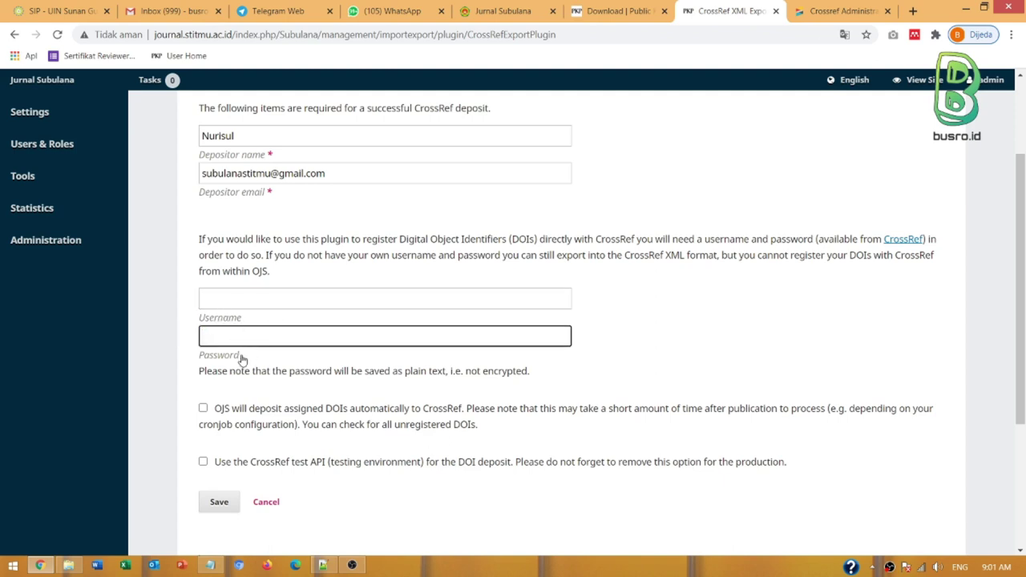
left_click(232, 296)
left_click(337, 329)
left_click(223, 505)
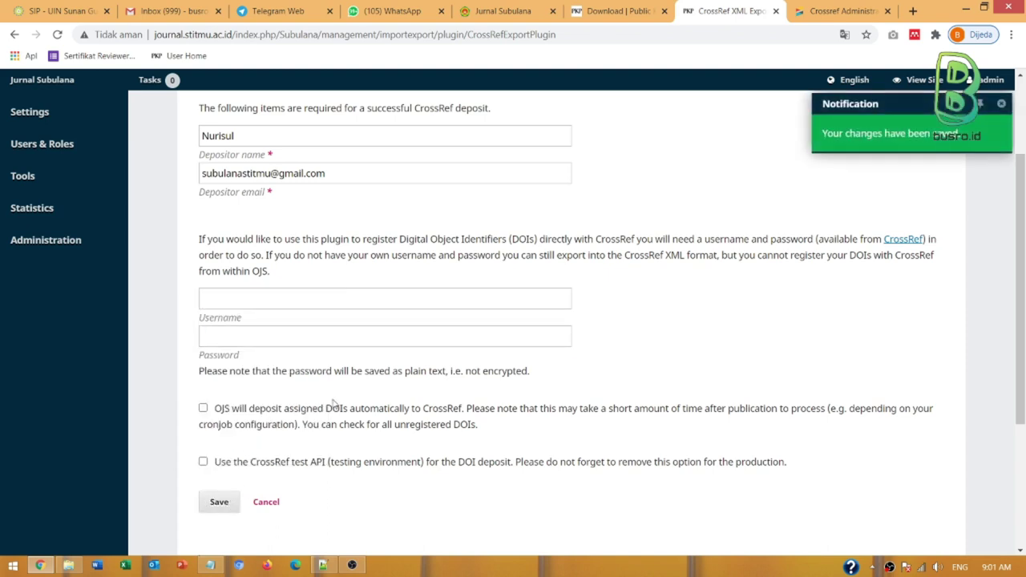
scroll(335, 337, "up", 2)
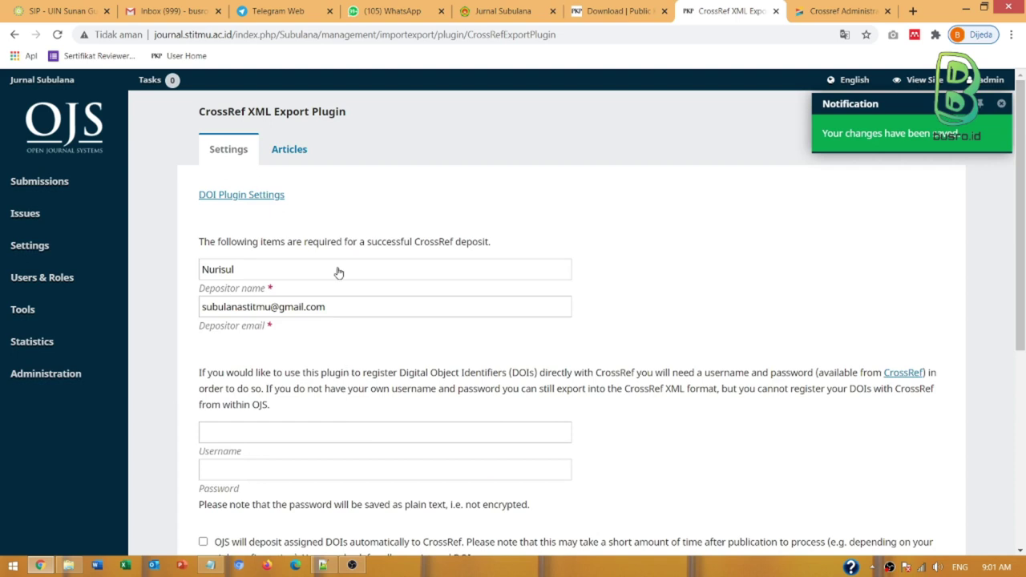
left_click(297, 155)
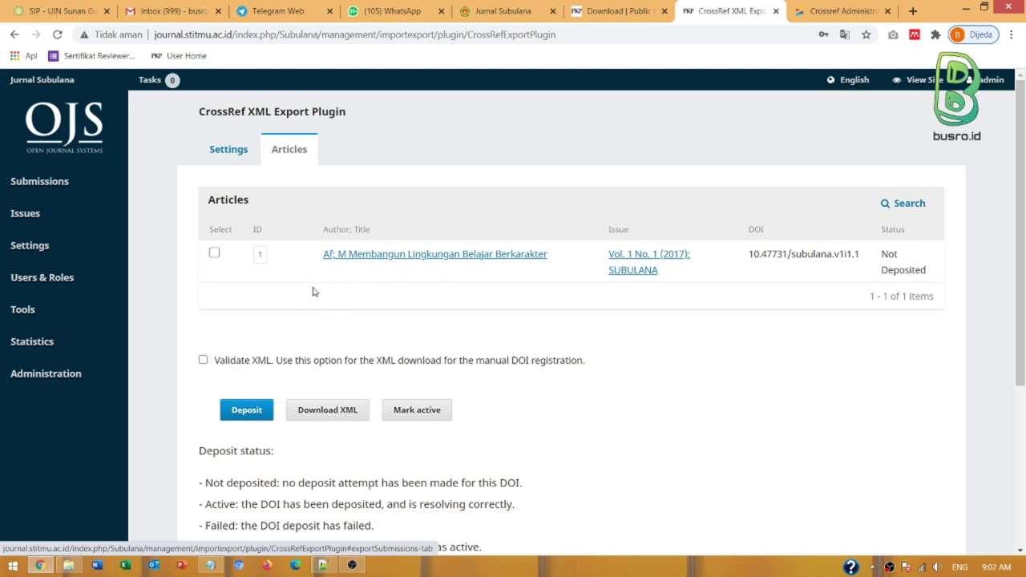
mouse_move(2, 317)
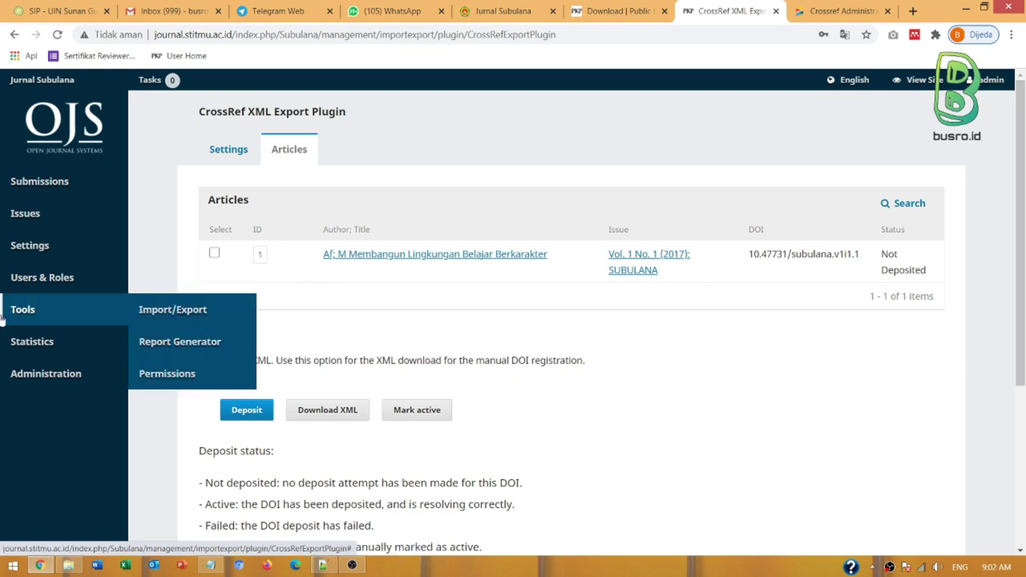
mouse_move(41, 221)
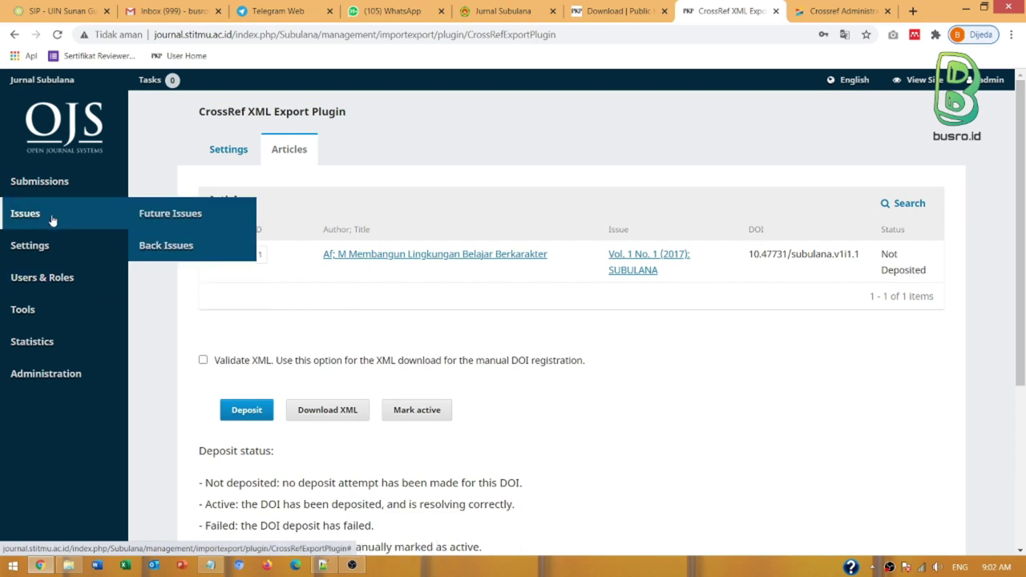
Open the Vol. 1 No. 1 (2017) issue for editing from Back Issues.
left_click(156, 248)
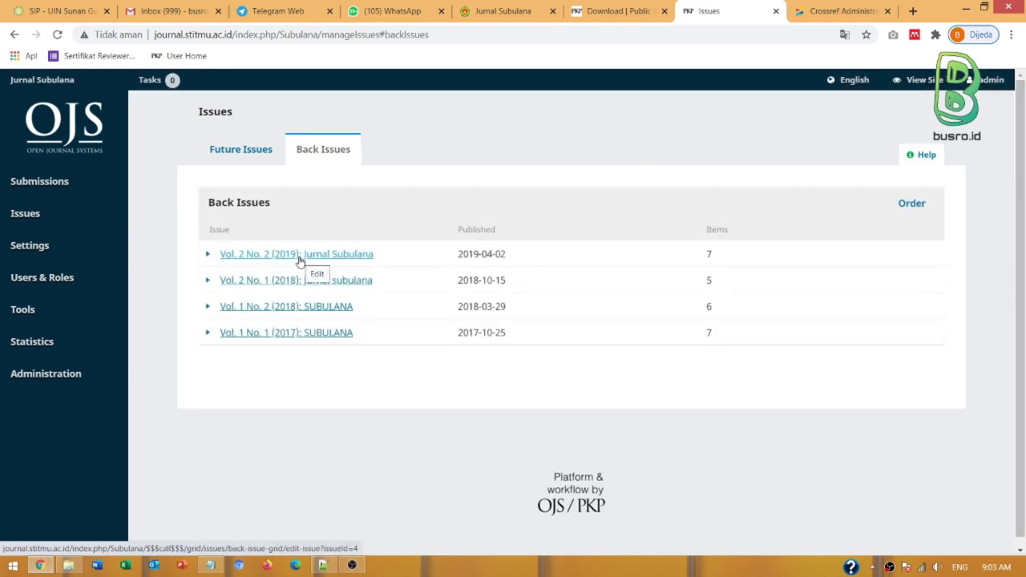
scroll(314, 265, "down", 1)
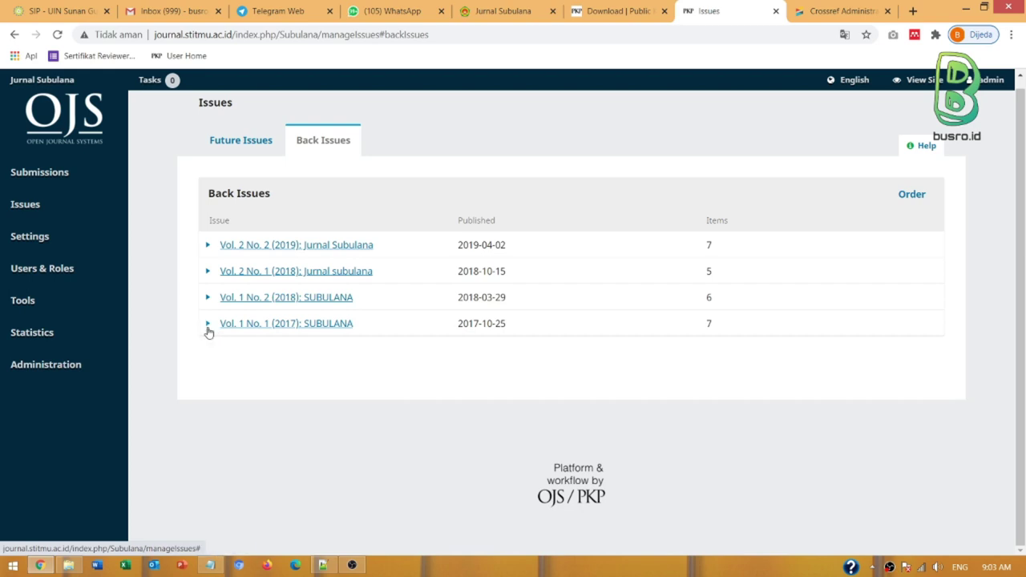
left_click(208, 323)
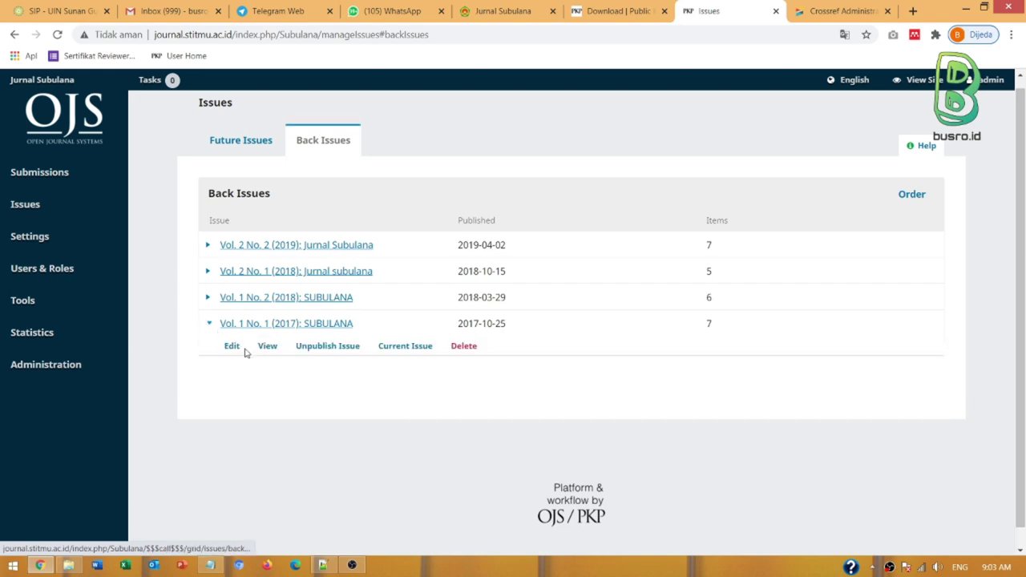
left_click(208, 324)
left_click(209, 326)
left_click(231, 350)
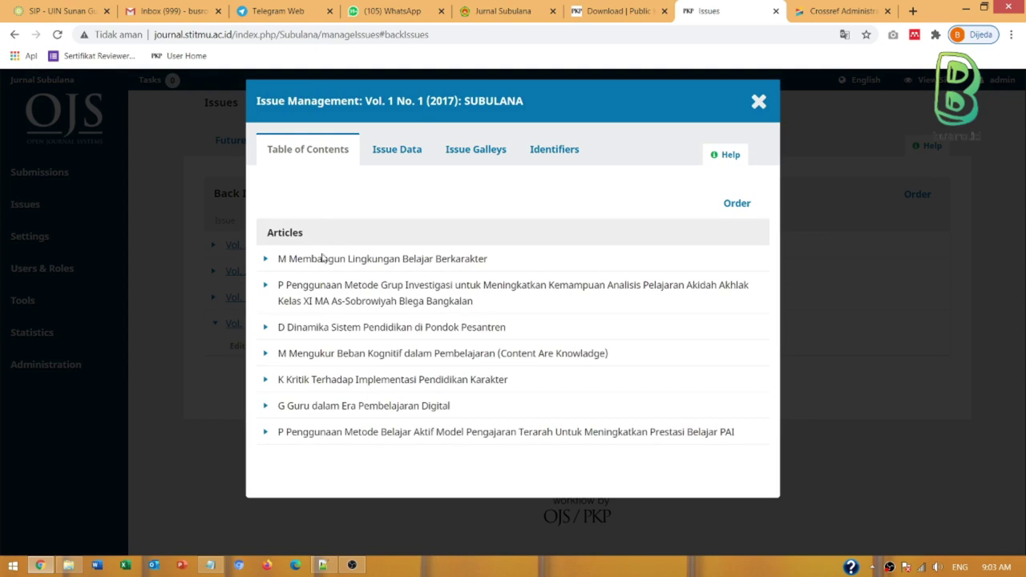
Open the second article's submission in a new browser tab.
left_click(265, 260)
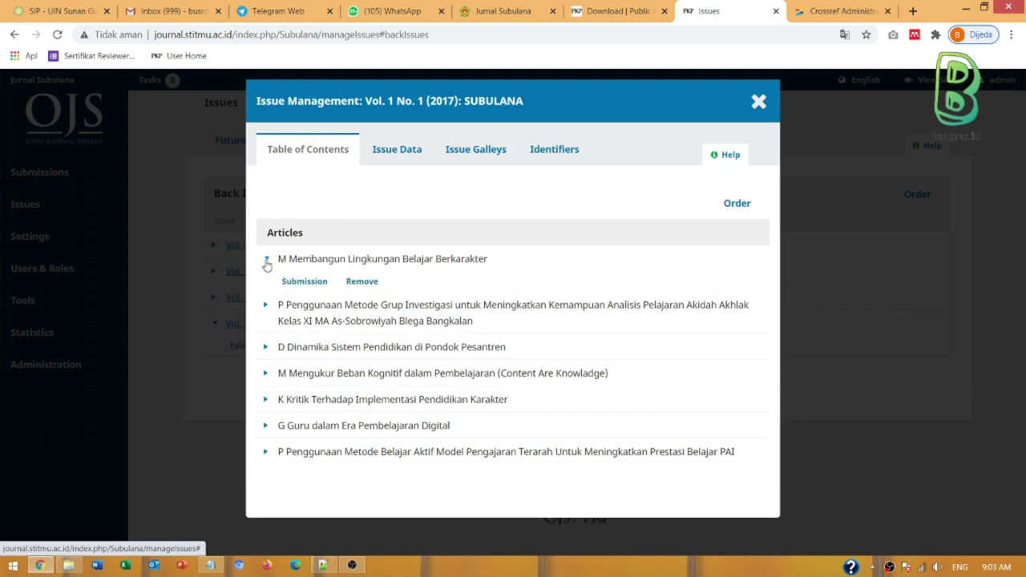
left_click(266, 306)
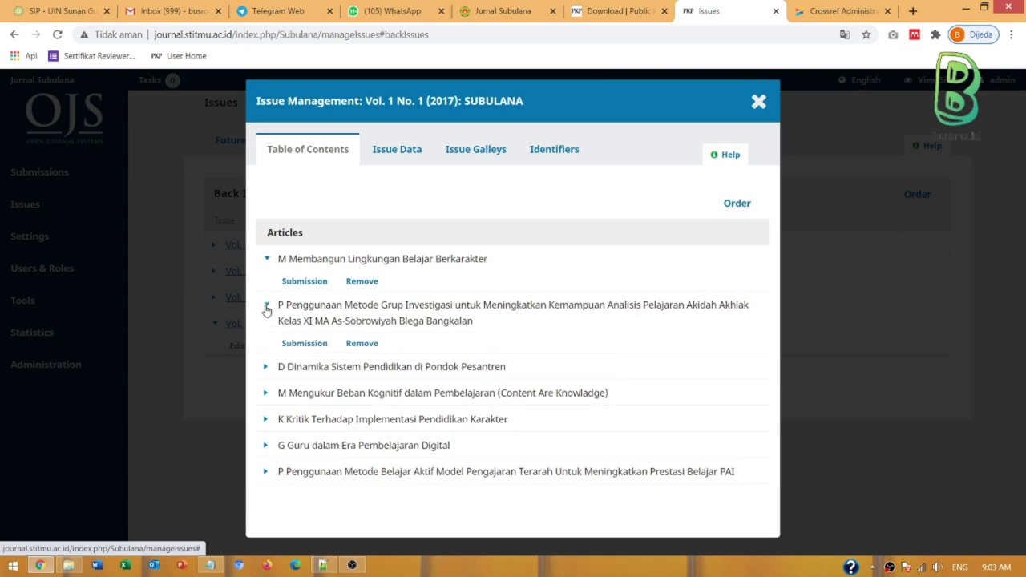
right_click(300, 349)
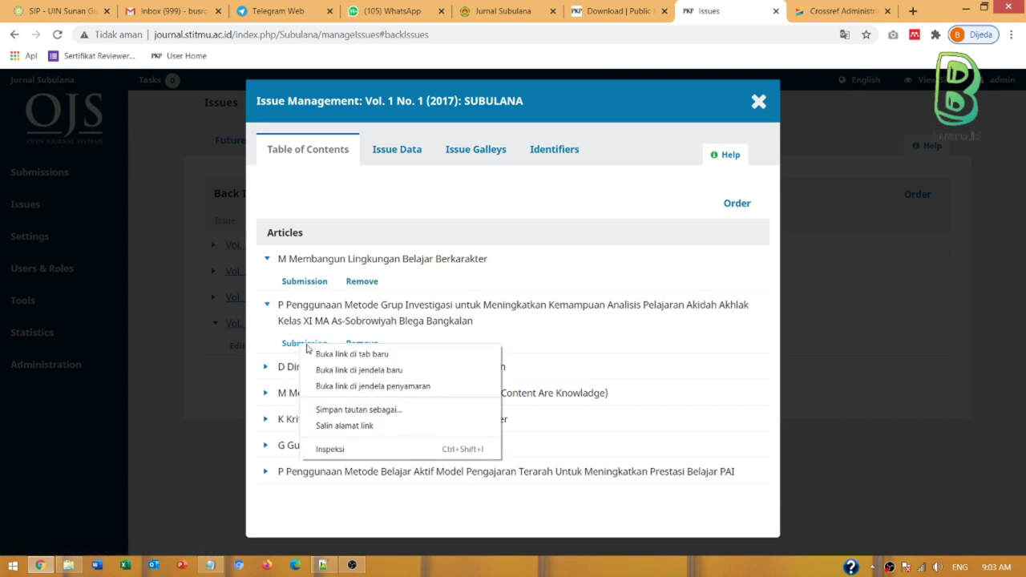
left_click(343, 357)
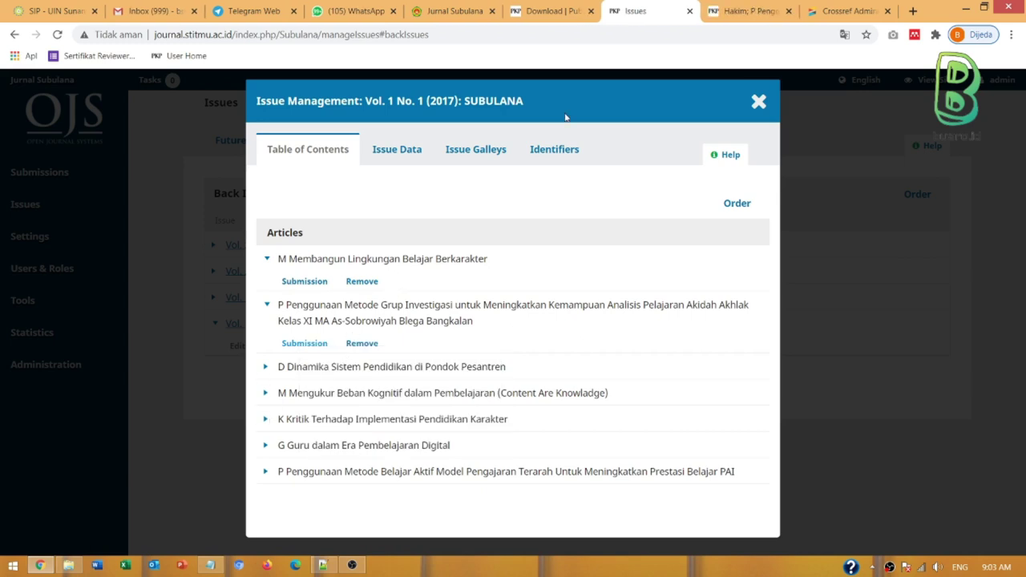
Open the Grup Investigasi article's Publication identifiers and try assigning a DOI.
left_click(738, 12)
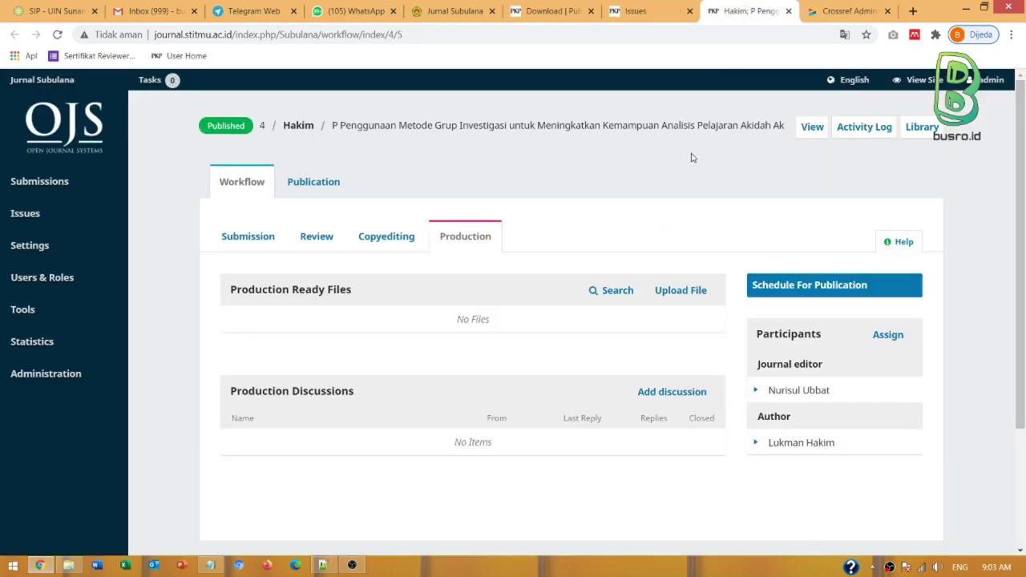
scroll(598, 228, "down", 2)
scroll(599, 228, "up", 2)
scroll(625, 253, "down", 1)
scroll(662, 268, "up", 1)
left_click(321, 184)
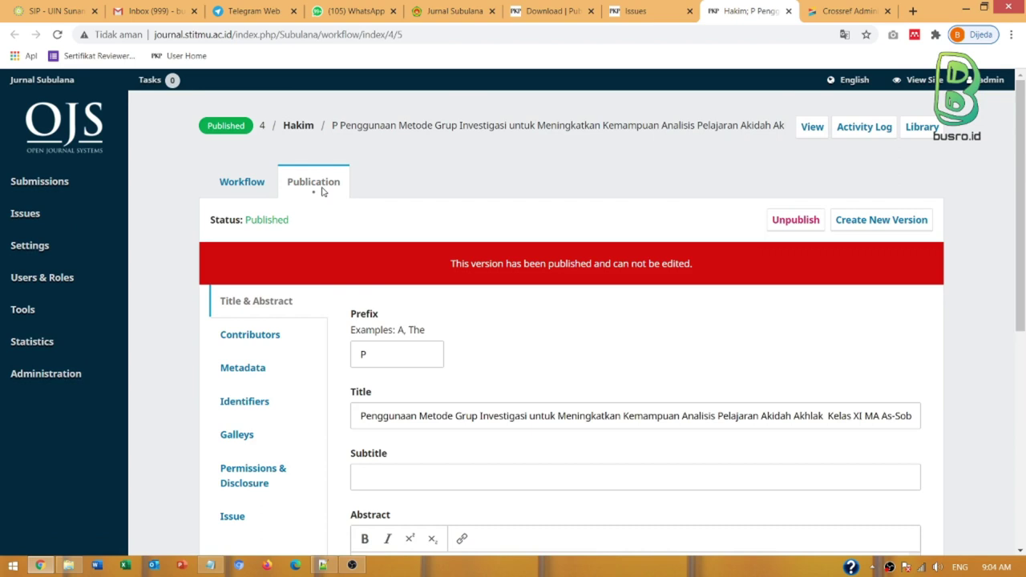
scroll(382, 274, "down", 2)
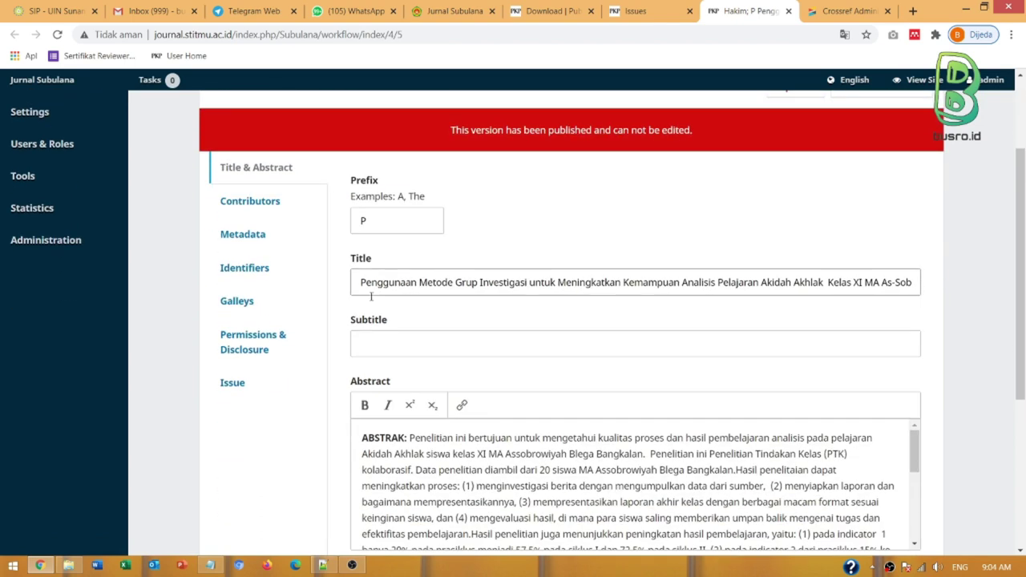
left_click(266, 273)
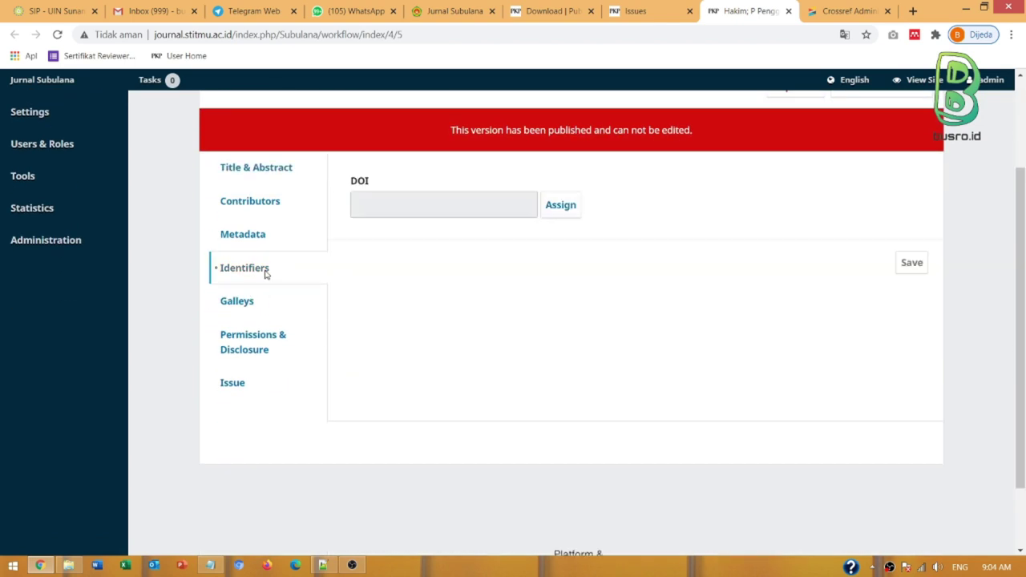
left_click(561, 206)
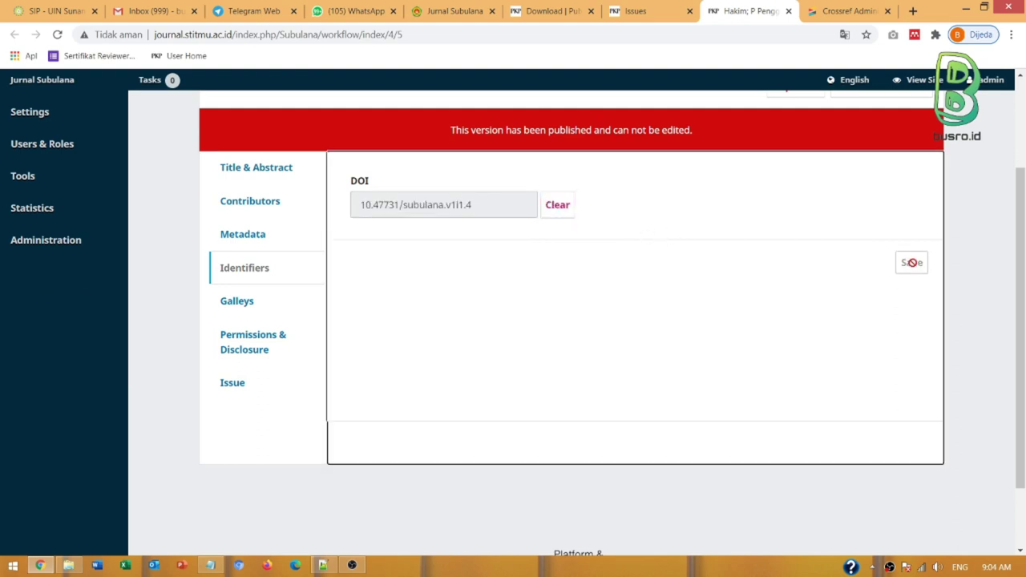
scroll(758, 270, "up", 3)
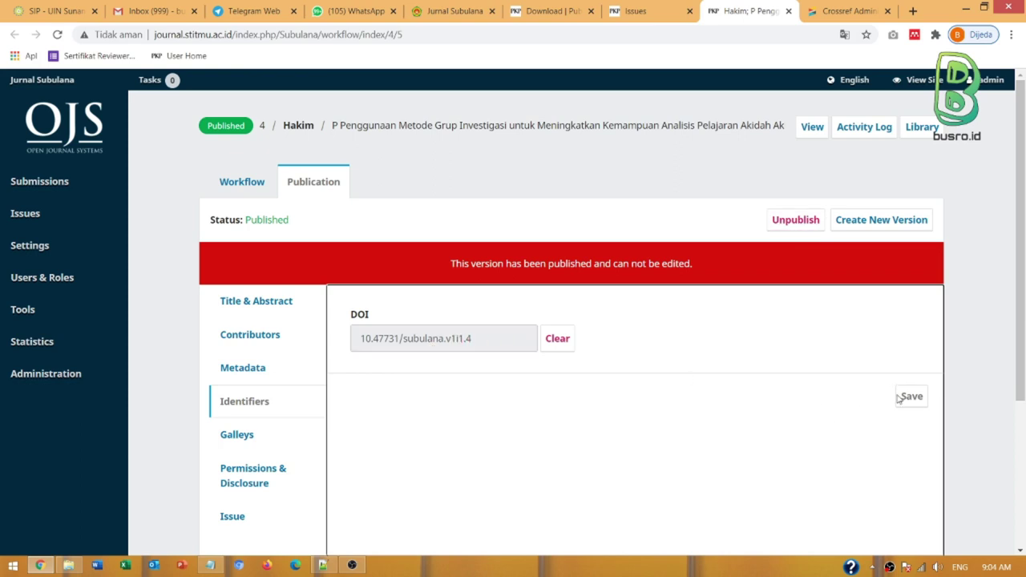
Unpublish the article, assign and save DOI 10.47731/subulana.v1i1.4, then close its tab.
left_click(800, 228)
left_click(382, 190)
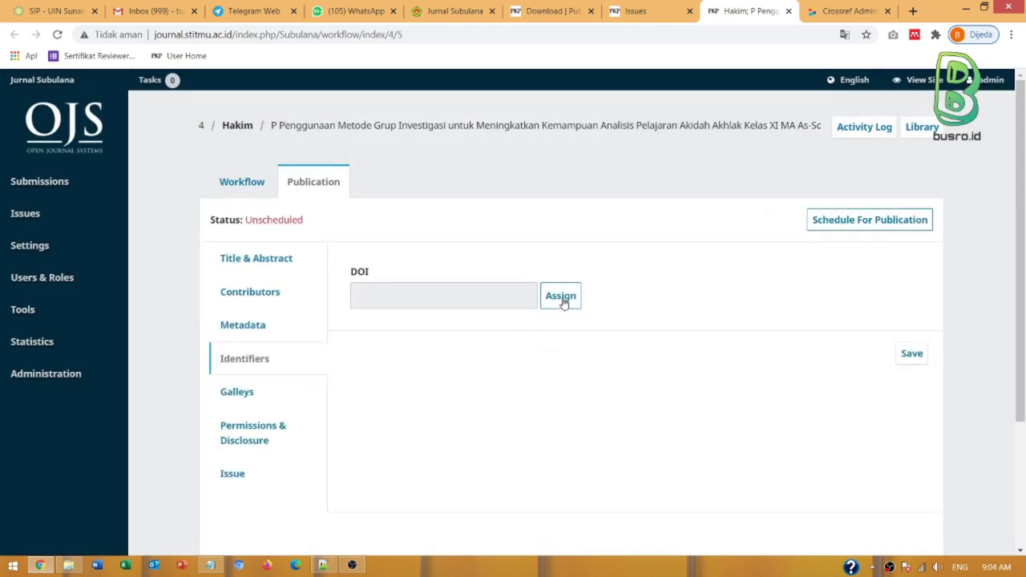
left_click(561, 297)
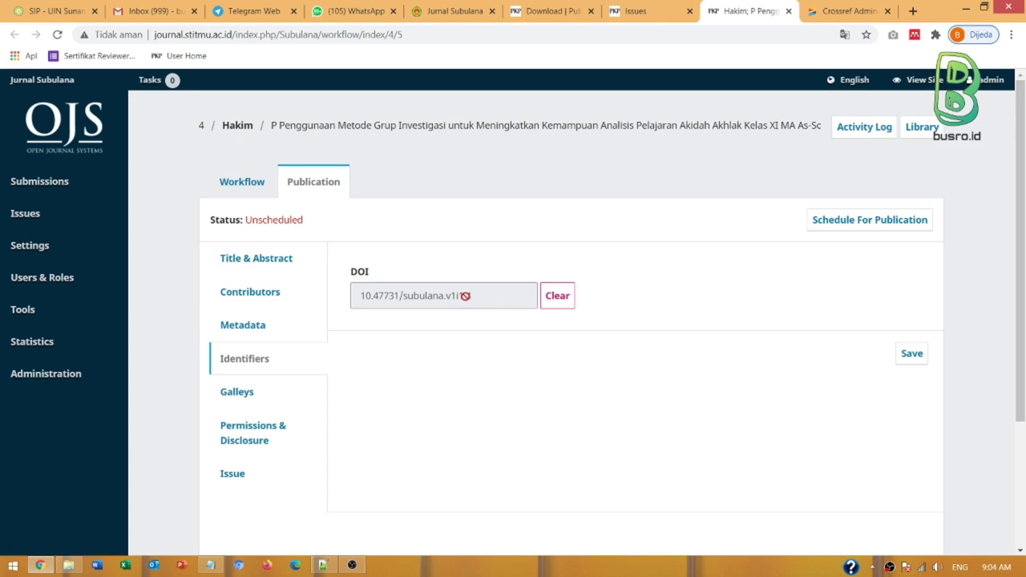
left_click(903, 360)
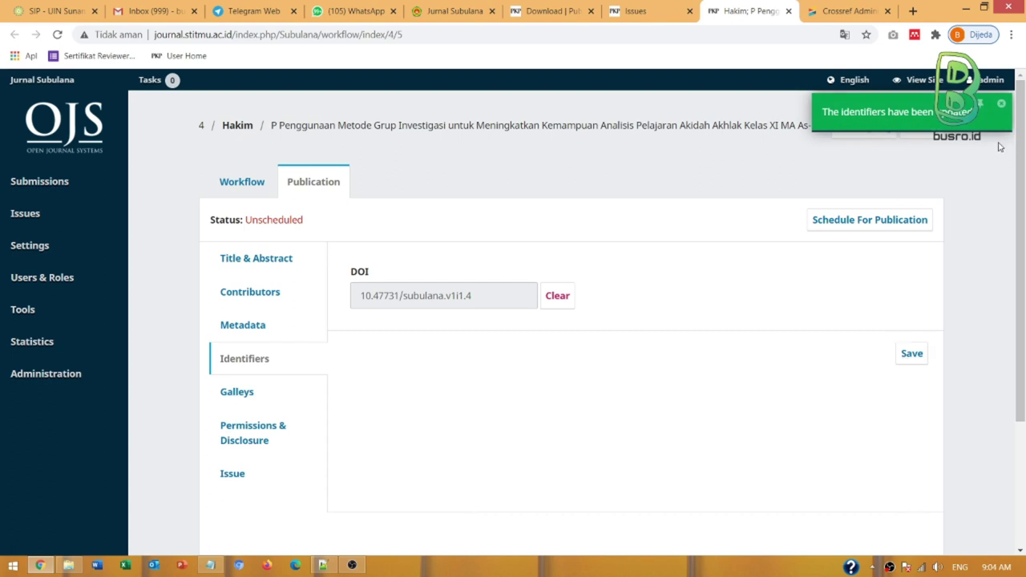
left_click(1000, 105)
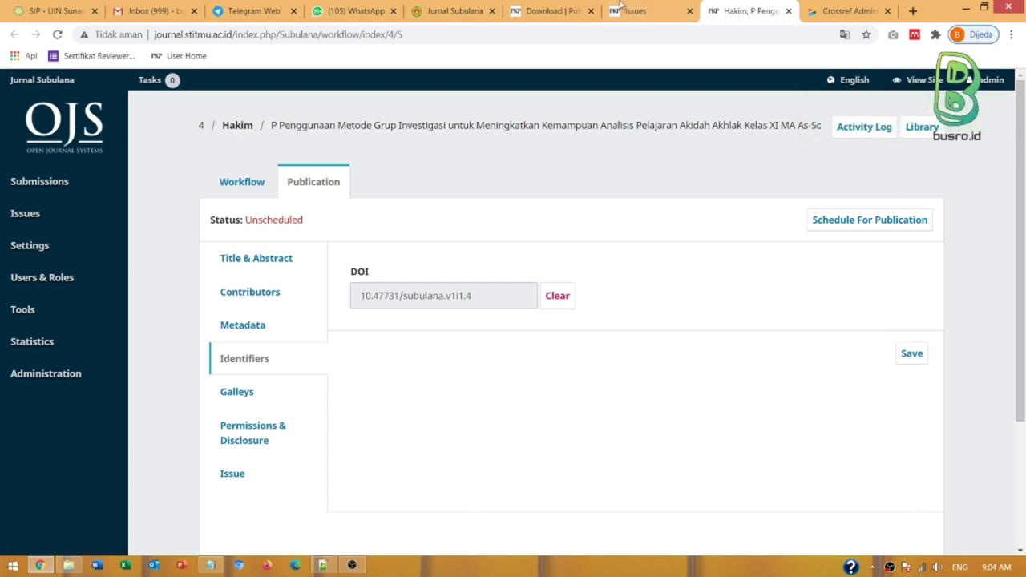
left_click(785, 12)
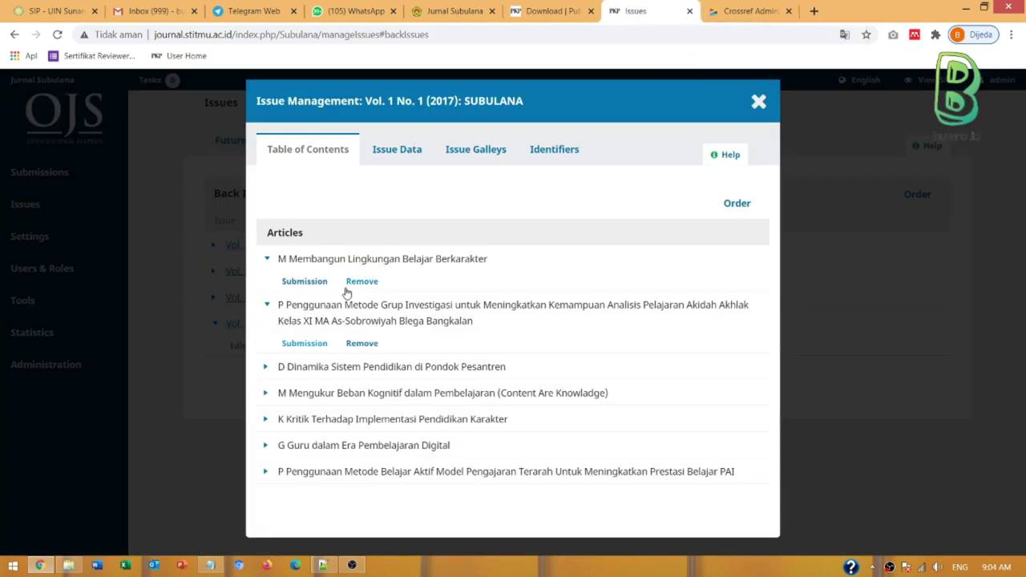
Open the Dinamika Sistem Pendidikan article in a new tab and unpublish it.
left_click(264, 368)
right_click(297, 391)
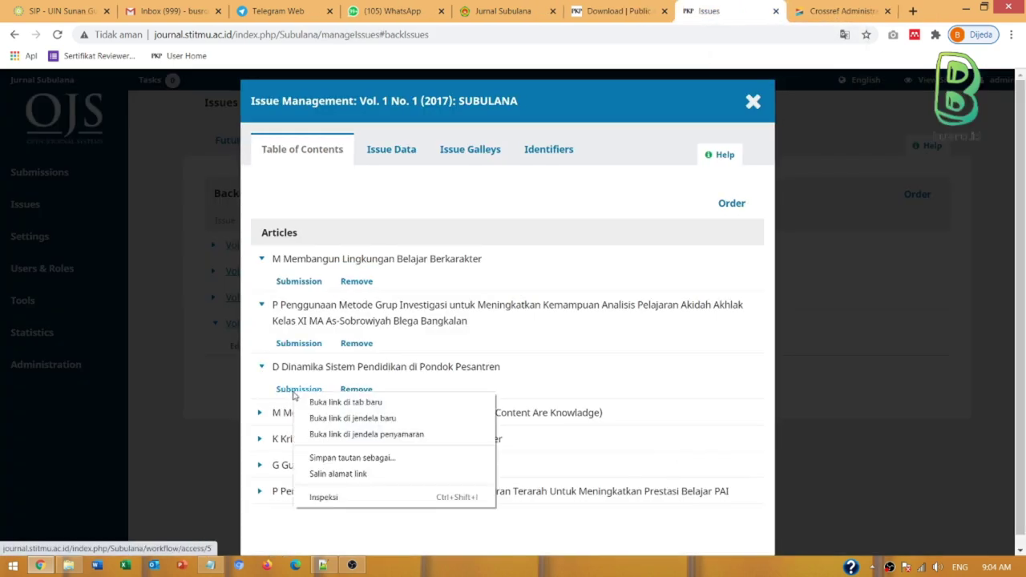
left_click(321, 401)
left_click(741, 12)
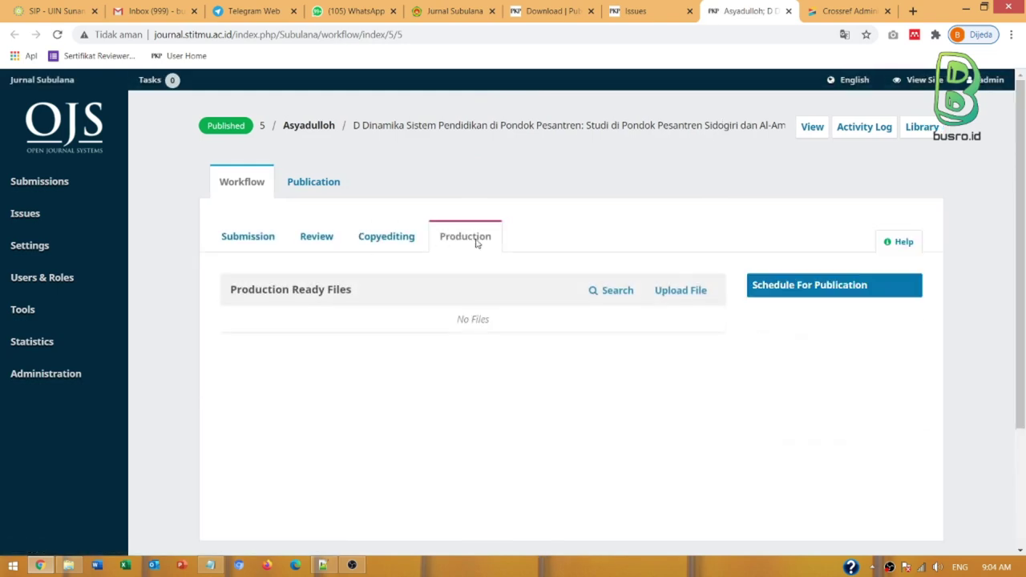
left_click(296, 190)
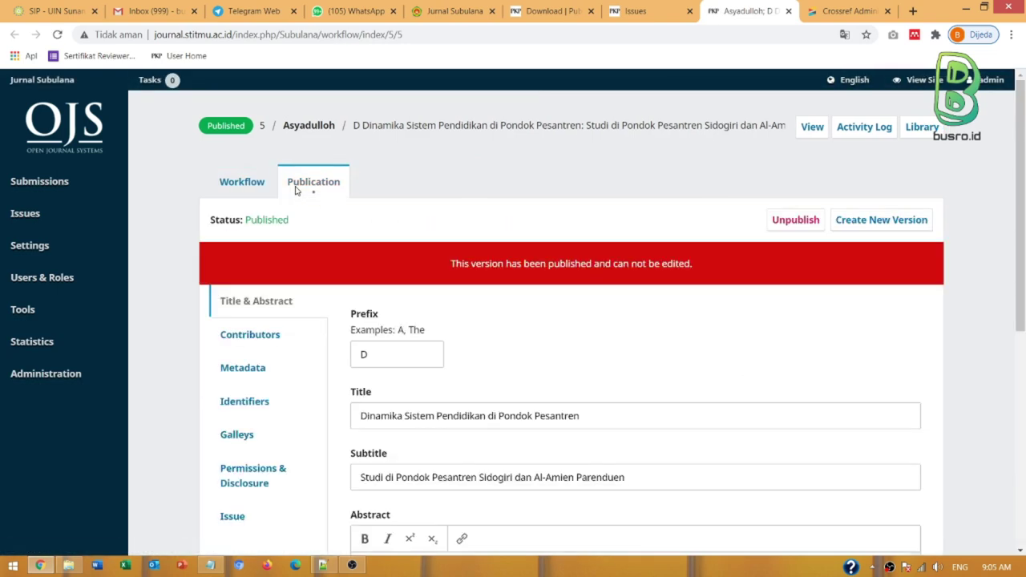
left_click(790, 221)
left_click(380, 188)
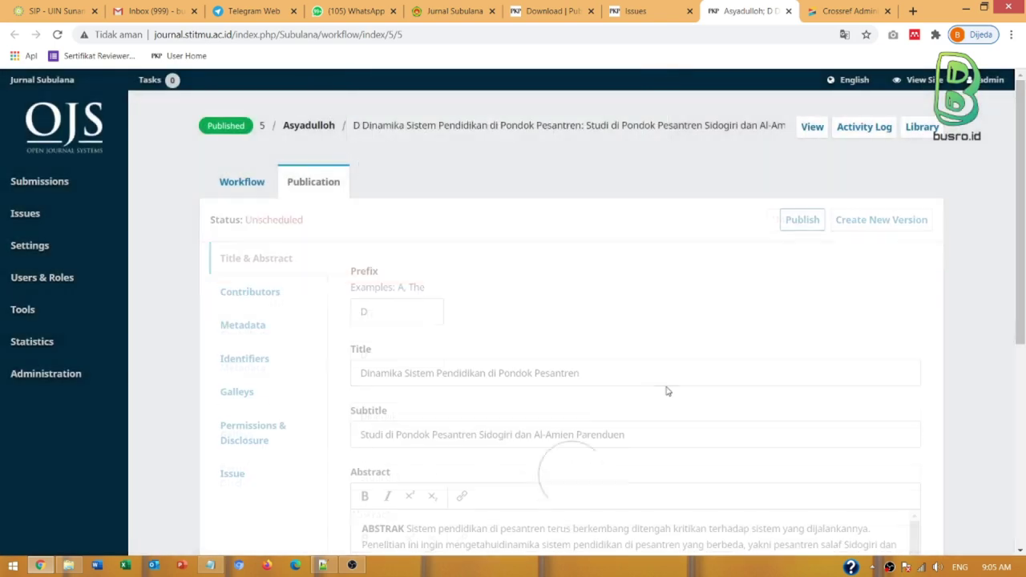
Assign and save DOI 10.47731/subulana.v1i1.5, republish the article, and close its tab.
scroll(690, 387, "down", 10)
scroll(255, 267, "up", 10)
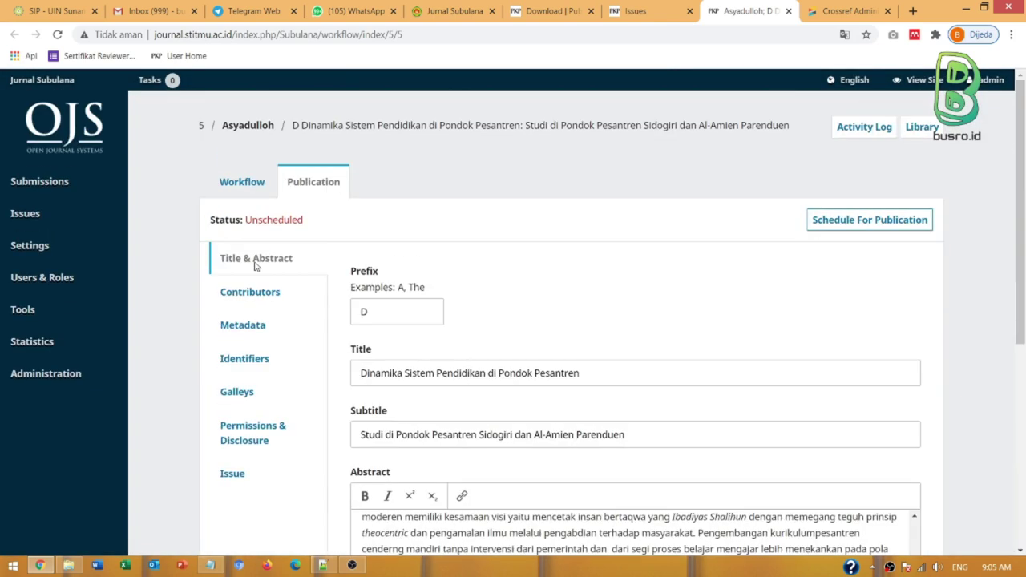
left_click(271, 363)
left_click(561, 296)
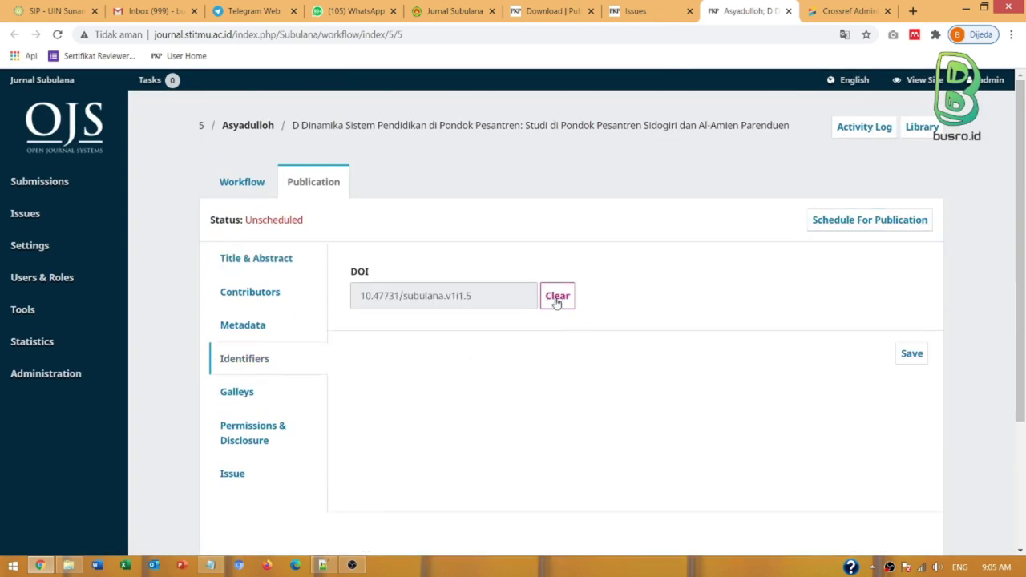
left_click(913, 355)
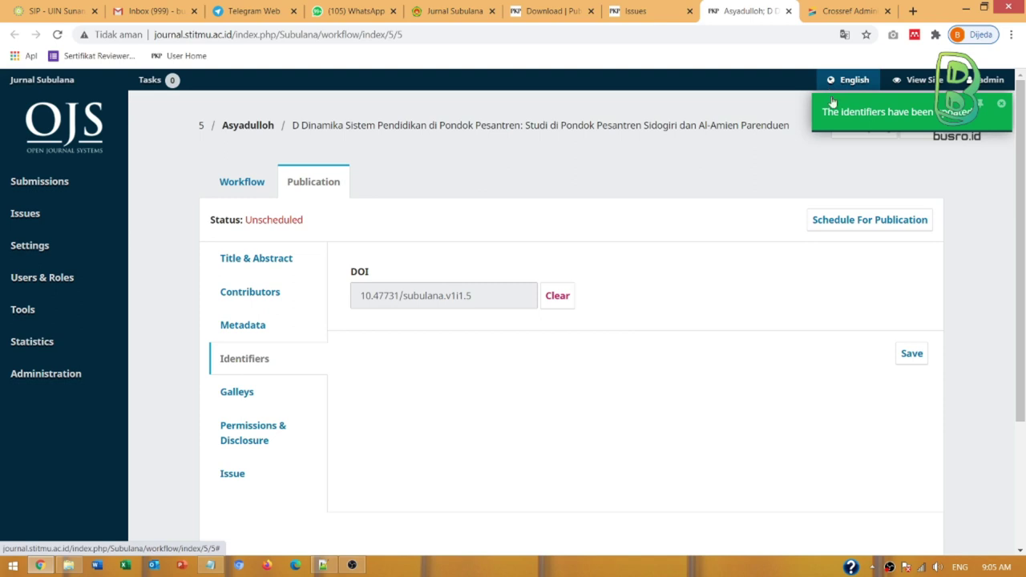
left_click(833, 228)
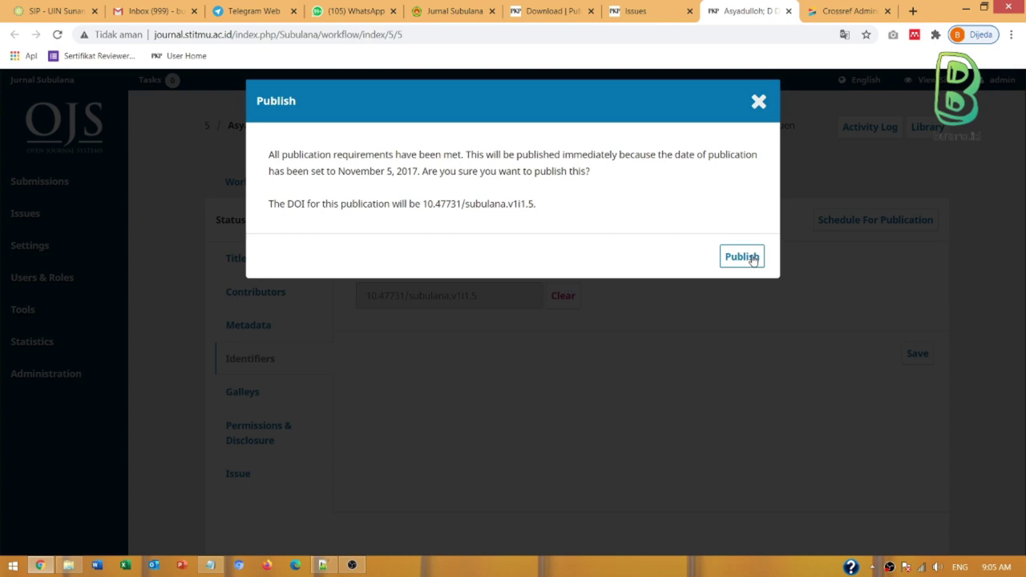
left_click(749, 259)
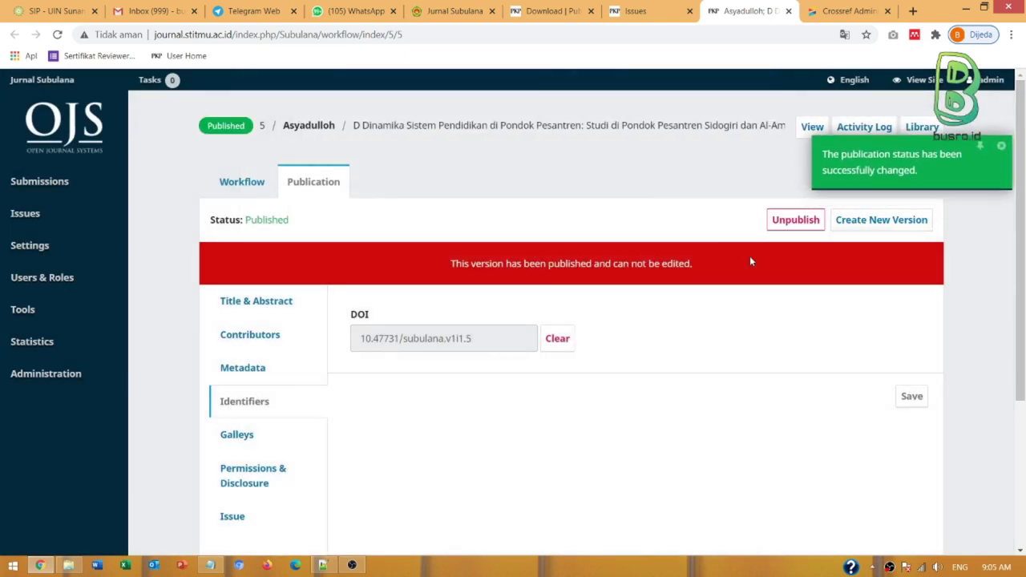
left_click(789, 11)
Reopen the Grup Investigasi article in a new tab, publish it, and close the tab.
right_click(297, 346)
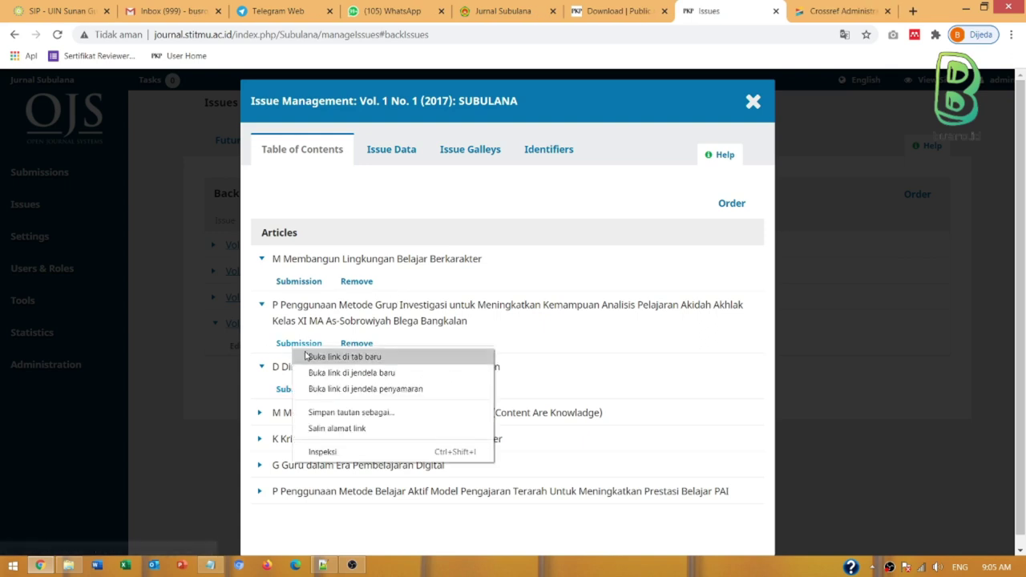
left_click(337, 358)
left_click(743, 12)
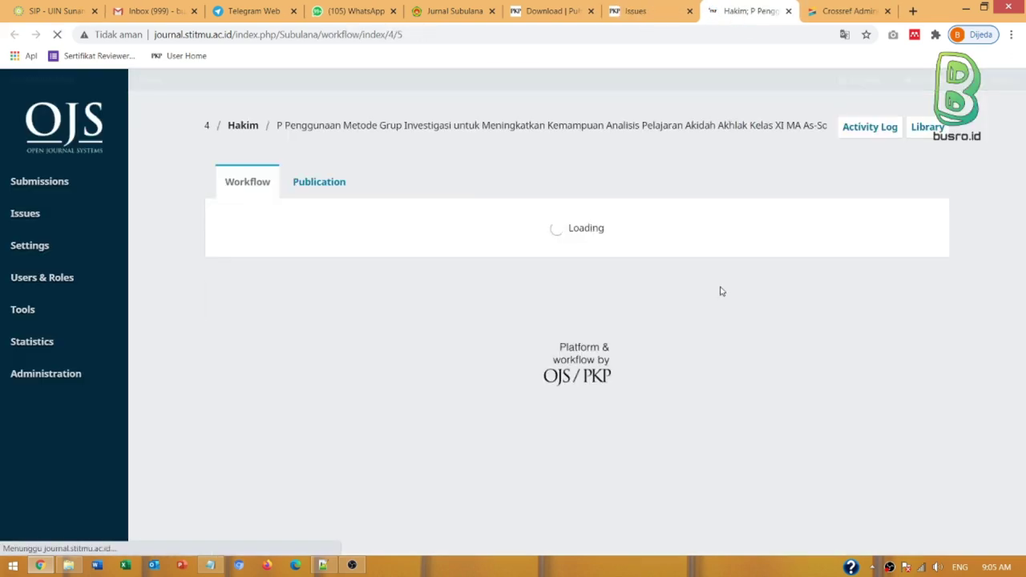
left_click(315, 184)
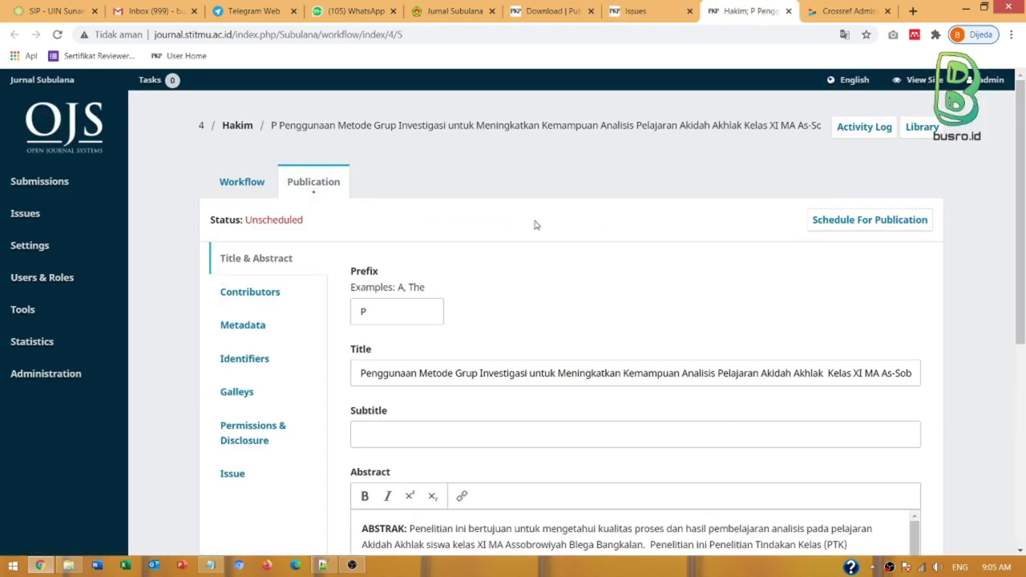
left_click(847, 221)
left_click(731, 258)
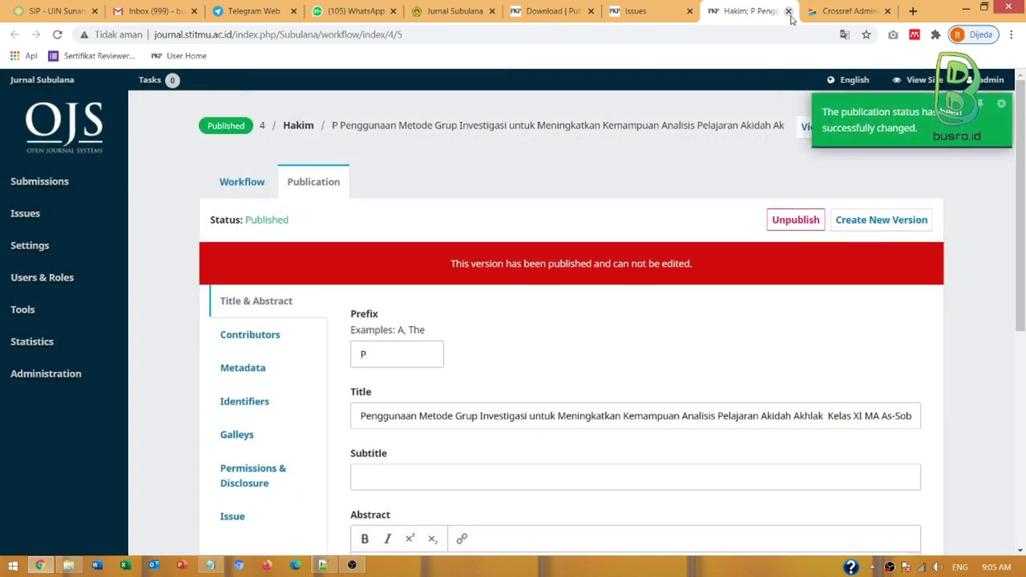
left_click(789, 12)
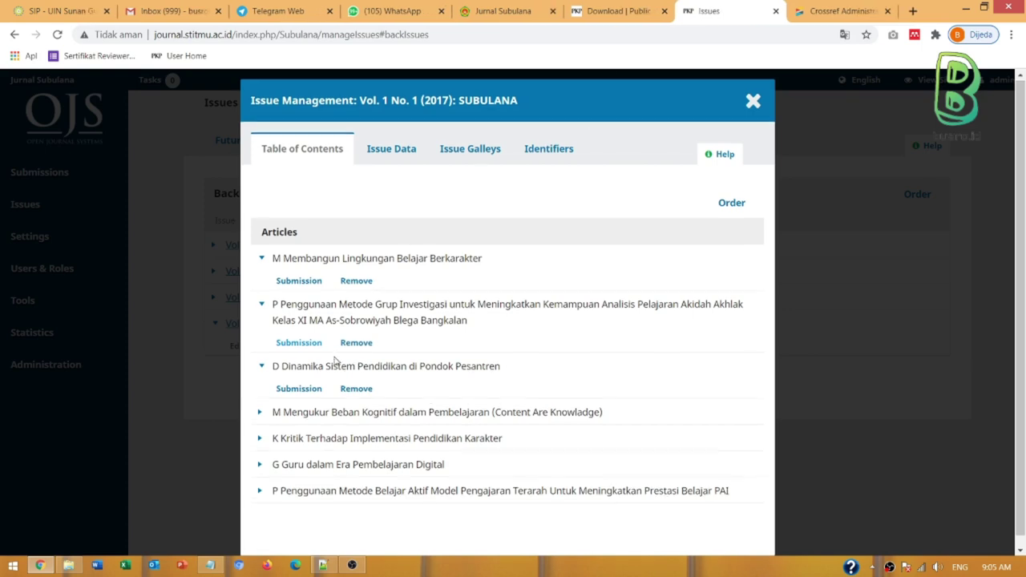
left_click(263, 407)
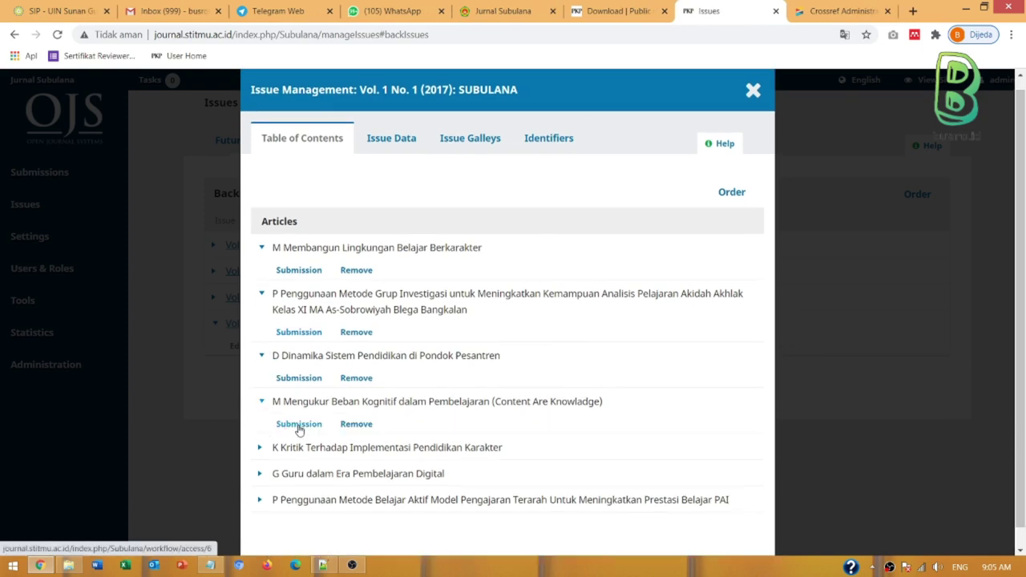
Open the Mengukur Beban Kognitif article in a new tab and unpublish it.
right_click(299, 425)
left_click(346, 435)
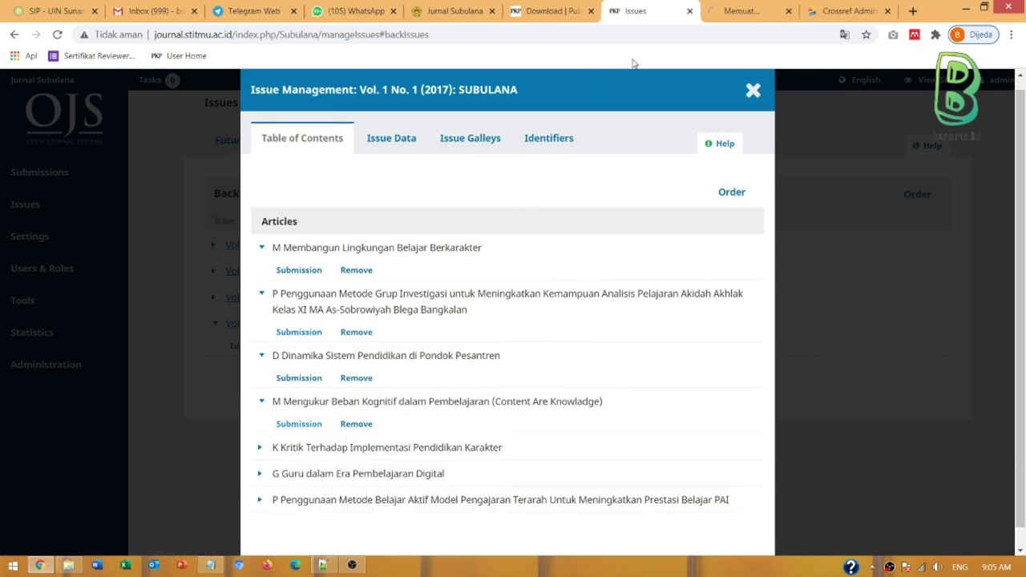
left_click(745, 11)
left_click(312, 181)
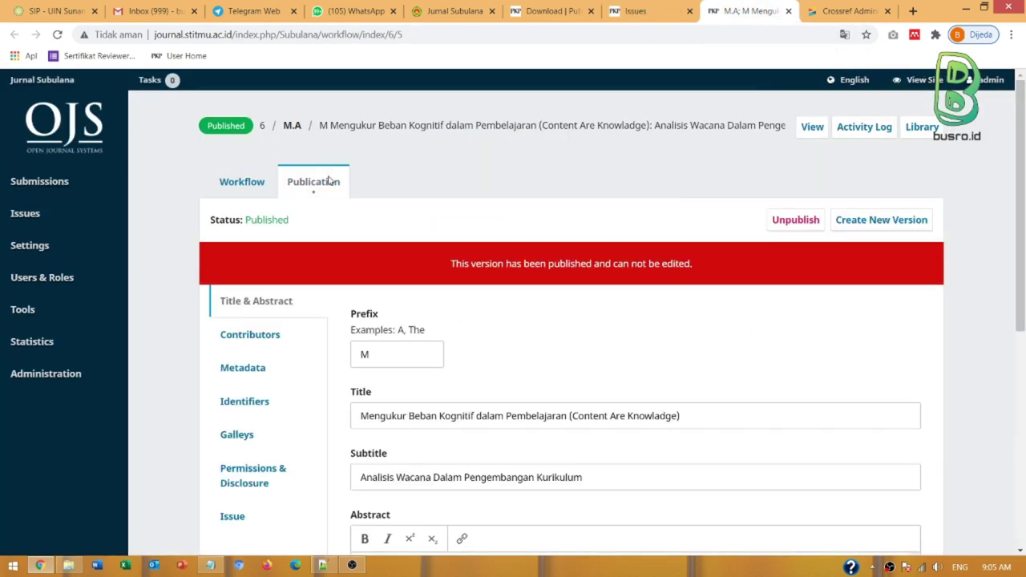
scroll(514, 316, "down", 3)
scroll(433, 260, "up", 3)
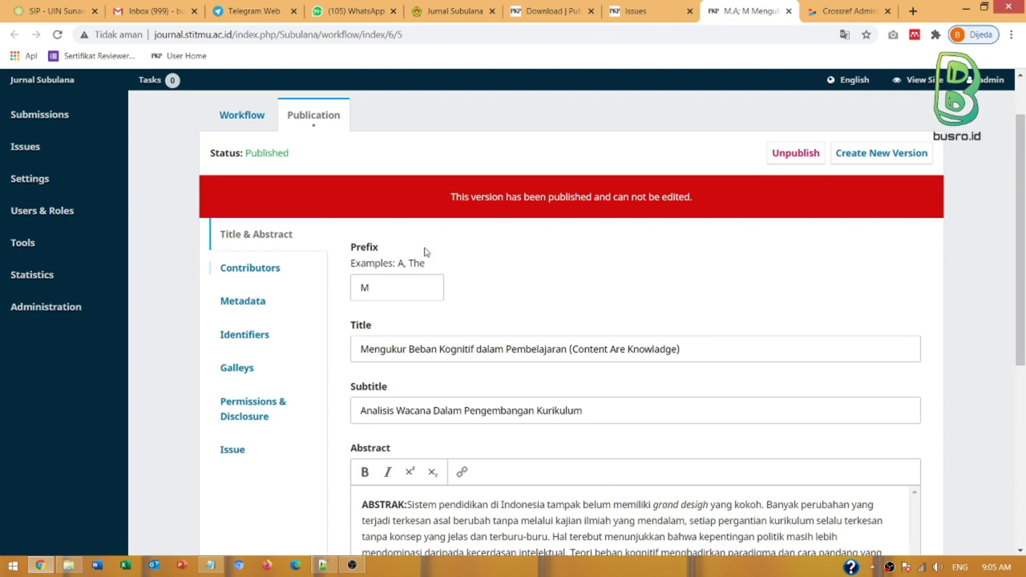
left_click(788, 155)
left_click(380, 188)
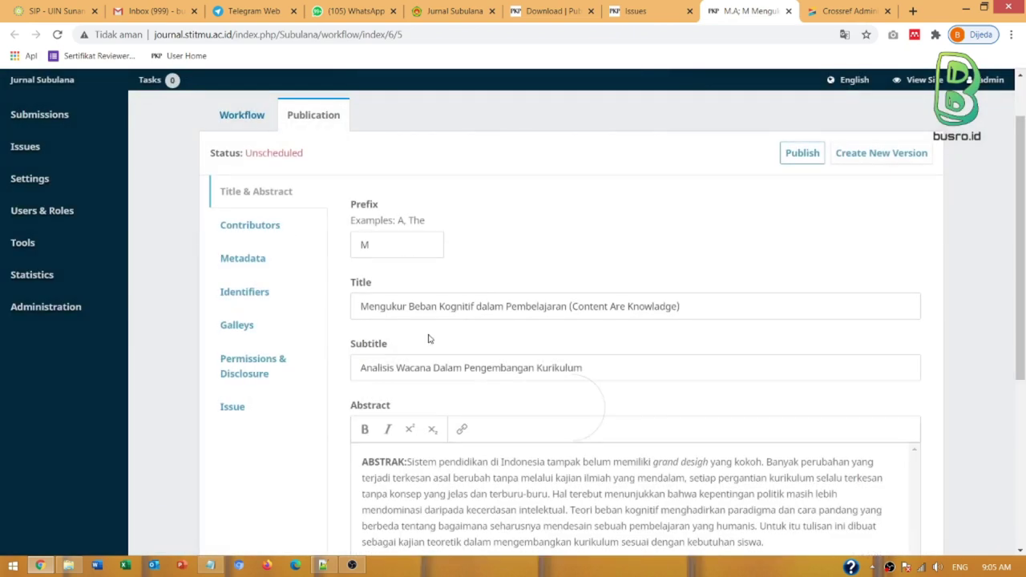
Assign and save DOI 10.47731/subulana.v1i1.6, publish the article again, and close its tab.
left_click(249, 294)
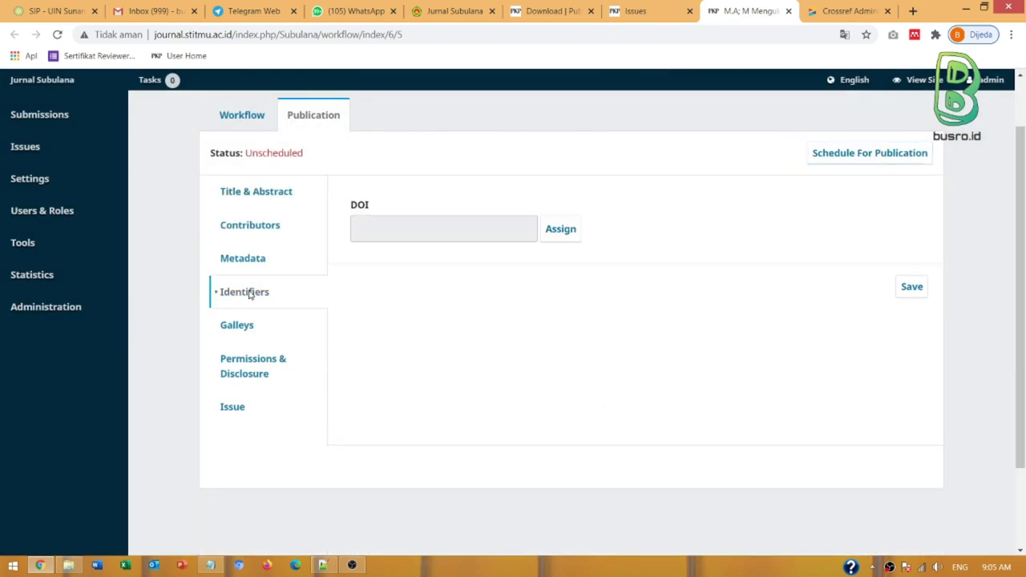
left_click(560, 229)
left_click(906, 289)
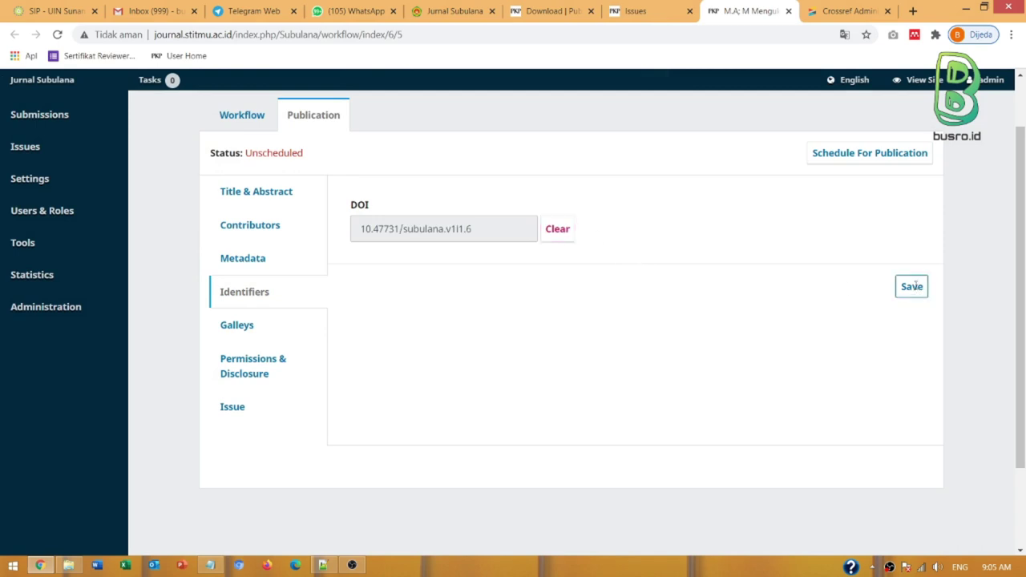
left_click(833, 155)
left_click(751, 257)
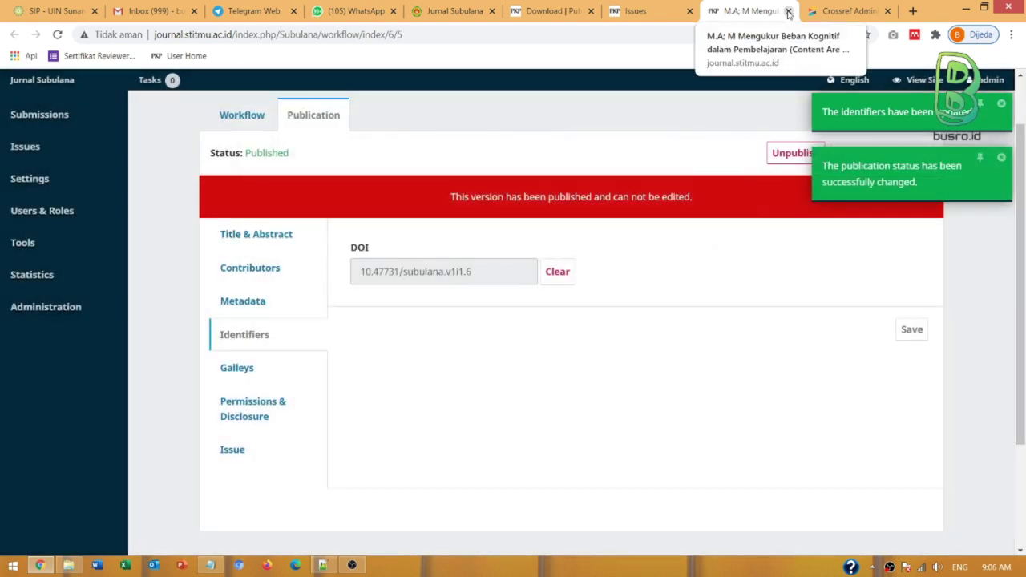
left_click(787, 11)
scroll(246, 436, "down", 1)
Open the Kritik Terhadap Implementasi Pendidikan Karakter submission in a new tab and unpublish it.
left_click(258, 429)
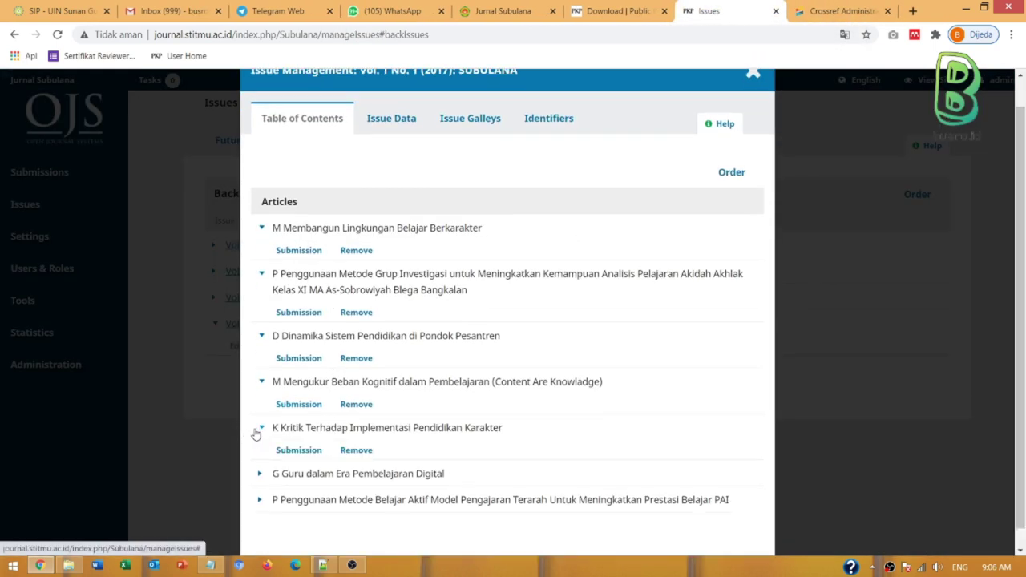
right_click(294, 453)
left_click(346, 348)
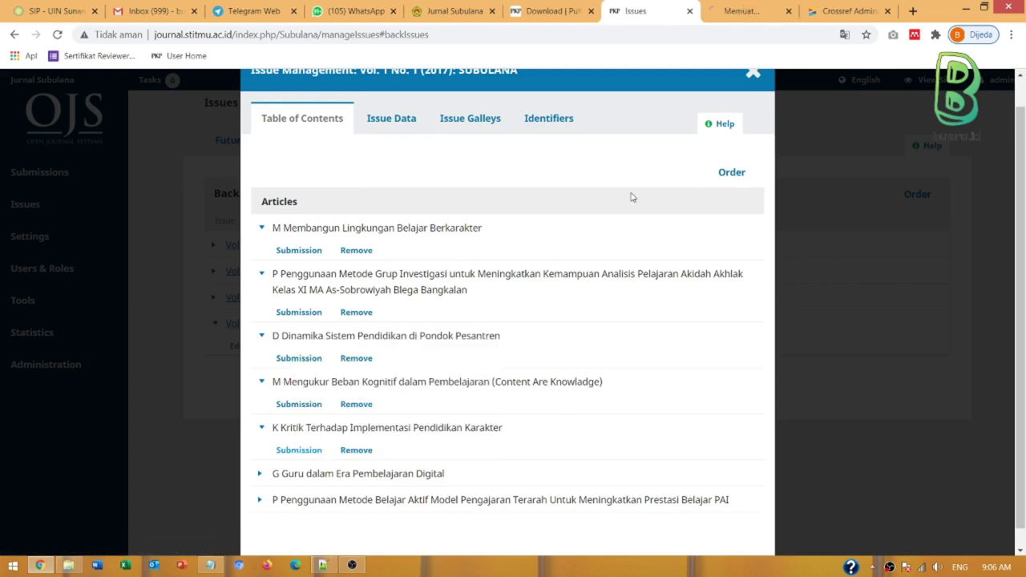
left_click(738, 11)
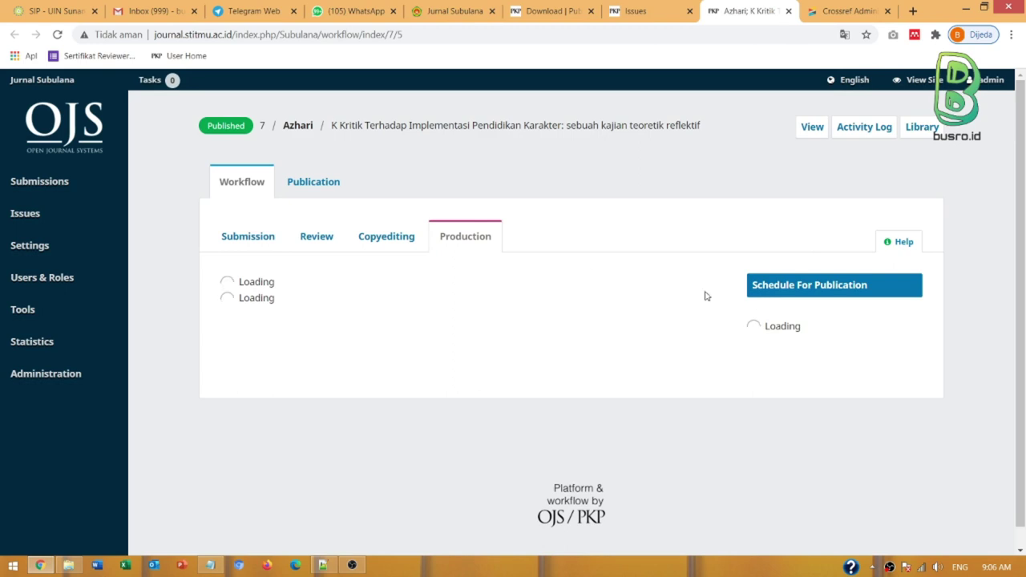
left_click(313, 182)
left_click(801, 221)
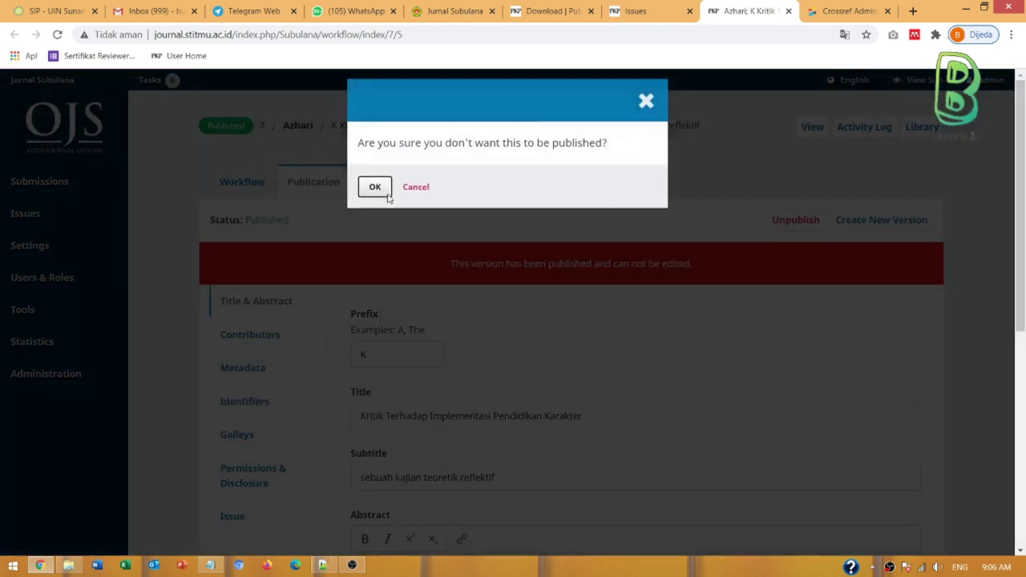
left_click(383, 190)
Assign the DOI 10.47731/subulana.v1i1.7 under Identifiers and save it.
scroll(596, 332, "down", 5)
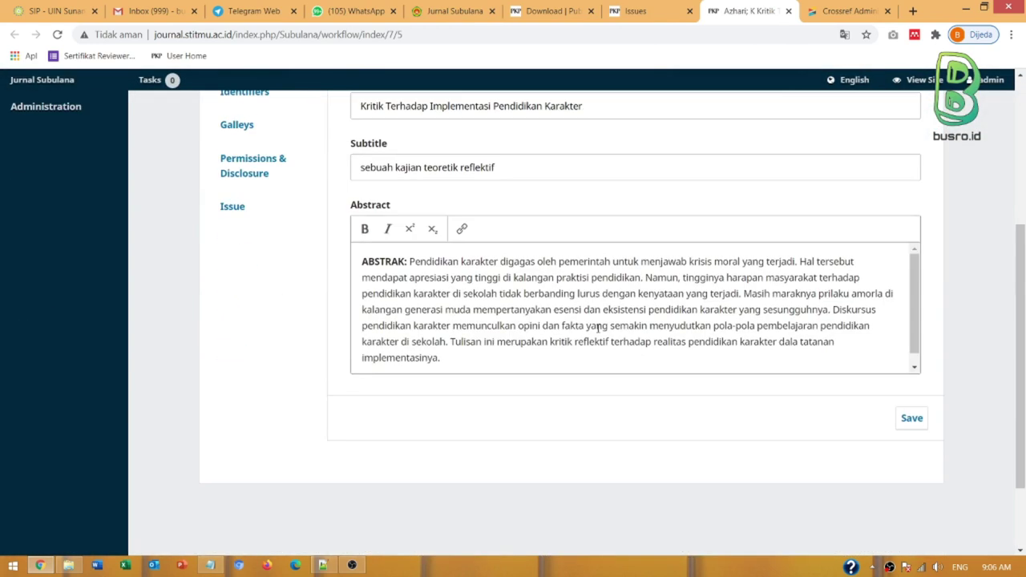
scroll(798, 293, "up", 3)
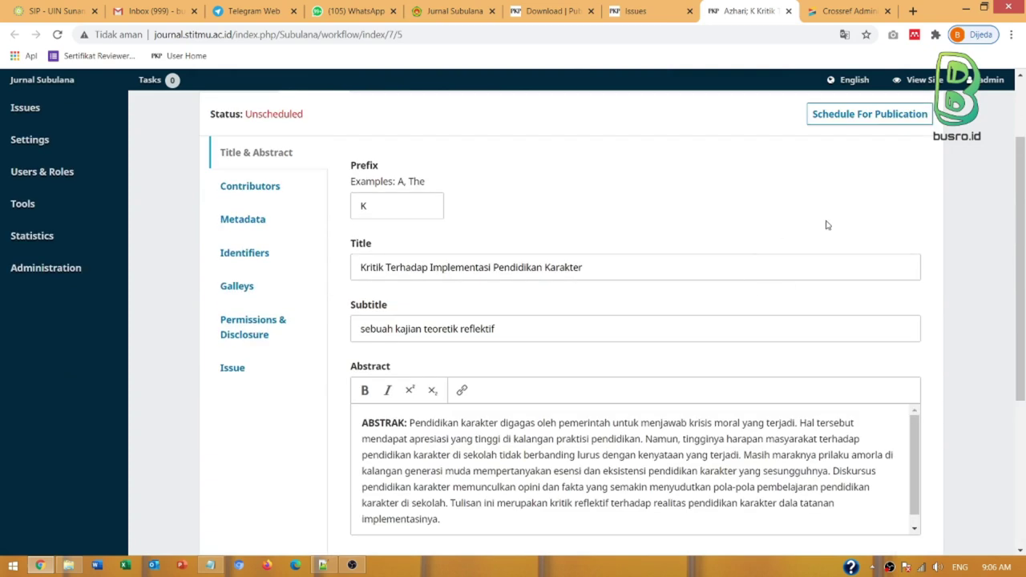
scroll(827, 226, "up", 2)
scroll(724, 256, "down", 1)
left_click(275, 292)
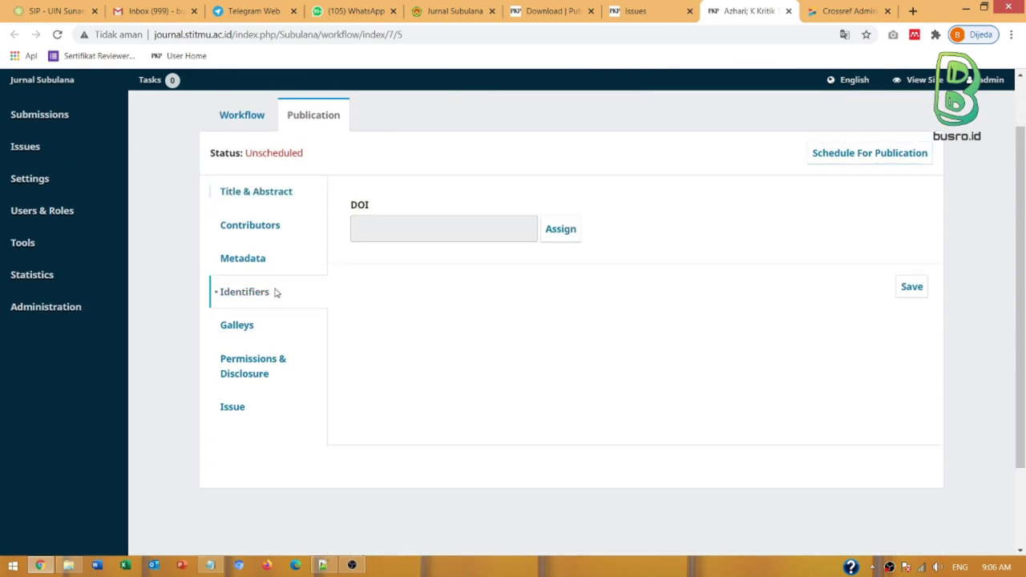
left_click(560, 229)
left_click(912, 290)
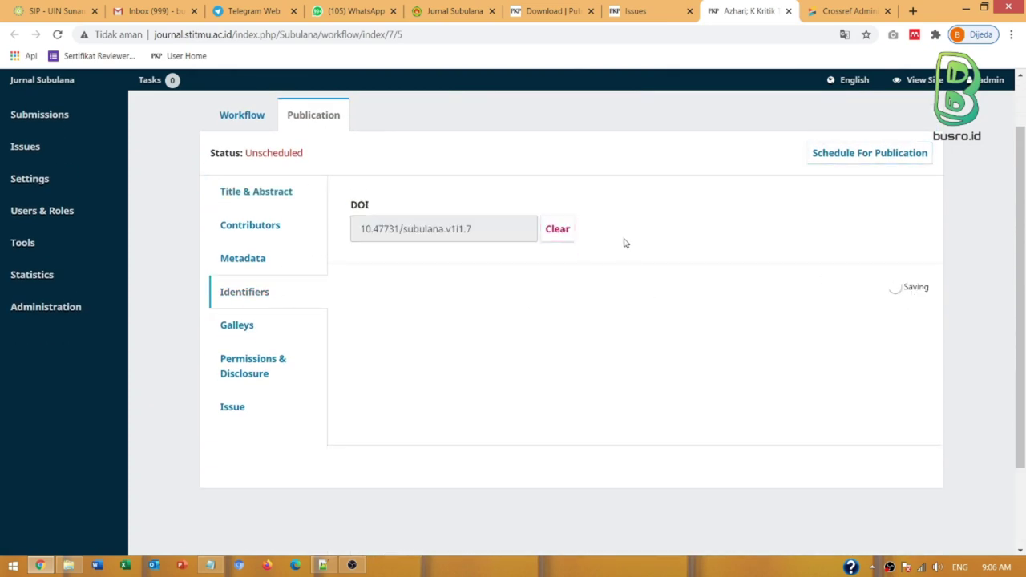
Republish the article and close its tab.
left_click(870, 153)
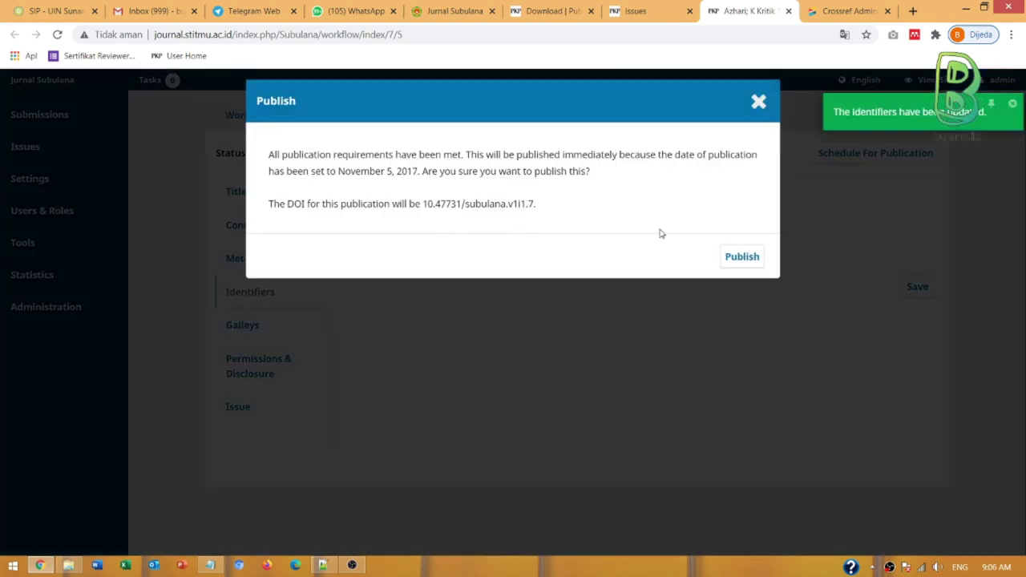
left_click(734, 262)
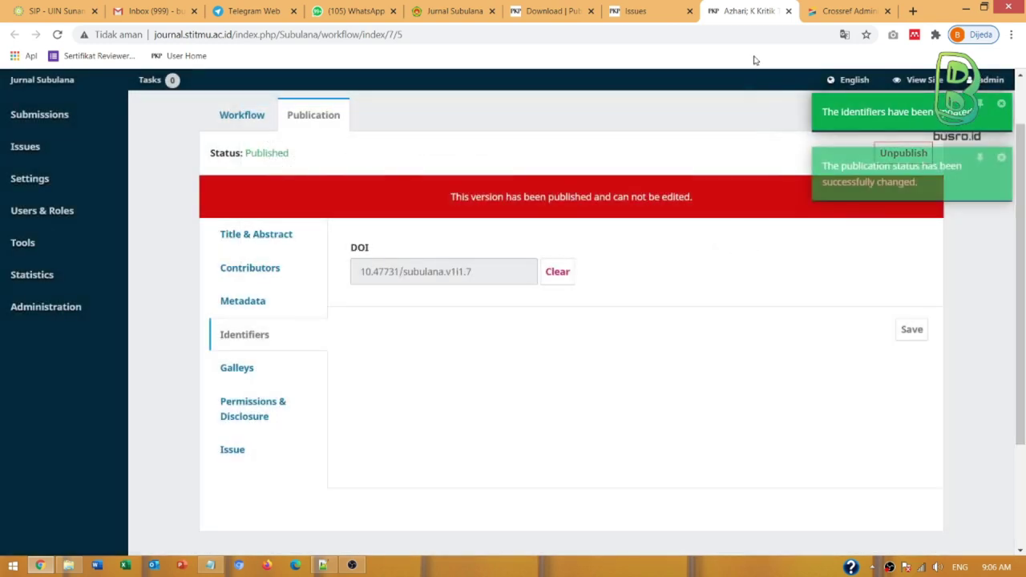
left_click(788, 10)
Open the Guru dalam Era Pembelajaran Digital and last article submissions in new tabs.
scroll(343, 389, "down", 1)
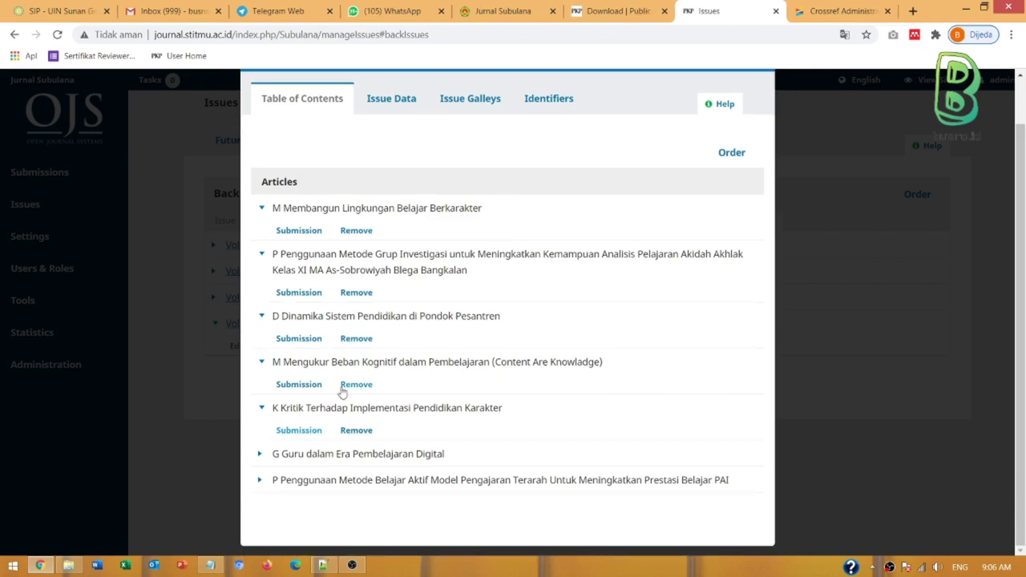
left_click(298, 455)
right_click(299, 477)
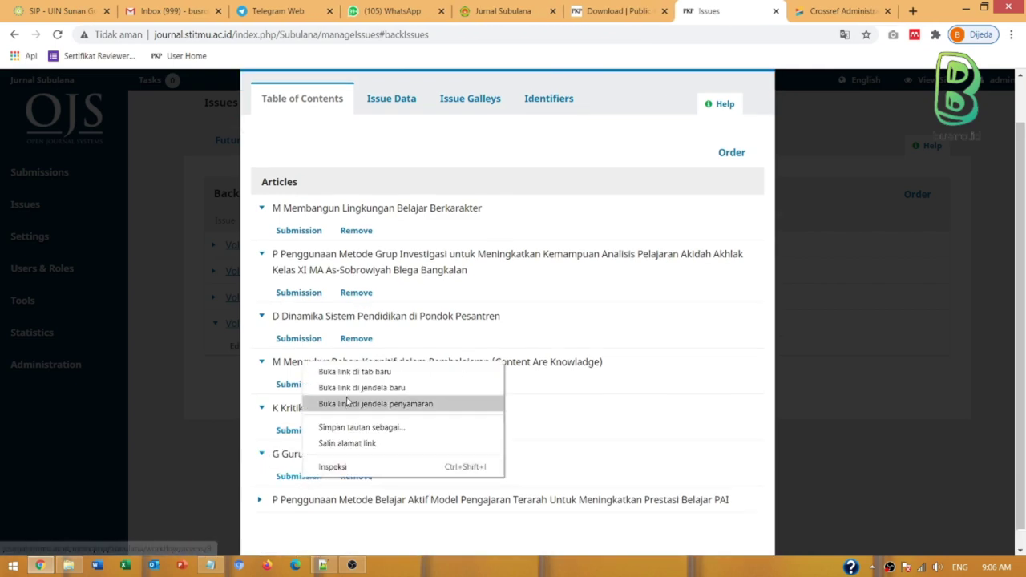
left_click(321, 373)
left_click(263, 504)
right_click(294, 522)
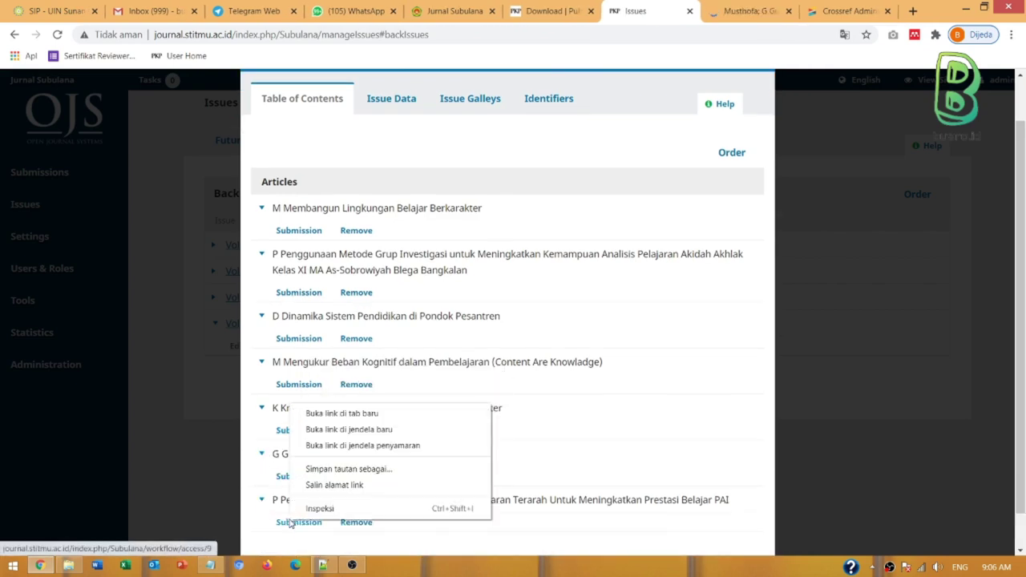
left_click(335, 415)
Unpublish the Guru dalam Era Pembelajaran Digital article.
key("ctrl+Tab")
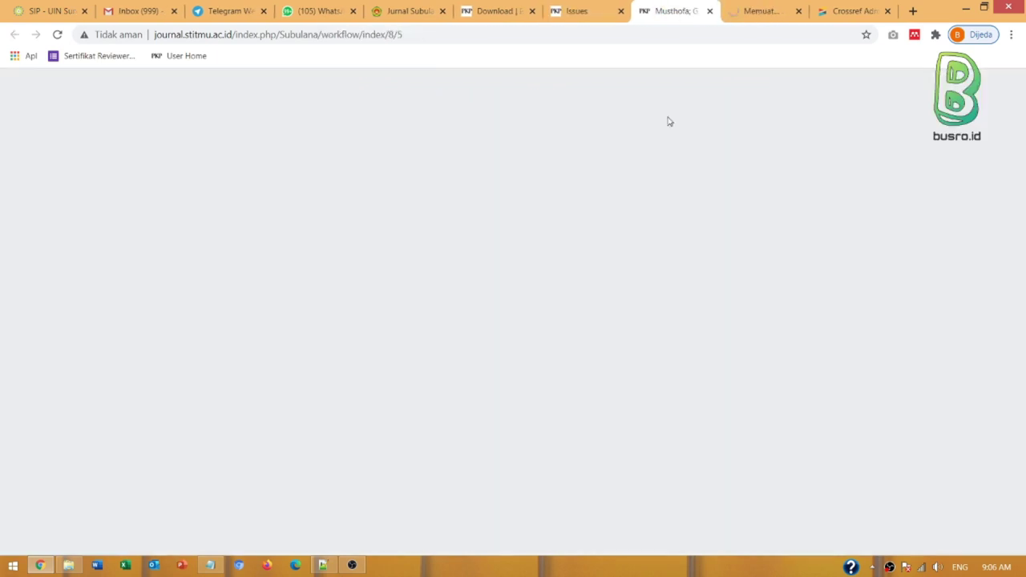
scroll(679, 227, "down", 1)
scroll(679, 227, "up", 1)
left_click(311, 181)
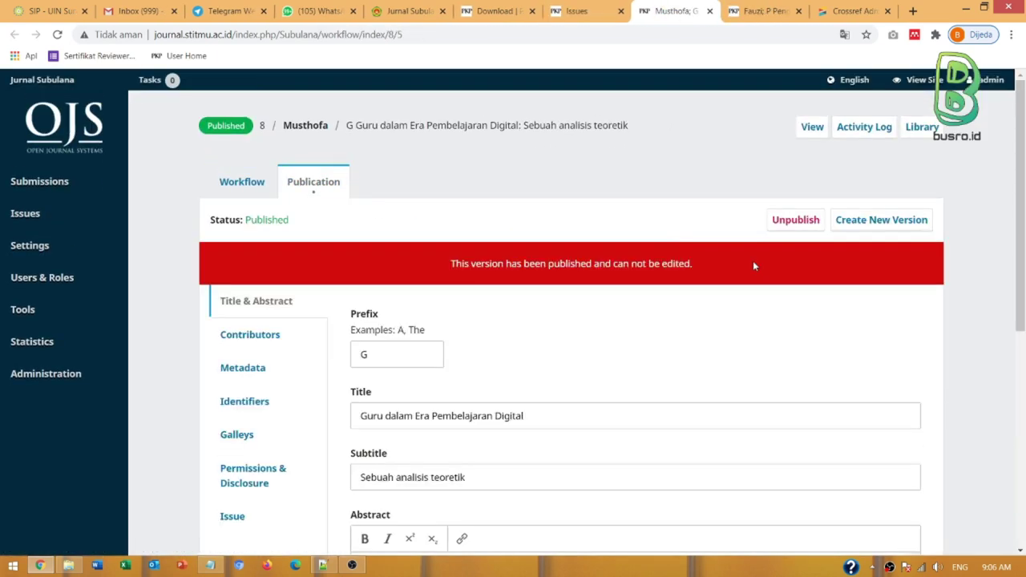
left_click(790, 227)
left_click(383, 188)
Assign and save the DOI 10.47731/subulana.v1i1.8 under Identifiers.
scroll(565, 358, "down", 3)
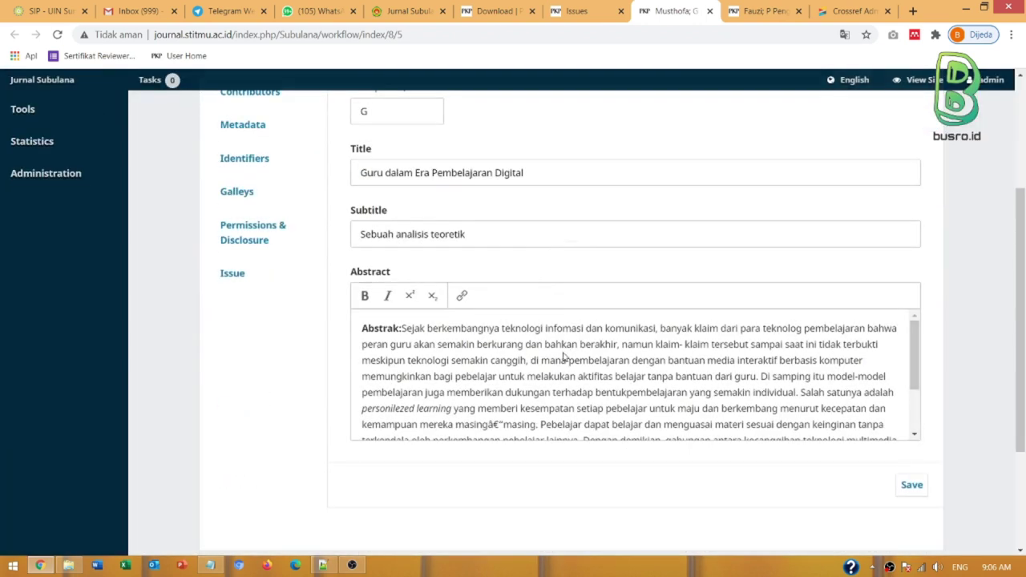
scroll(405, 273, "up", 2)
left_click(261, 294)
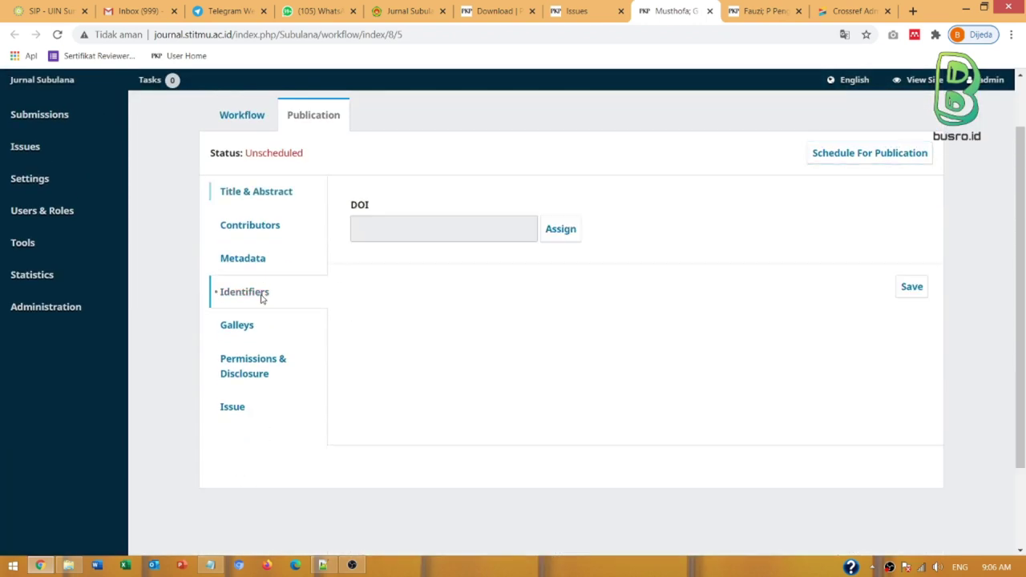
left_click(564, 231)
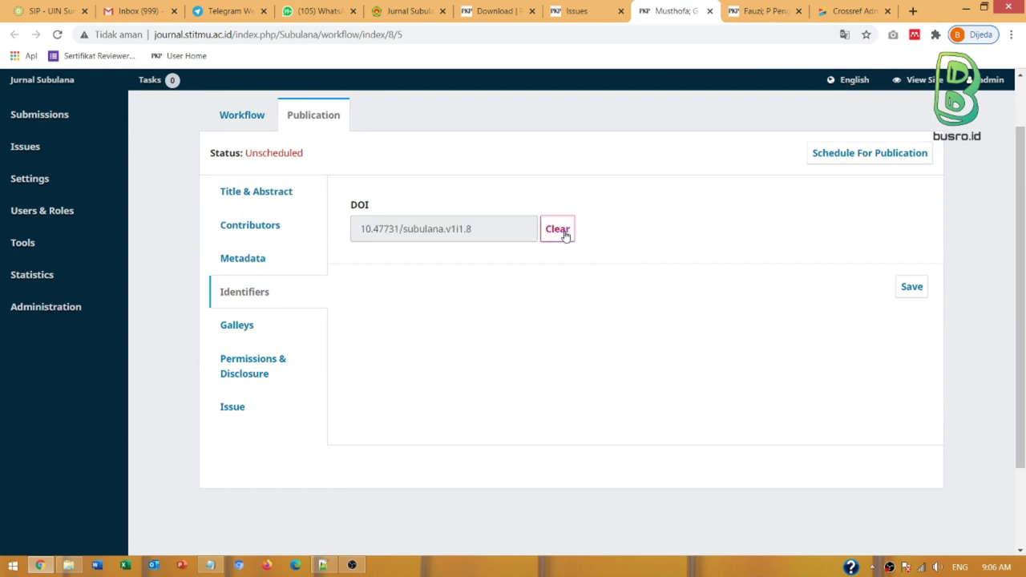
left_click(910, 287)
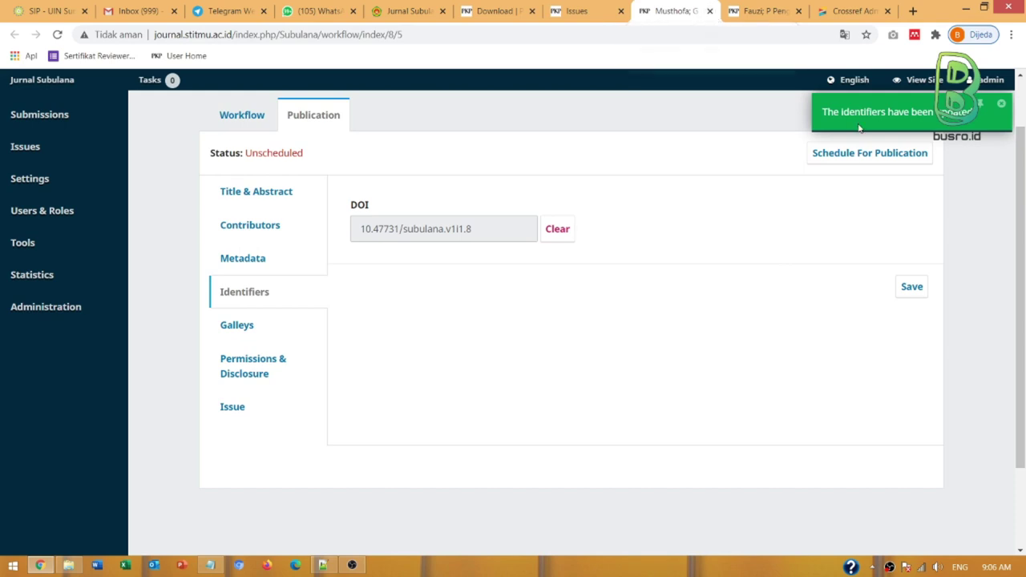
Publish the Guru article again and close its tab.
left_click(870, 152)
left_click(730, 258)
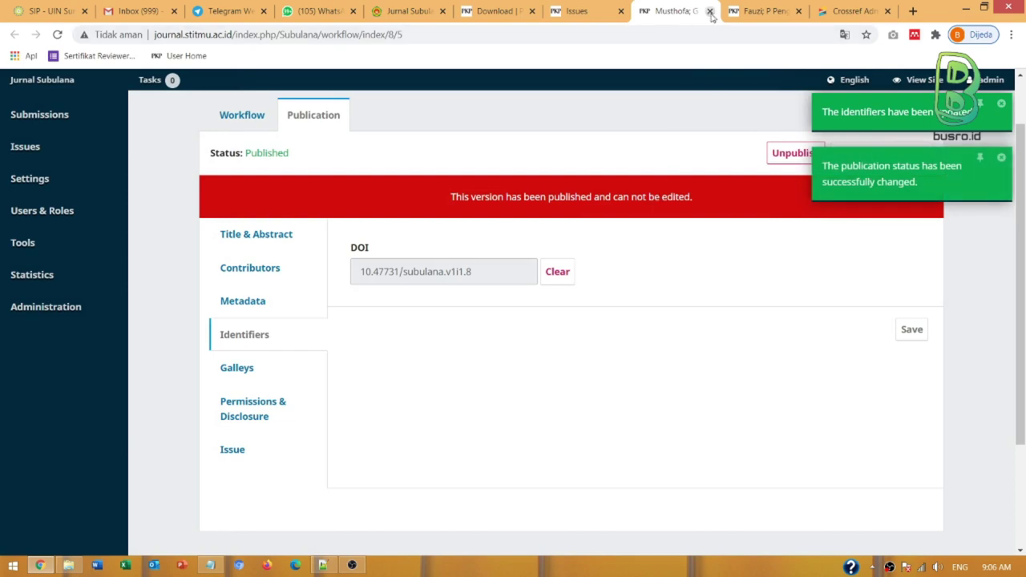
left_click(709, 11)
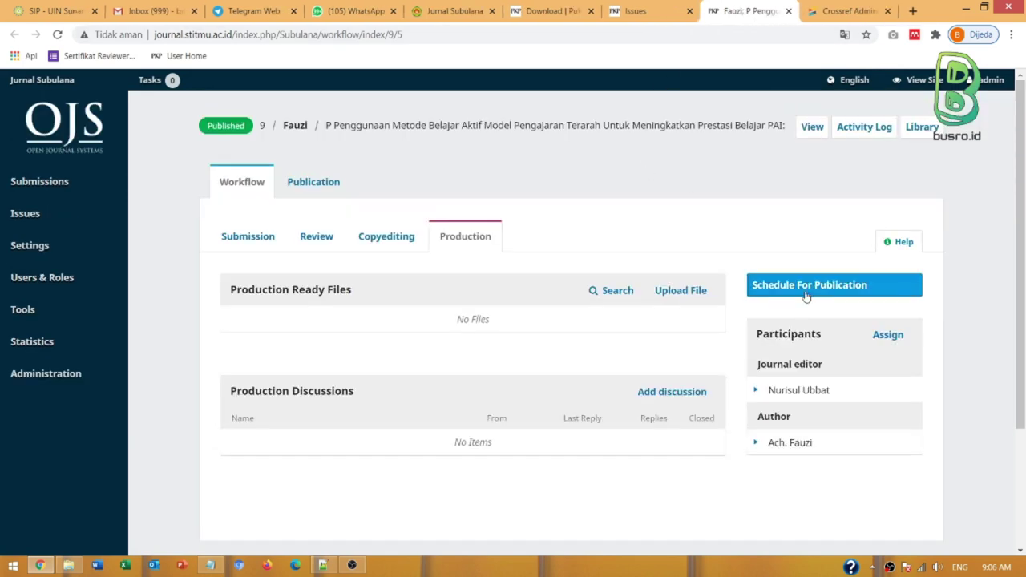
Unpublish the Penggunaan Metode Belajar Aktif article and save its DOI 10.47731/subulana.v1i1.9.
left_click(806, 296)
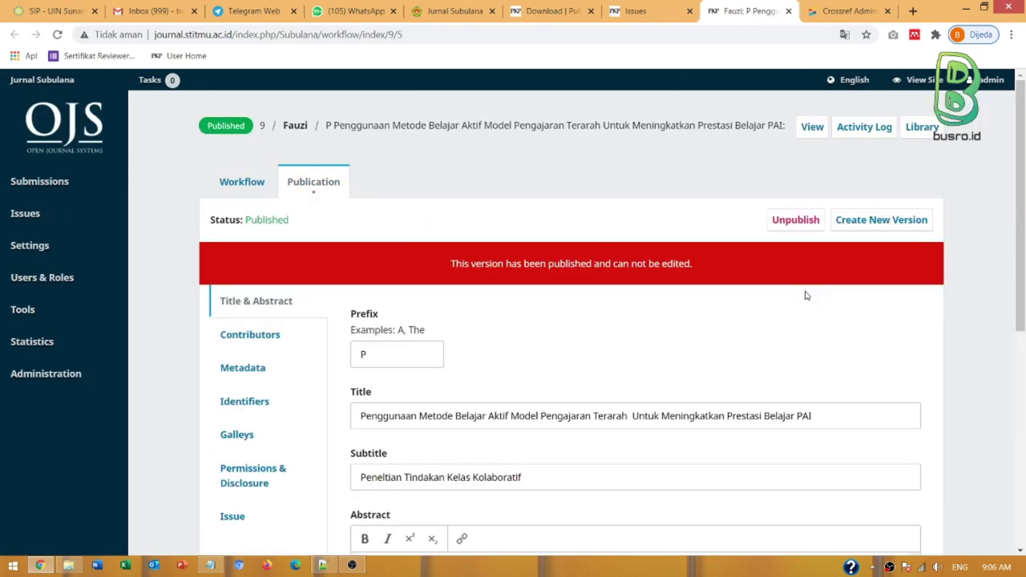
left_click(796, 227)
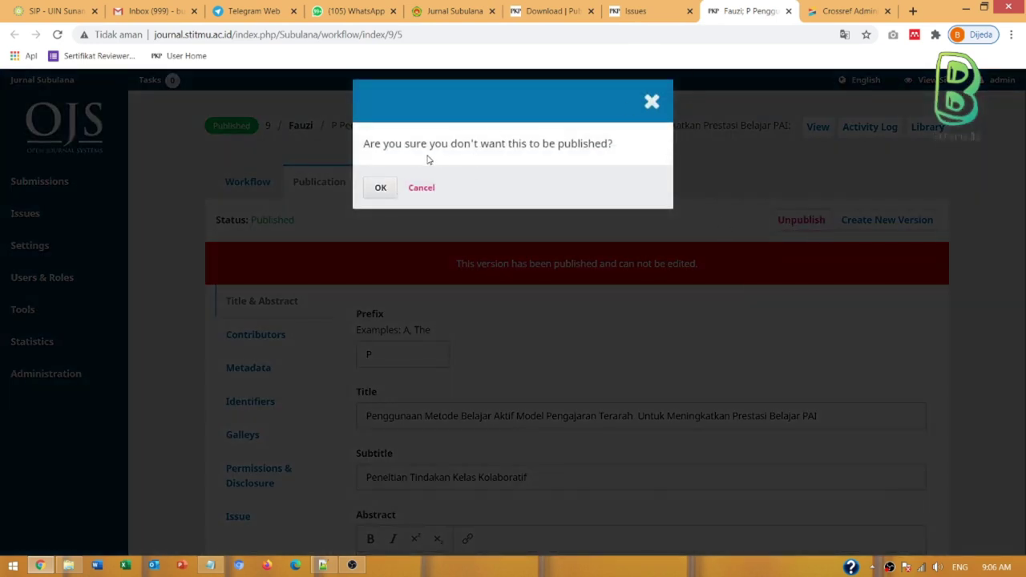
left_click(381, 187)
scroll(314, 283, "down", 2)
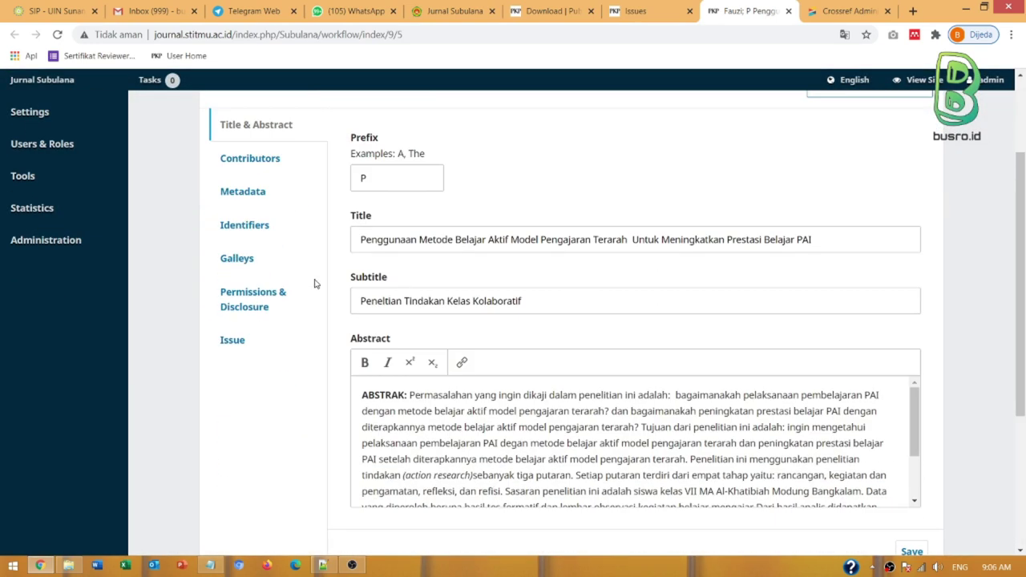
left_click(273, 196)
left_click(264, 224)
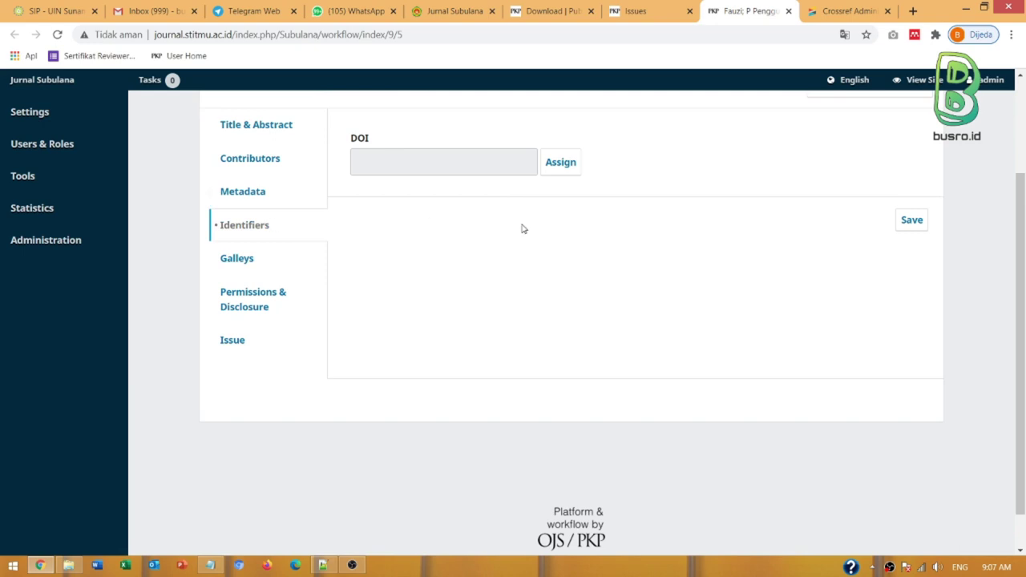
left_click(562, 168)
left_click(903, 220)
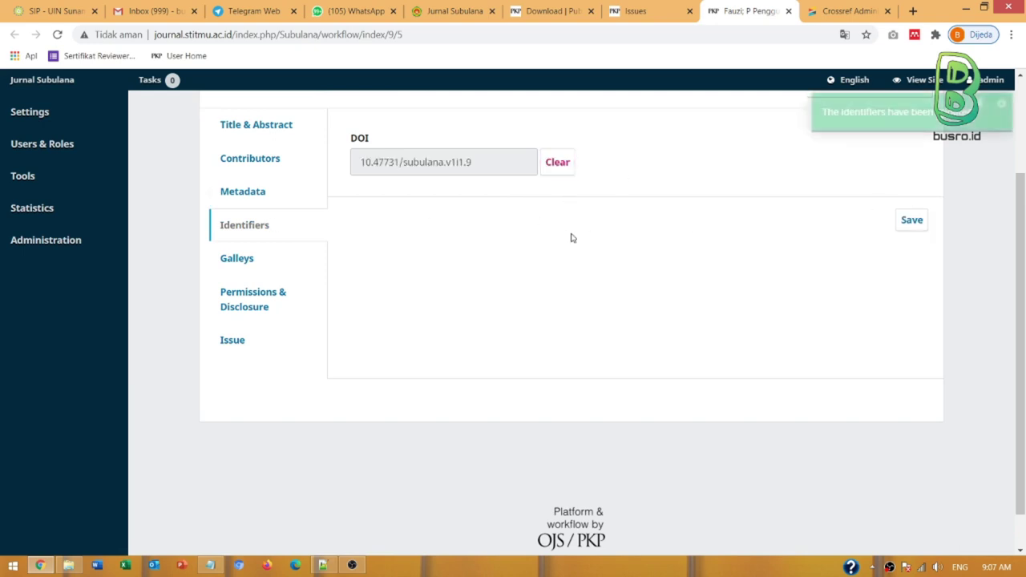
Republish the article and close its tab, back to the Vol. 1 No. 1 contents.
scroll(570, 236, "up", 2)
left_click(853, 224)
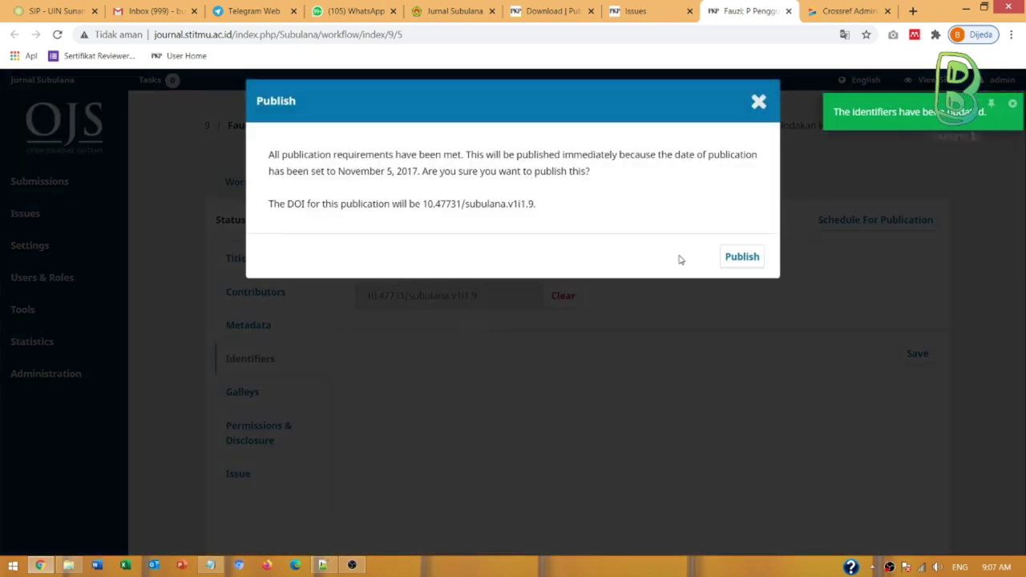
left_click(739, 258)
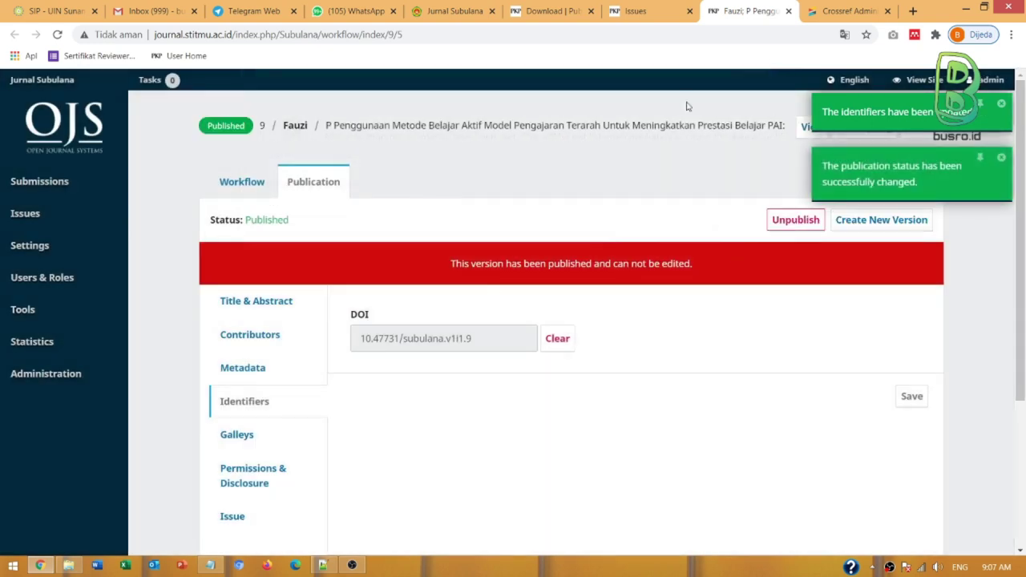
left_click(789, 11)
scroll(668, 190, "up", 1)
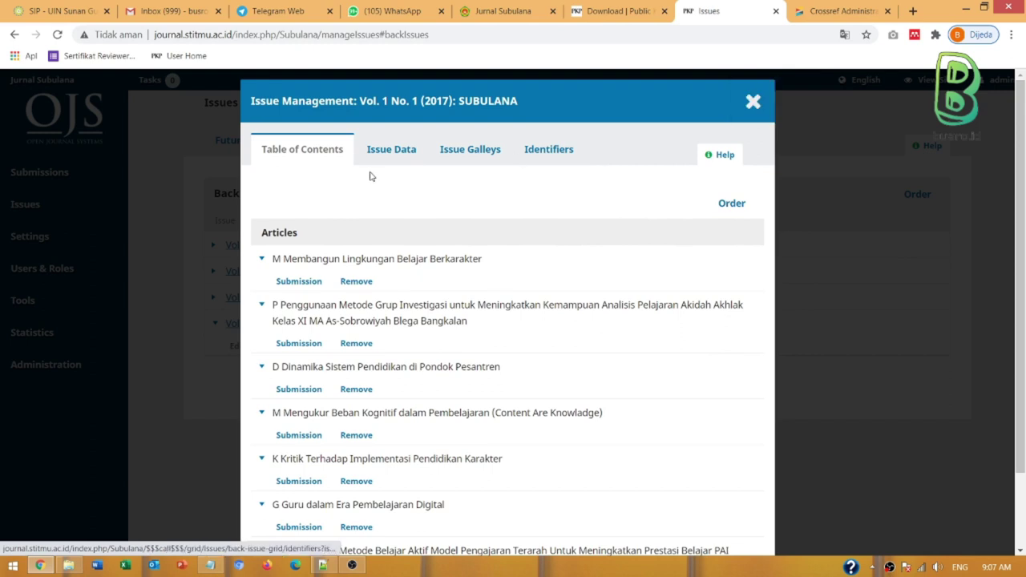
Review the Vol. 1 No. 1 Issue Data date published, then close the Issue Management window.
left_click(384, 151)
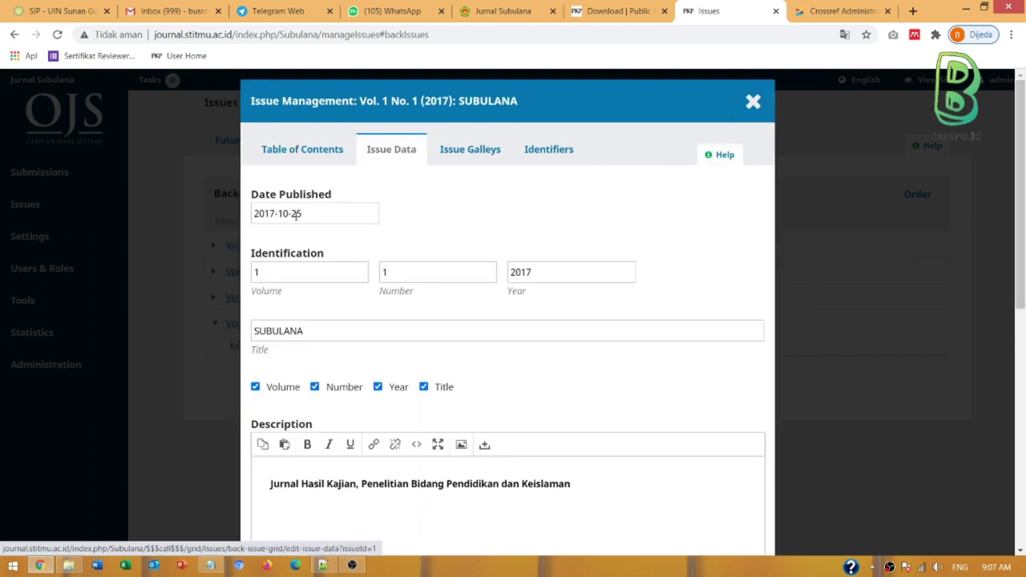
scroll(360, 268, "down", 3)
scroll(527, 243, "up", 3)
left_click(749, 106)
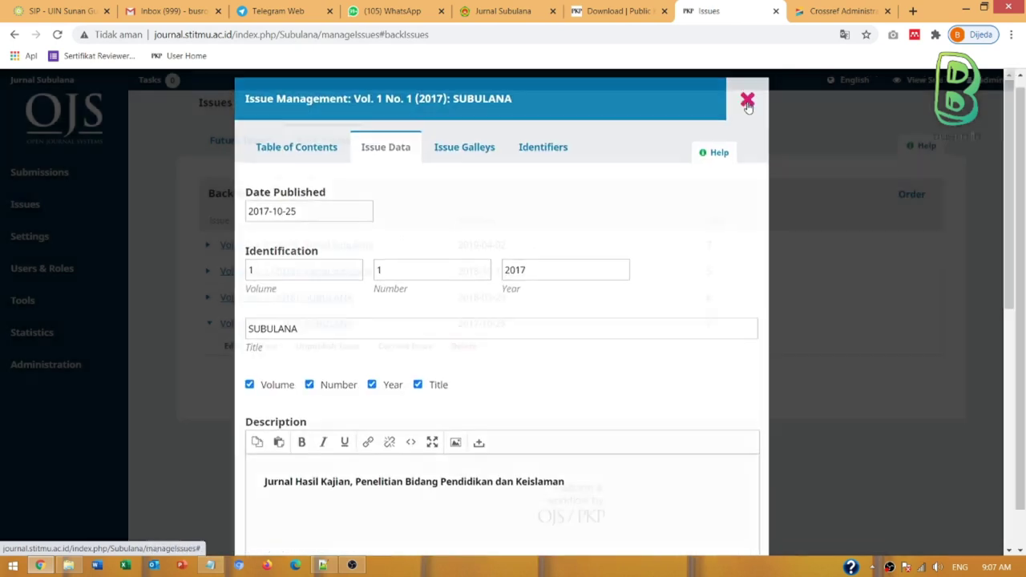
mouse_move(54, 246)
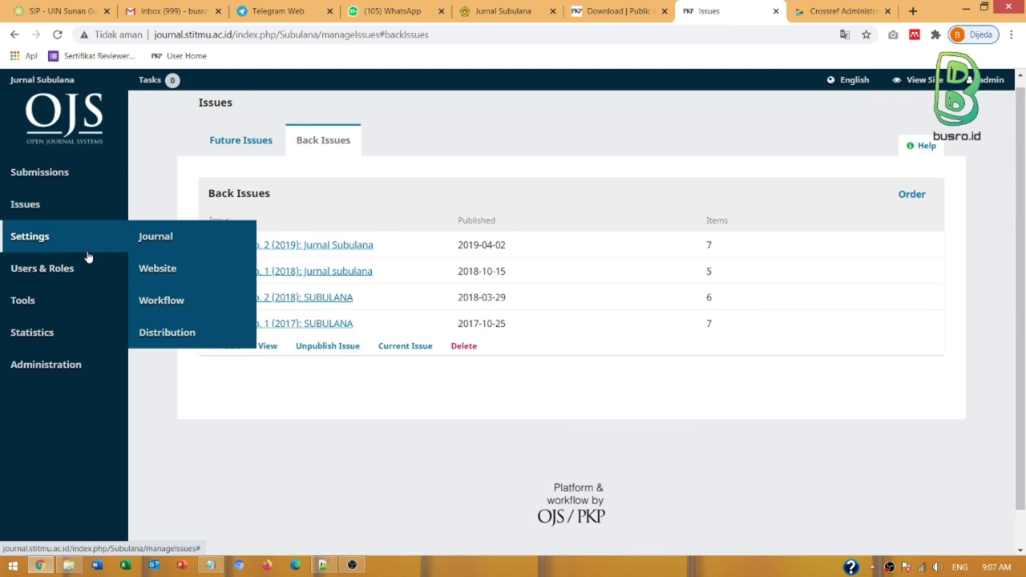
mouse_move(88, 283)
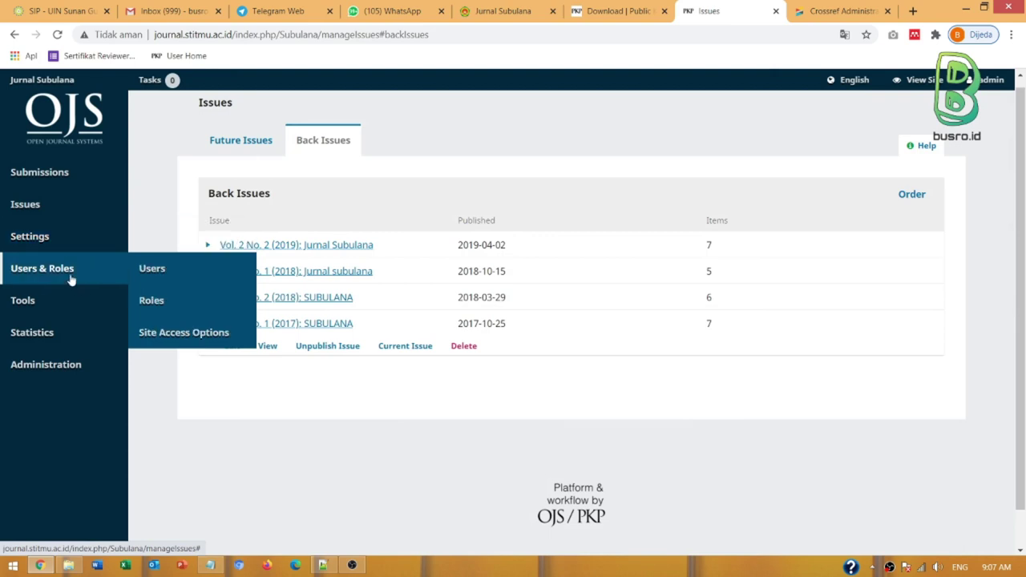
mouse_move(64, 305)
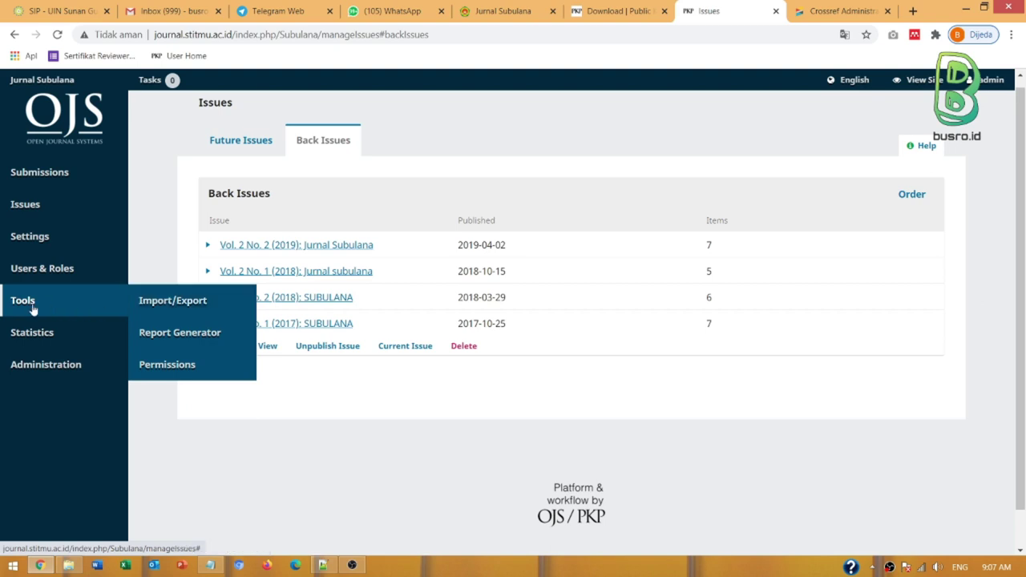
left_click(179, 307)
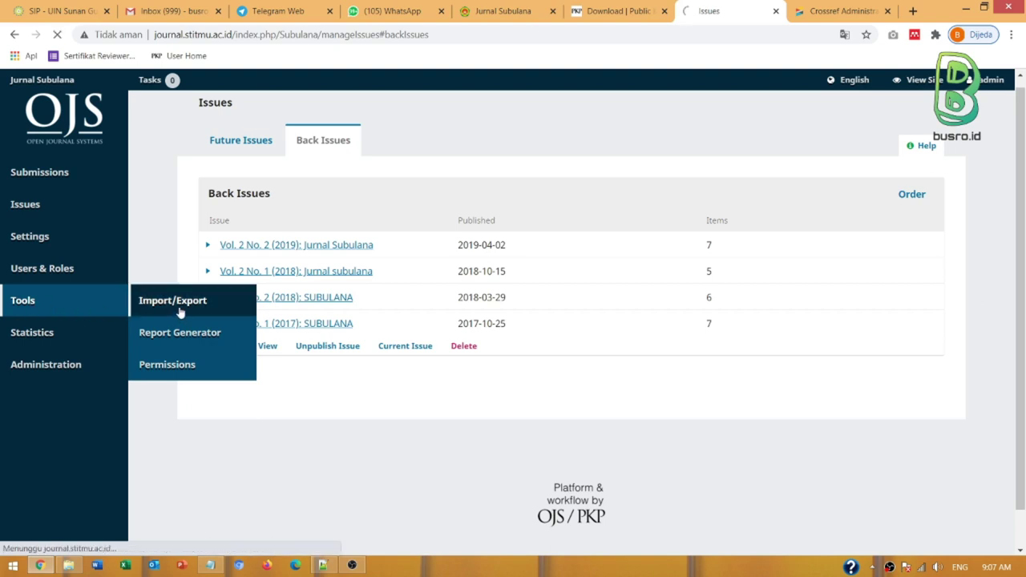
left_click(252, 350)
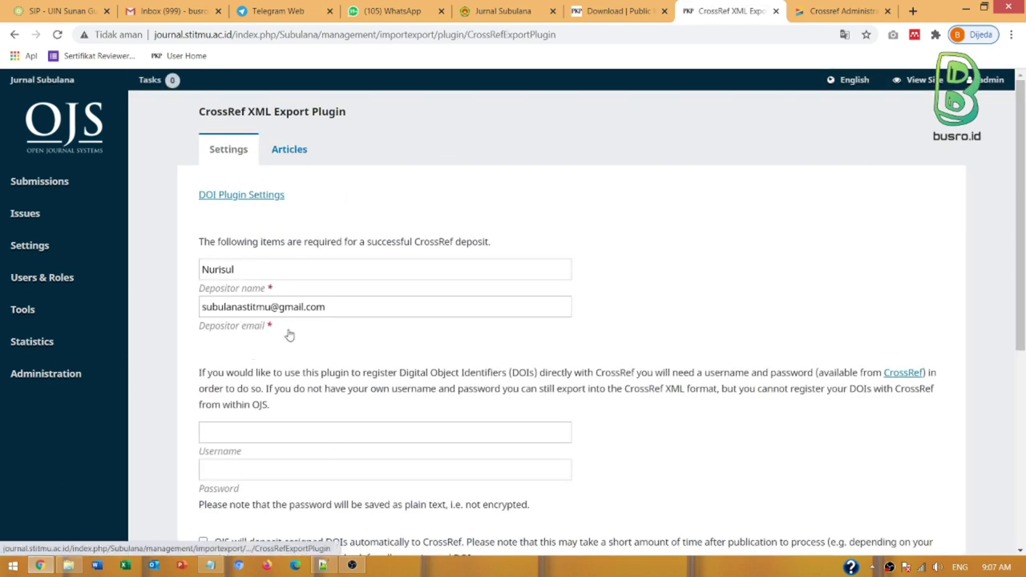
left_click(289, 153)
scroll(417, 280, "down", 4)
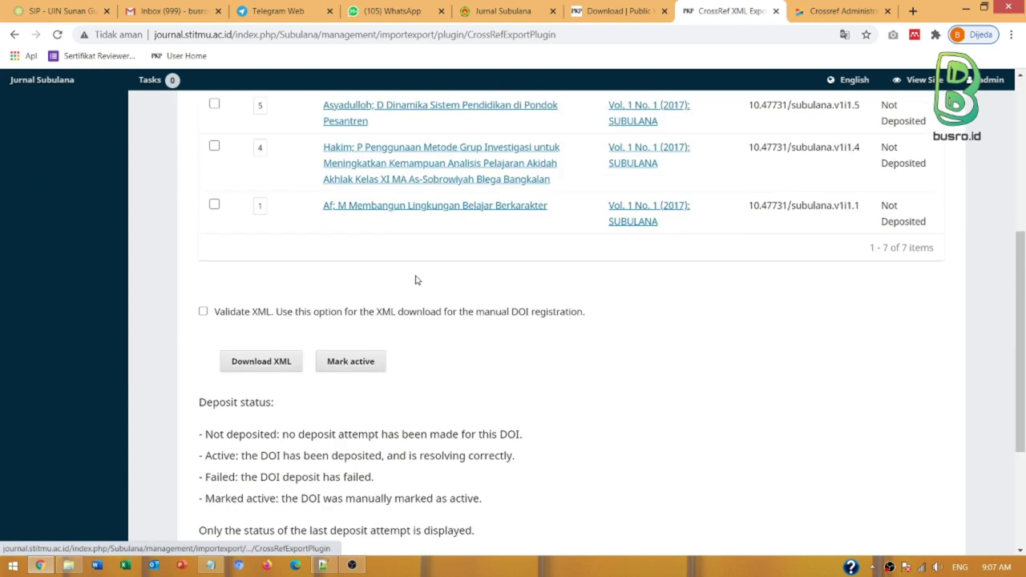
scroll(417, 302, "up", 3)
scroll(618, 281, "up", 2)
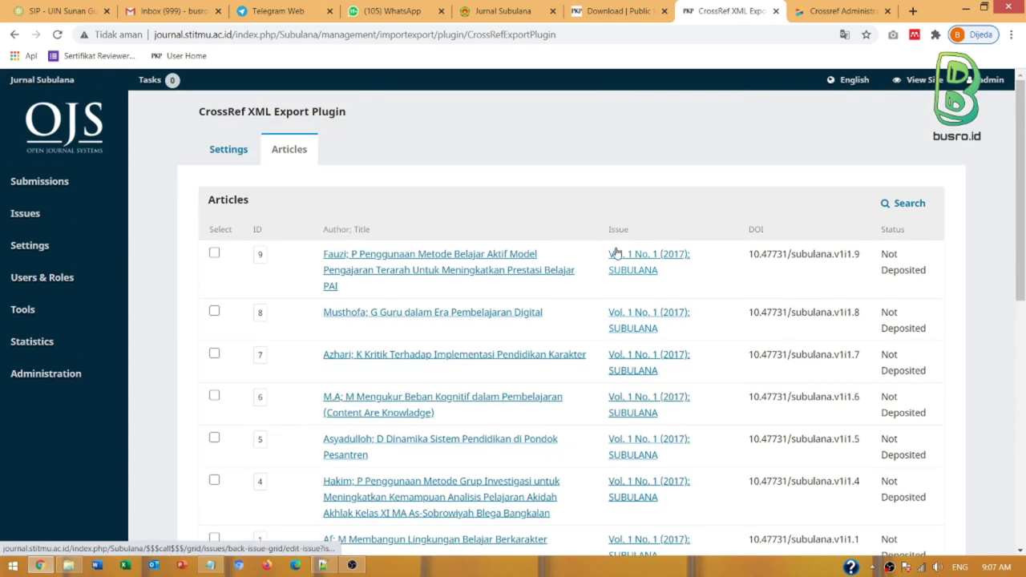
scroll(626, 372, "down", 3)
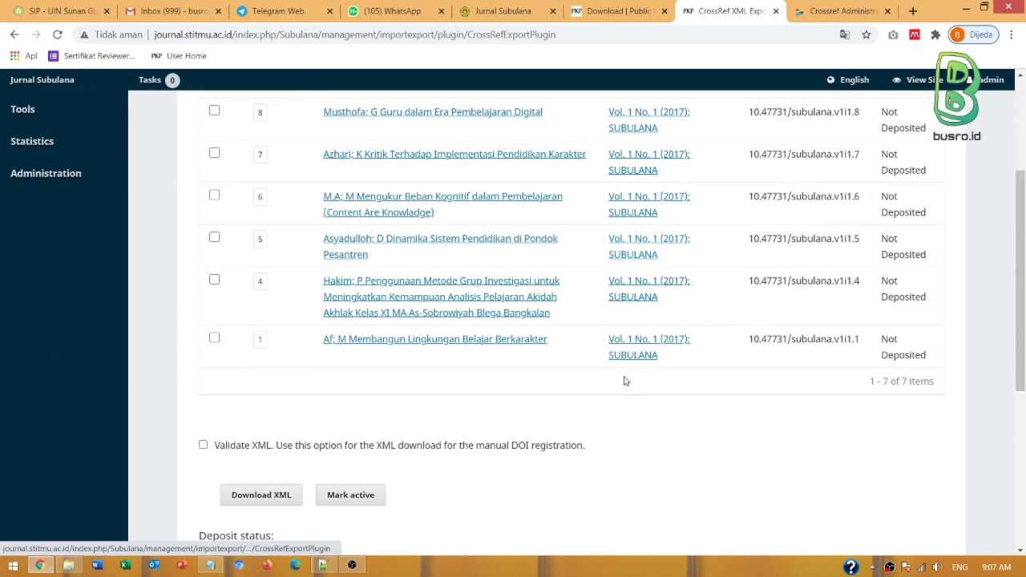
scroll(513, 353, "up", 2)
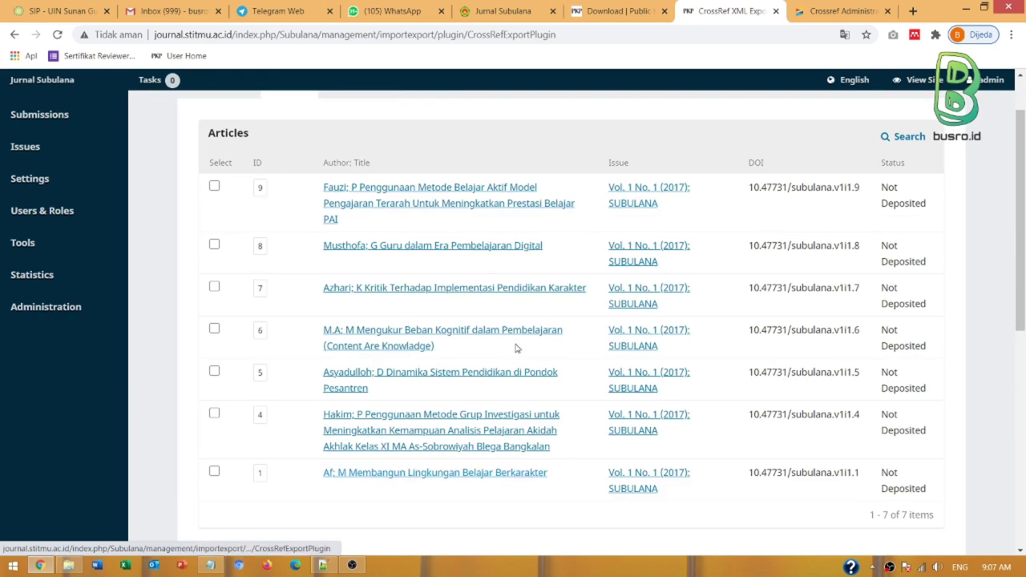
scroll(372, 187, "down", 3)
scroll(447, 257, "up", 4)
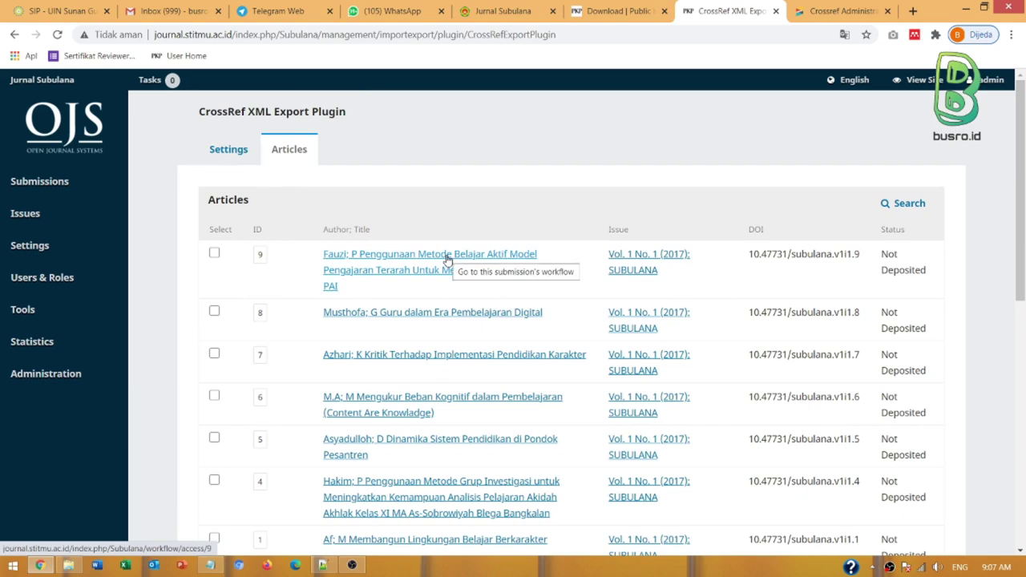
scroll(446, 258, "down", 4)
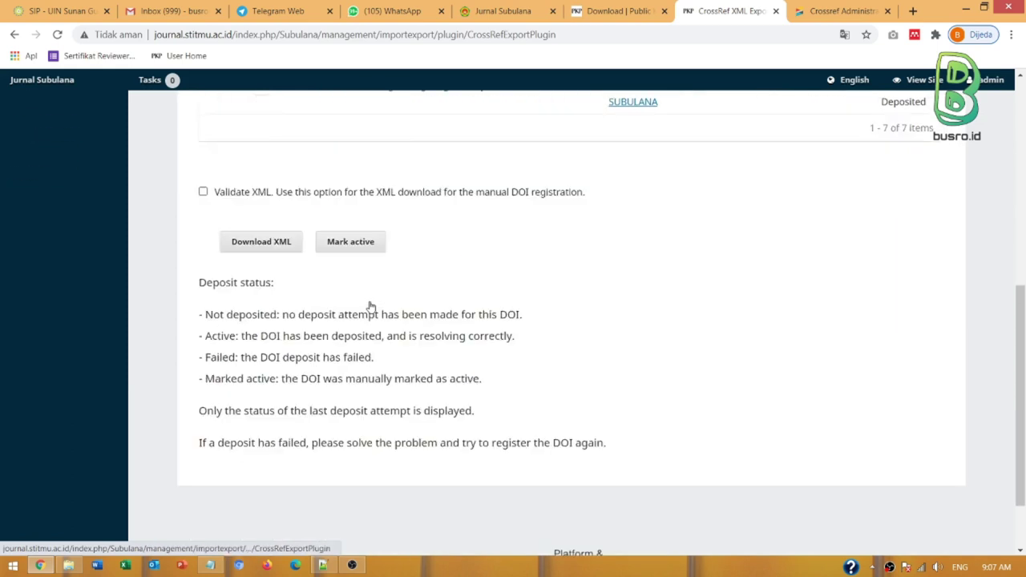
scroll(550, 325, "up", 4)
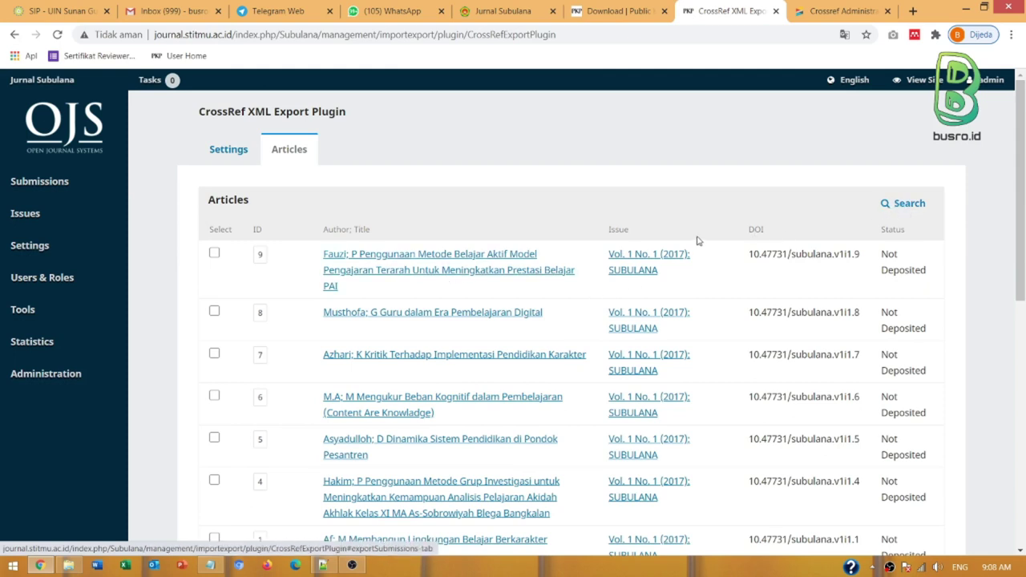
Filter the export list to issue Vol. 1 No. 1 (2017): SUBULANA.
left_click(908, 205)
left_click(291, 271)
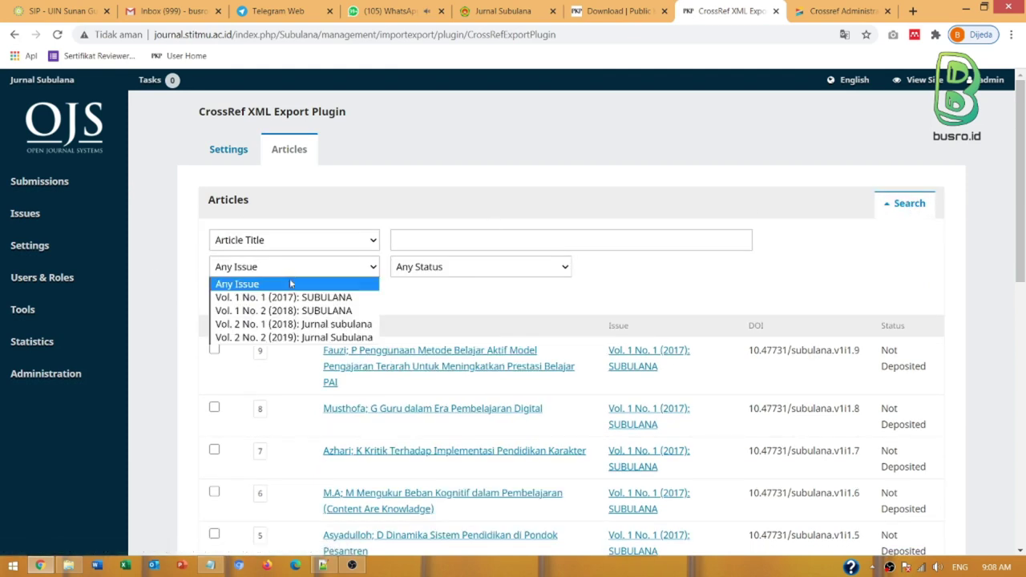
left_click(295, 298)
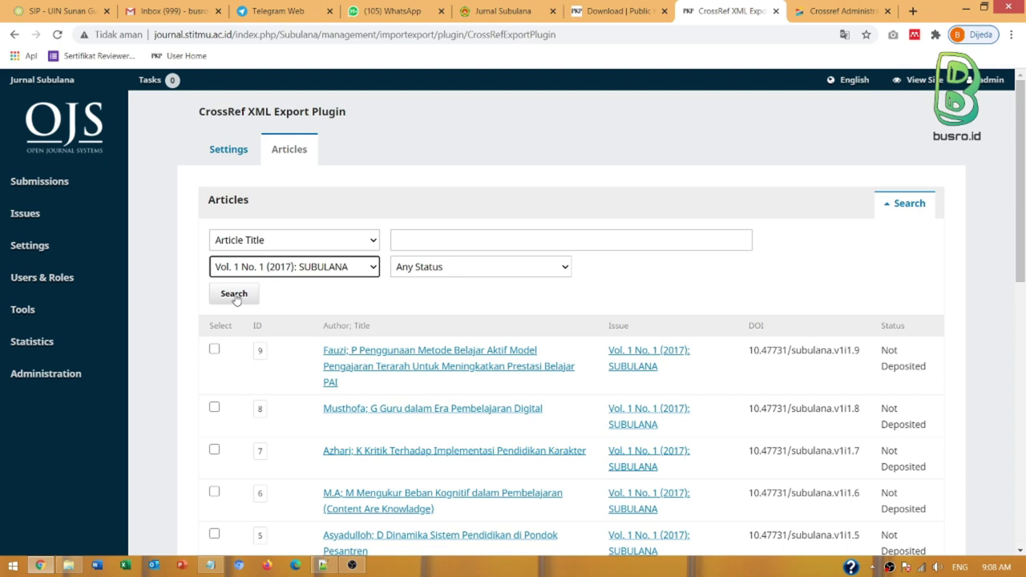
left_click(234, 294)
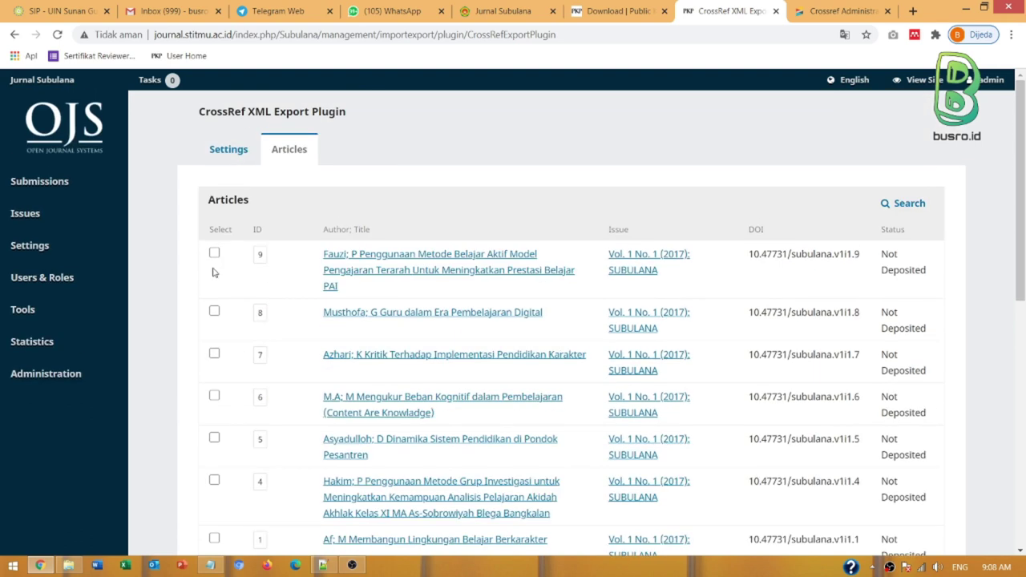
Select articles 9, 8, 7, 6, 5, 4 and 1 for export.
left_click(214, 253)
scroll(219, 264, "down", 1)
left_click(214, 245)
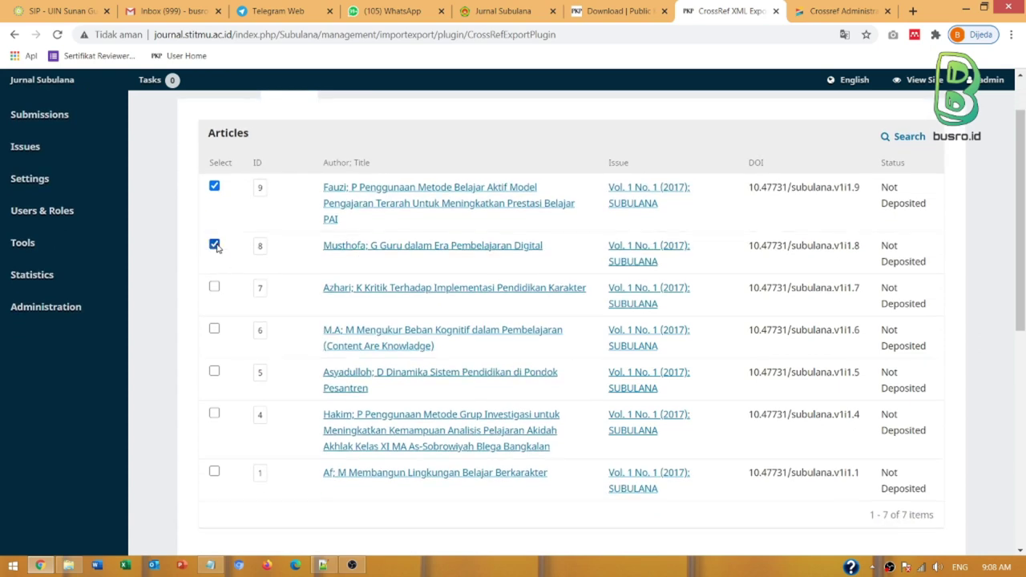
scroll(229, 297, "down", 1)
left_click(214, 220)
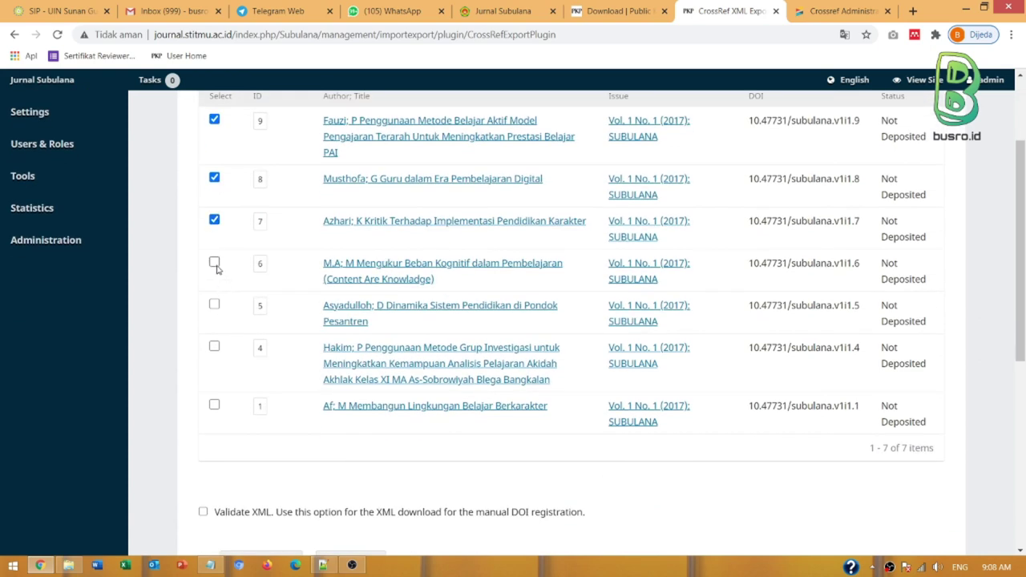
left_click(214, 263)
left_click(214, 304)
left_click(215, 347)
left_click(215, 406)
scroll(192, 346, "down", 3)
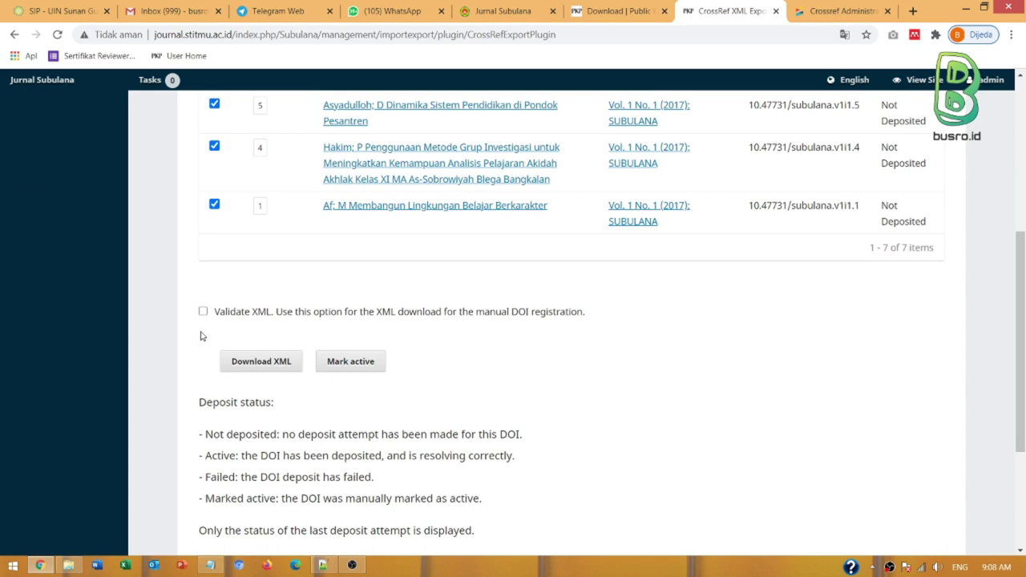
scroll(202, 337, "up", 5)
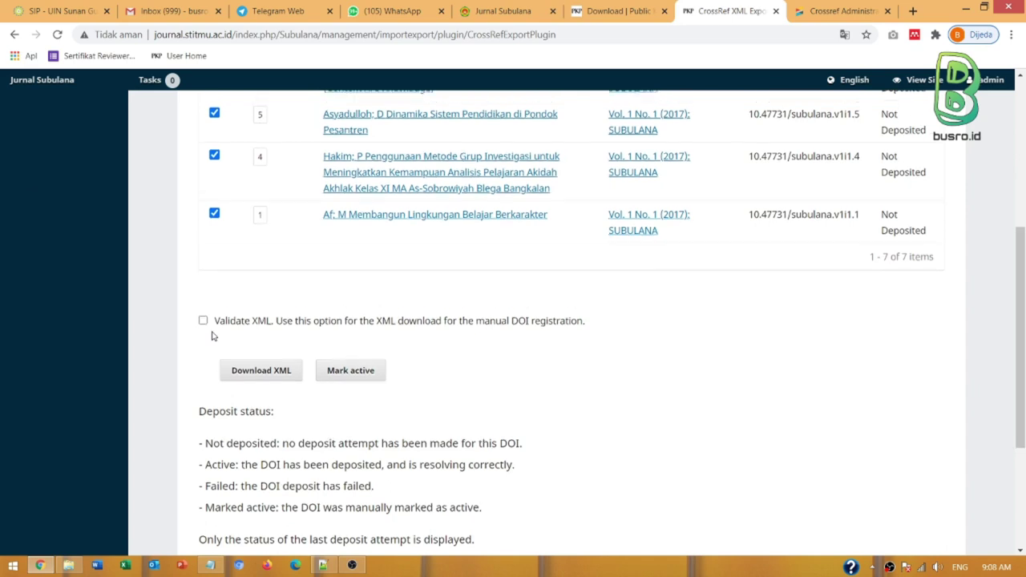
scroll(218, 249, "down", 4)
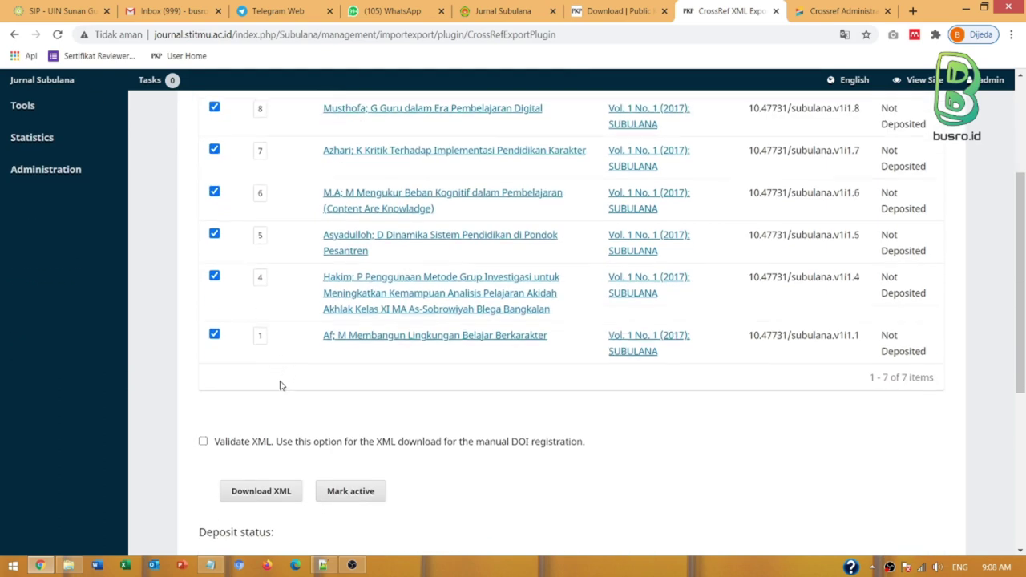
Download the selected articles as Crossref XML into the Downloads folder.
left_click(264, 364)
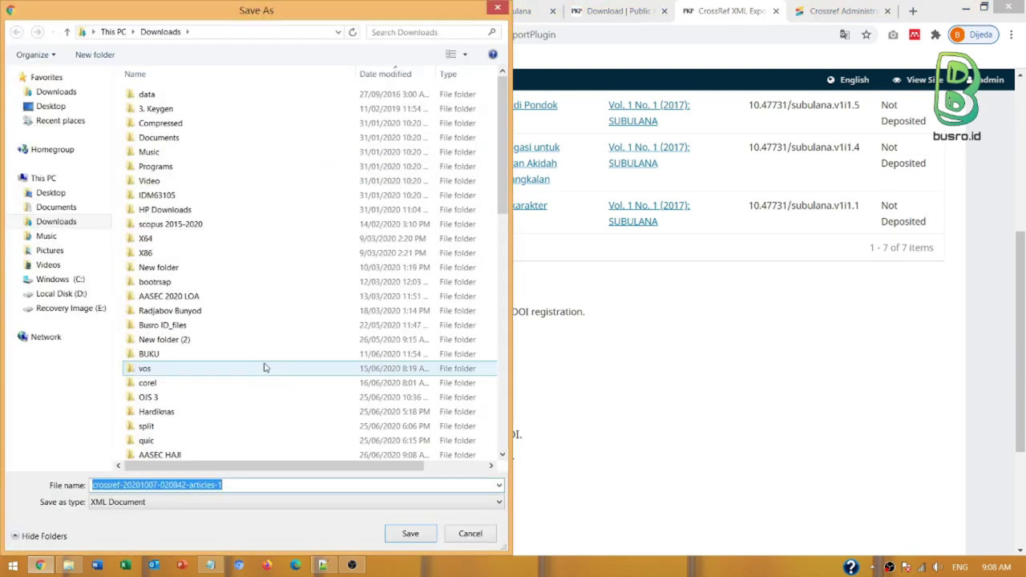
left_click(80, 222)
left_click(395, 531)
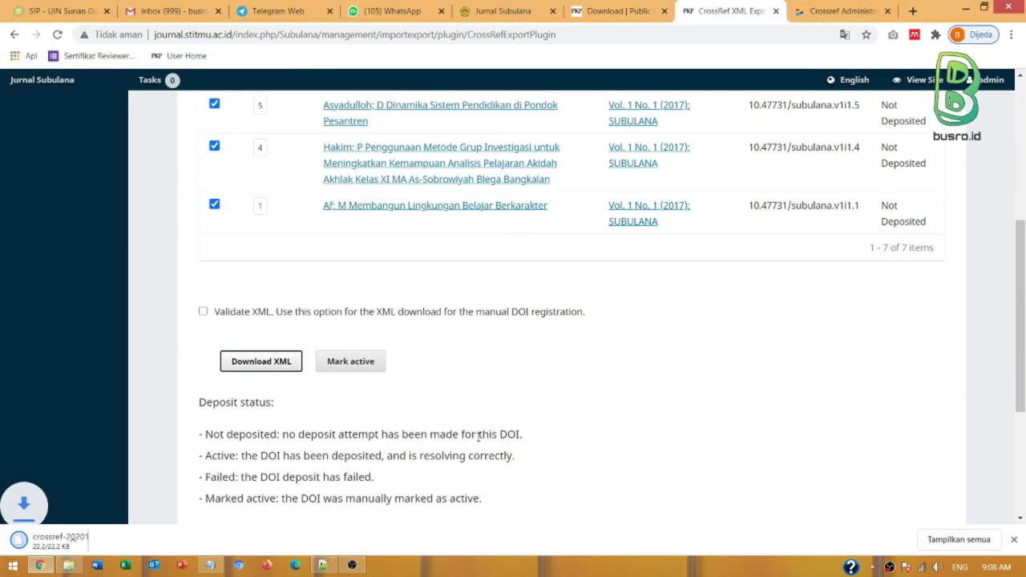
Highlight each exported article's Not Deposited status to point it out.
scroll(689, 432, "up", 6)
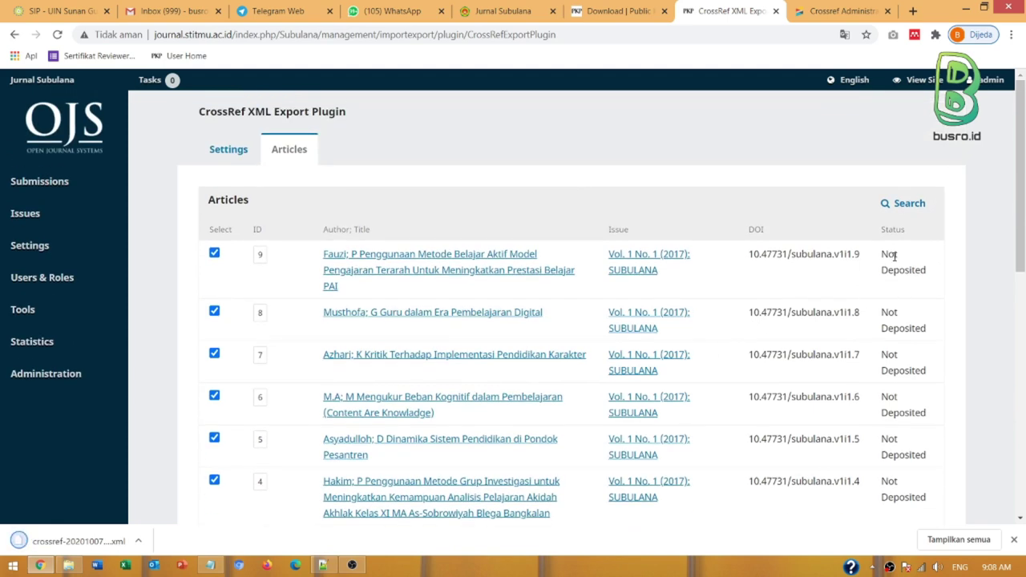
left_click_drag(881, 255, 930, 278)
scroll(909, 300, "down", 1)
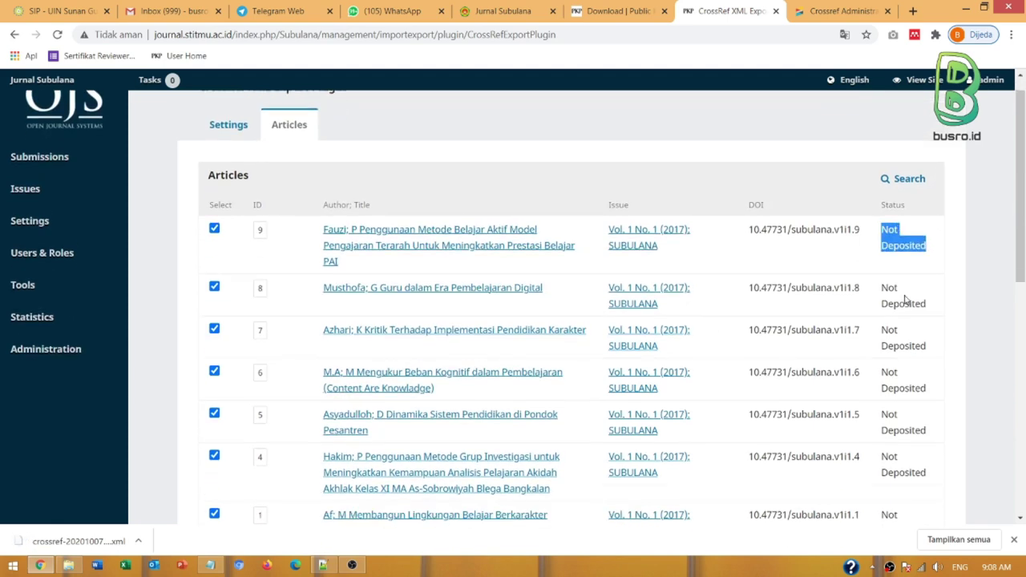
left_click_drag(882, 246, 926, 261)
left_click_drag(883, 289, 928, 303)
left_click_drag(883, 331, 930, 350)
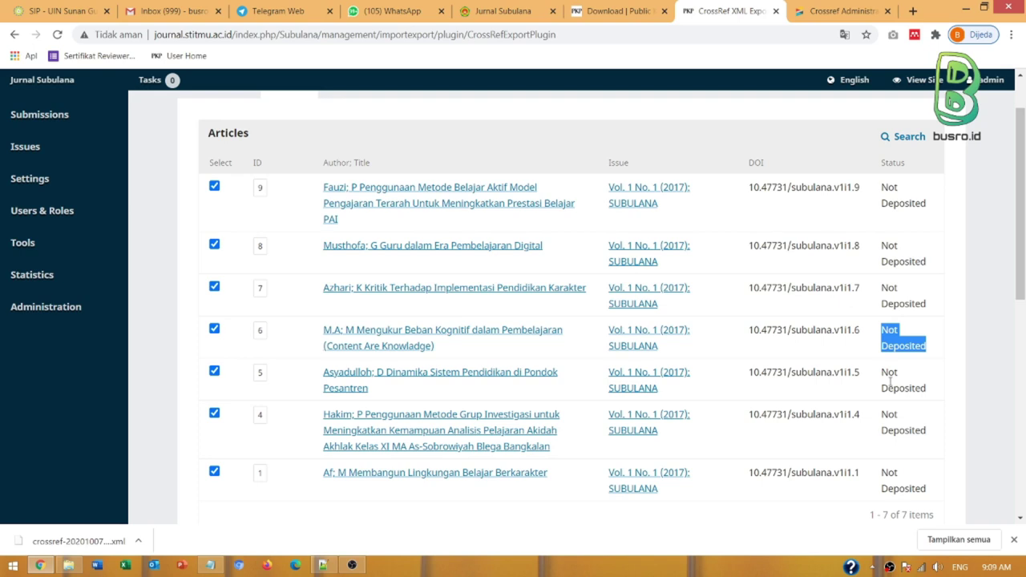
left_click_drag(881, 190, 935, 213)
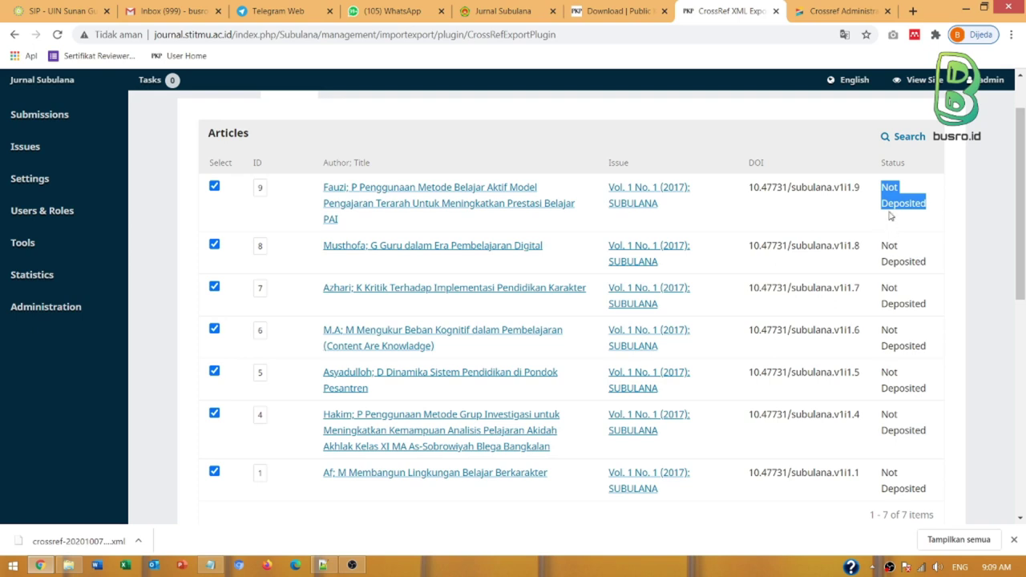
left_click(906, 229)
double_click(886, 186)
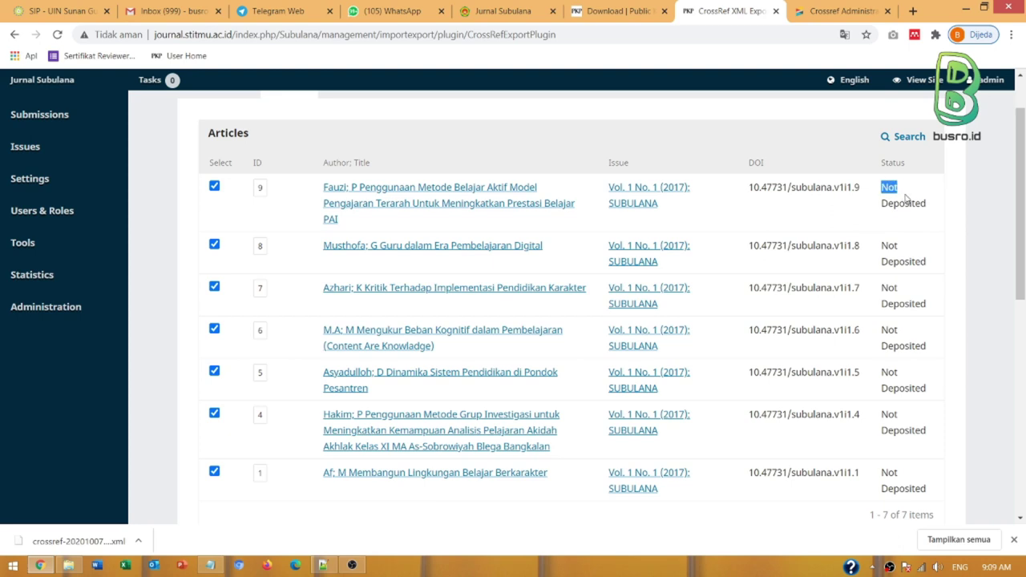
left_click_drag(906, 199, 926, 203)
left_click_drag(883, 245, 926, 262)
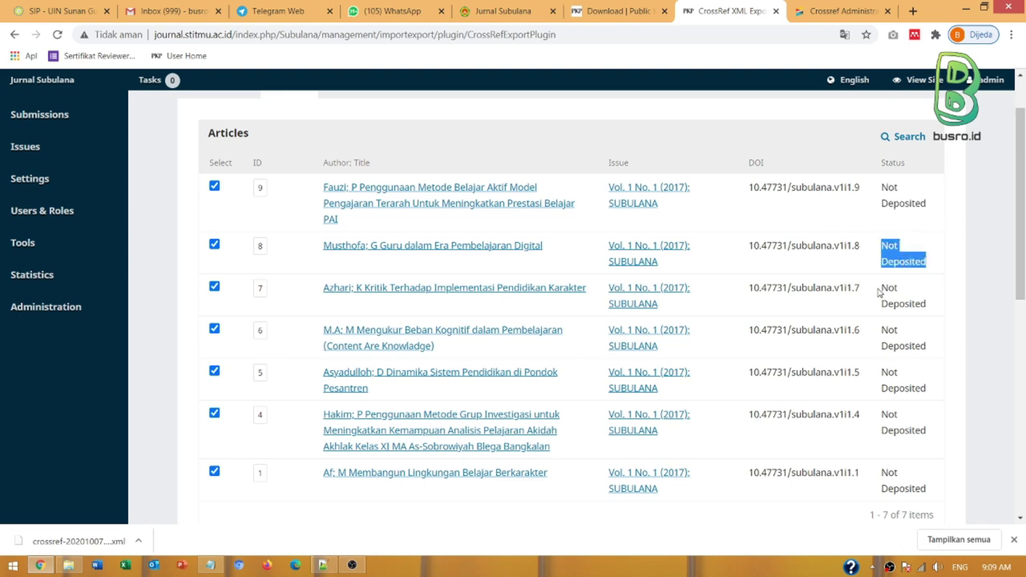
left_click_drag(884, 288, 926, 304)
left_click_drag(884, 329, 927, 346)
scroll(918, 366, "down", 1)
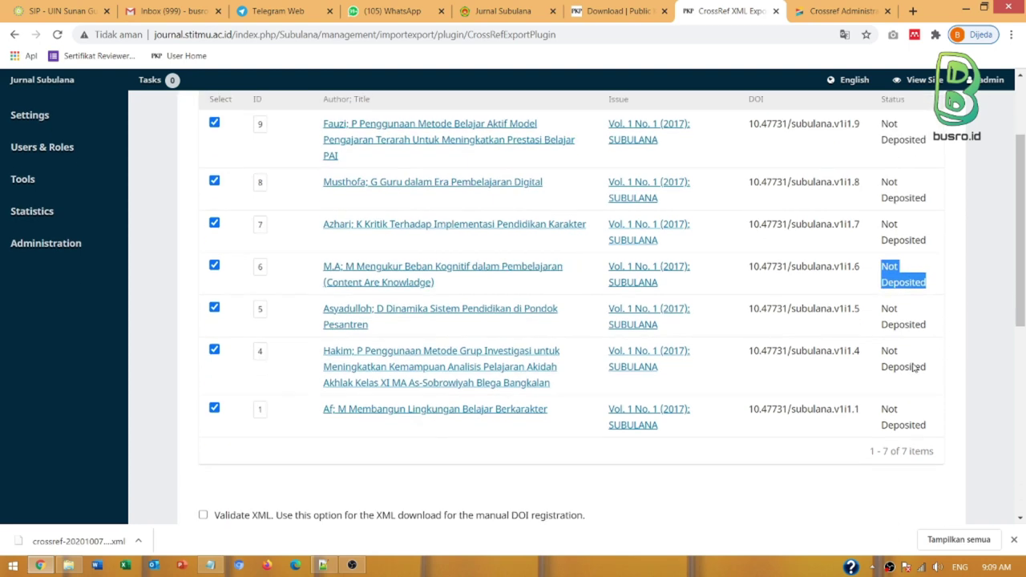
left_click_drag(883, 305, 930, 325)
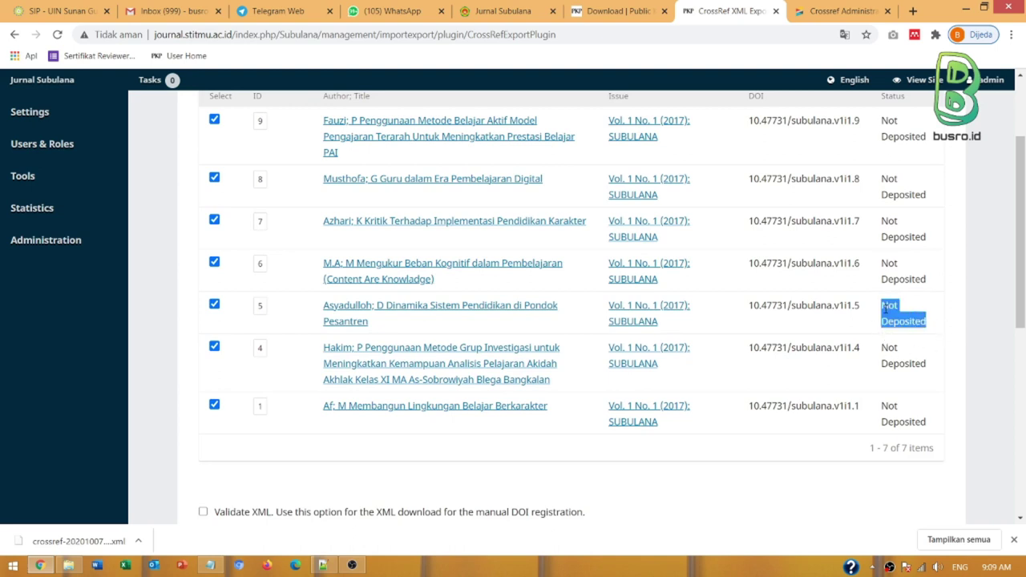
scroll(885, 340, "up", 1)
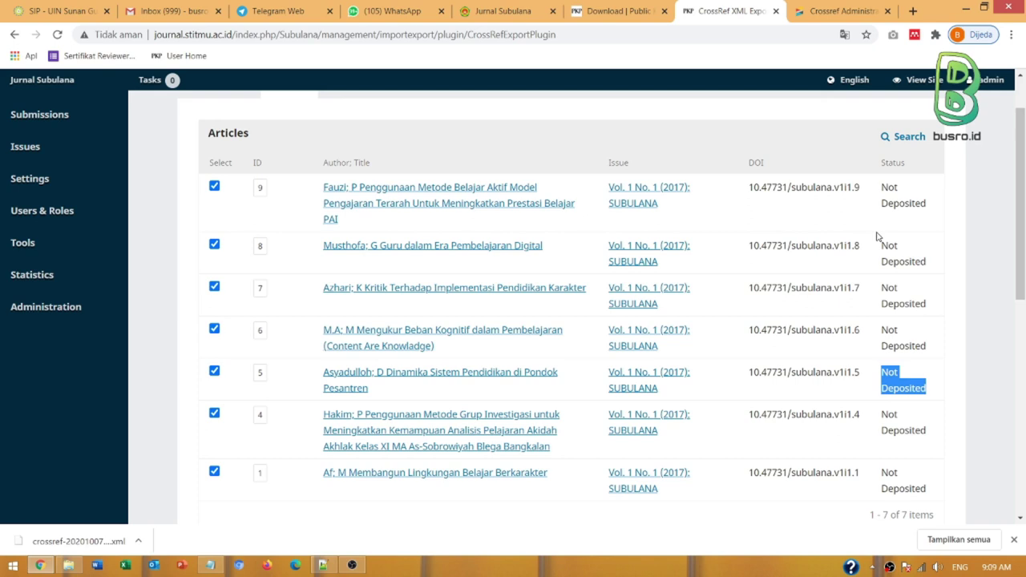
left_click(837, 10)
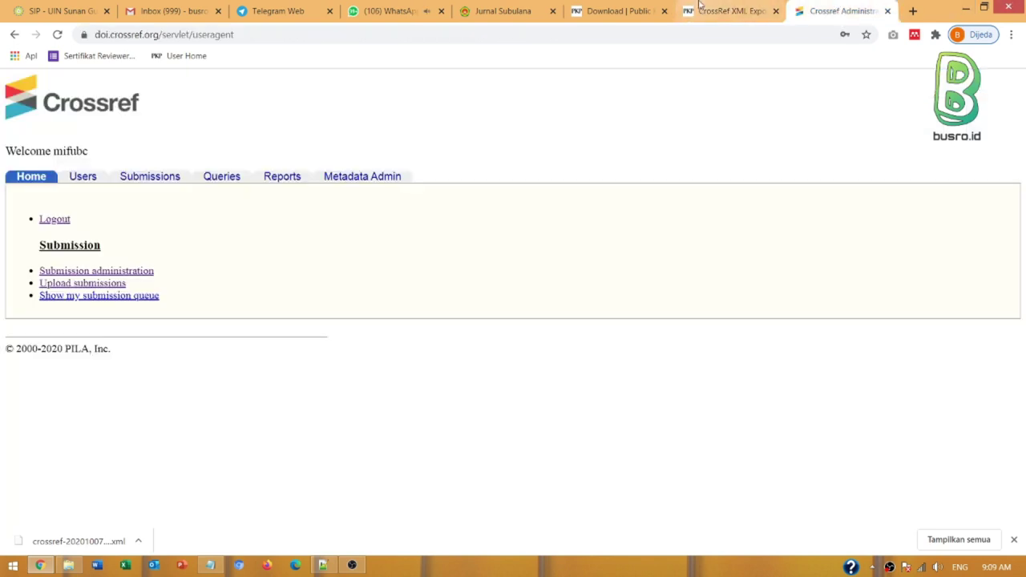
Glance back at the OJS export list, then return to the doi.crossref.org home page.
left_click(718, 10)
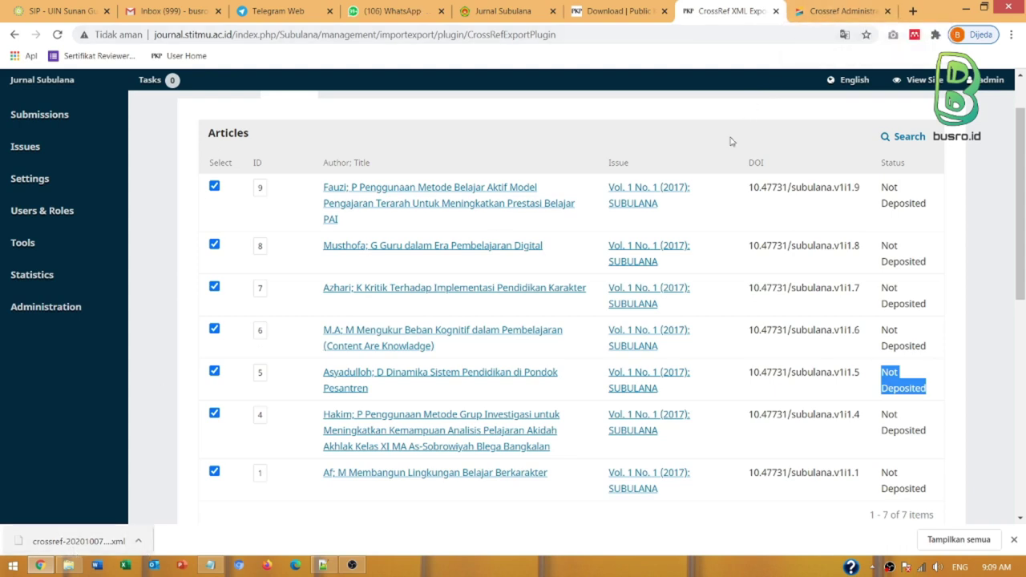
left_click(836, 12)
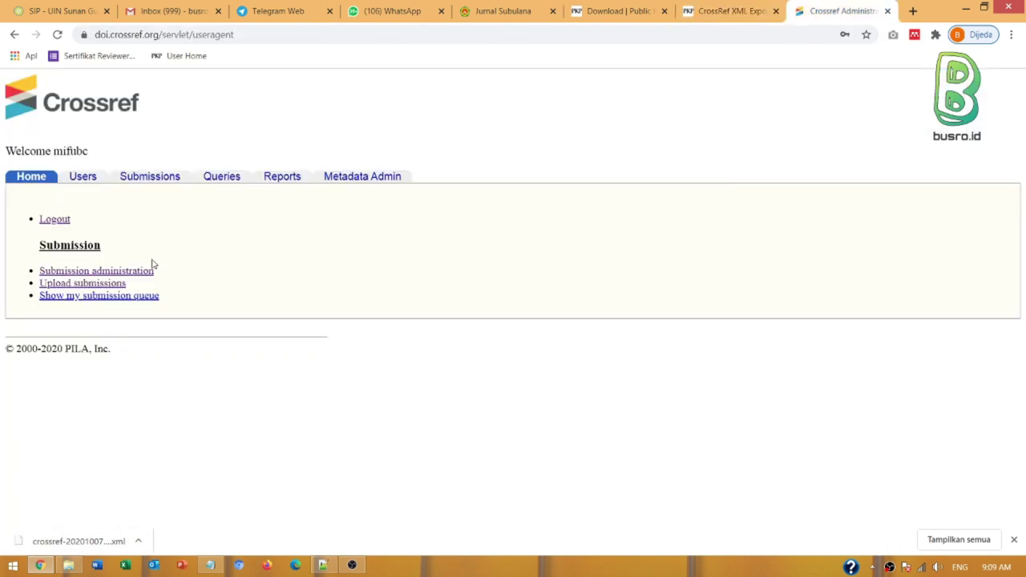
Open the Crossref upload page and paste the account username from the notes into the login field.
left_click(91, 286)
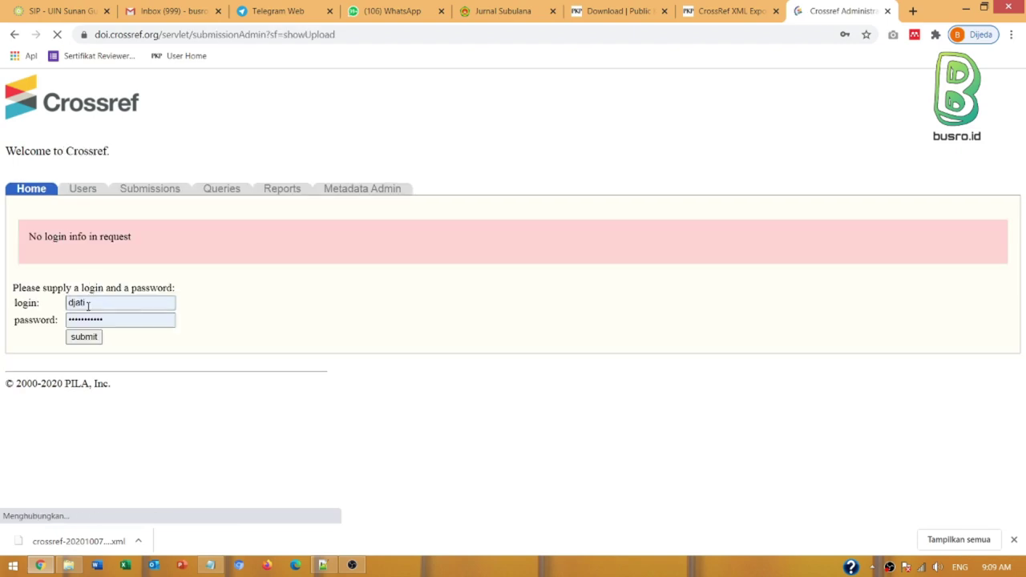
left_click(210, 566)
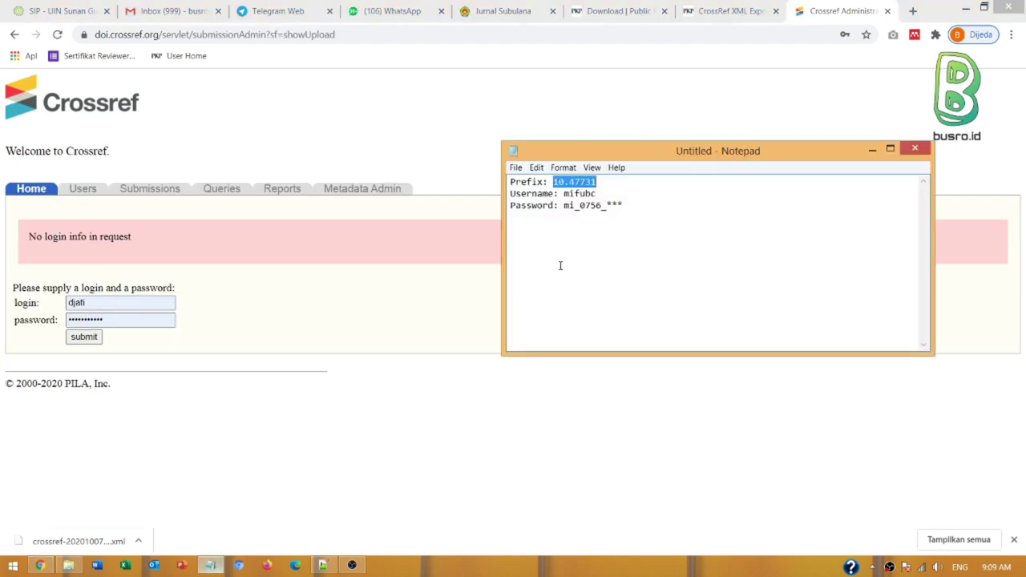
left_click_drag(565, 194, 595, 195)
key("ctrl+c")
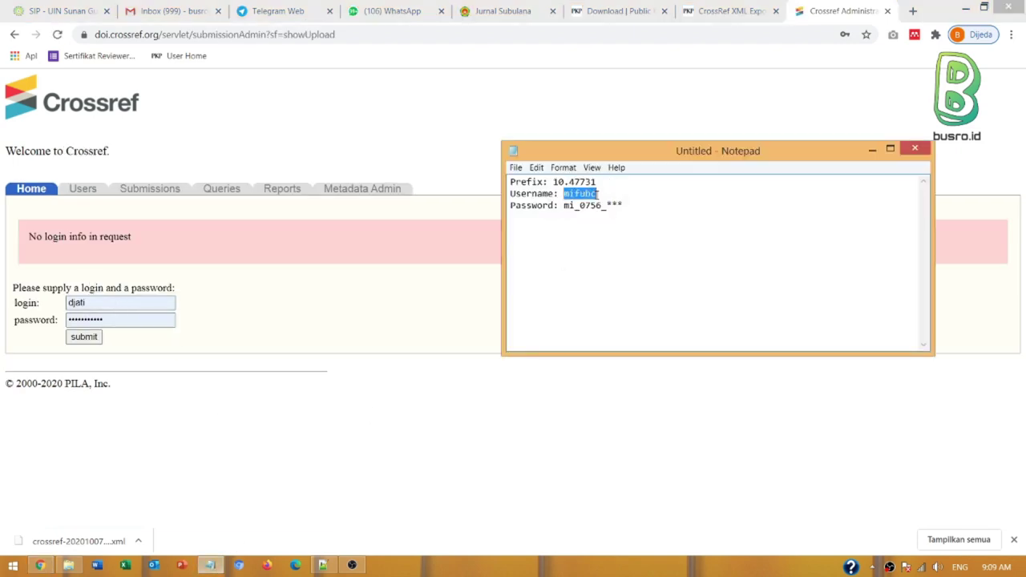
left_click(155, 302)
key("ctrl+a")
key("ctrl+v")
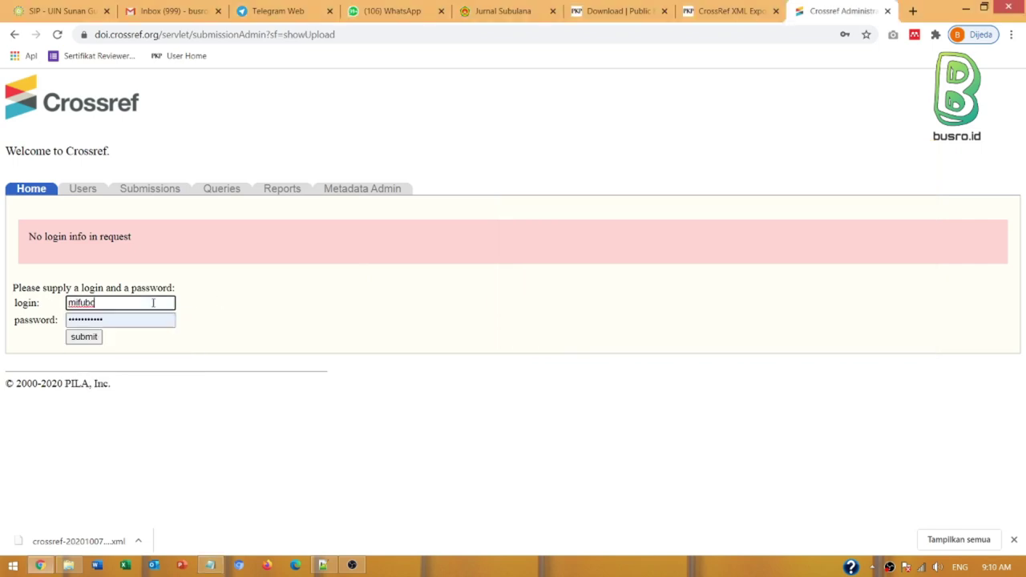
Replace the password field with the account password copied from the notes.
left_click(211, 566)
left_click_drag(602, 207, 564, 205)
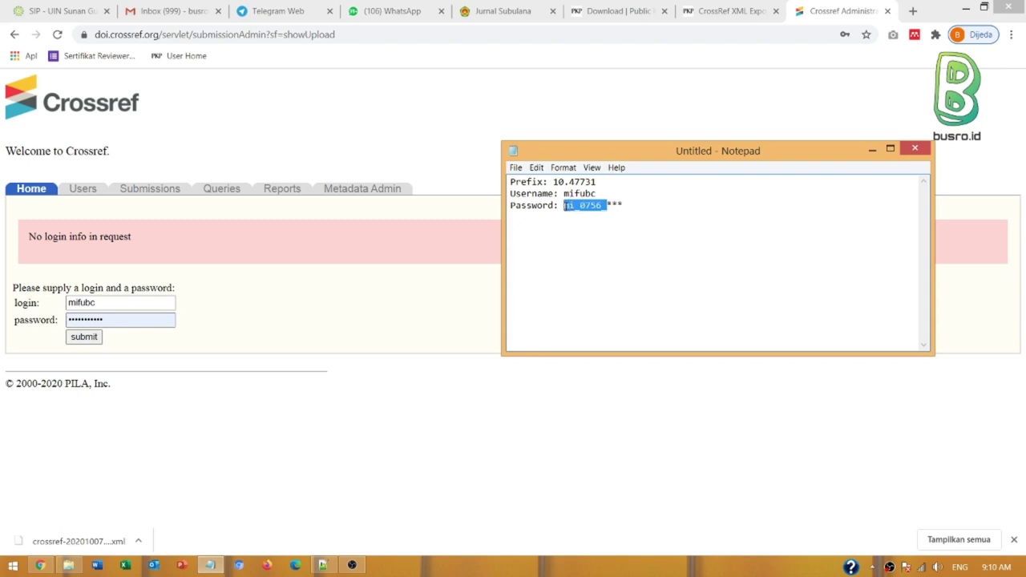
left_click_drag(107, 319, 66, 320)
key("ctrl+v")
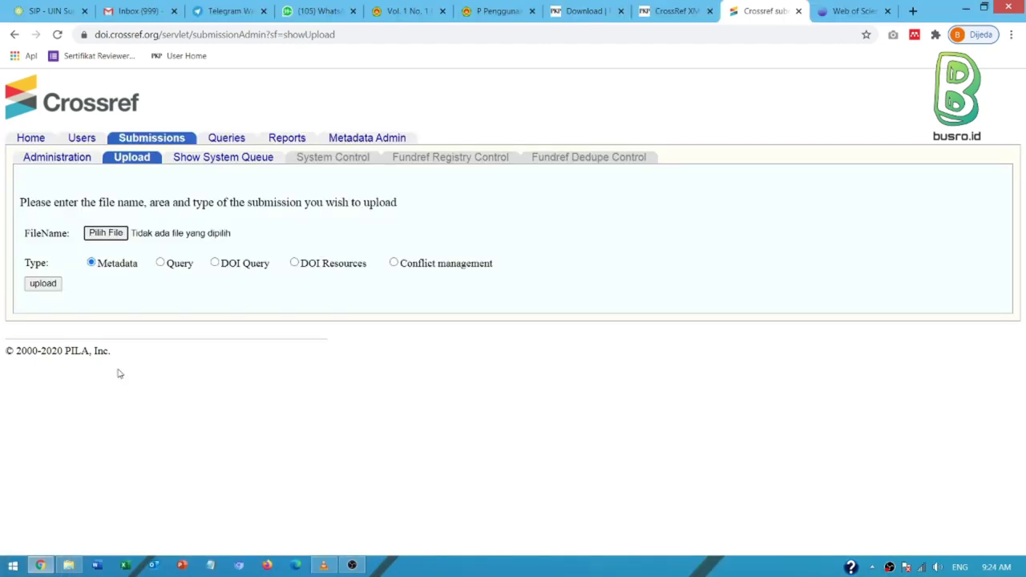
left_click(113, 235)
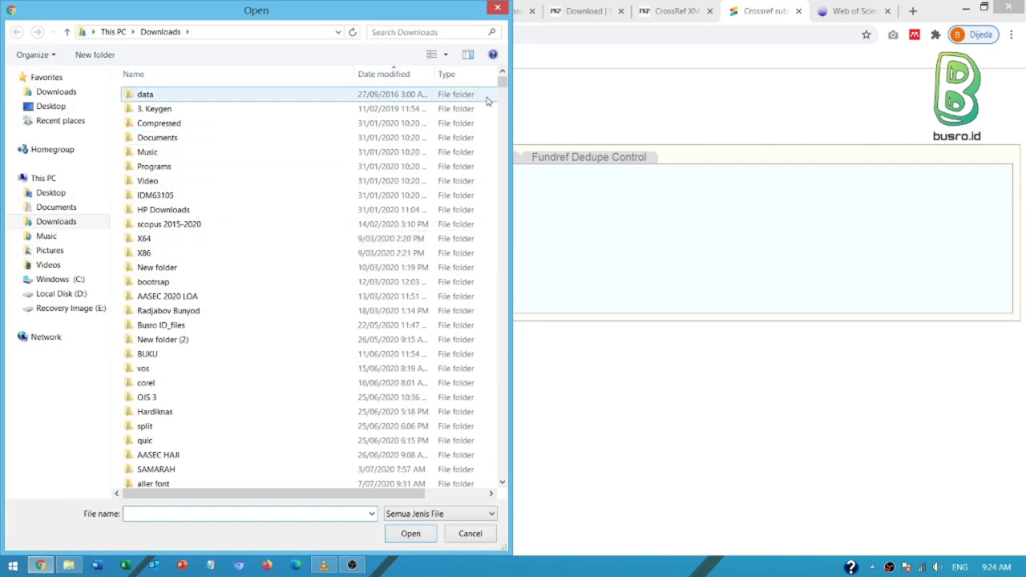
left_click_drag(499, 84, 518, 486)
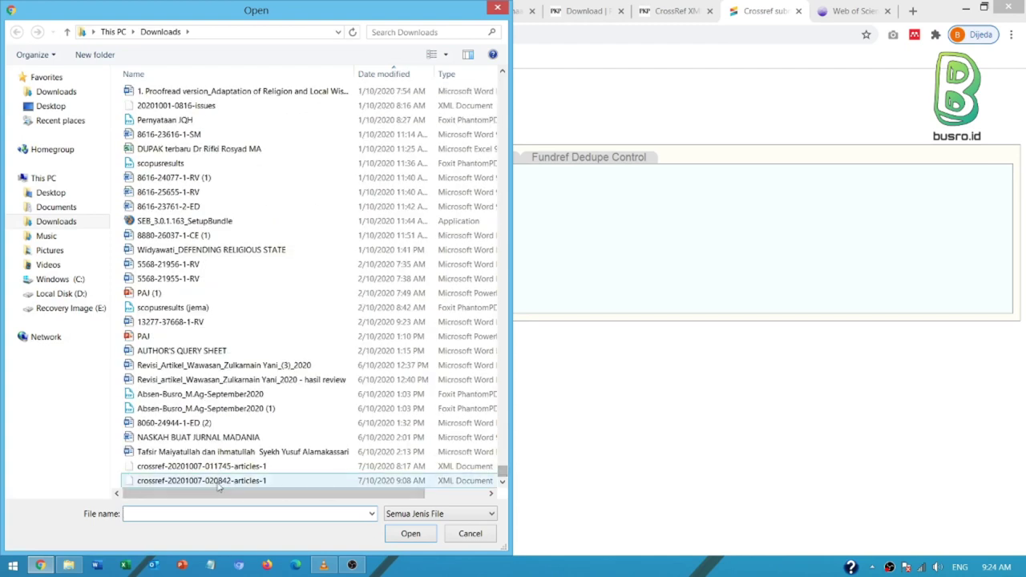
left_click(192, 481)
left_click(415, 539)
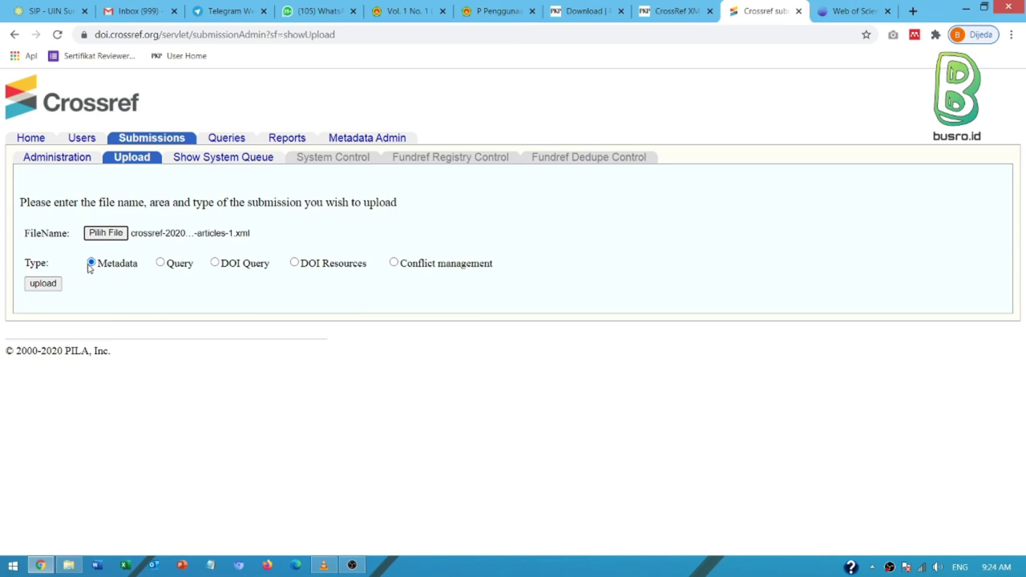
left_click(43, 284)
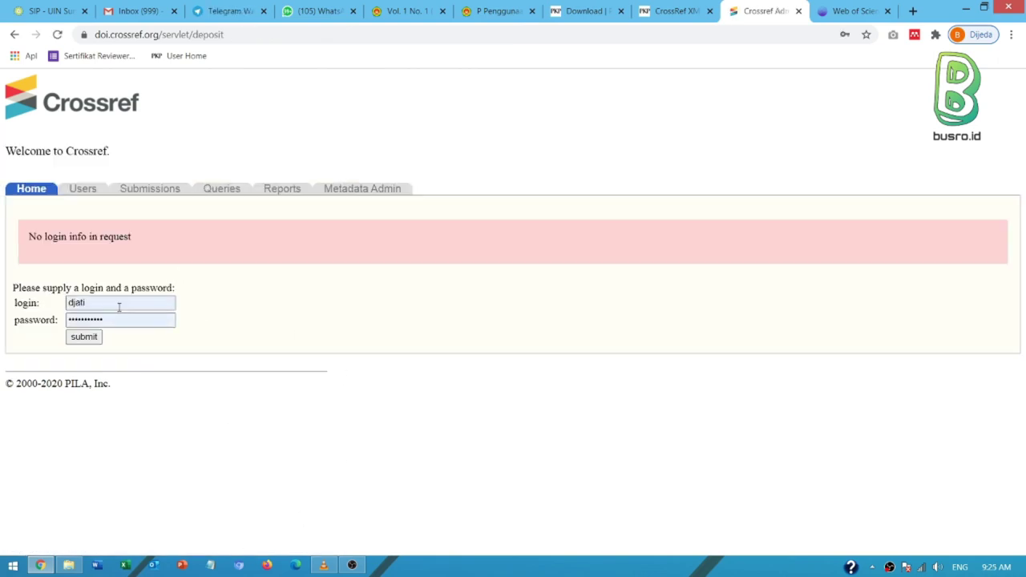
Glance at WhatsApp, then clear the old name from the Crossref login field.
left_click(315, 11)
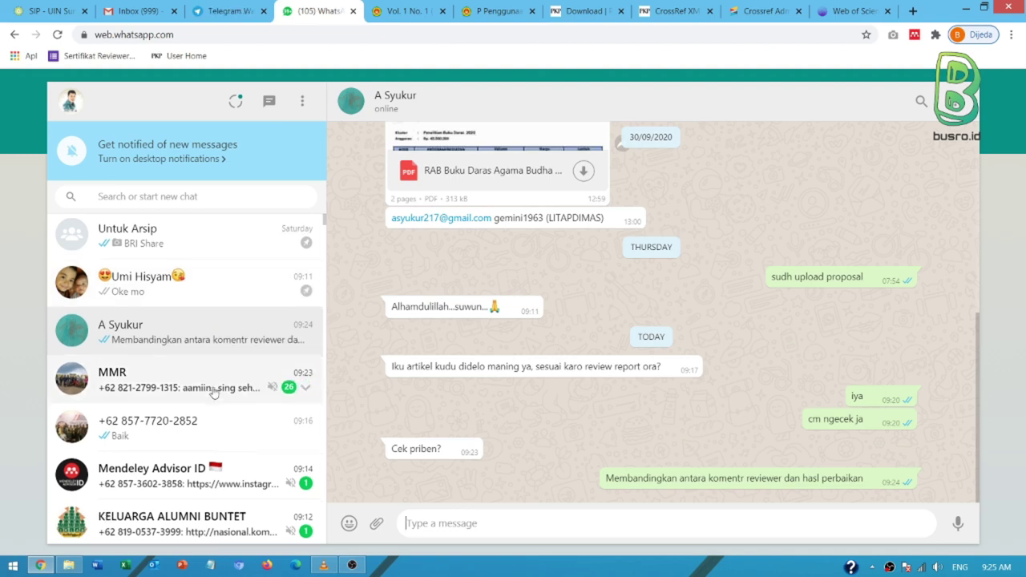
scroll(210, 369, "down", 7)
scroll(207, 360, "down", 4)
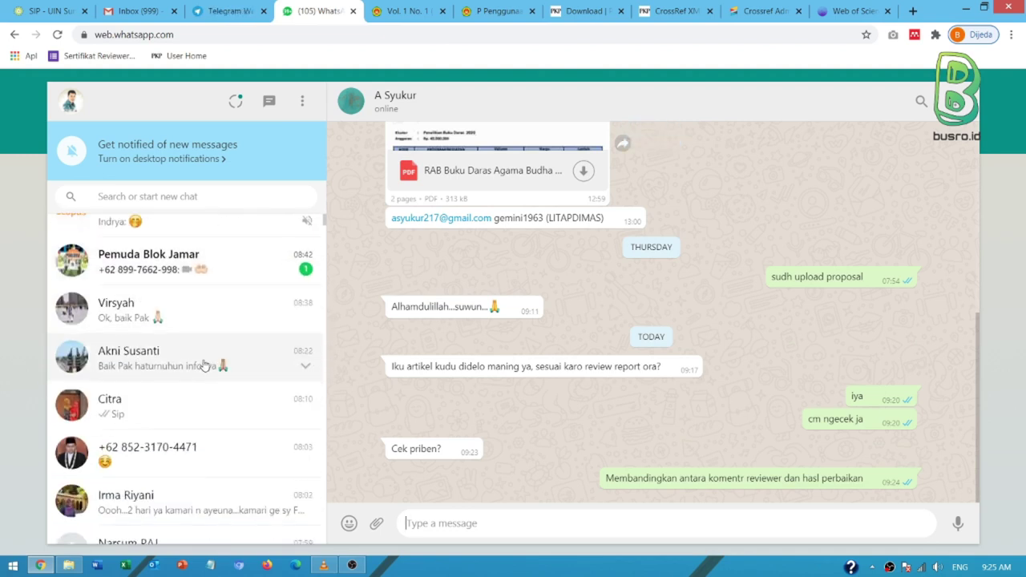
left_click(766, 11)
left_click(50, 305)
key("BackSpace")
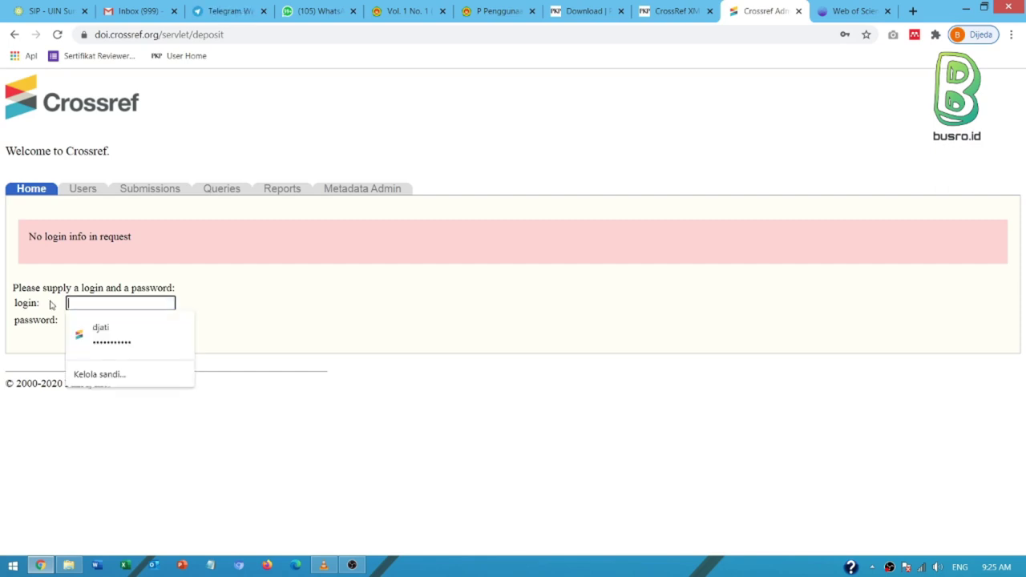
Find the contact's WhatsApp chat and scroll to the forwarded Crossref account details.
left_click(319, 11)
scroll(201, 345, "down", 8)
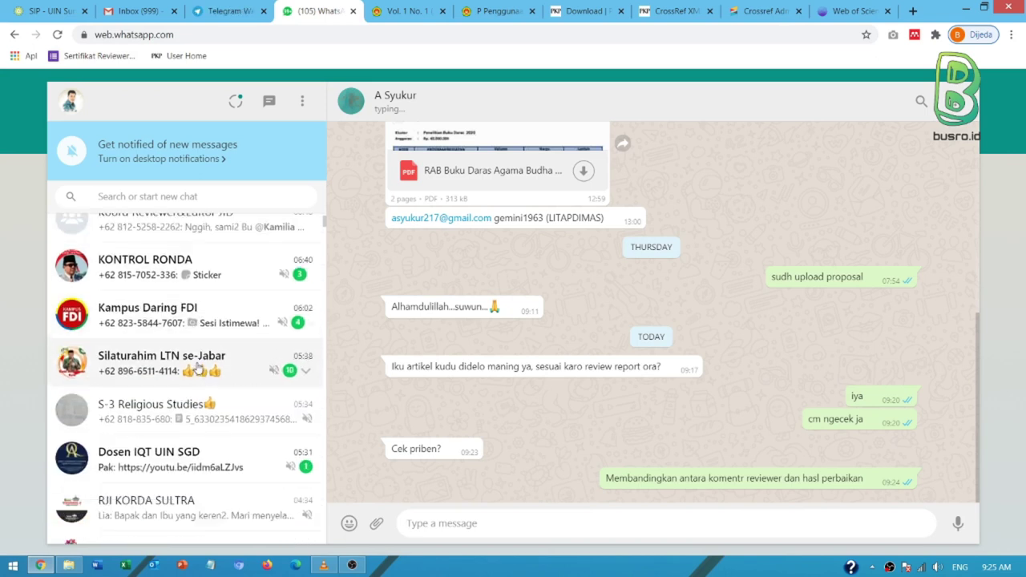
scroll(196, 377, "down", 2)
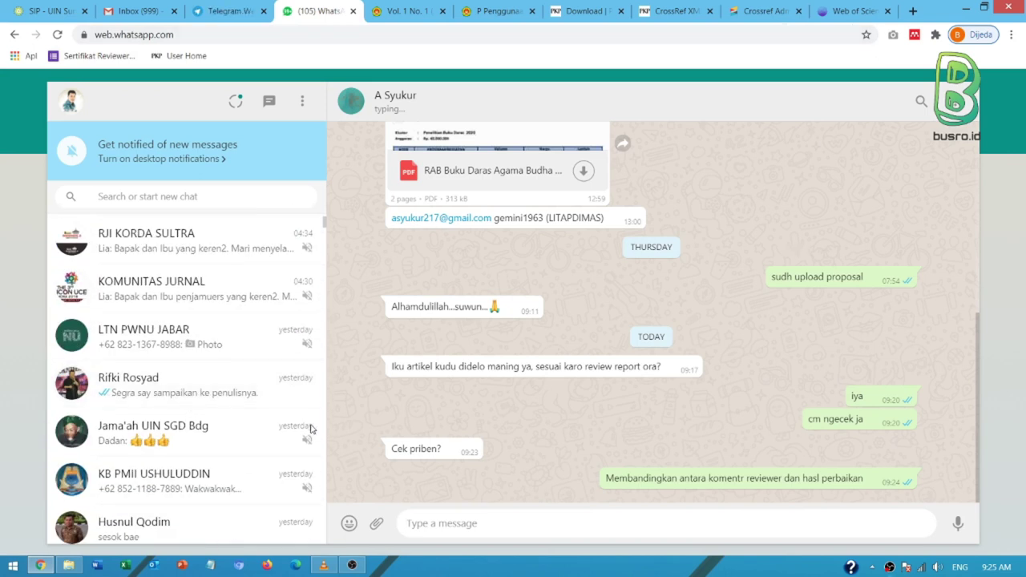
scroll(177, 397, "down", 4)
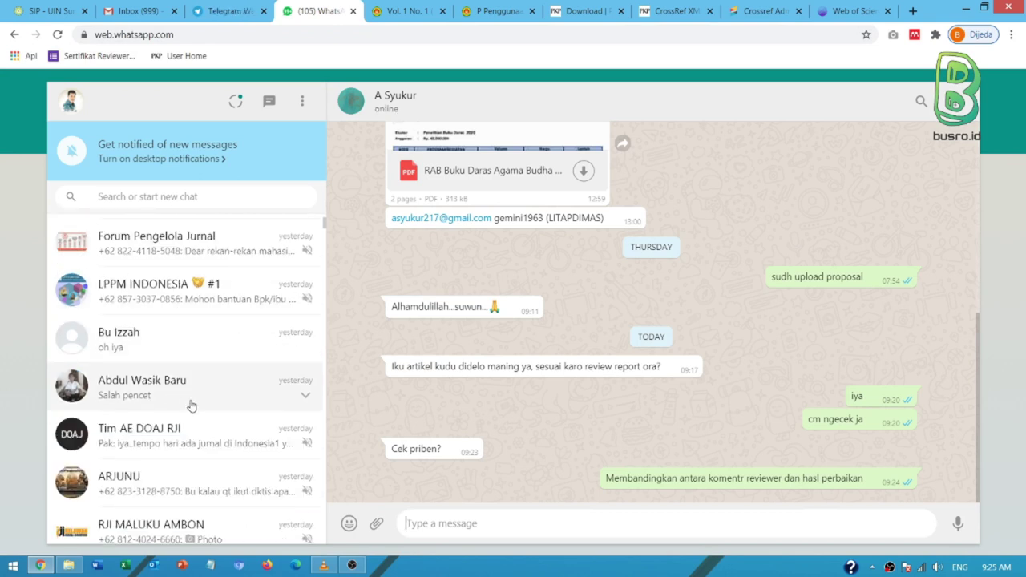
scroll(188, 405, "down", 1)
scroll(192, 405, "up", 3)
scroll(193, 405, "up", 5)
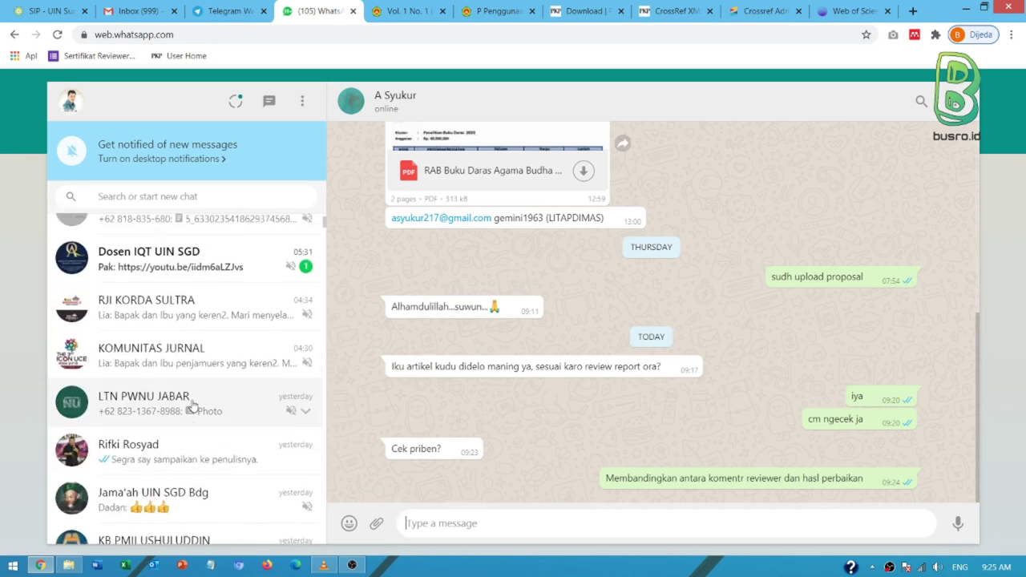
scroll(169, 384, "up", 5)
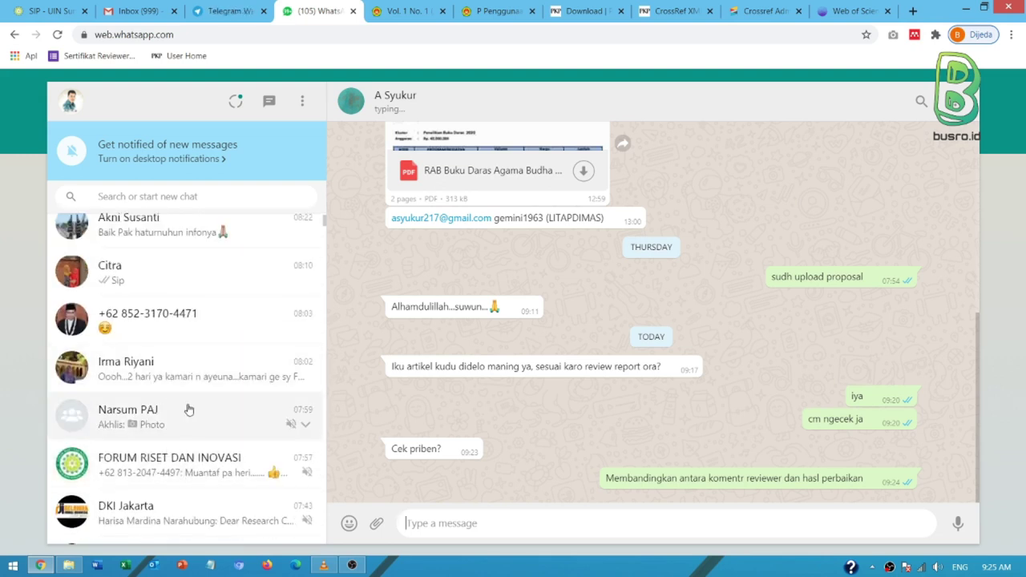
left_click(152, 333)
scroll(449, 395, "up", 3)
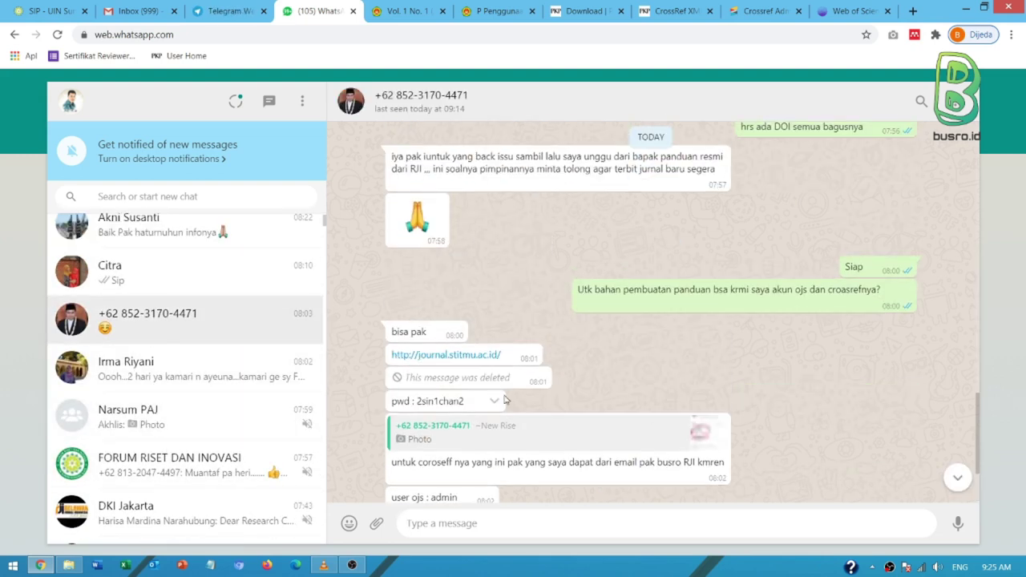
scroll(501, 397, "down", 3)
scroll(505, 400, "up", 10)
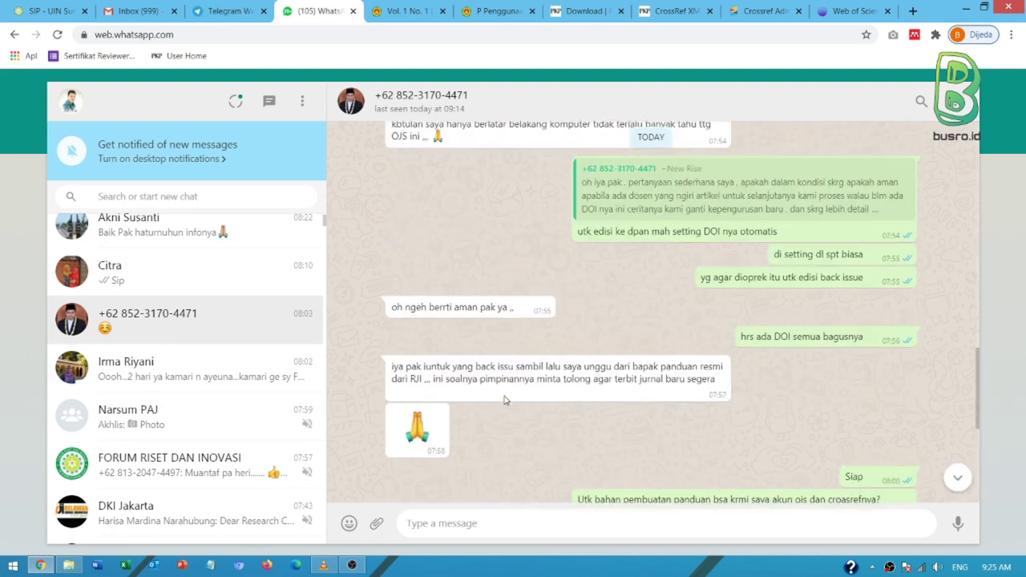
scroll(525, 399, "up", 3)
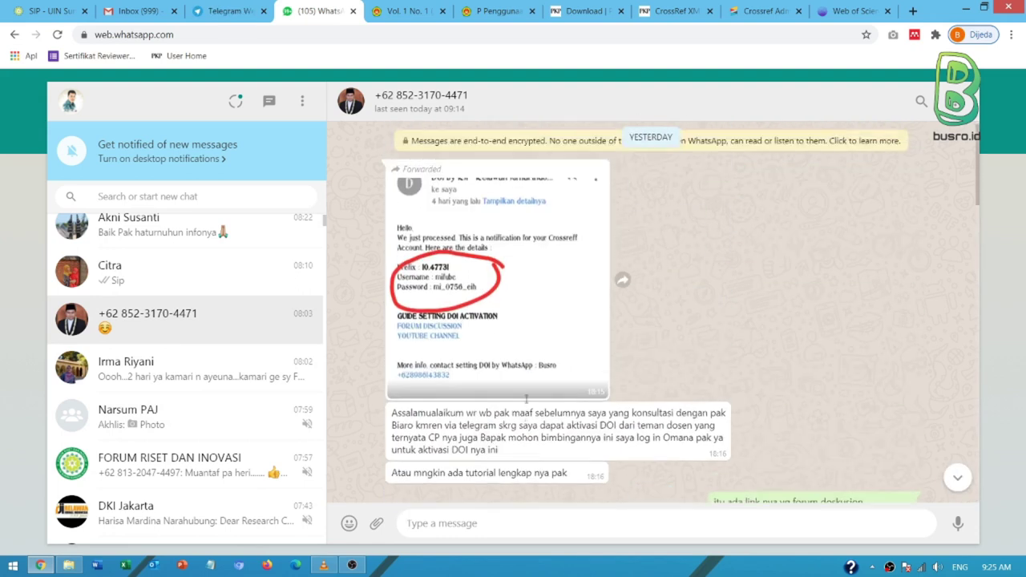
scroll(526, 404, "down", 2)
scroll(526, 404, "down", 5)
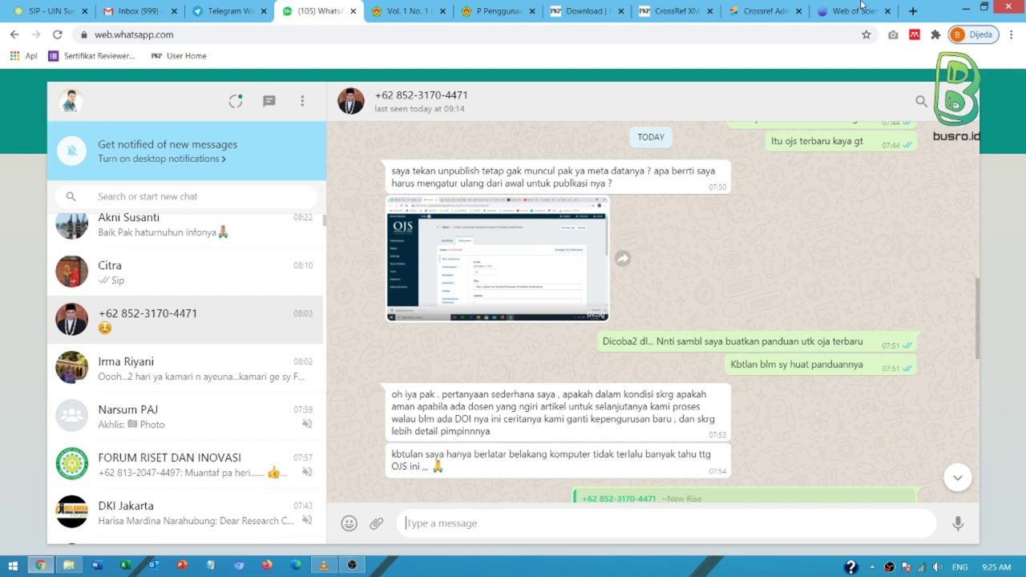
Log in to Crossref Admin with the journal's saved username and its password, without saving the password.
left_click(759, 14)
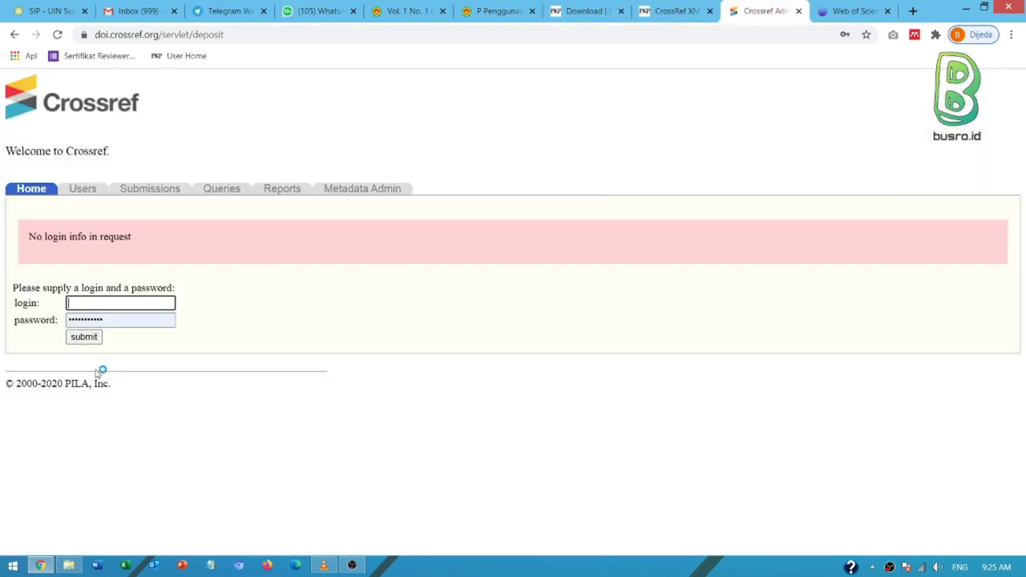
type("m")
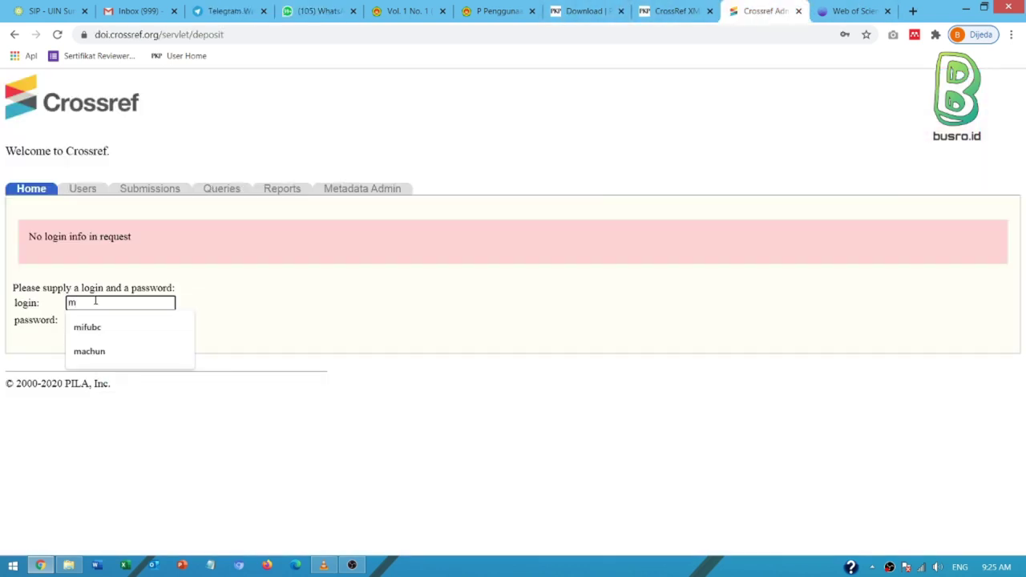
left_click(101, 327)
left_click(135, 323)
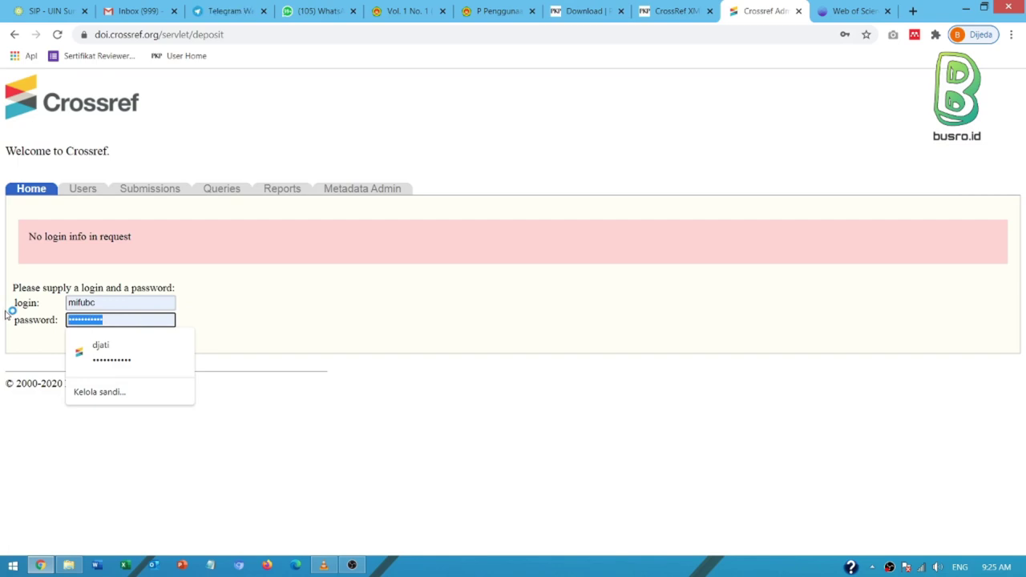
type("m")
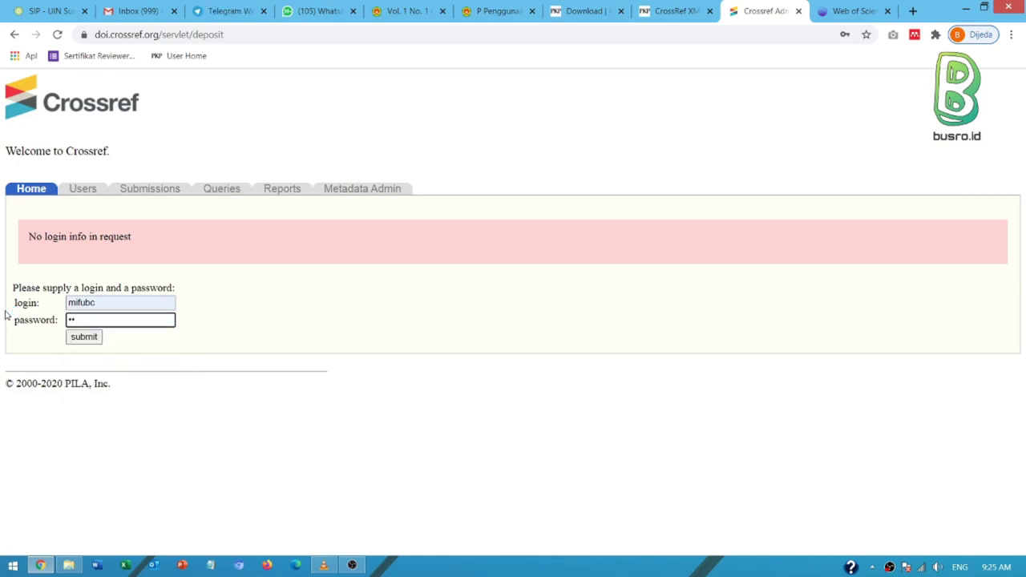
type("•")
type("•••••")
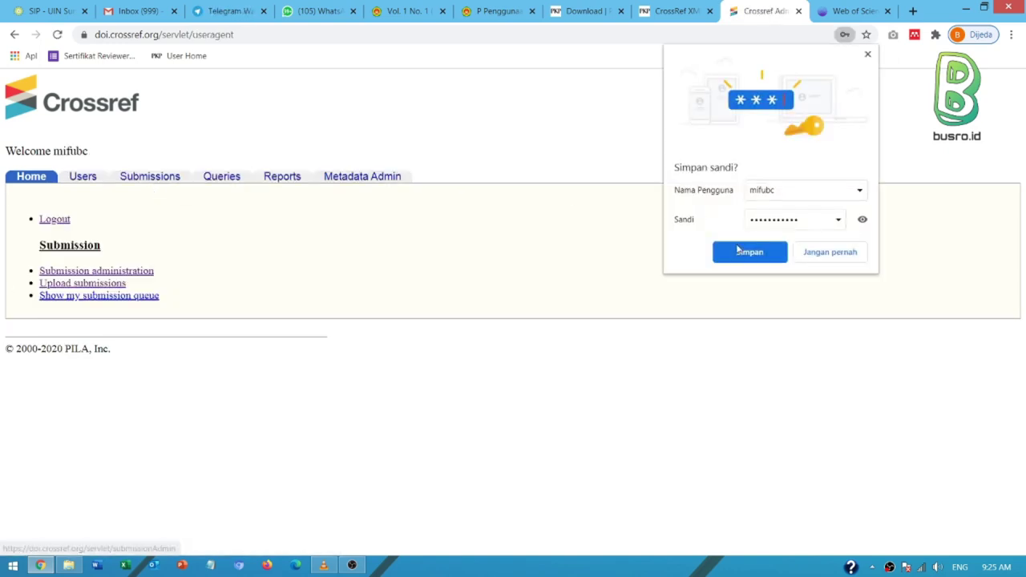
left_click(834, 252)
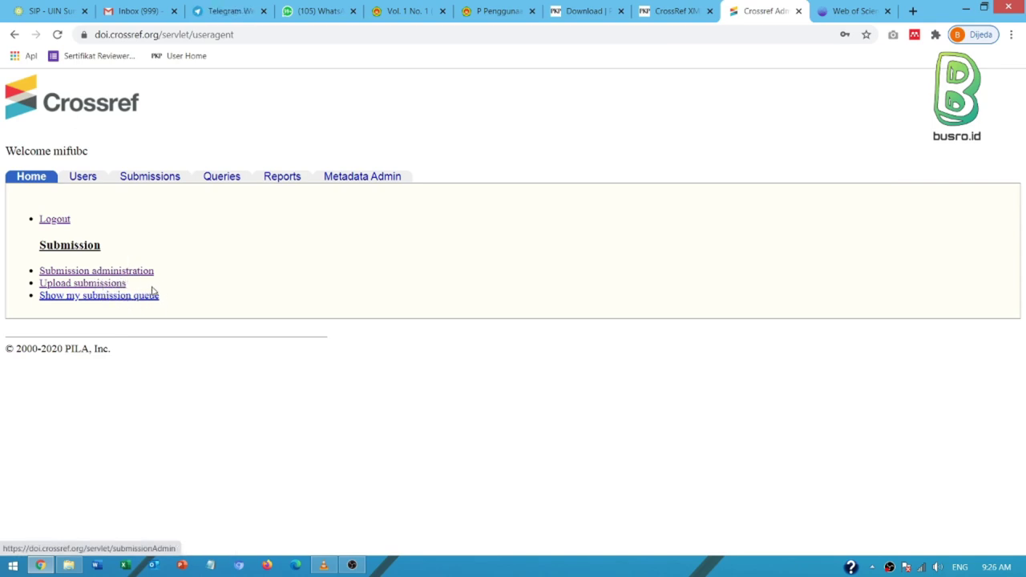
left_click(87, 273)
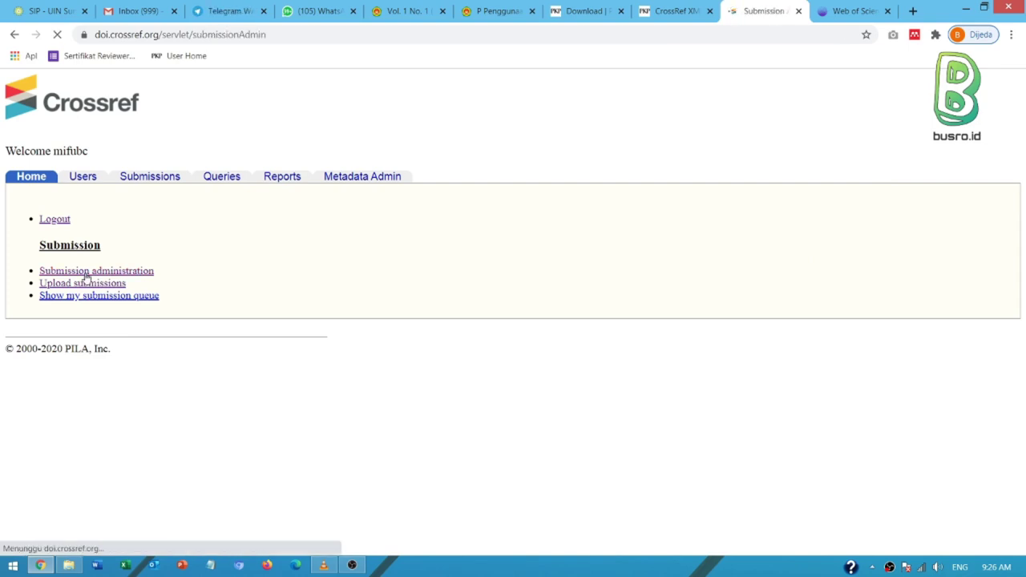
left_click(41, 443)
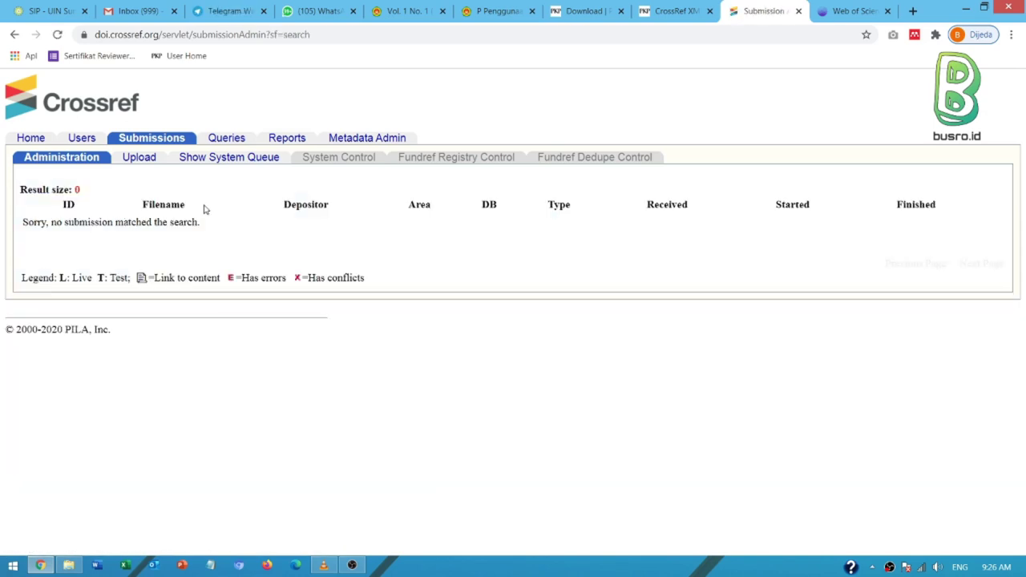
left_click(139, 157)
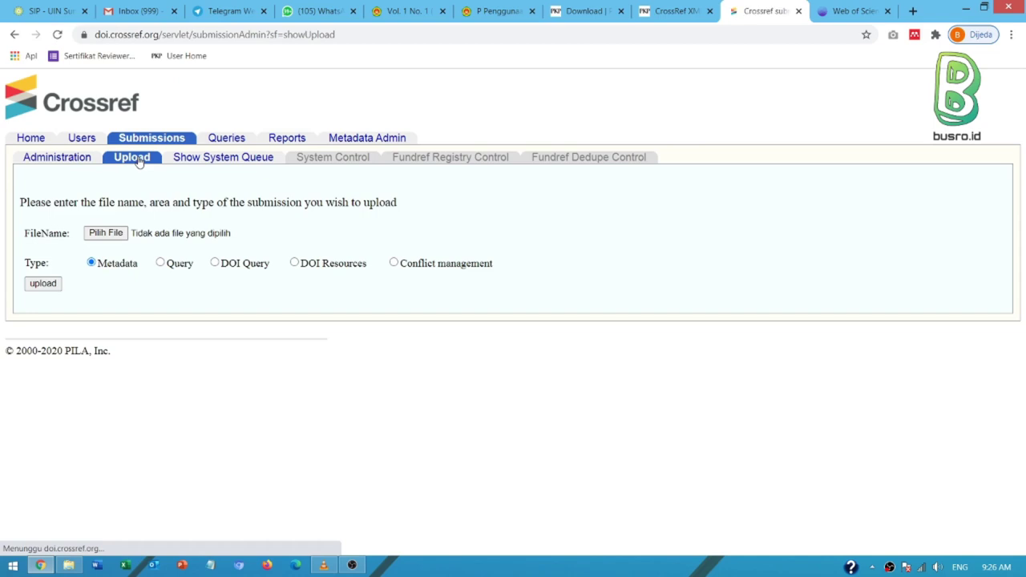
left_click(117, 235)
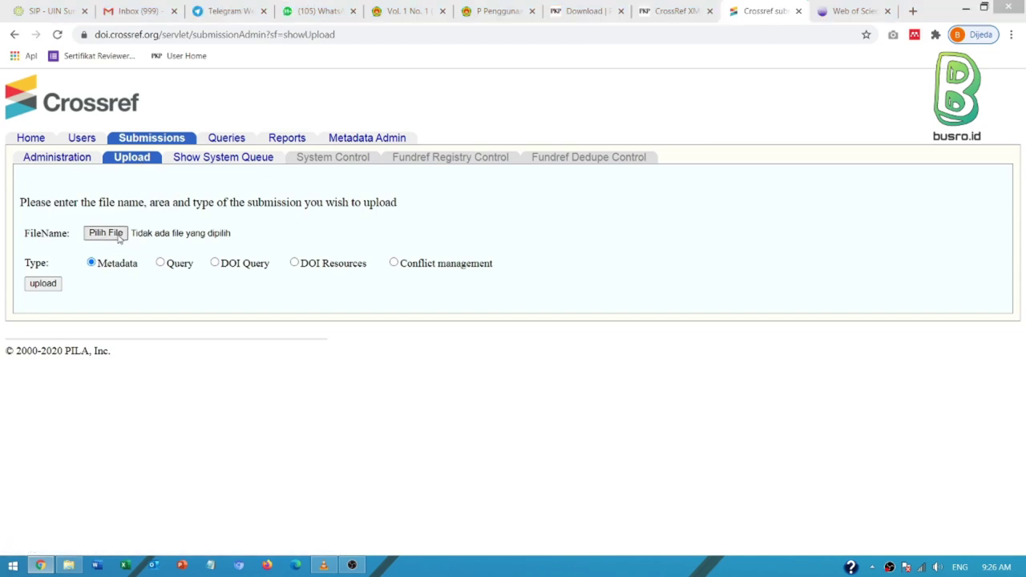
left_click_drag(504, 83, 504, 473)
left_click(208, 480)
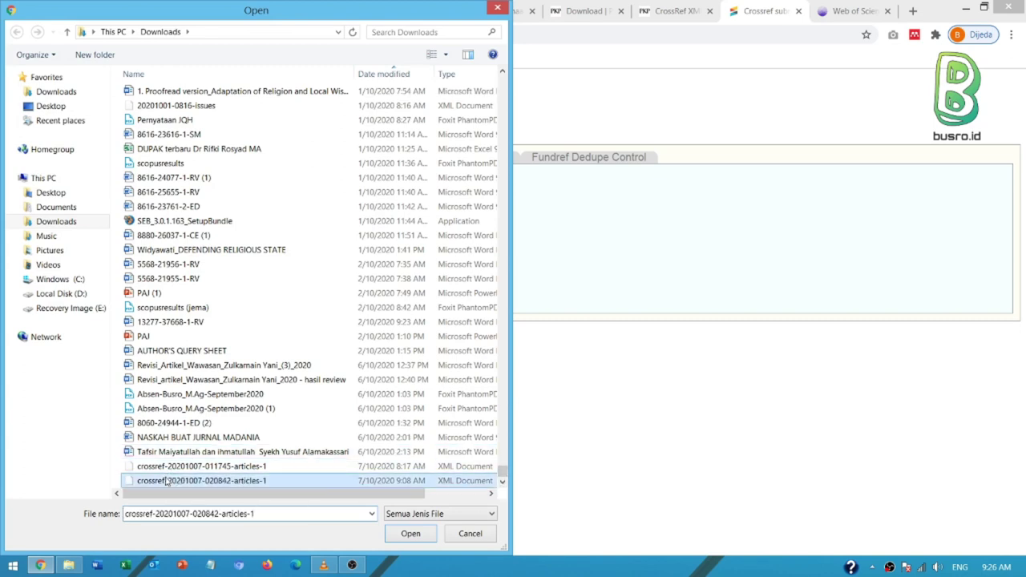
Submit the XML file and read the batch-received SUCCESS message.
left_click(406, 536)
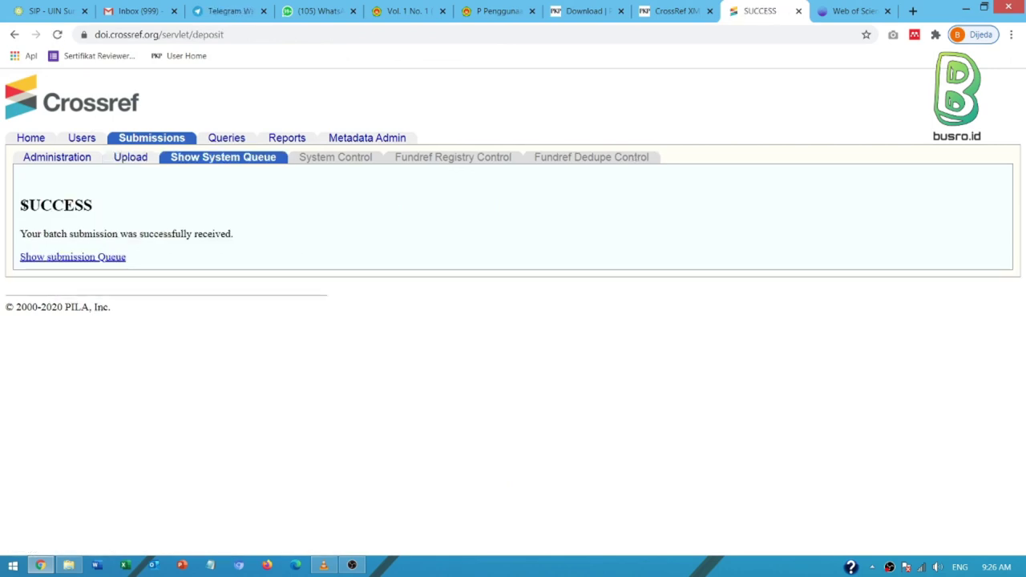
left_click_drag(26, 205, 259, 232)
left_click(35, 207)
left_click(493, 11)
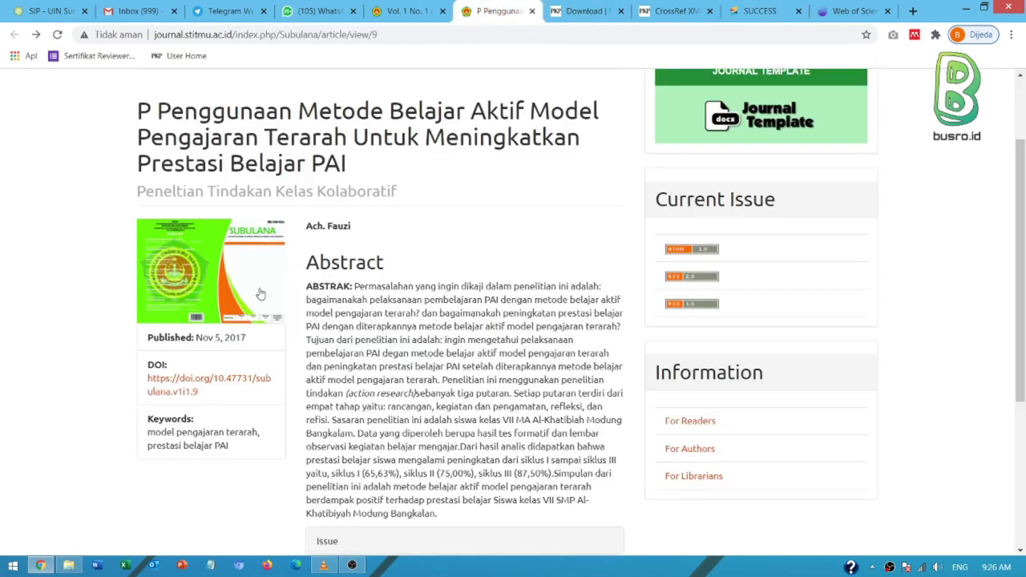
scroll(289, 277, "down", 3)
scroll(189, 185, "up", 3)
scroll(201, 200, "down", 3)
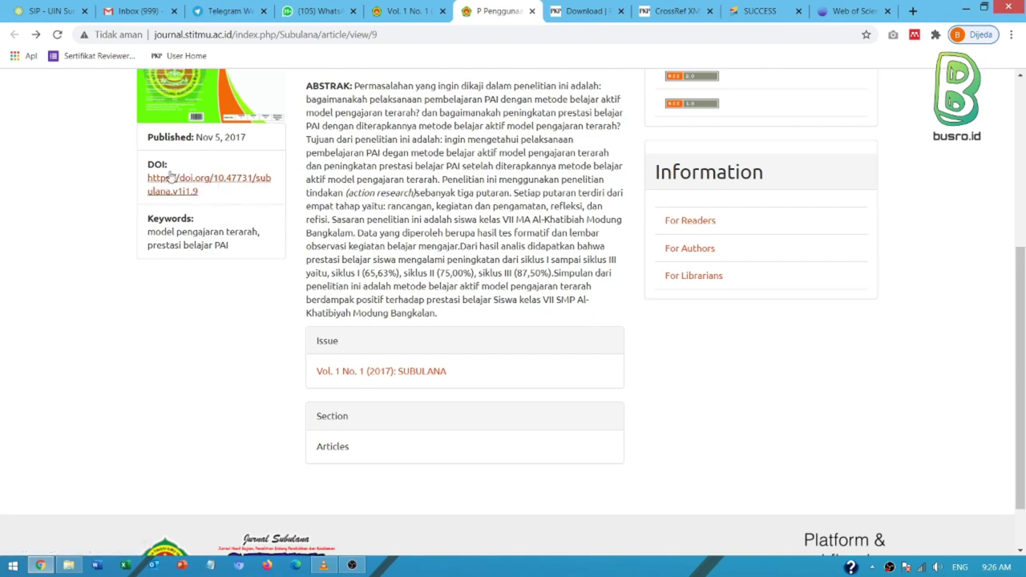
left_click(170, 178)
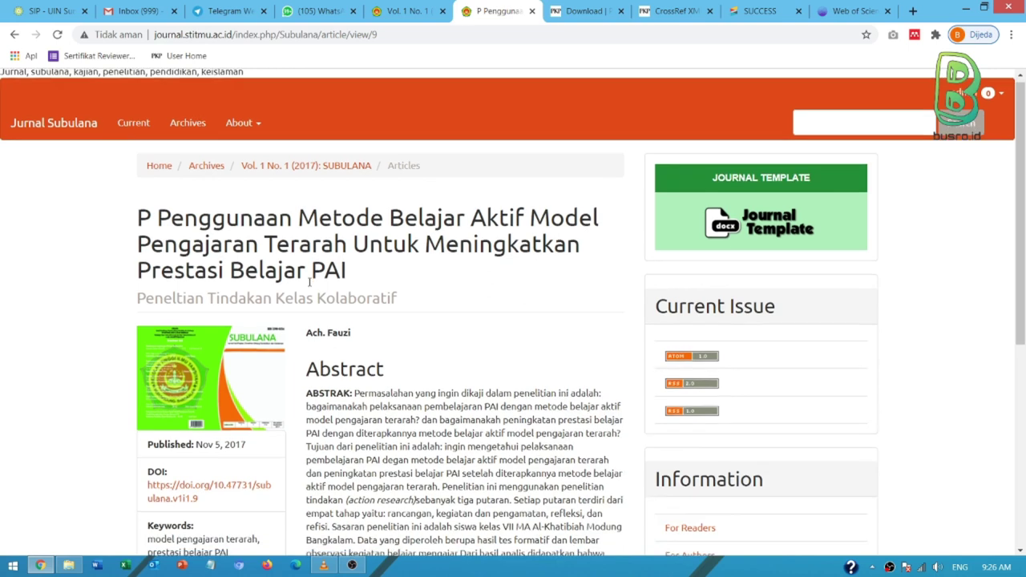
scroll(277, 257, "down", 2)
scroll(230, 297, "down", 2)
left_click(206, 229)
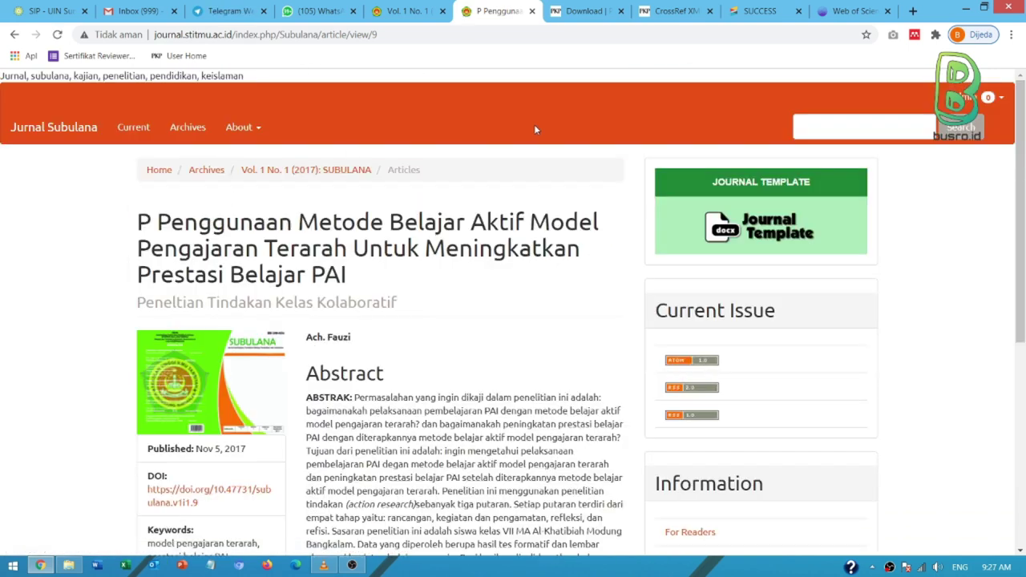
left_click(758, 12)
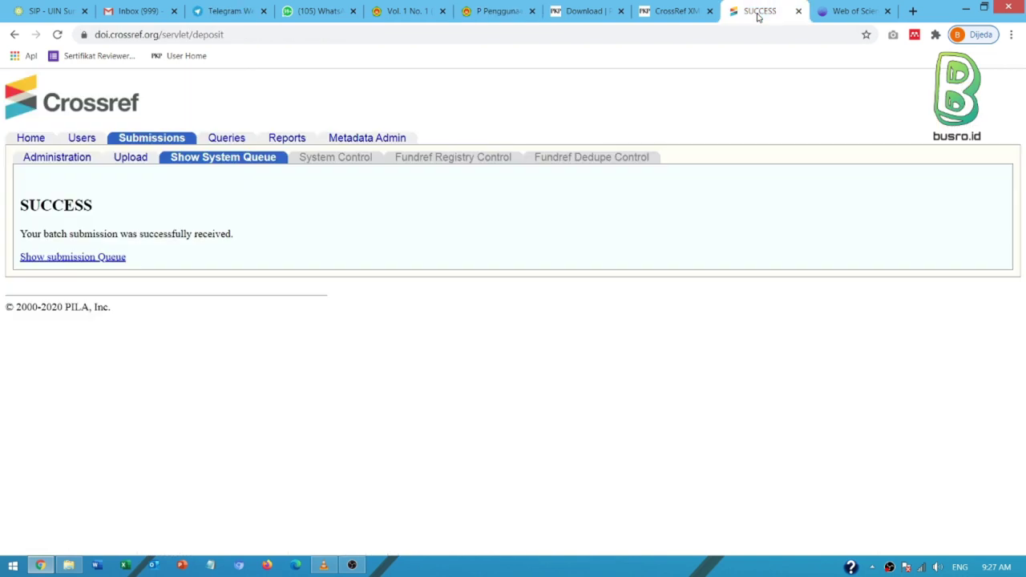
Glance at the Vol. 1 No. 1 issue page, retest the article's DOI link, then return to Crossref.
left_click(410, 14)
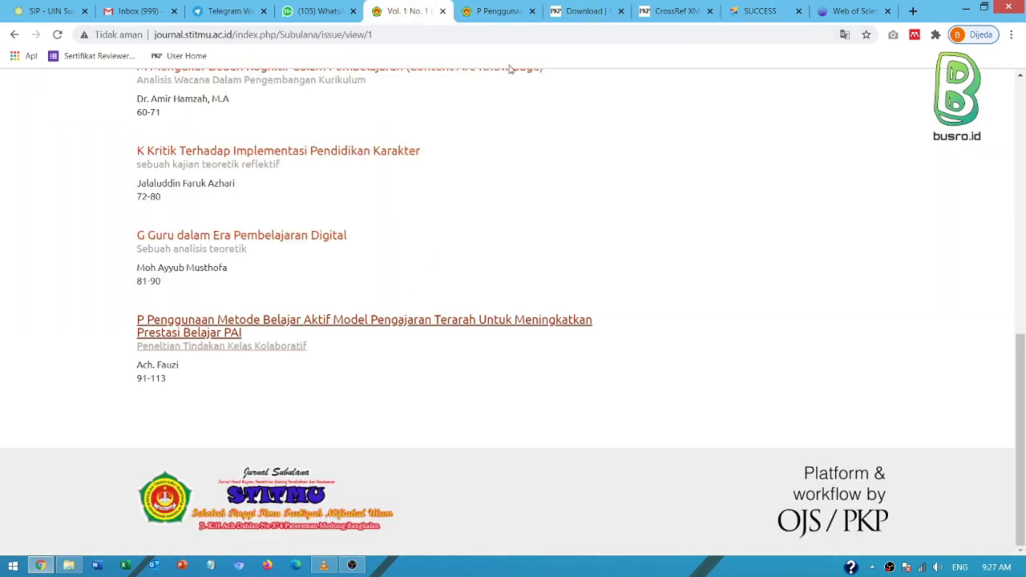
left_click(498, 12)
scroll(245, 294, "down", 3)
left_click(241, 296)
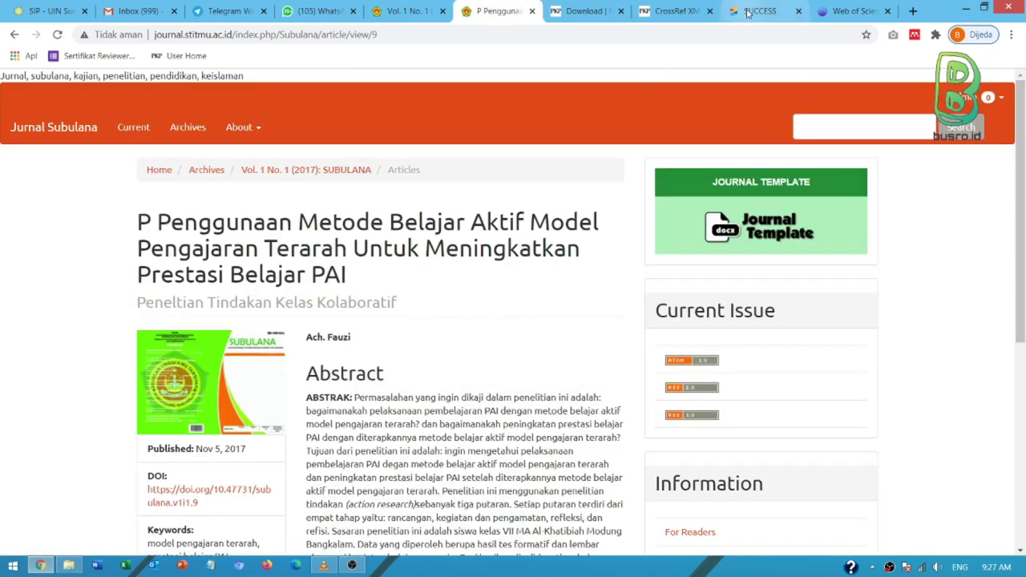
left_click(760, 11)
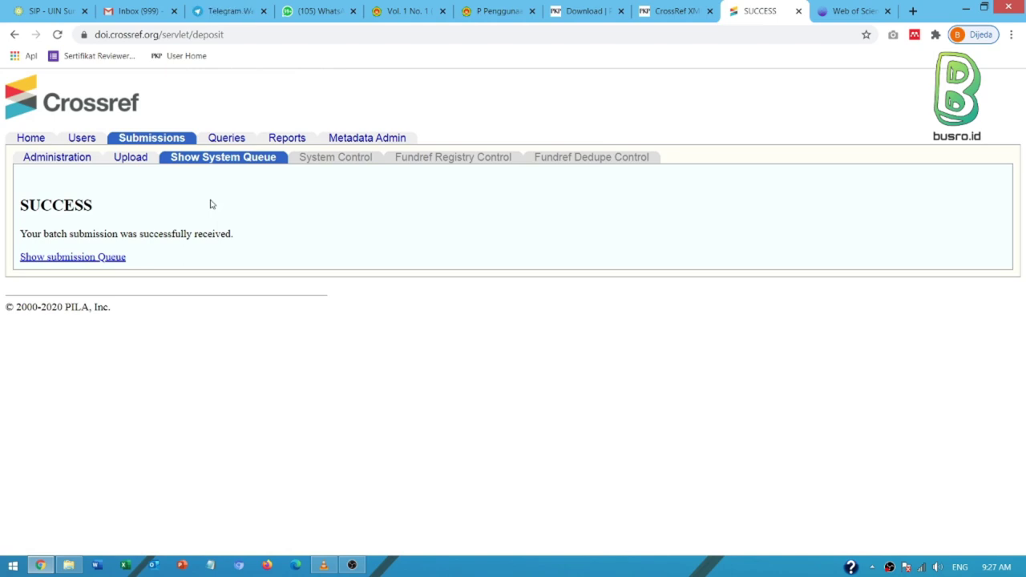
left_click(64, 161)
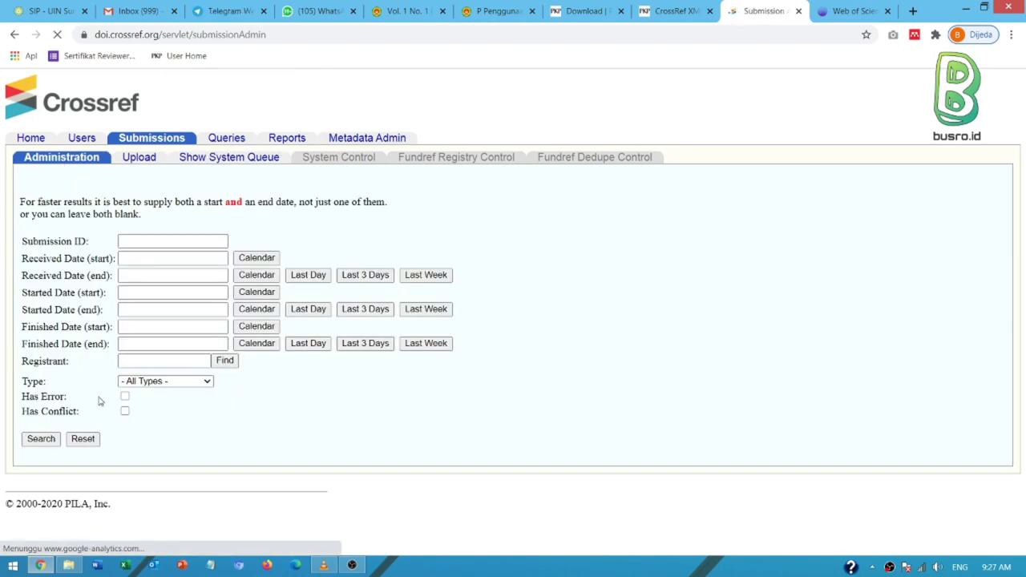
left_click(42, 441)
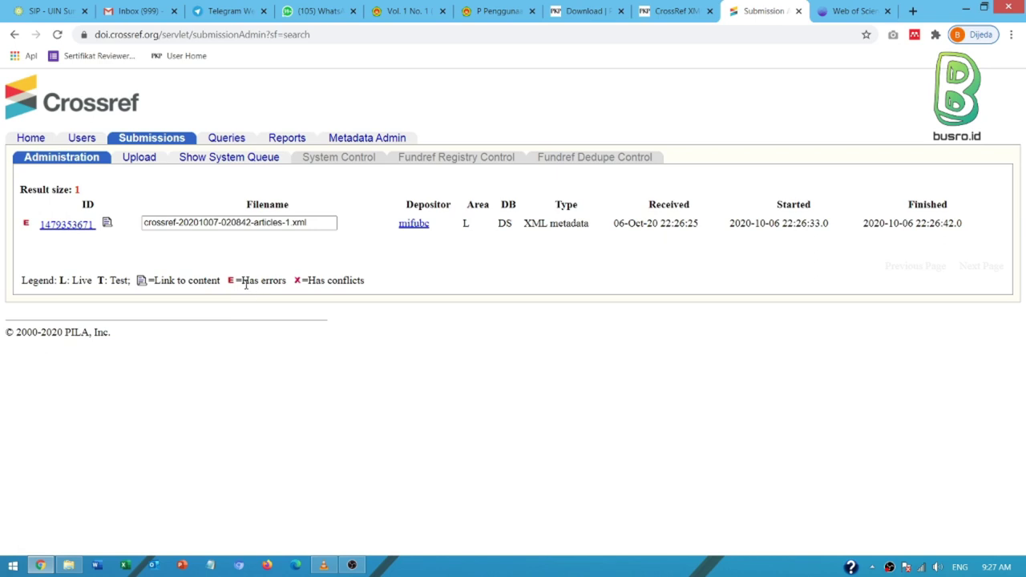
left_click_drag(243, 280, 277, 280)
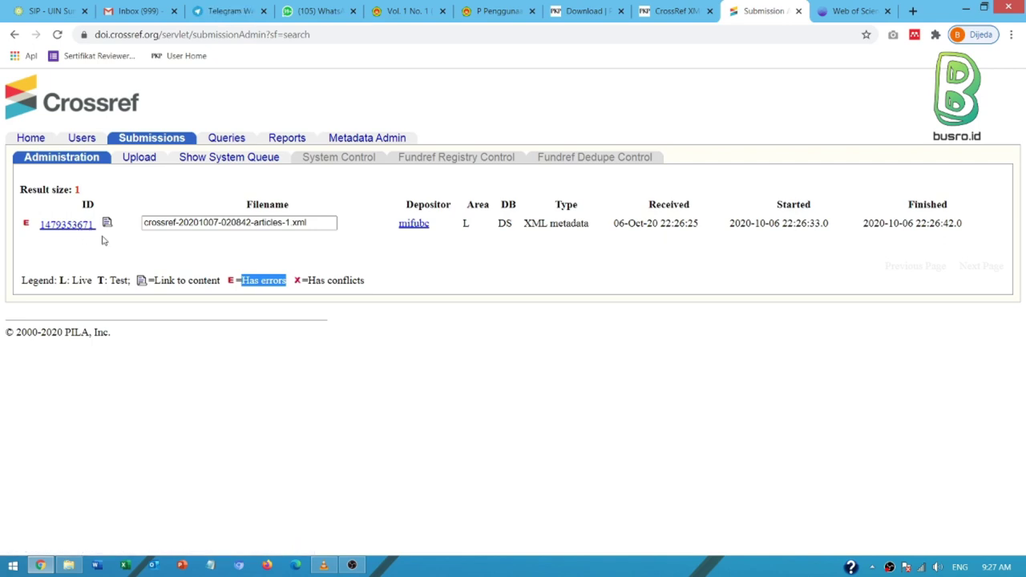
left_click(54, 226)
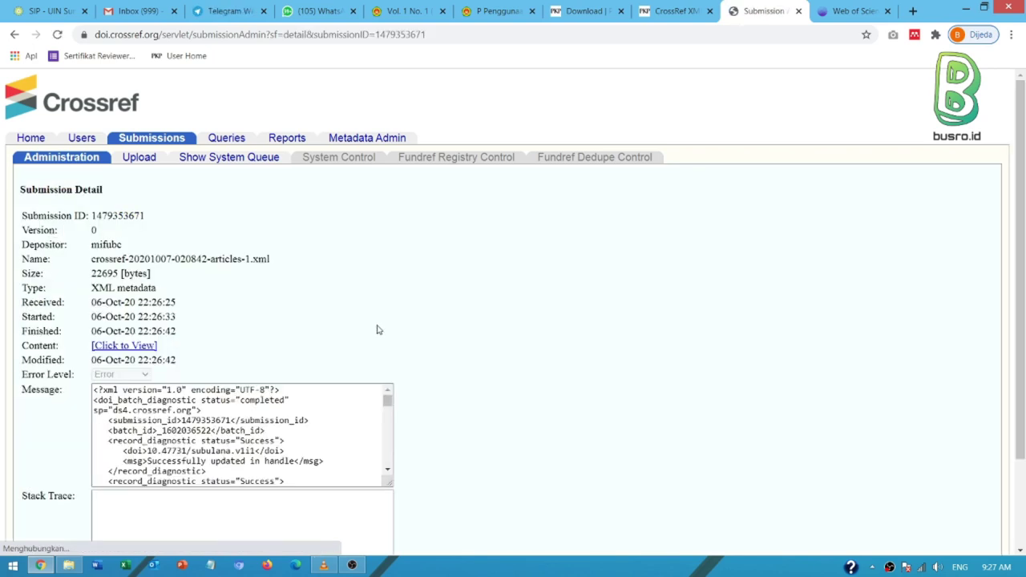
Read the Message XML diagnostics, highlighting the first Success status and DOI 10.47731/subulana.v1i1.
scroll(310, 300, "down", 2)
left_click_drag(24, 278, 64, 281)
left_click(181, 310)
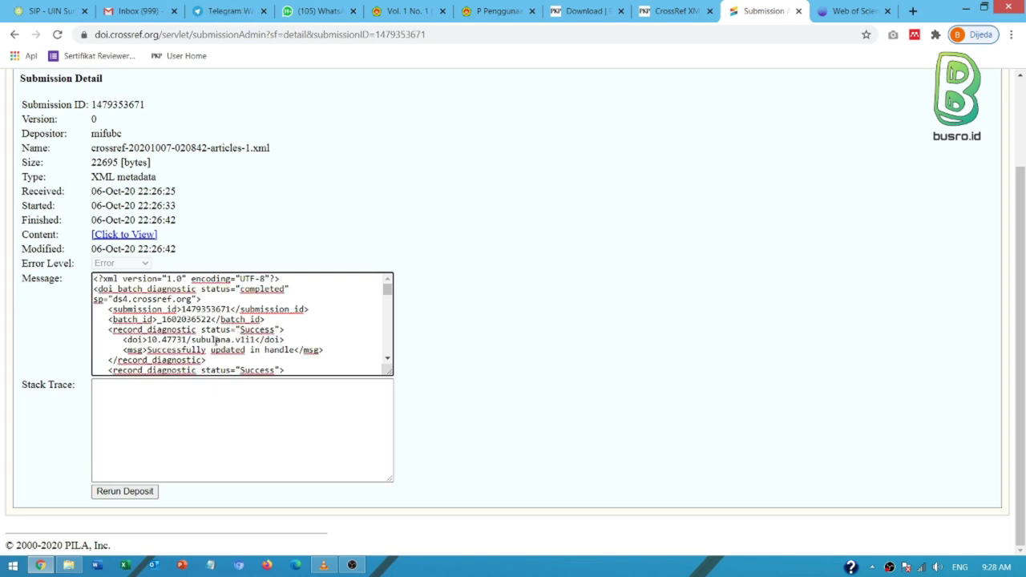
left_click_drag(239, 329, 277, 329)
scroll(278, 320, "down", 3)
scroll(277, 295, "up", 3)
left_click_drag(146, 340, 242, 342)
left_click(245, 340)
left_click_drag(253, 340, 147, 340)
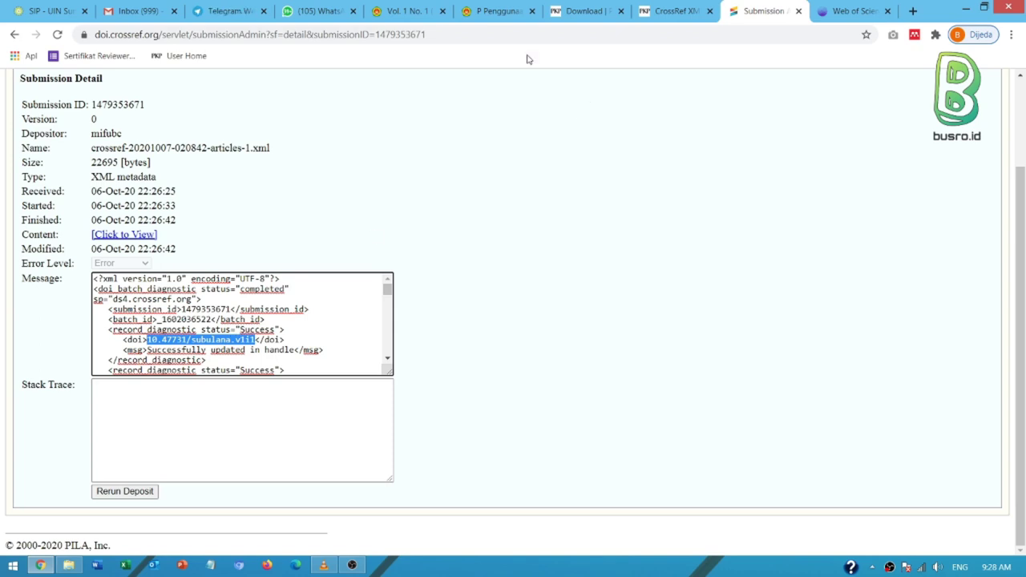
Compare against the Vol. 1 No. 1 issue page, then check the second record's Success for DOI v1i1.9.
left_click(497, 10)
left_click(296, 171)
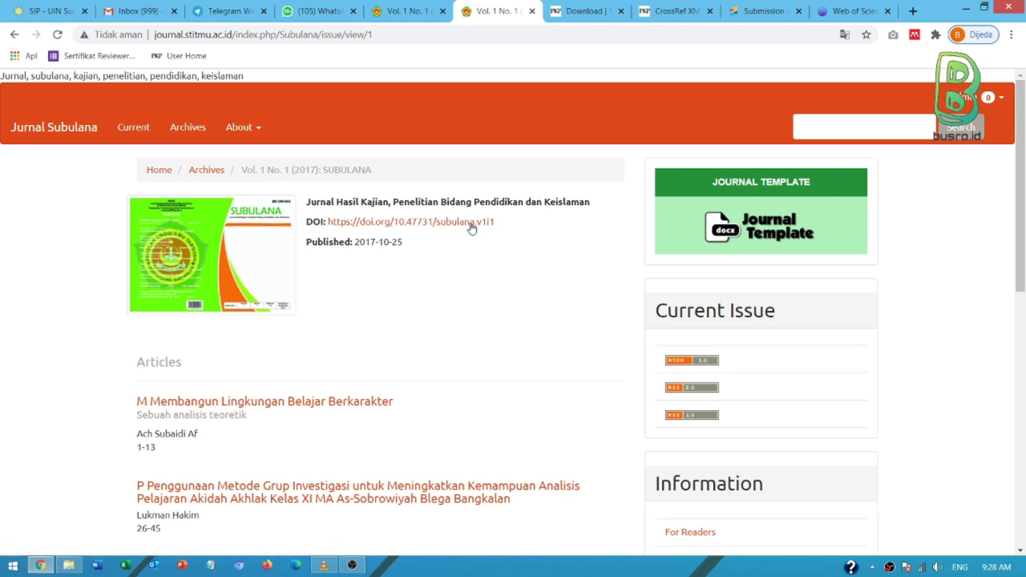
left_click(760, 9)
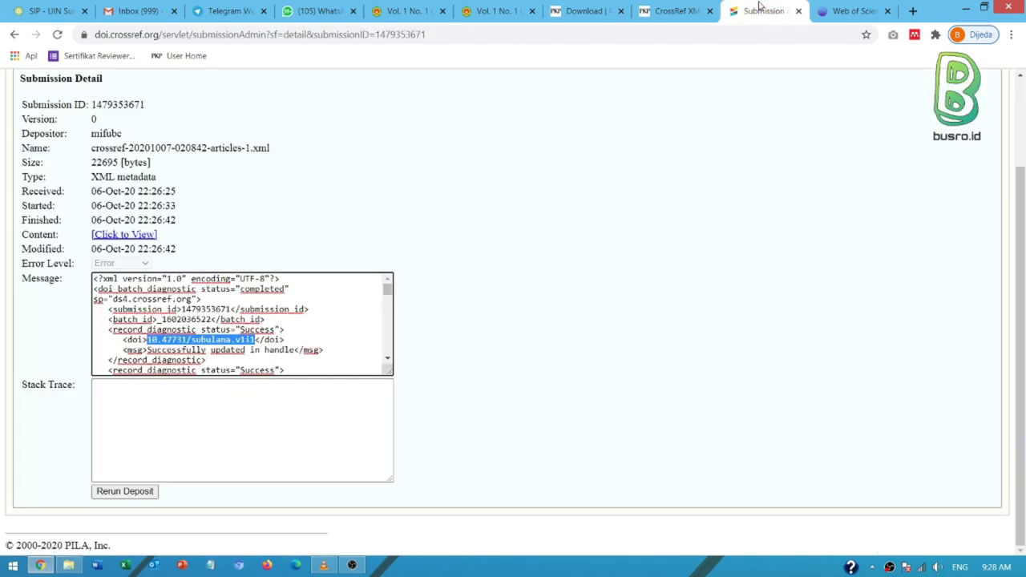
left_click_drag(288, 340, 148, 330)
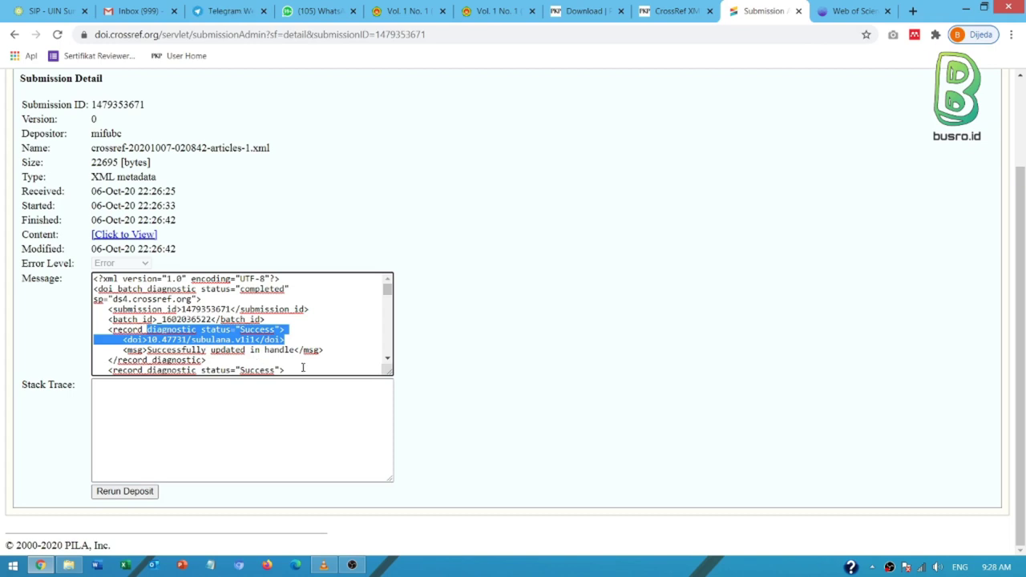
scroll(387, 362, "down", 2)
double_click(257, 317)
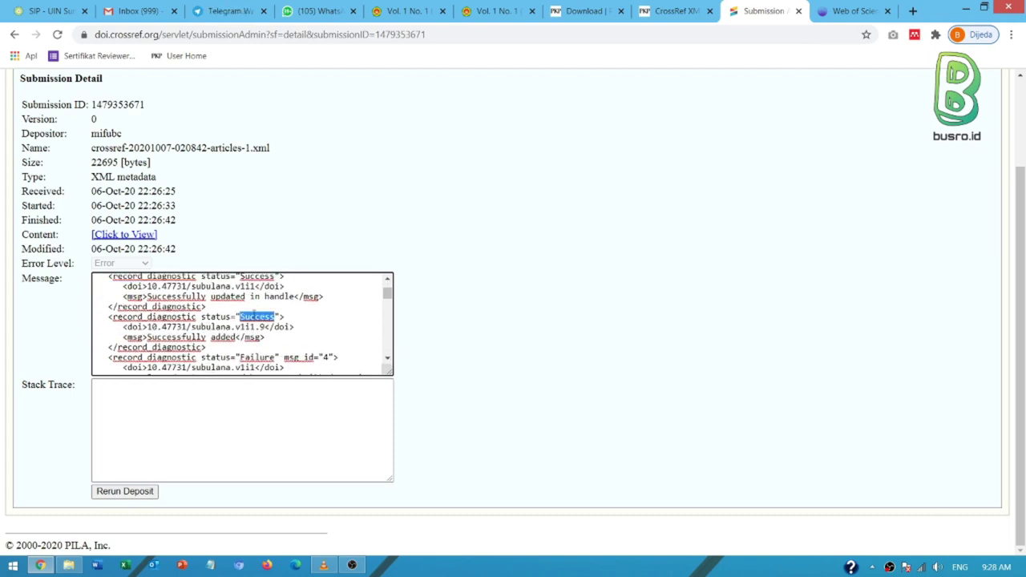
left_click(245, 328)
left_click_drag(258, 328, 264, 327)
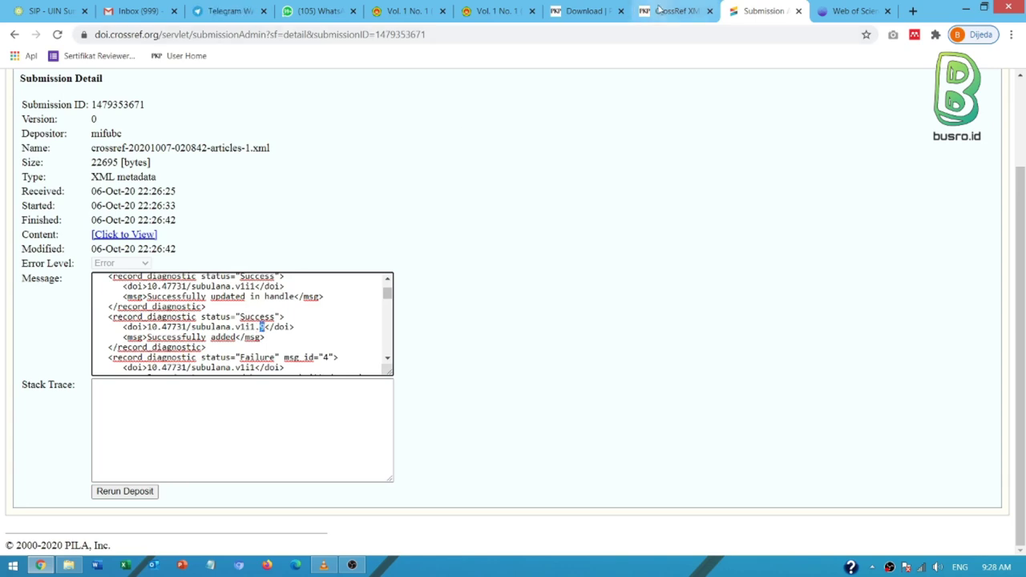
Go back to OJS's CrossRef XML Export article list.
left_click(658, 10)
left_click(589, 10)
left_click(656, 8)
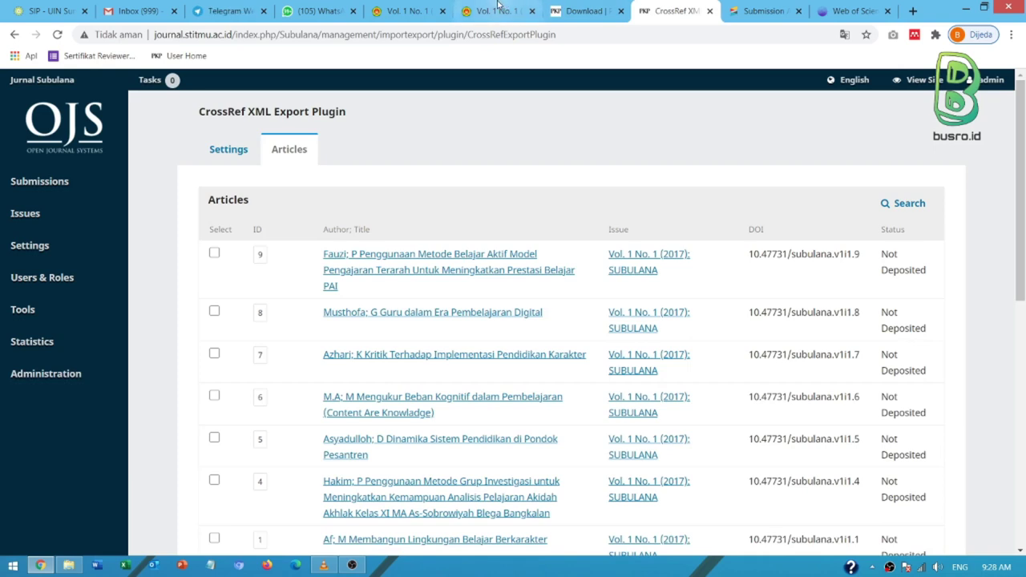
Open the second article and Dinamika Sistem Pendidikan di Pondok Pesantren in new tabs to check their DOIs.
left_click(493, 11)
scroll(376, 297, "down", 2)
scroll(341, 288, "down", 1)
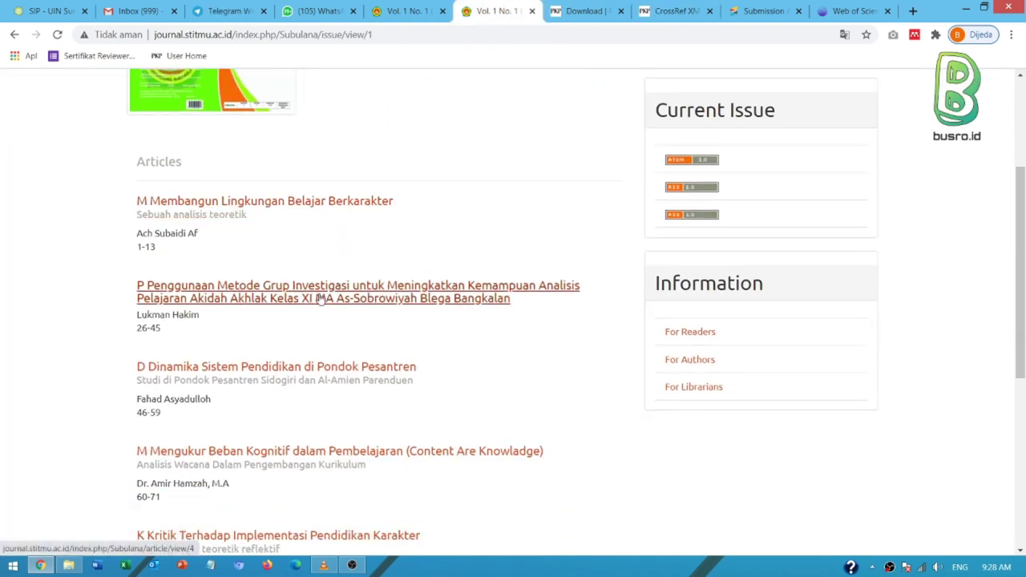
middle_click(304, 298)
left_click(533, 10)
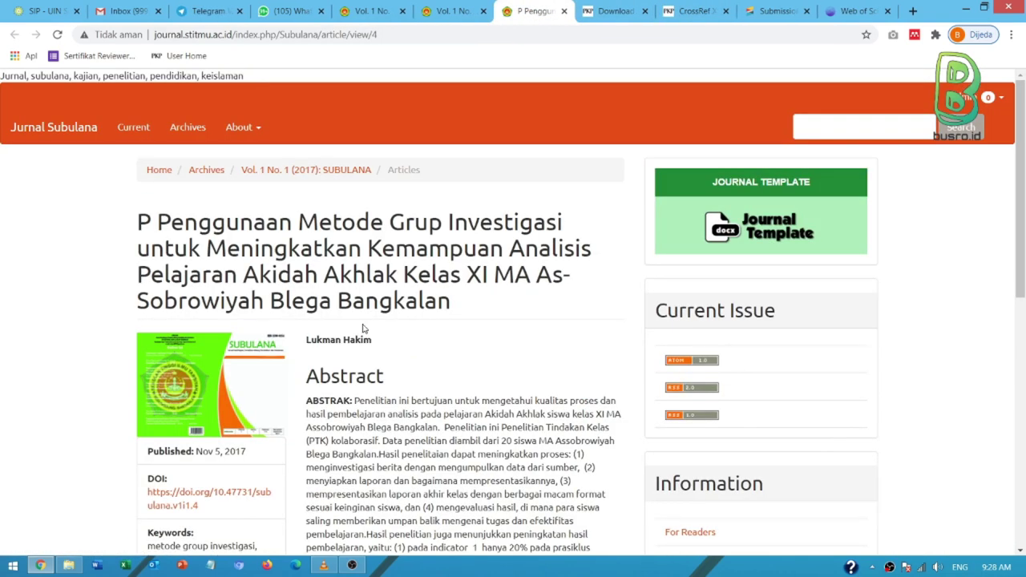
scroll(307, 393, "down", 3)
left_click(450, 11)
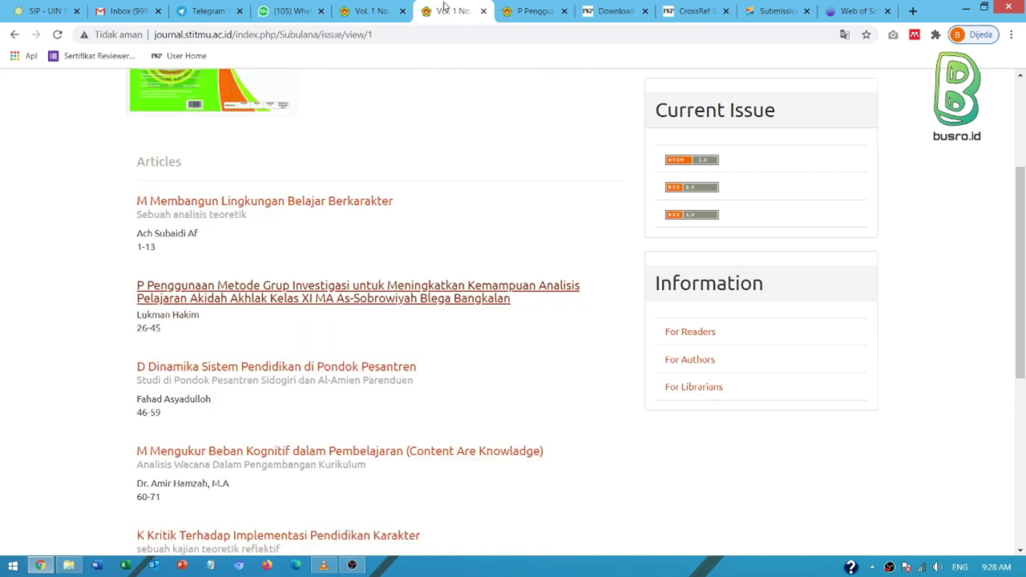
scroll(332, 401, "down", 2)
middle_click(241, 232)
left_click(550, 6)
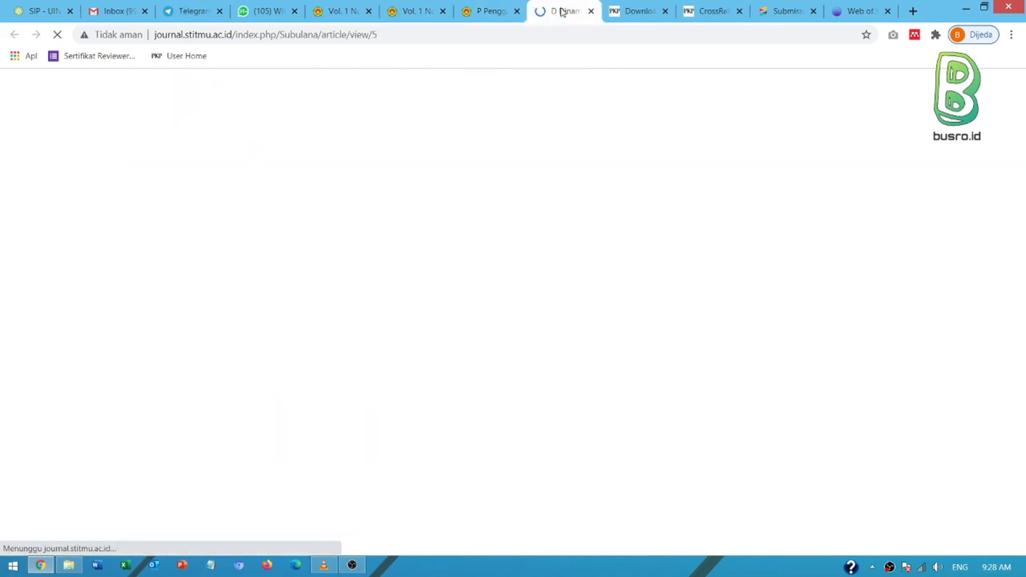
scroll(218, 350, "down", 2)
left_click(413, 10)
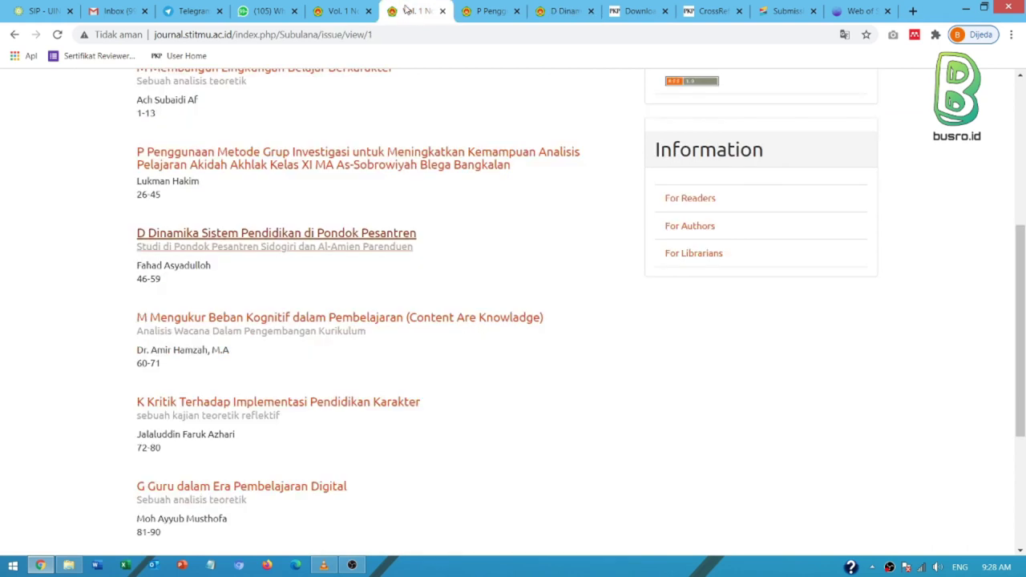
Open Mengukur Beban Kognitif (DOI v1i1.6) and Penggunaan Metode Belajar Aktif (DOI v1i1.9) article pages.
middle_click(327, 320)
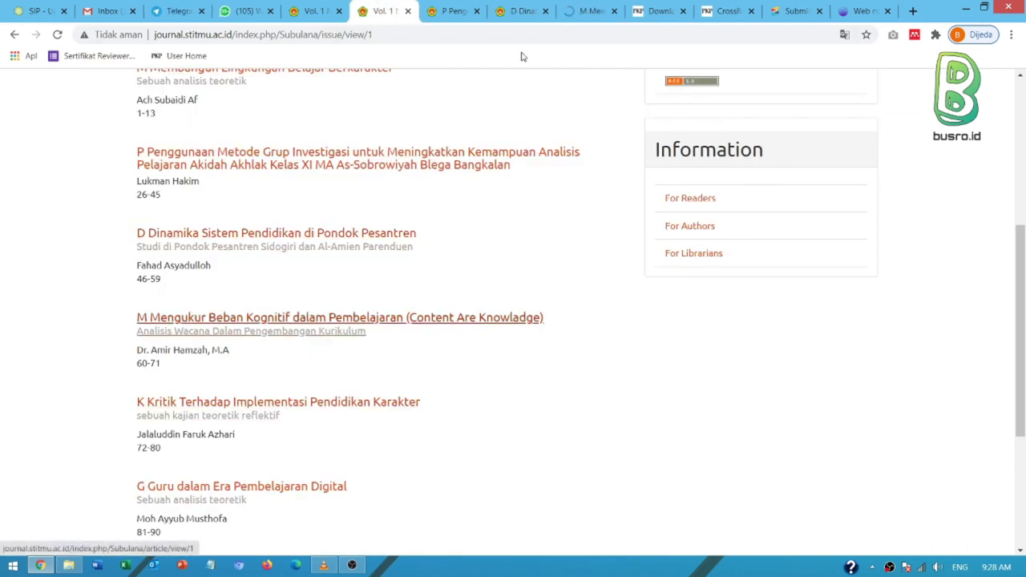
left_click(591, 10)
scroll(282, 387, "down", 1)
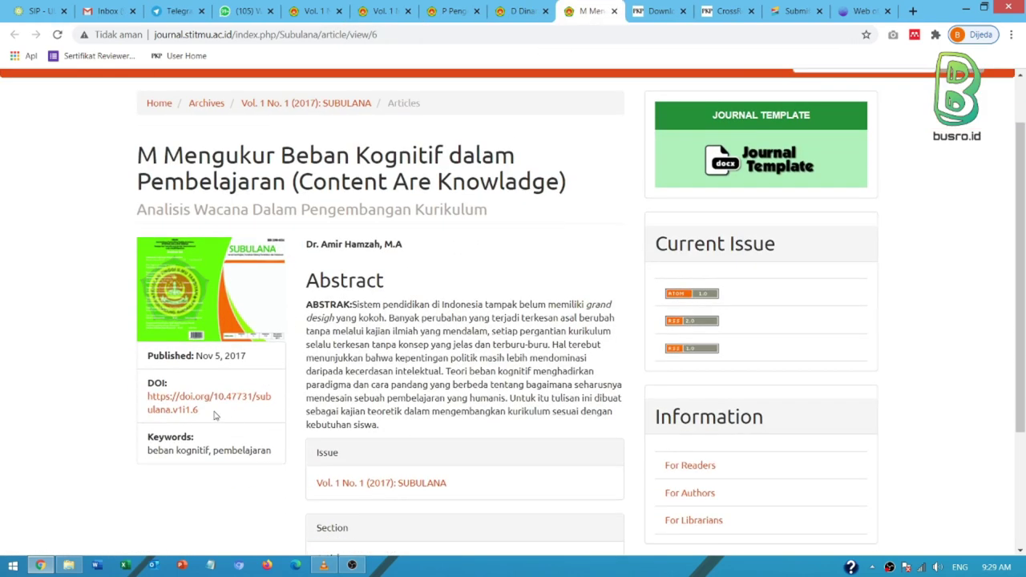
left_click(377, 11)
scroll(297, 297, "down", 3)
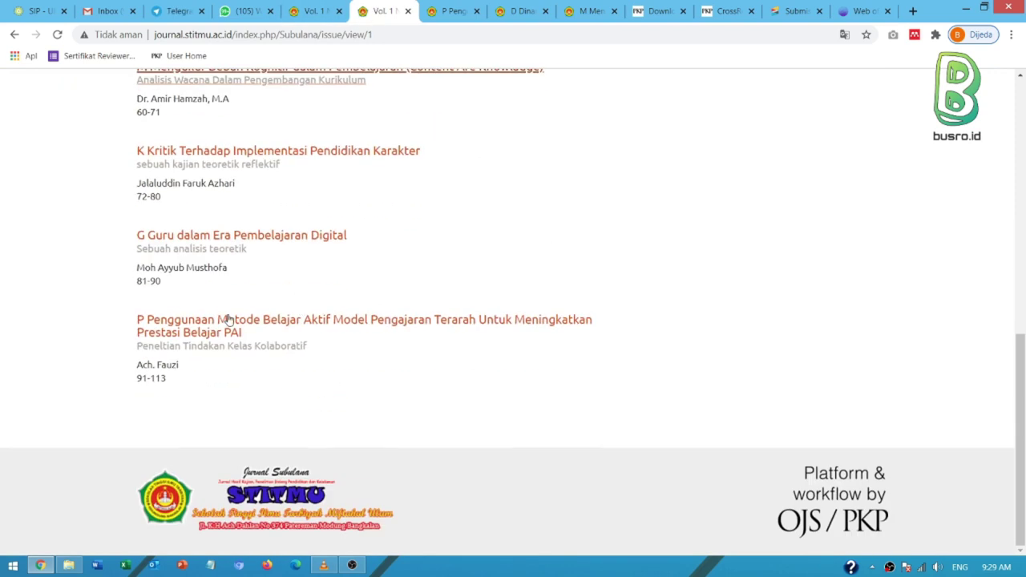
middle_click(229, 320)
left_click(601, 11)
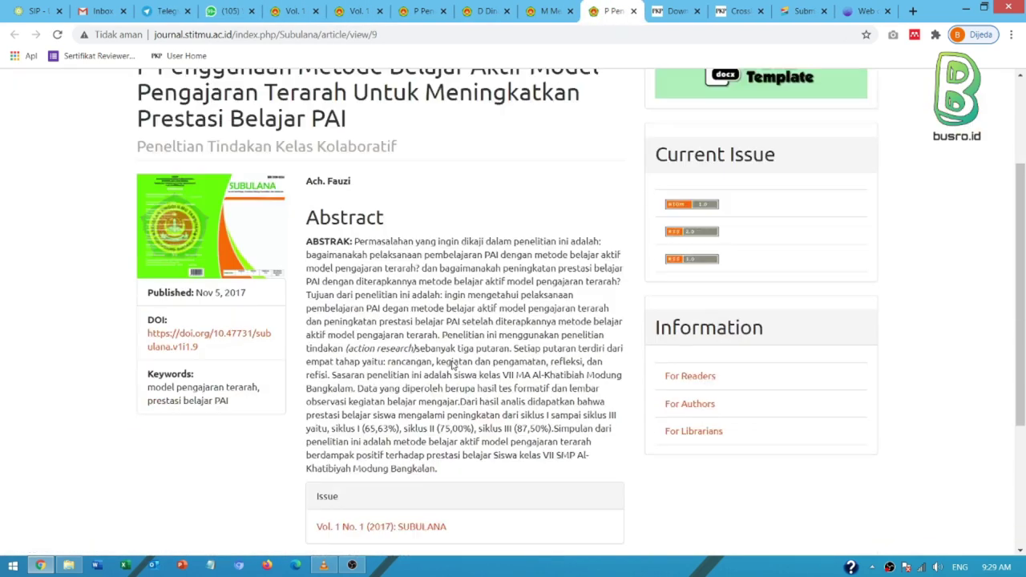
scroll(260, 324, "down", 2)
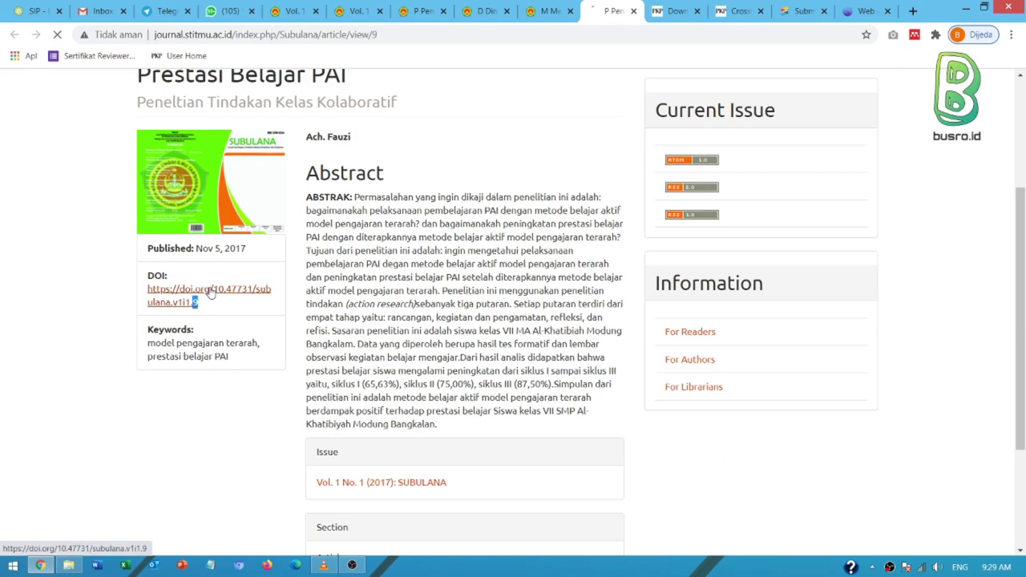
scroll(197, 298, "up", 3)
Back in the Crossref submission detail, inspect the v1i1 DOI line of the first record.
left_click(794, 11)
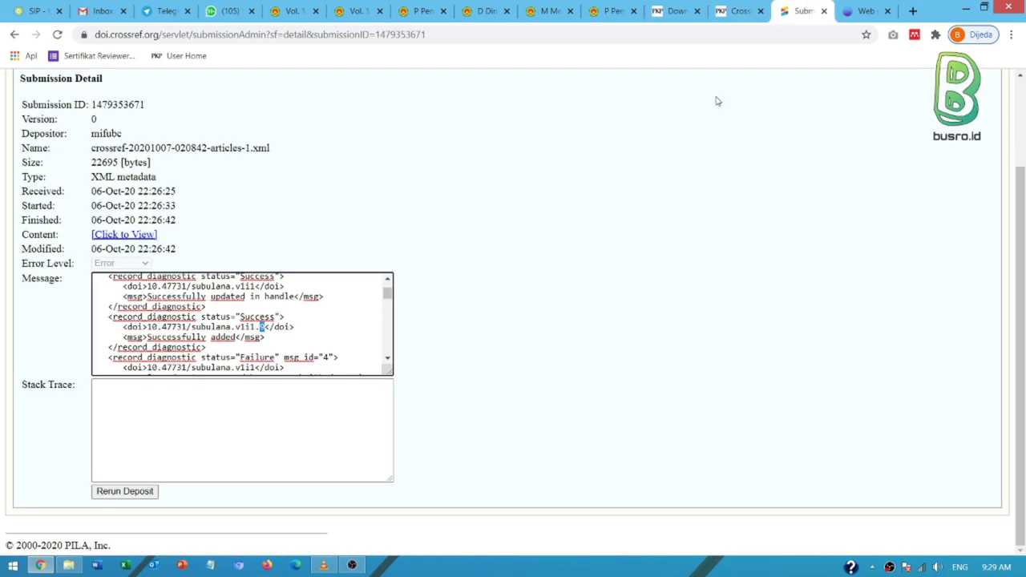
double_click(255, 337)
left_click(255, 327)
type(".")
left_click(388, 361)
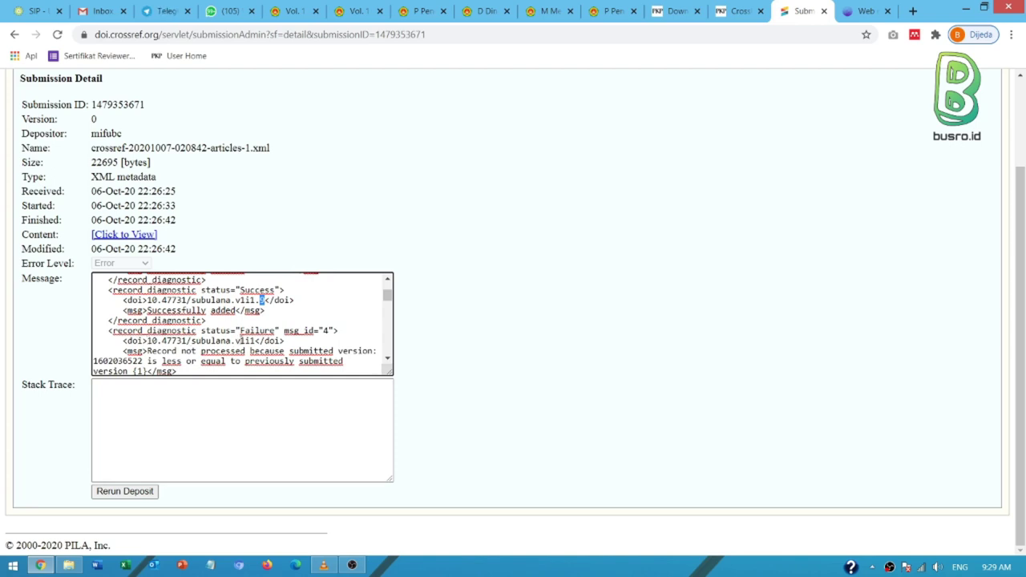
Examine the failure record for DOI subulana.v1i1 and its 'Record not processed' reason.
left_click_drag(245, 340, 146, 340)
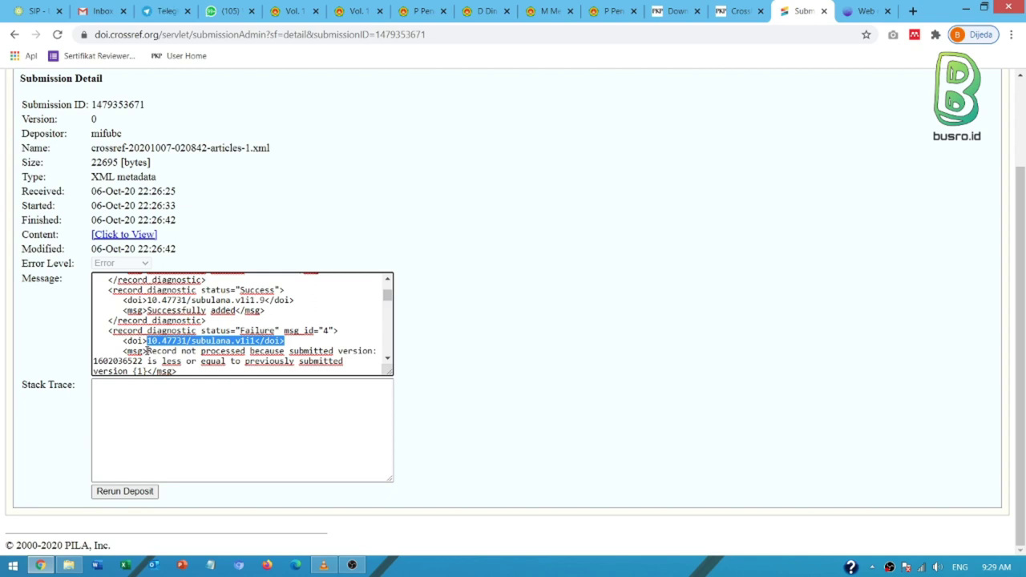
left_click_drag(146, 351, 240, 352)
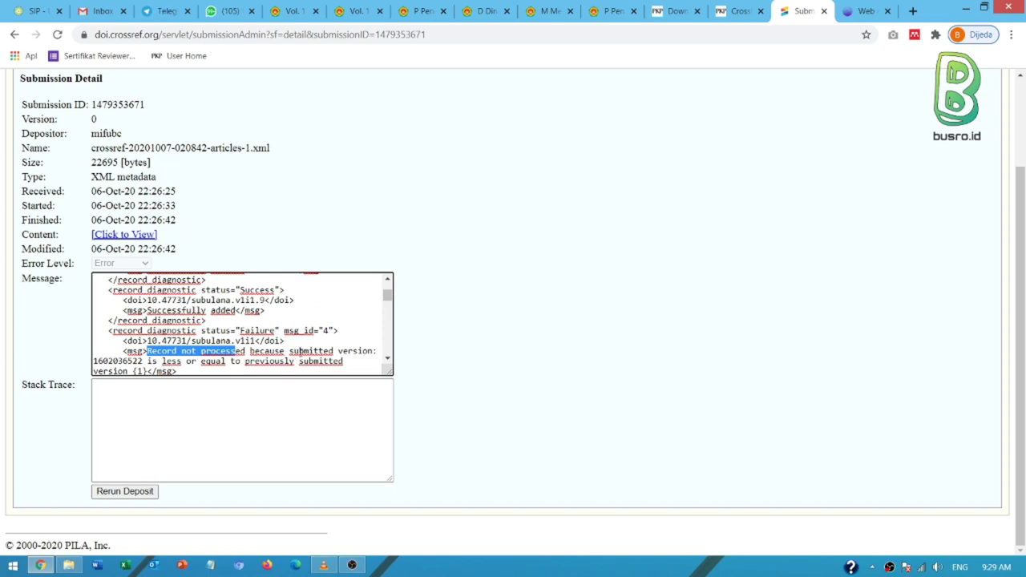
left_click_drag(261, 341, 184, 340)
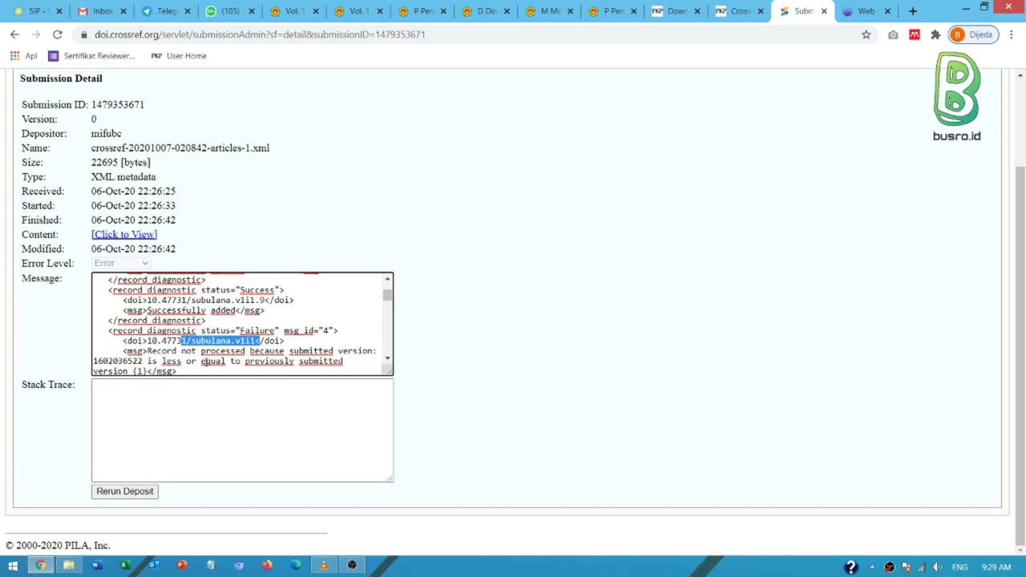
double_click(212, 362)
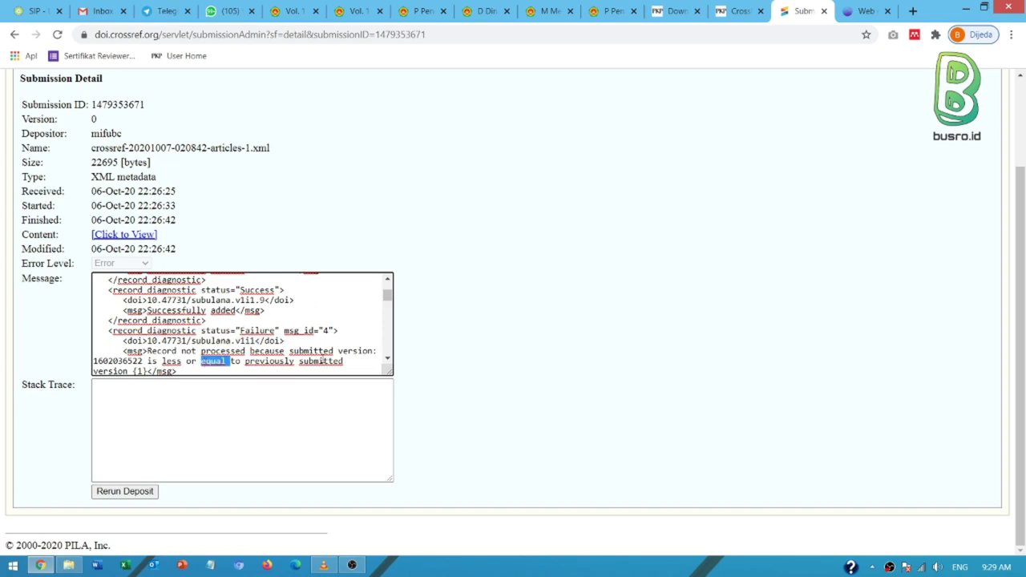
Review the updated v1i1 DOI and the DOI in the next success record.
scroll(337, 303, "up", 2)
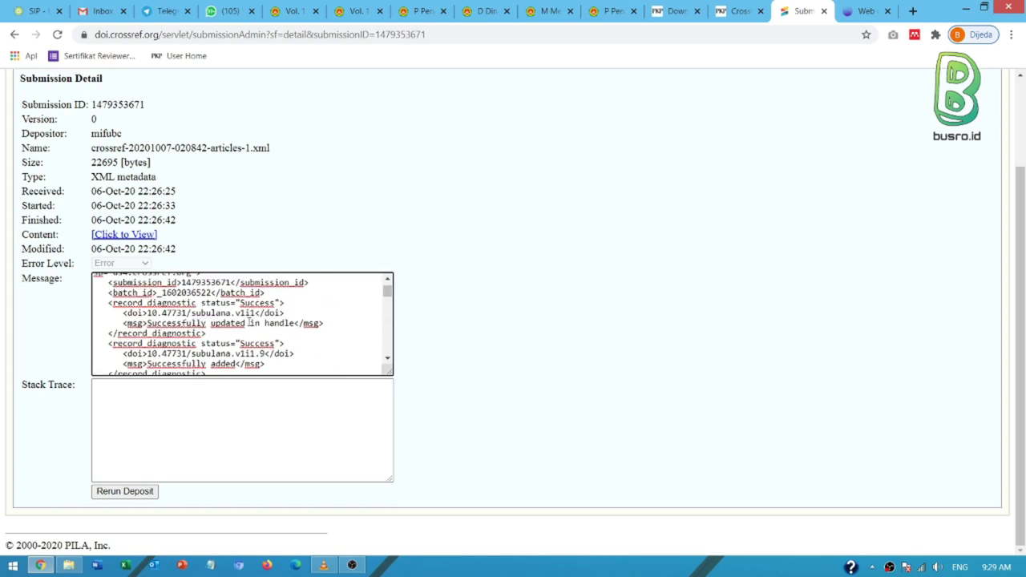
double_click(279, 312)
scroll(279, 333, "down", 3)
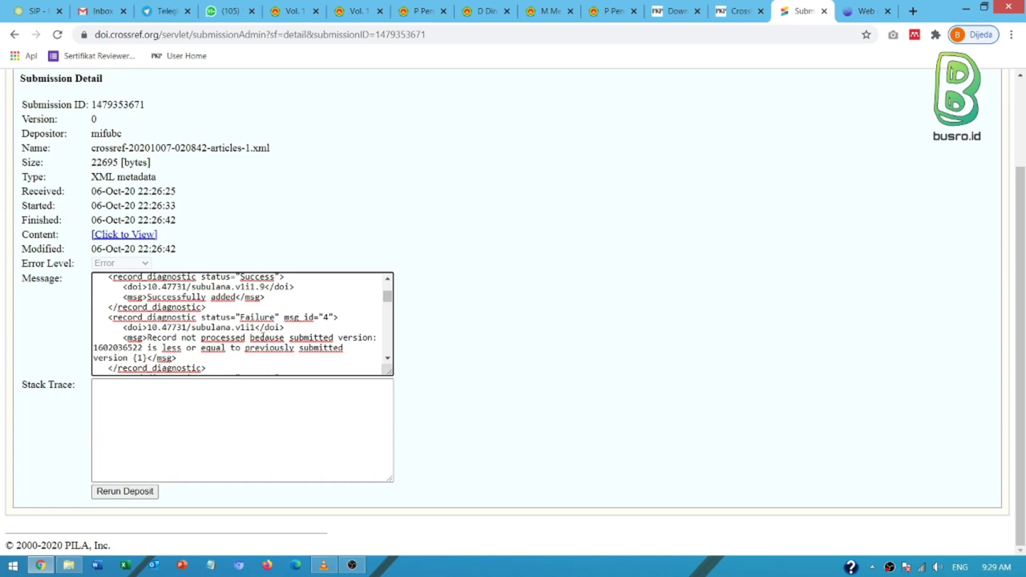
scroll(268, 324, "down", 2)
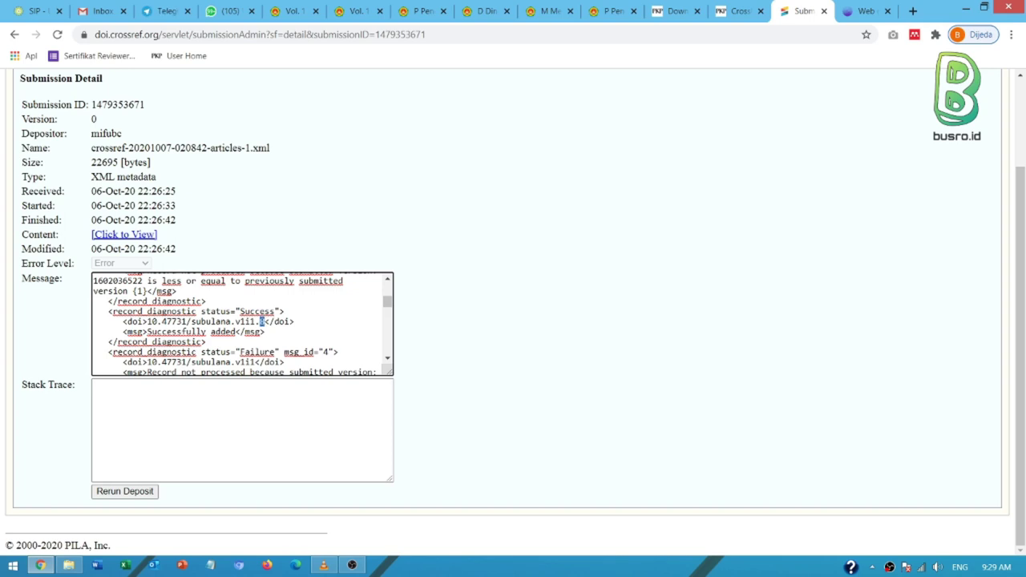
left_click_drag(195, 322, 268, 315)
left_click_drag(237, 362, 255, 362)
left_click(255, 359)
Recheck the failed v1i1 DOI record, then return to the Mengukur Beban Kognitif article (DOI v1i1.6).
scroll(256, 332, "down", 1)
scroll(256, 332, "down", 3)
scroll(256, 331, "up", 1)
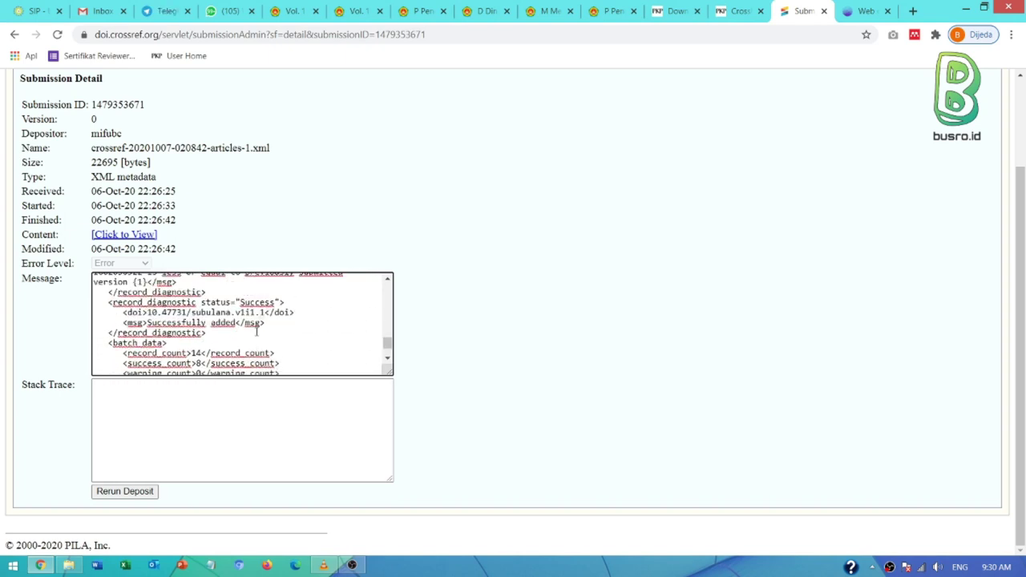
scroll(257, 331, "up", 2)
double_click(245, 326)
left_click(244, 326)
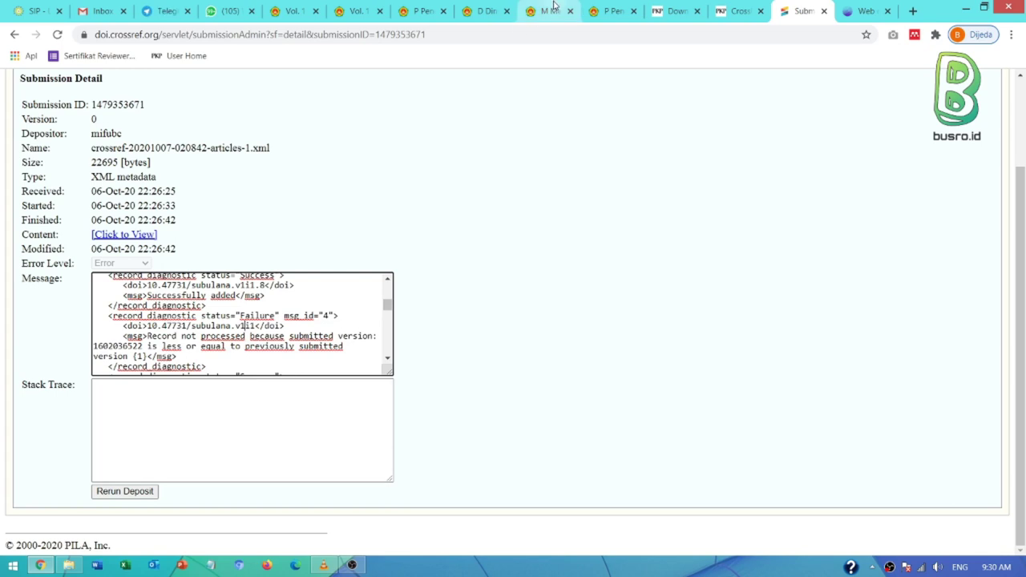
left_click(554, 6)
scroll(323, 259, "down", 3)
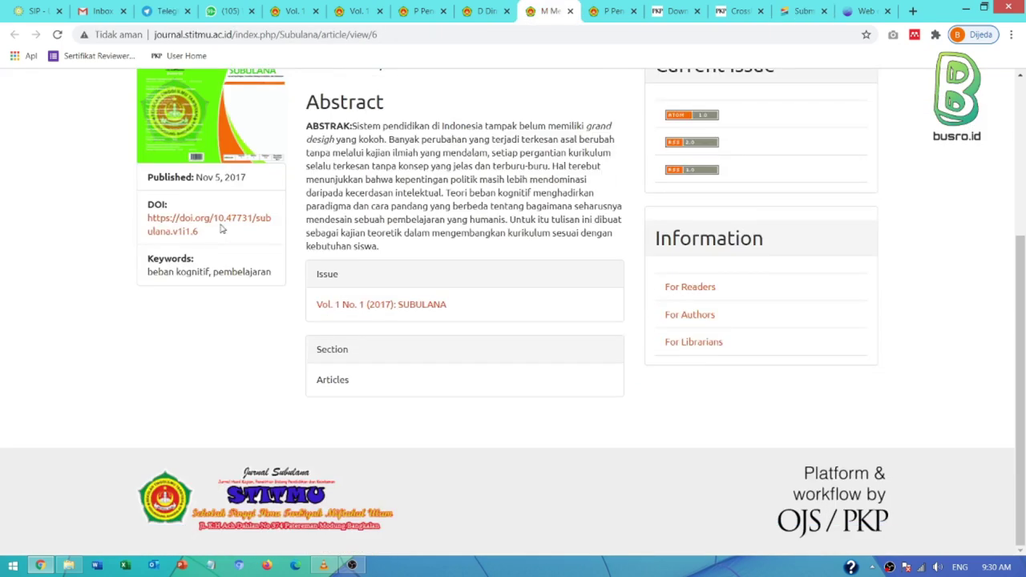
Test the Mengukur Beban Kognitif DOI link, then close the duplicate issue and four article tabs.
left_click(222, 230)
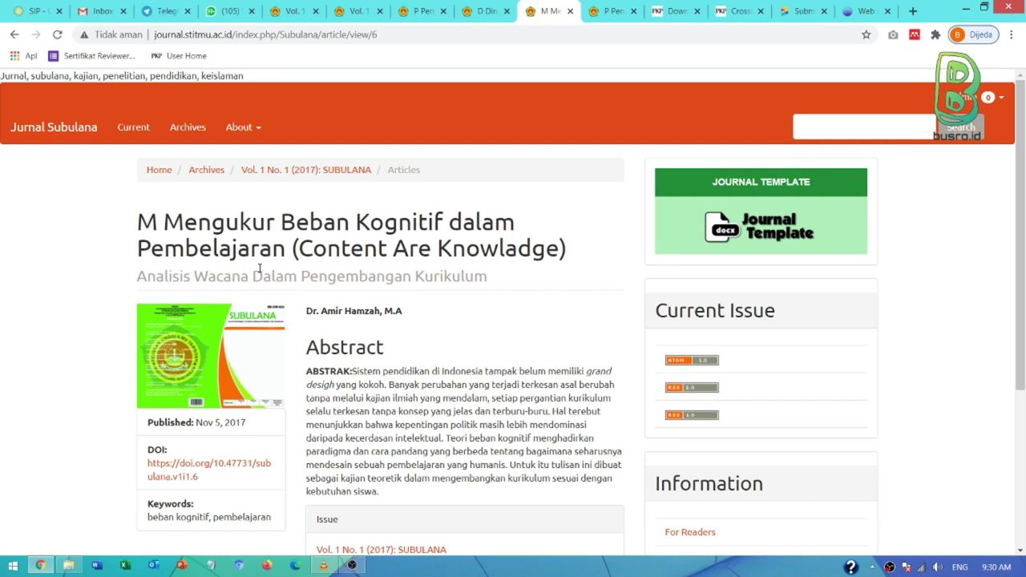
left_click(796, 12)
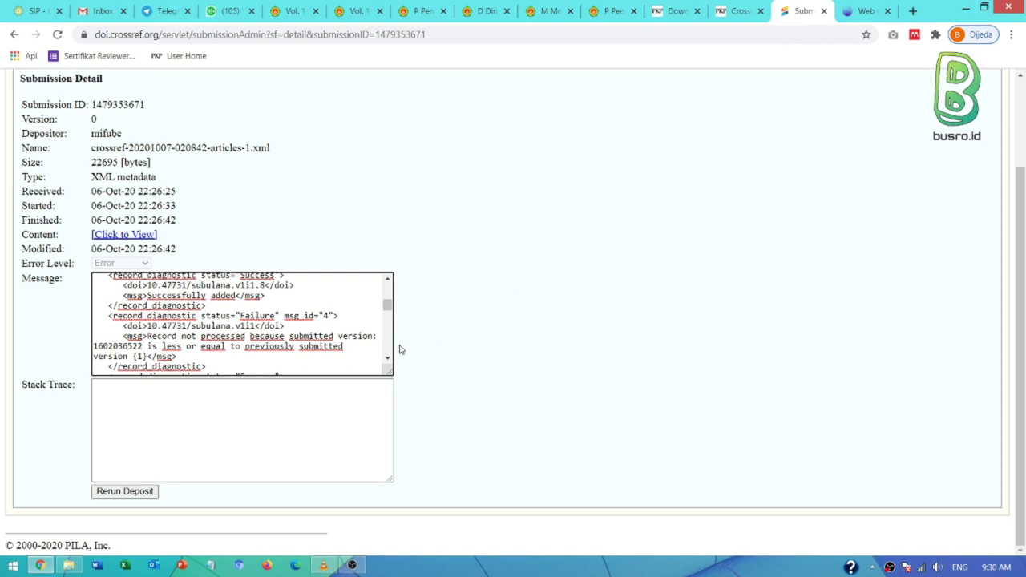
left_click(371, 14)
left_click(380, 13)
left_click(380, 11)
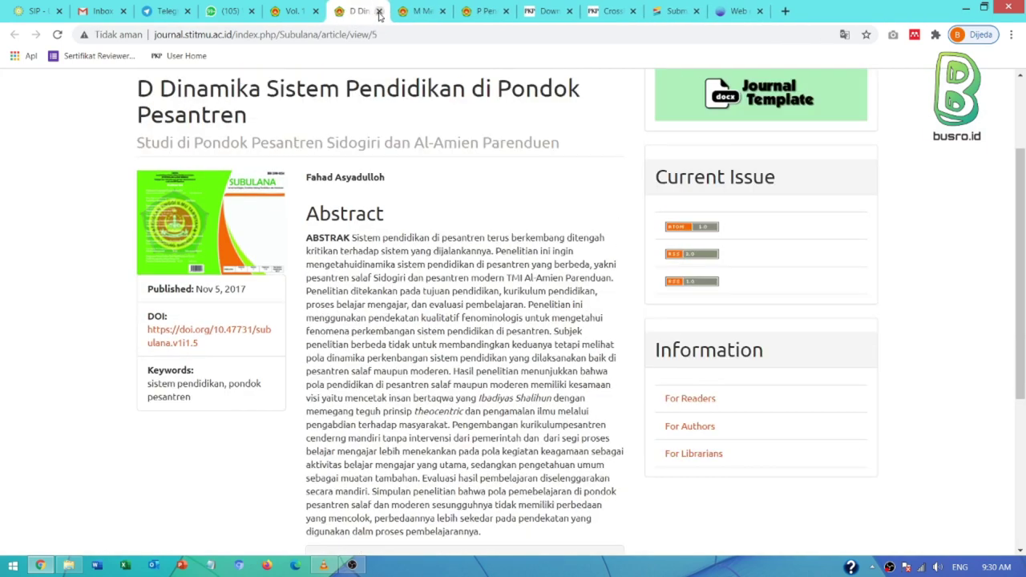
left_click(380, 11)
left_click(381, 11)
left_click(380, 11)
From the Vol. 1 No. 1 issue page's user menu, go to the Dashboard showing 5 active submissions.
left_click(289, 11)
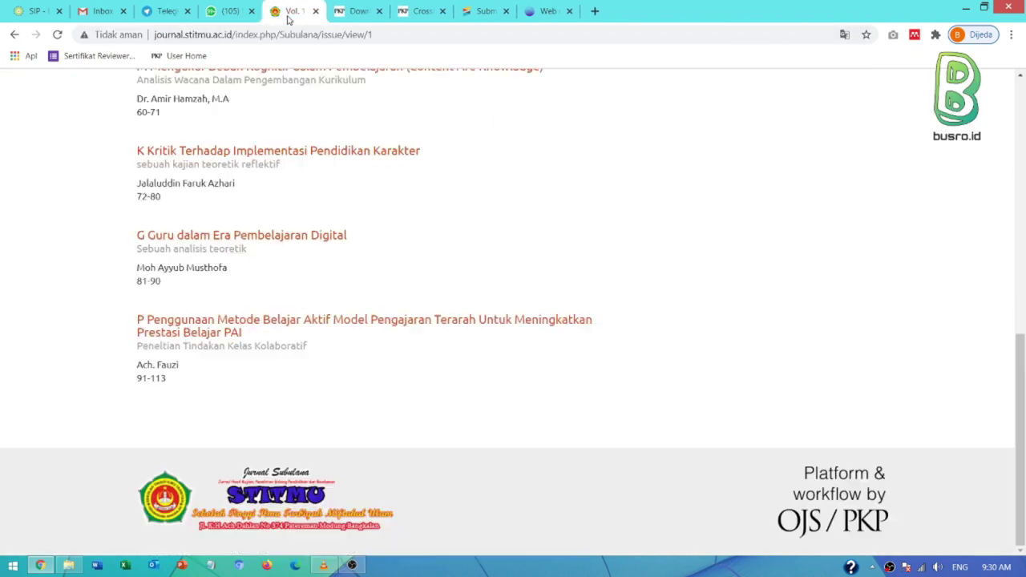
scroll(382, 206, "up", 7)
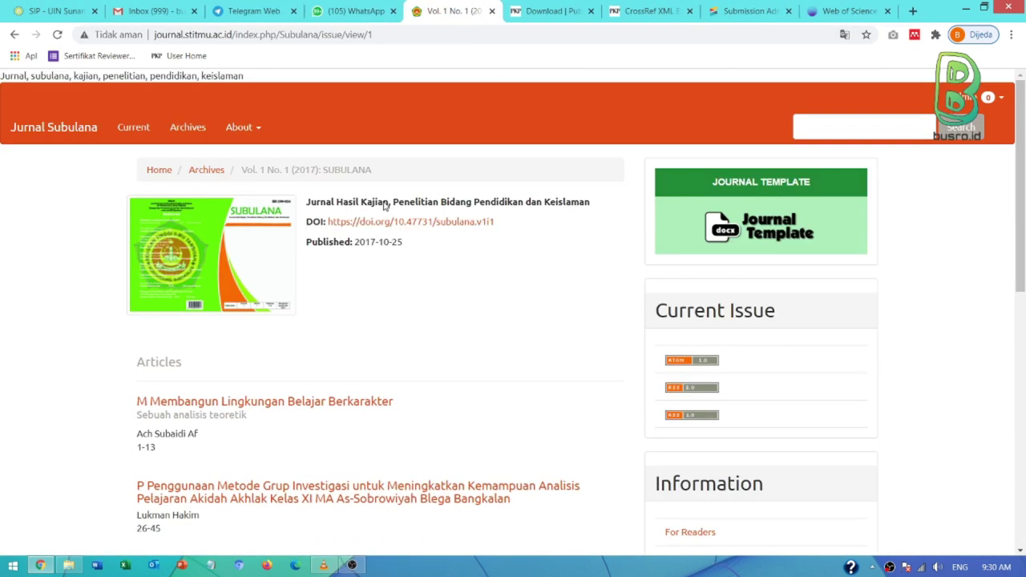
left_click(967, 97)
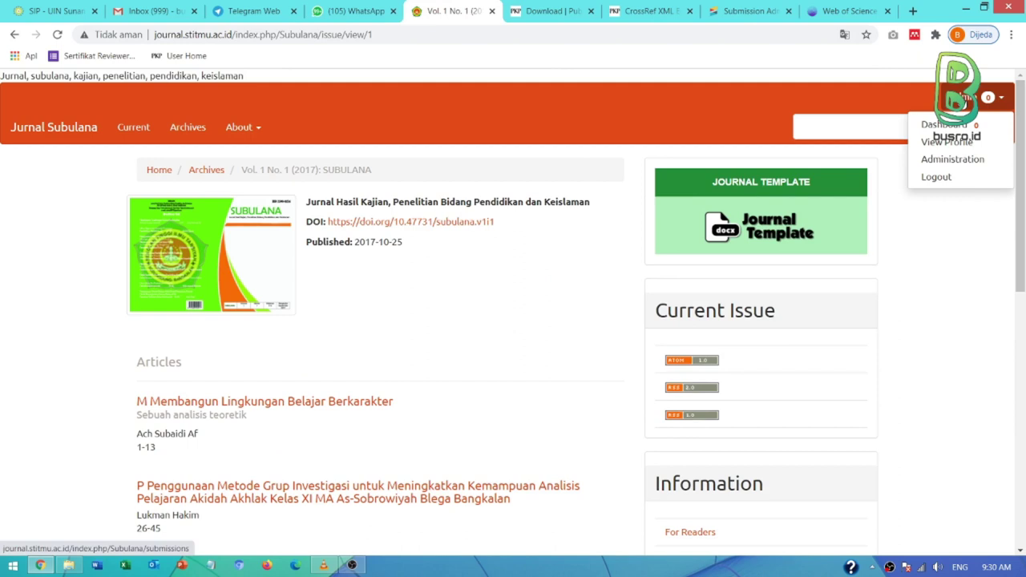
left_click(947, 125)
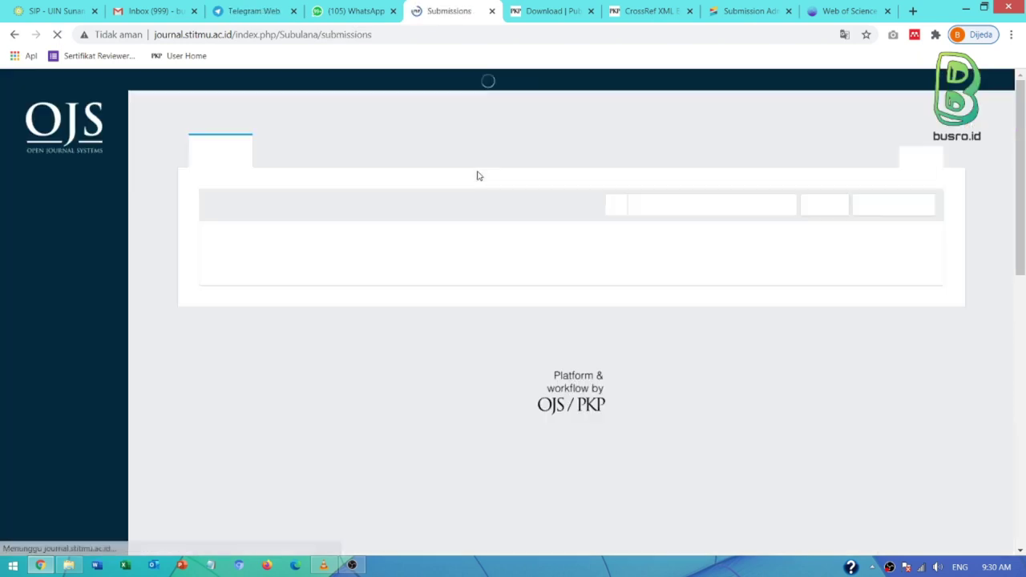
mouse_move(78, 287)
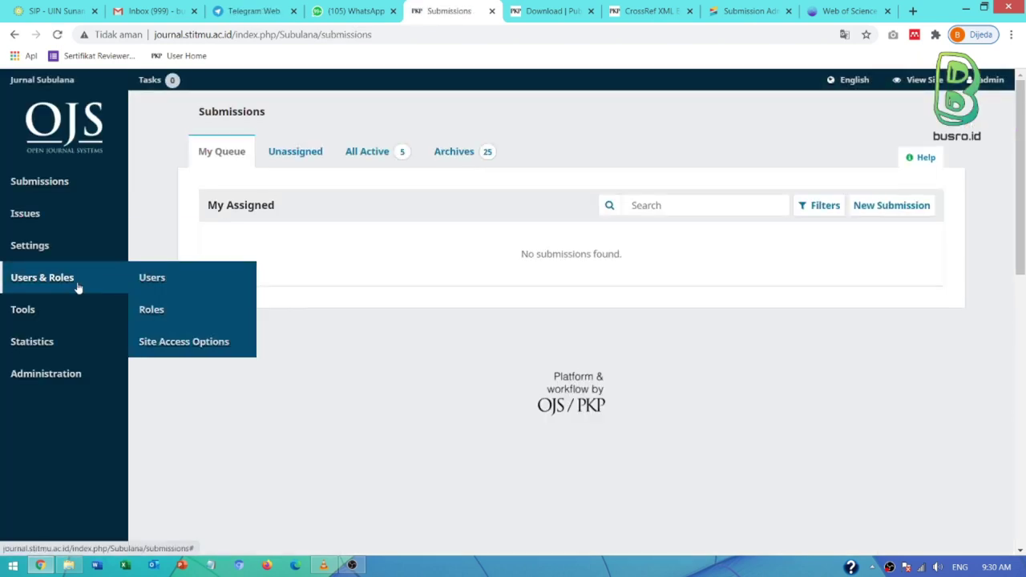
mouse_move(62, 310)
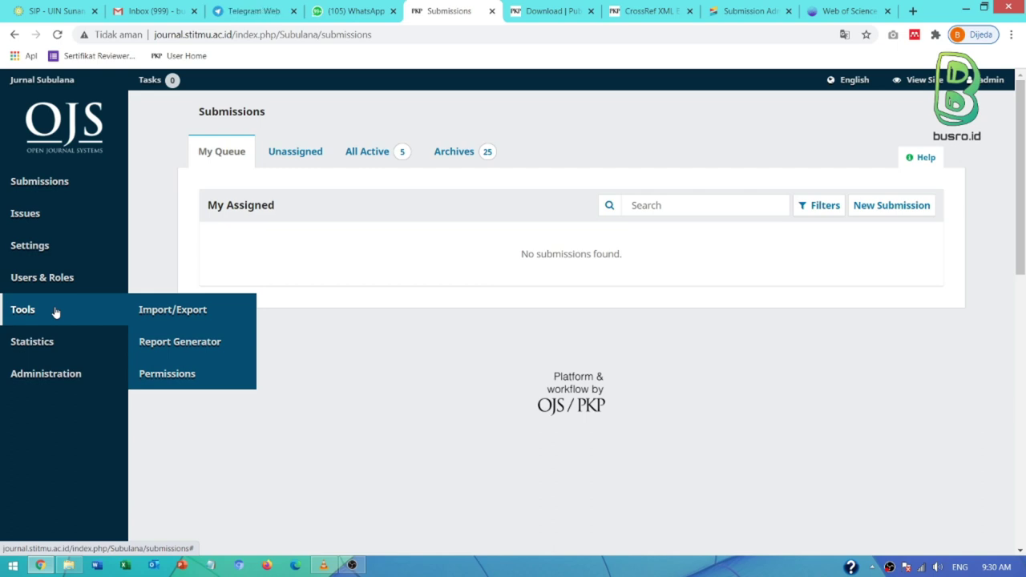
Reach the CrossRef XML Export Plugin's Username and Password fields, then view Crossref's submission detail.
left_click(213, 321)
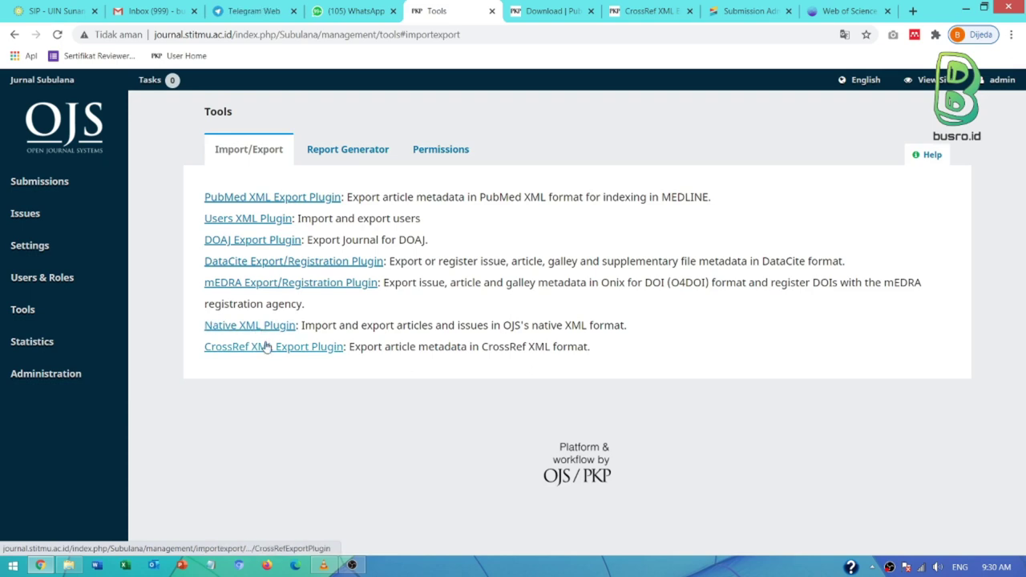
left_click(266, 348)
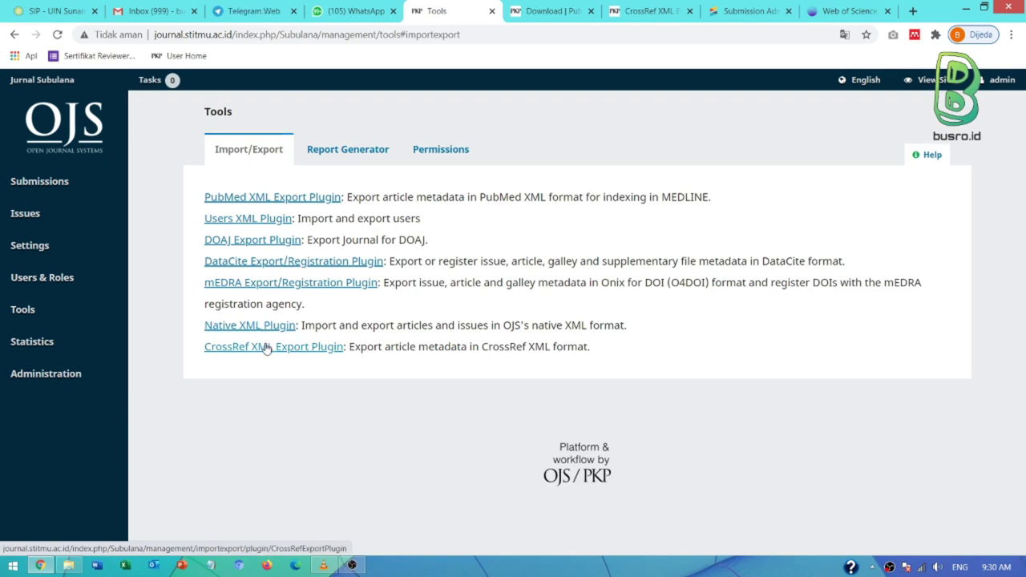
scroll(248, 298, "down", 3)
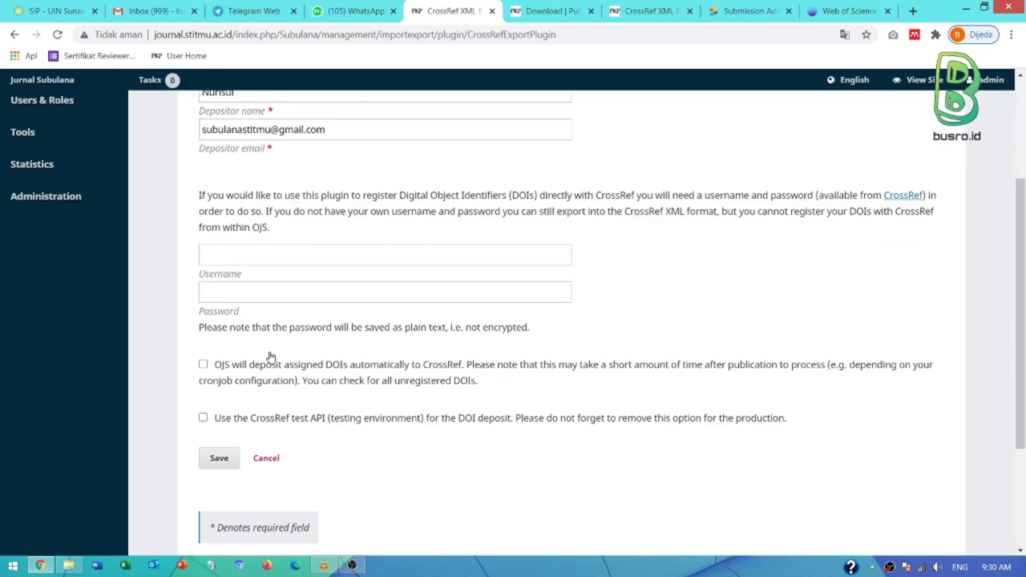
left_click(229, 234)
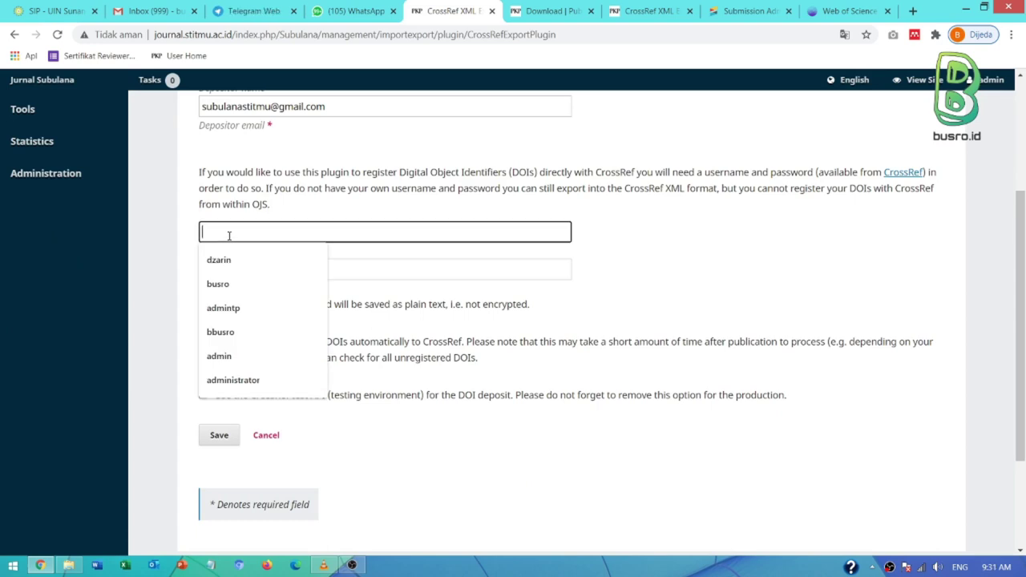
left_click(434, 267)
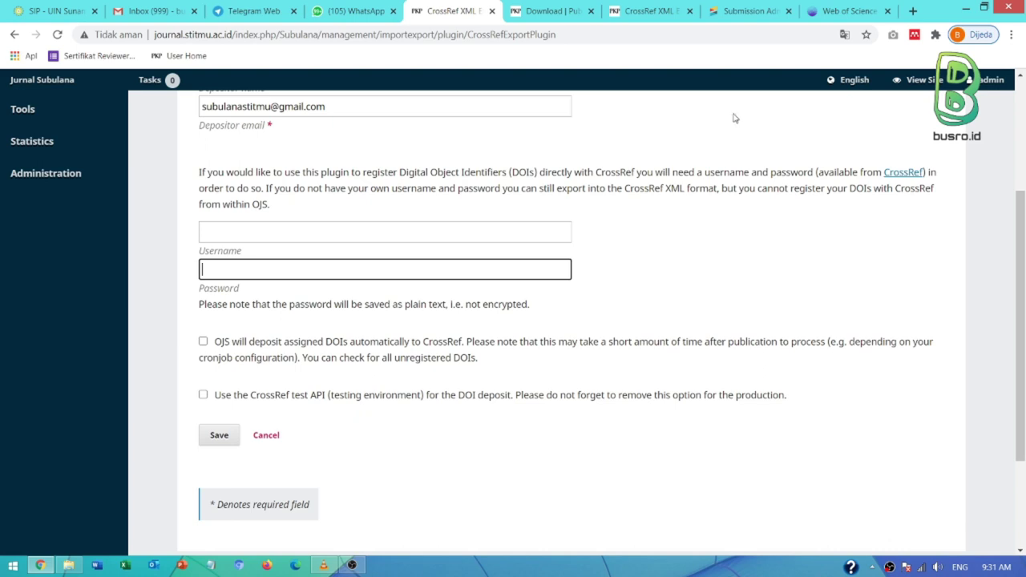
left_click(762, 25)
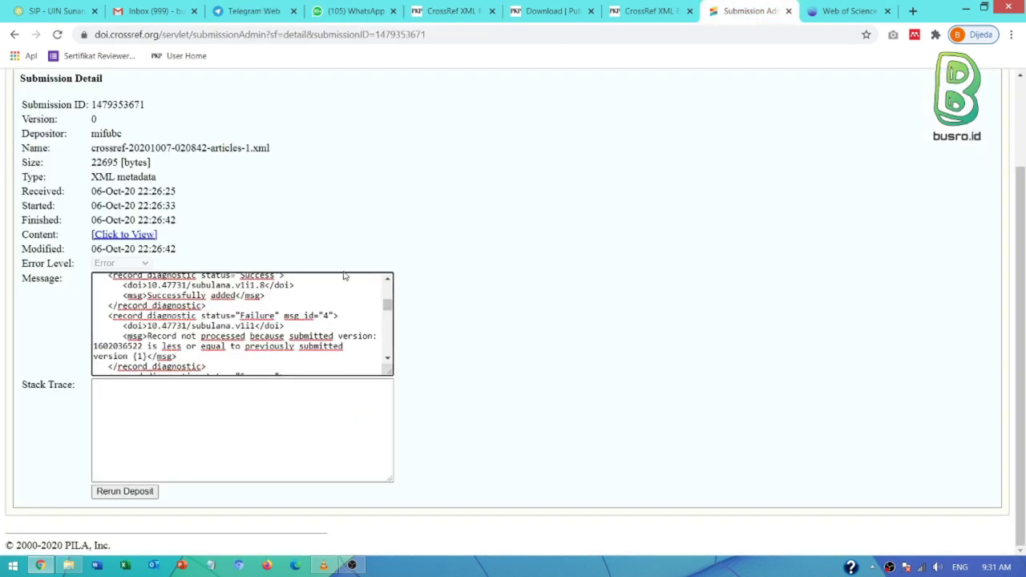
Log out of Crossref Admin and fill the login form with the saved Crossref account.
scroll(213, 300, "down", 1)
scroll(213, 300, "up", 1)
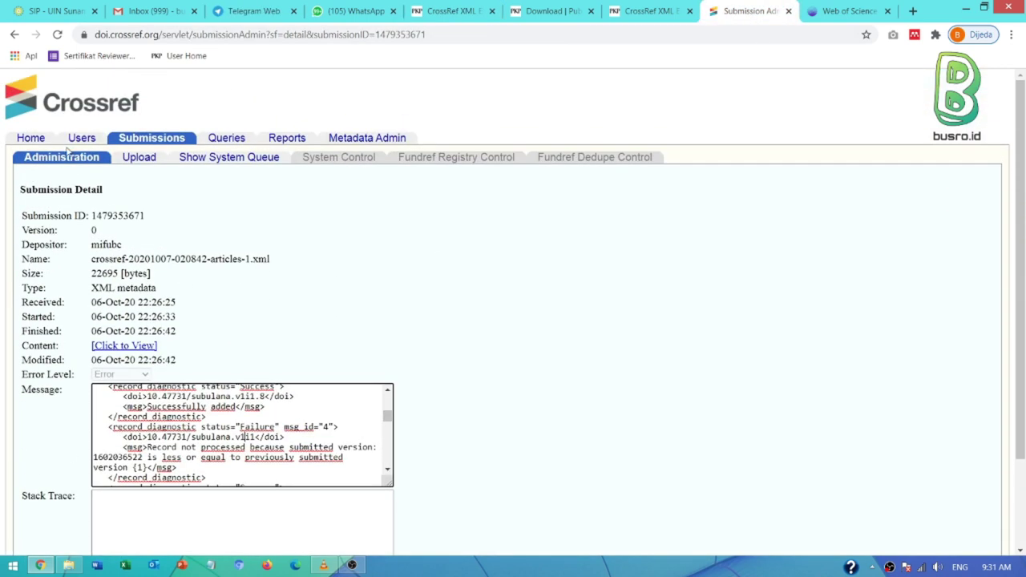
left_click(45, 142)
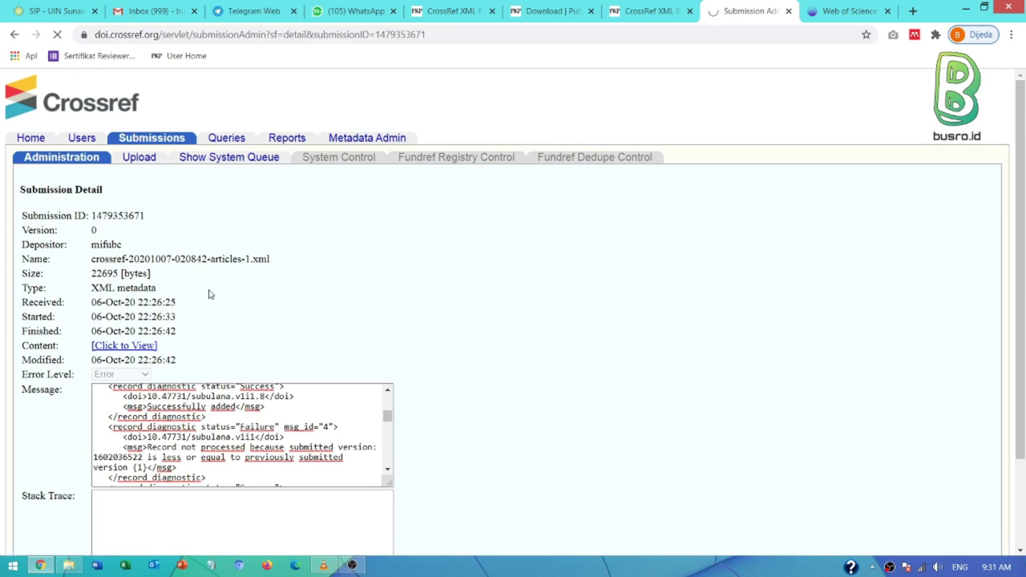
left_click(60, 222)
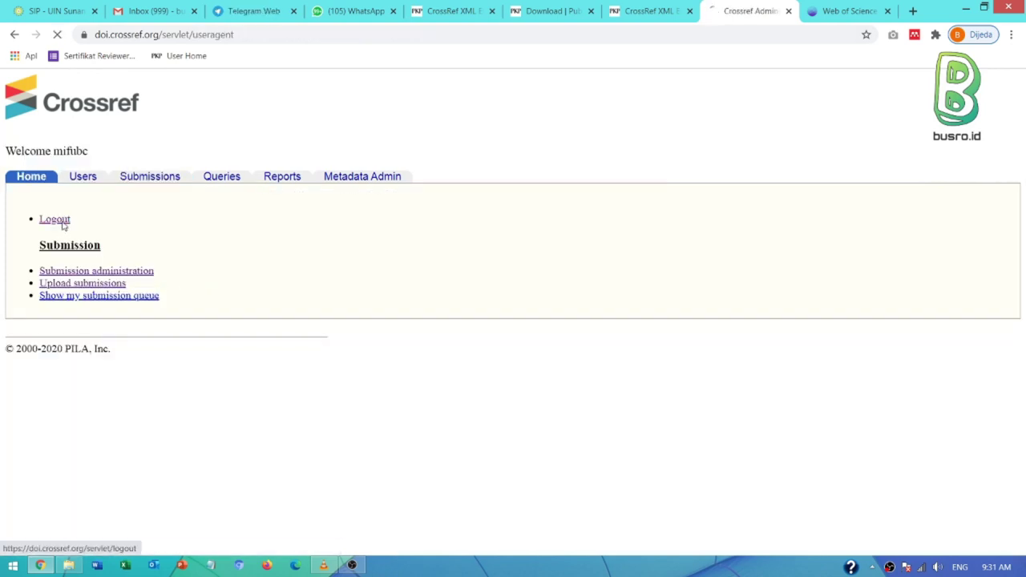
left_click(54, 219)
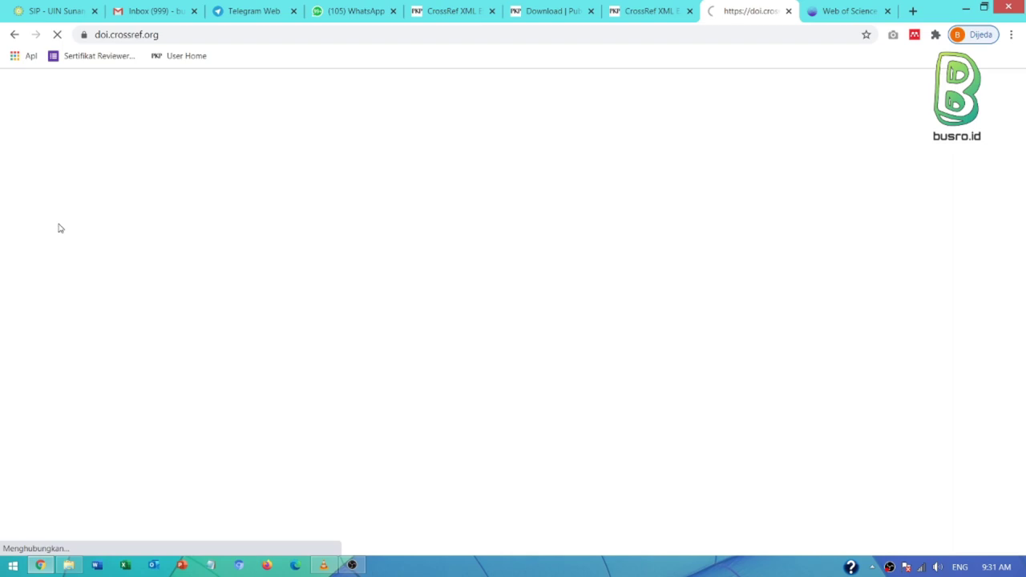
double_click(121, 303)
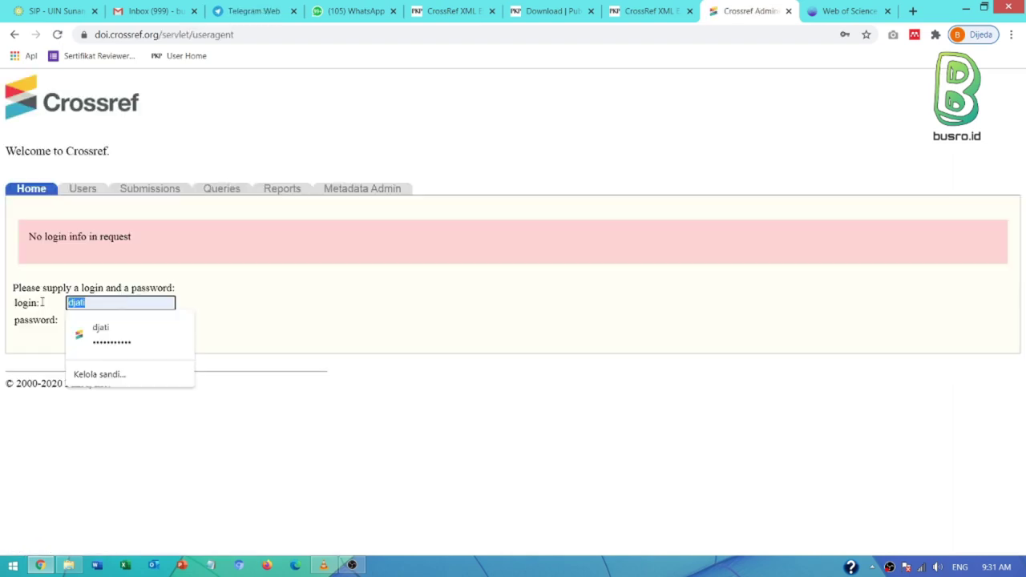
type("mifubc")
left_click(108, 329)
double_click(108, 301)
Enter the Crossref username in the OJS plugin's Username field and close the Web of Science tab.
left_click(467, 12)
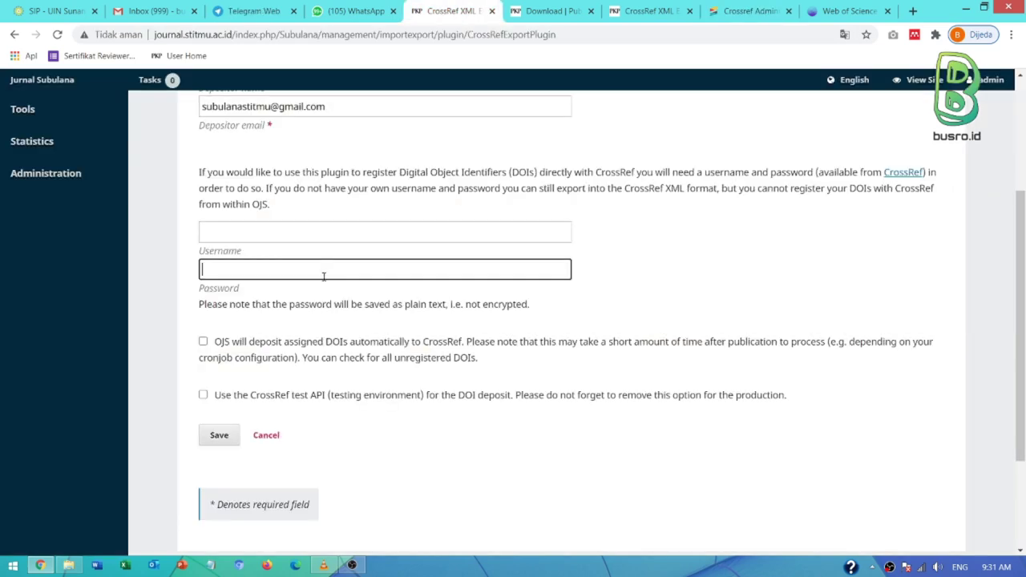
left_click(263, 238)
type("mifubc")
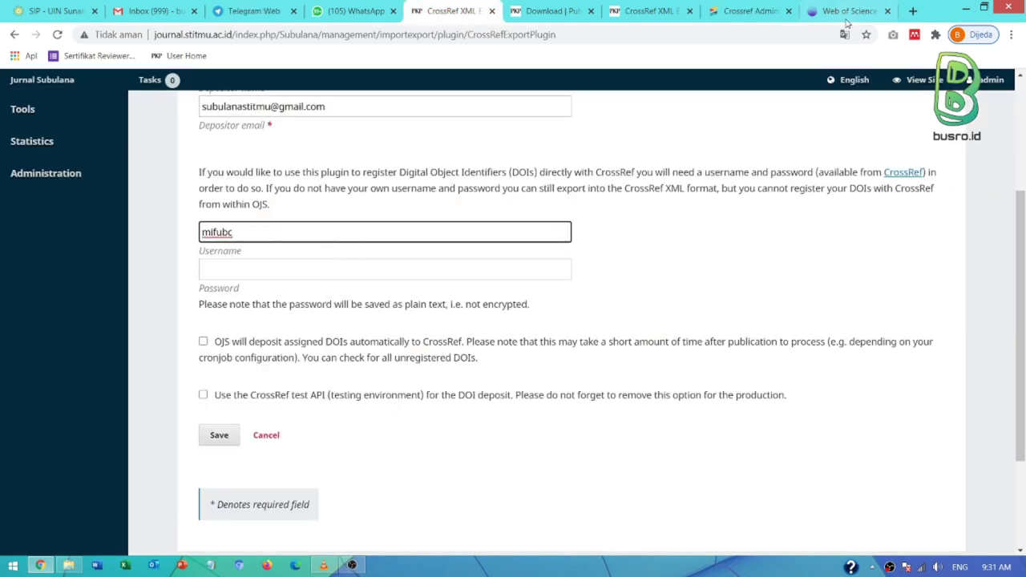
left_click(846, 12)
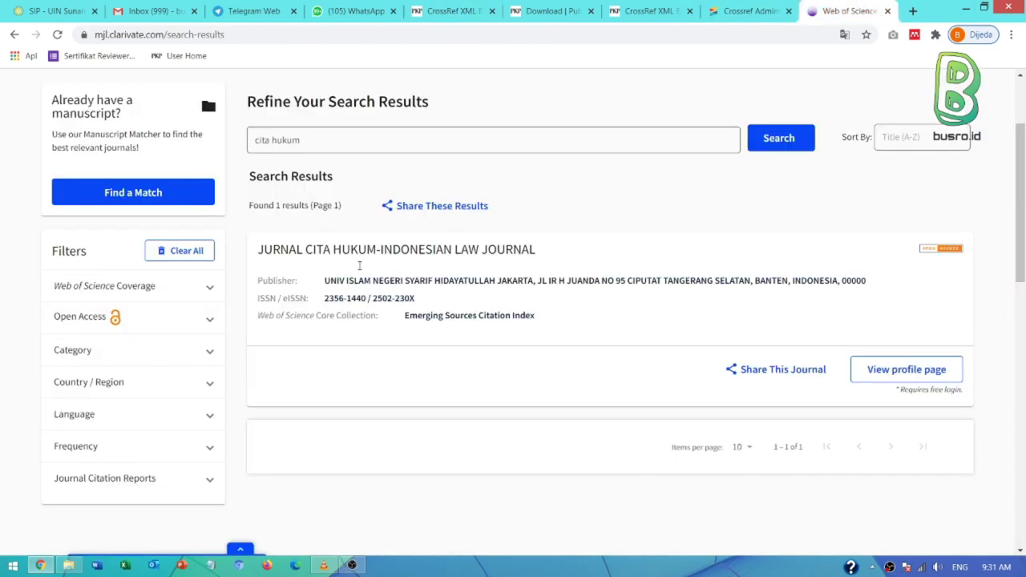
left_click(888, 11)
key("Tab")
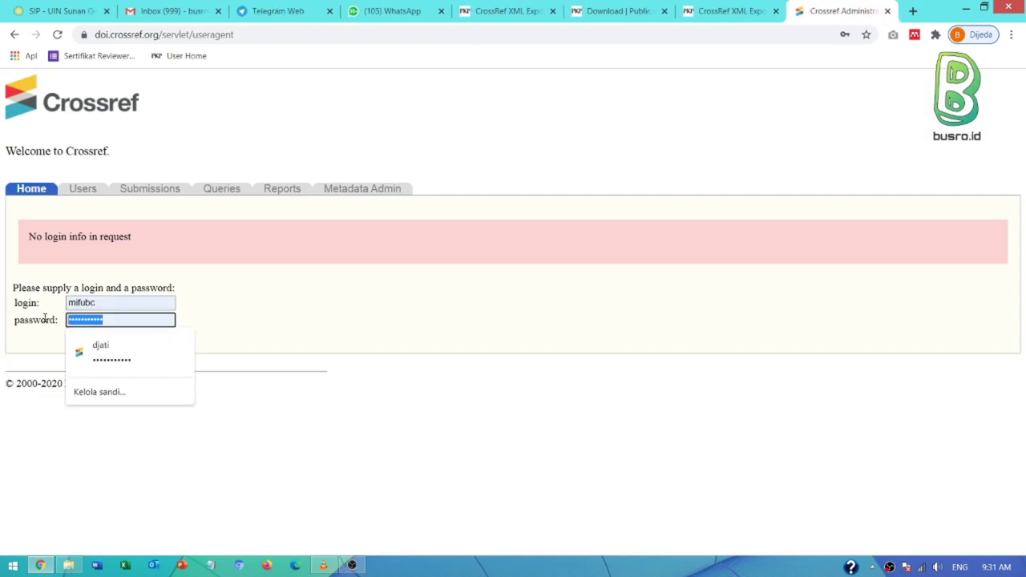
Enter the Crossref account password in the plugin's Password field and save the settings.
left_click(485, 8)
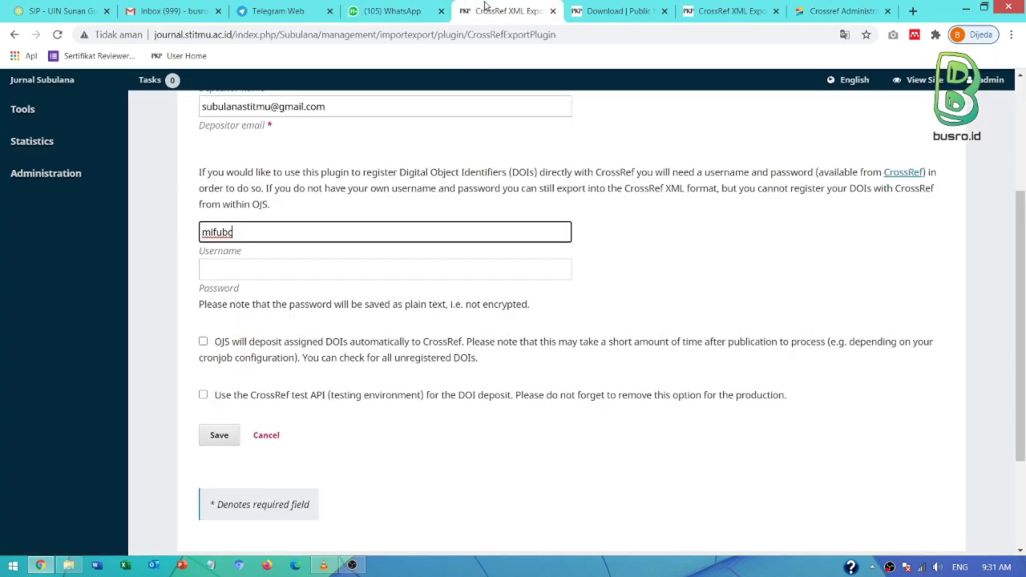
left_click(234, 270)
type("••")
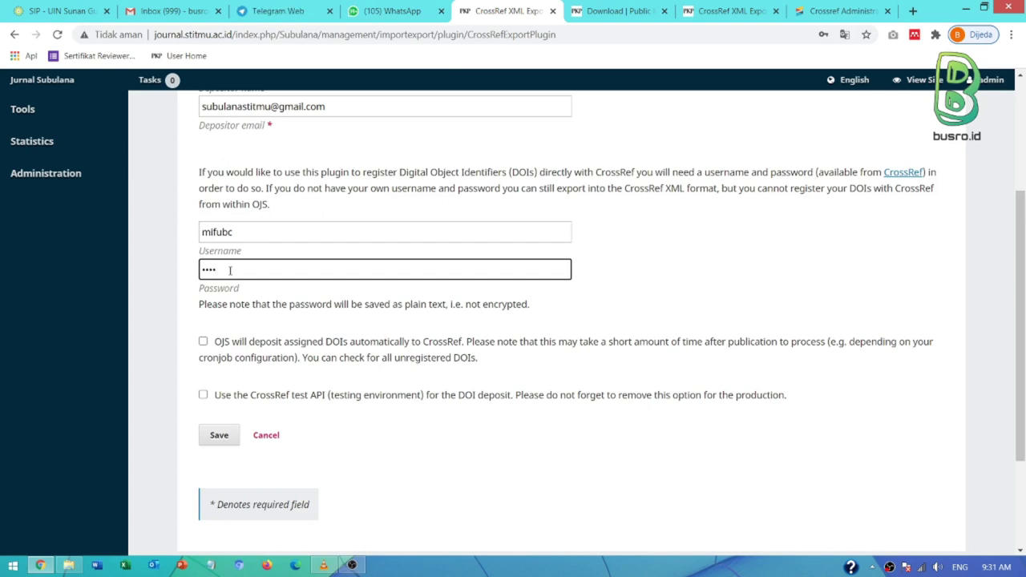
type("aa••")
left_click(216, 440)
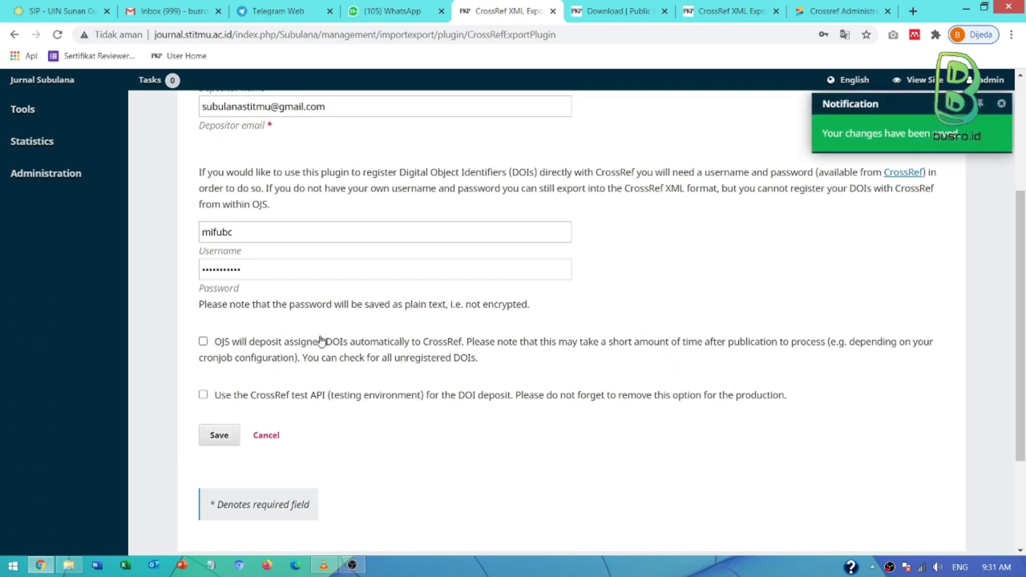
scroll(325, 336, "up", 3)
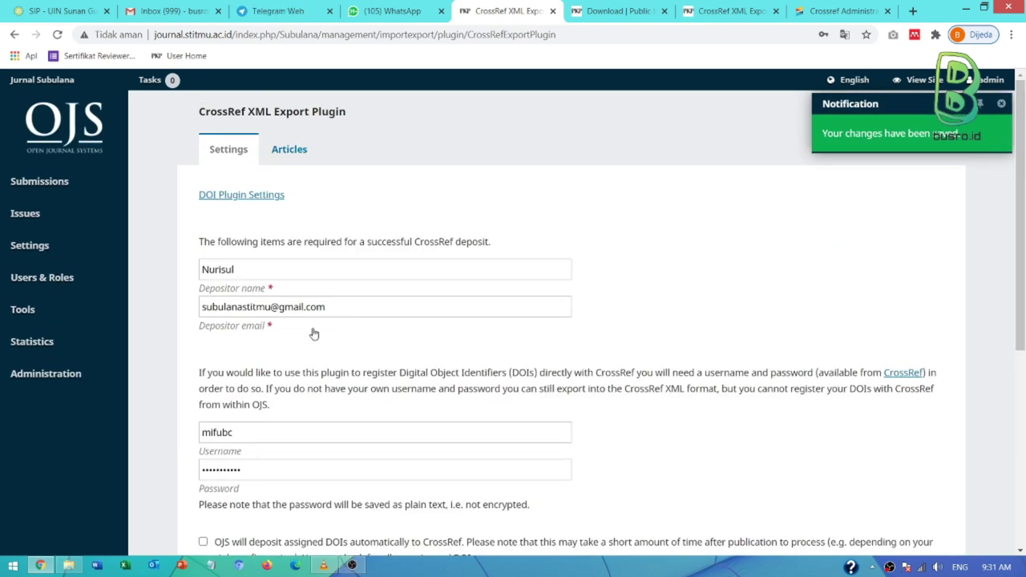
Review the plugin's Articles list of seven Vol. 1 No. 1 (2017) articles, all marked Not Deposited.
left_click(286, 165)
scroll(341, 293, "down", 2)
scroll(340, 304, "up", 2)
scroll(336, 325, "down", 4)
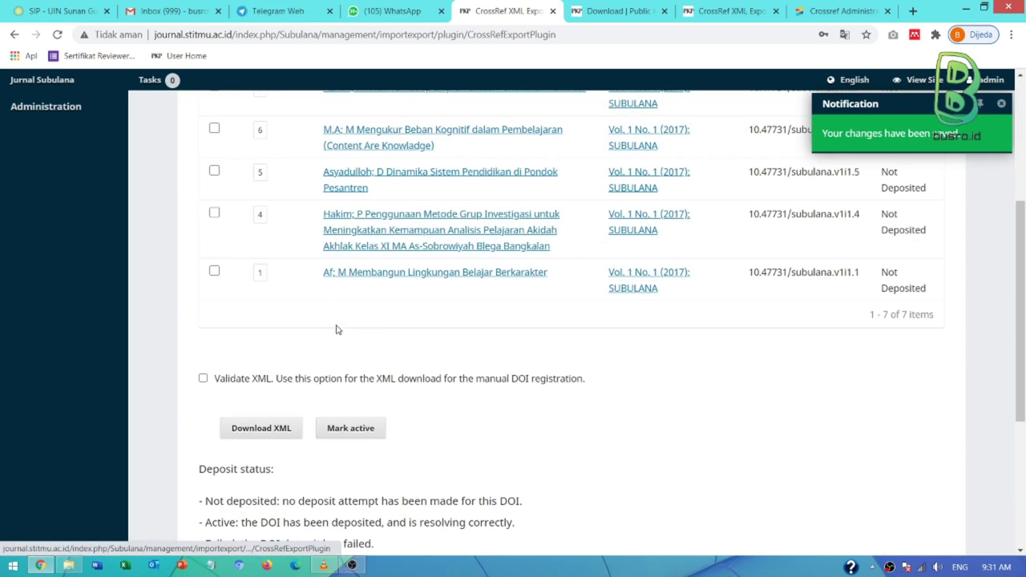
scroll(338, 322, "up", 4)
scroll(187, 217, "down", 4)
scroll(282, 374, "up", 5)
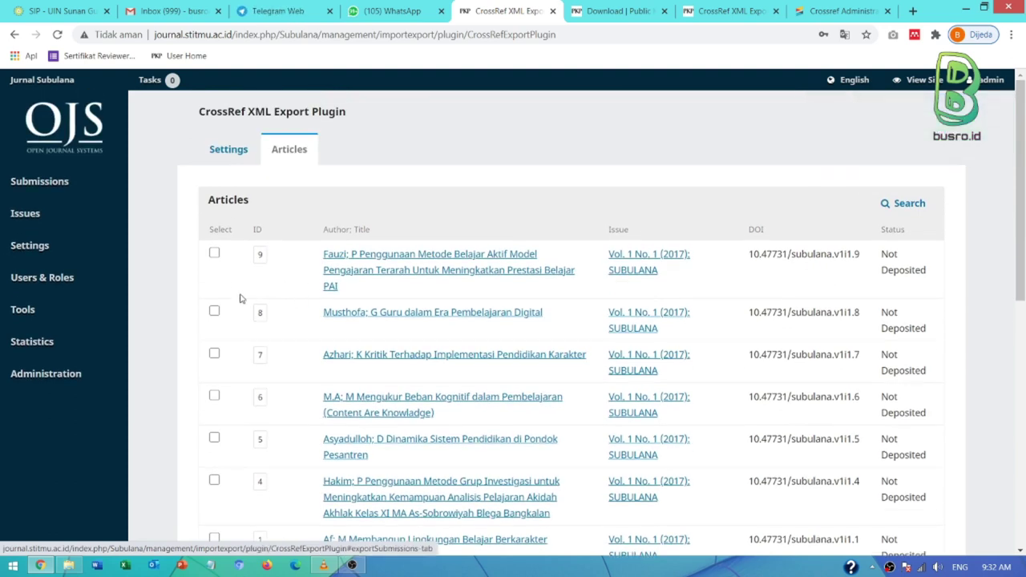
left_click(834, 11)
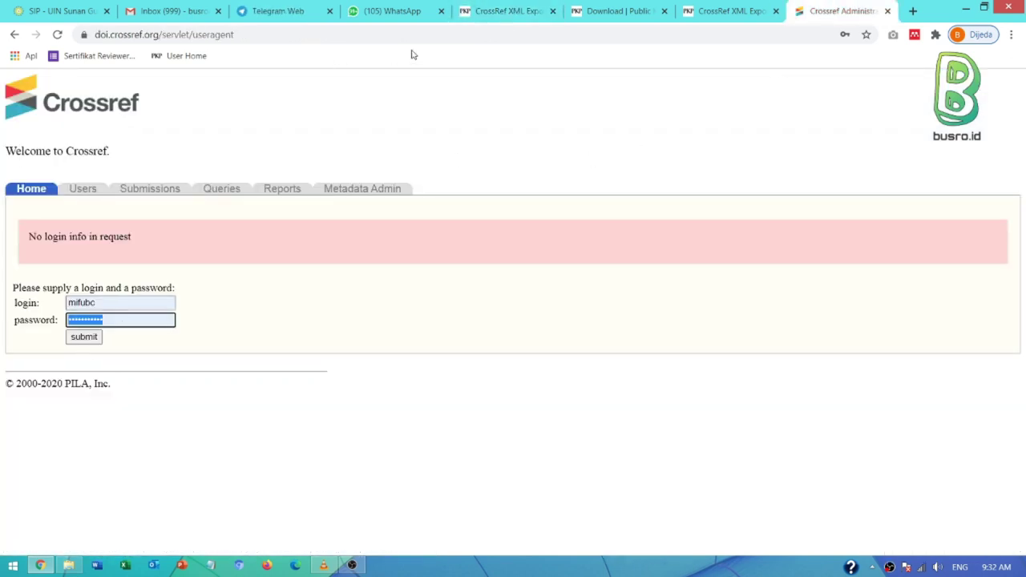
left_click(508, 10)
scroll(359, 278, "down", 3)
scroll(357, 280, "up", 3)
scroll(385, 304, "down", 3)
scroll(371, 290, "up", 4)
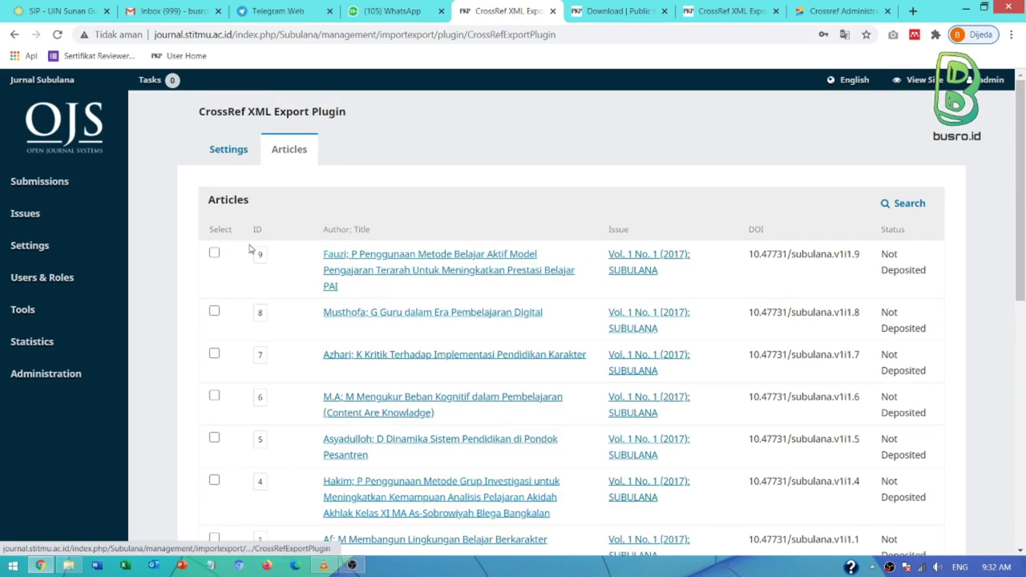
scroll(345, 277, "down", 4)
scroll(387, 293, "up", 3)
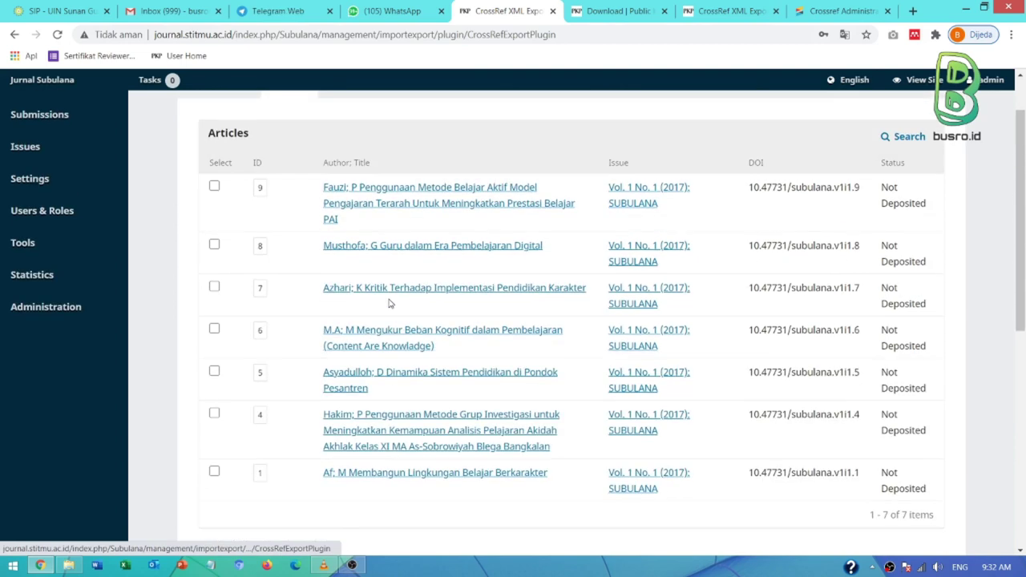
mouse_move(58, 193)
mouse_move(116, 152)
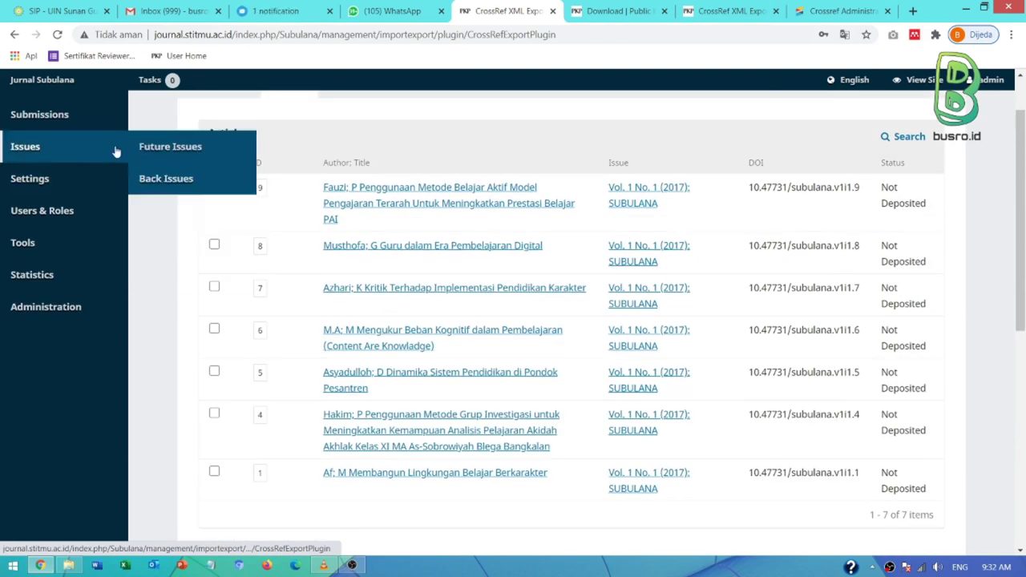
Edit the Vol. 1 No. 2 (2018) back issue and open its first article's submission in a new tab.
left_click(152, 178)
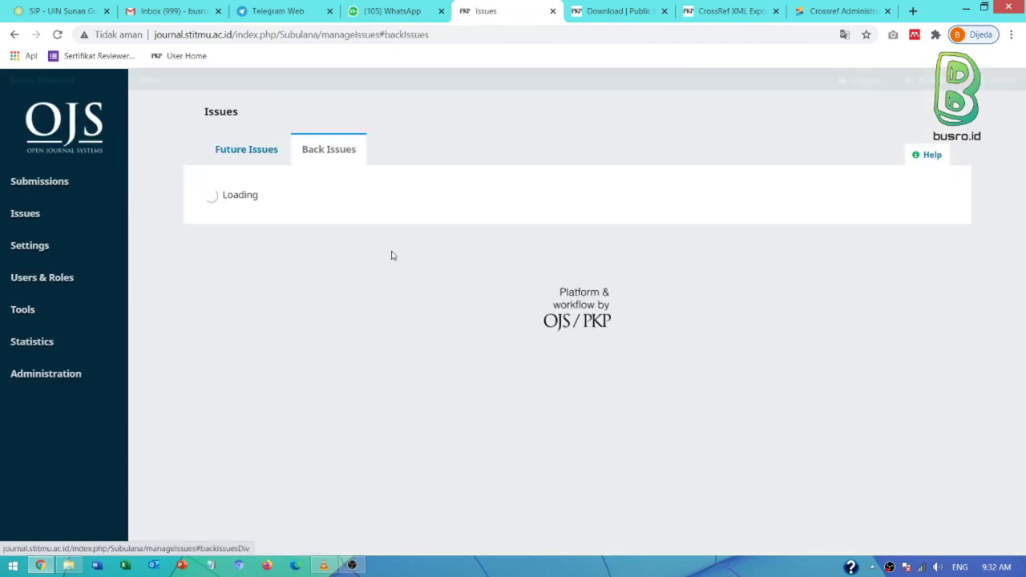
left_click(207, 307)
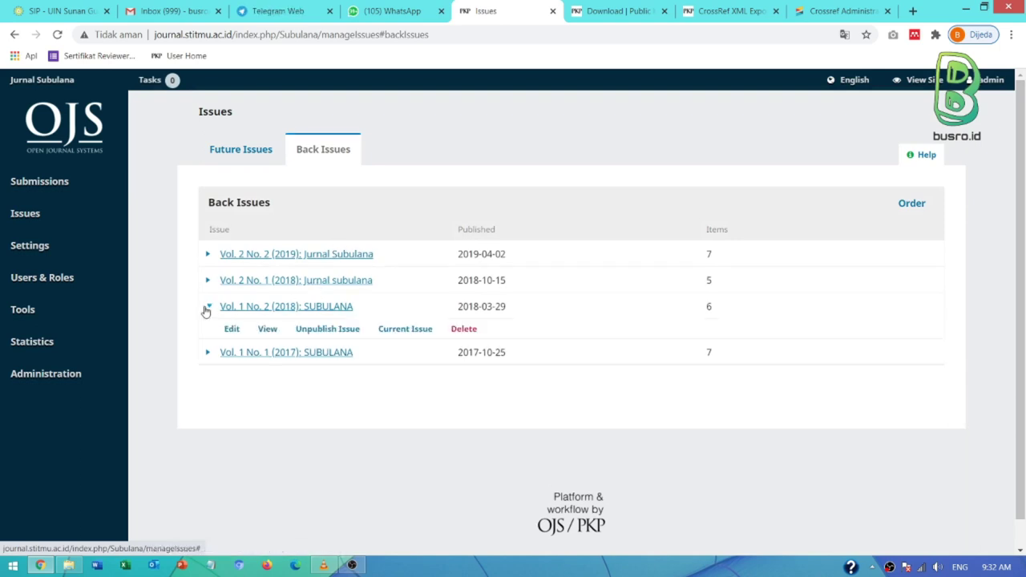
left_click(232, 330)
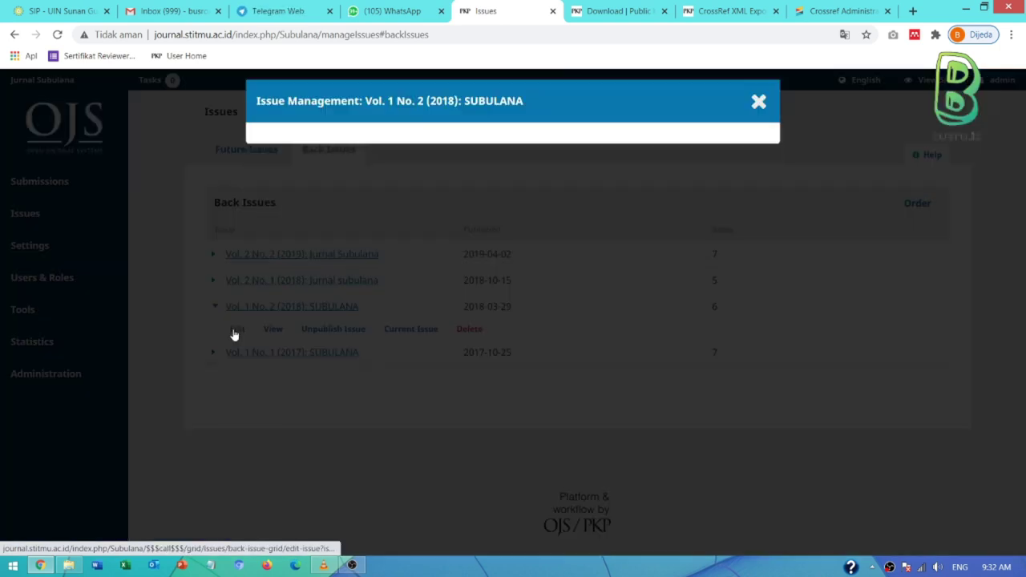
left_click(266, 267)
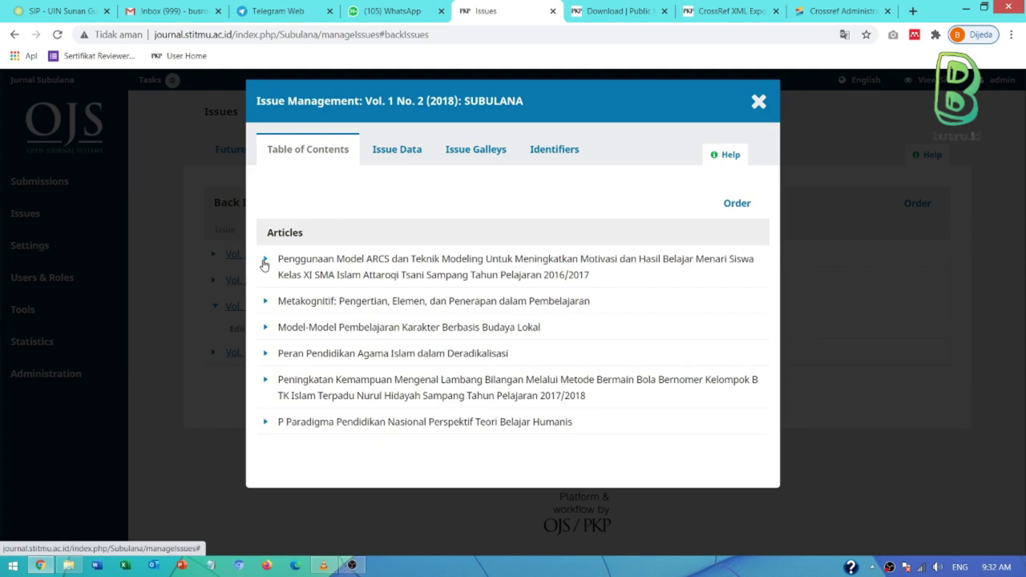
right_click(301, 302)
middle_click(308, 299)
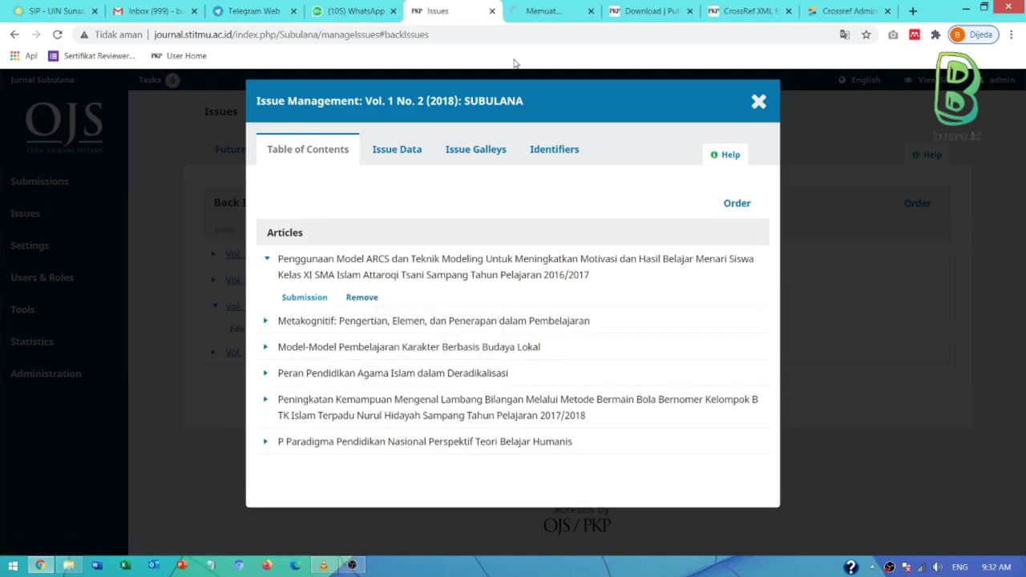
Unpublish the first article, assign DOI 10.47731/subulana.v1i2.11, and publish it again.
left_click(545, 11)
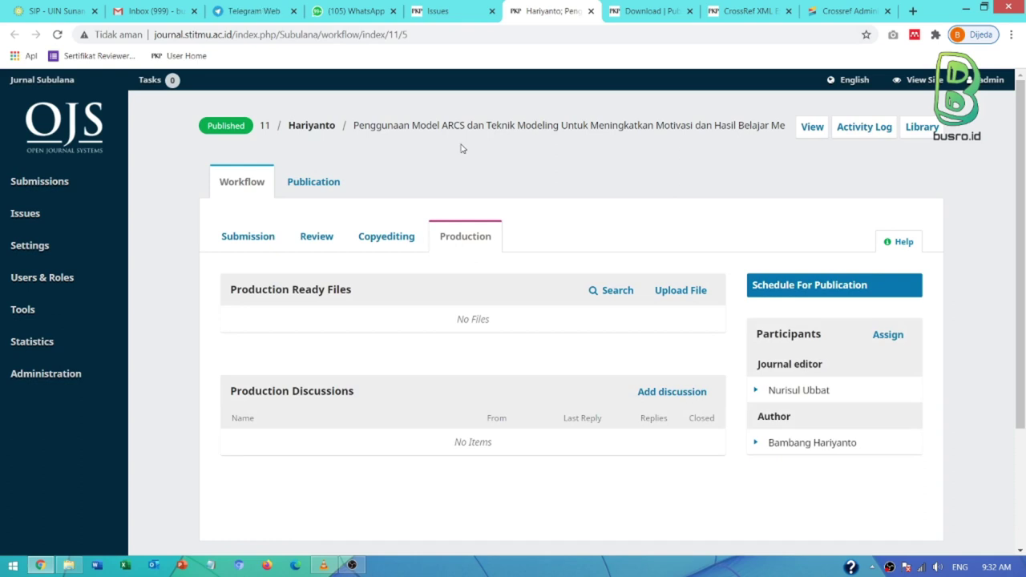
left_click(308, 182)
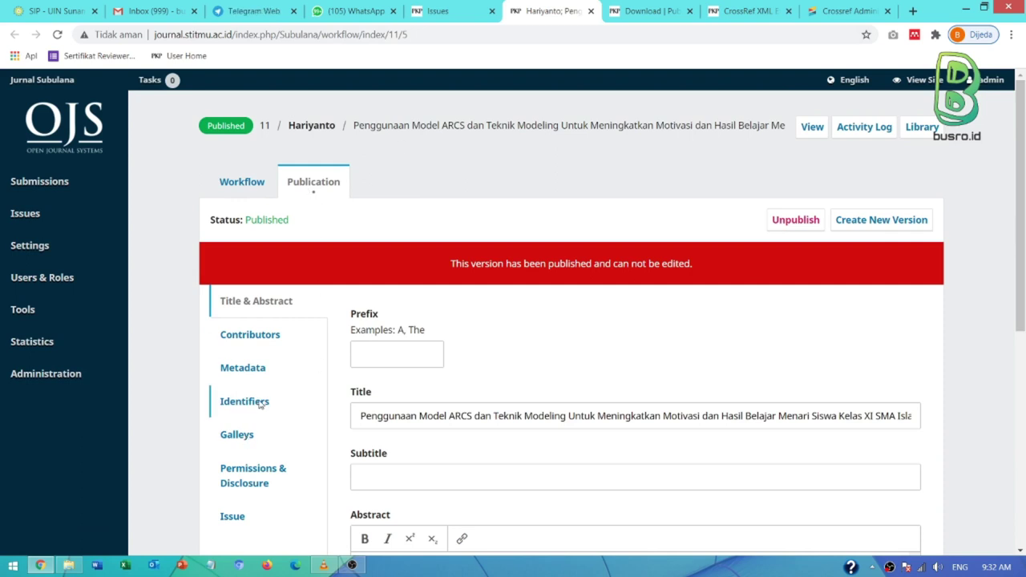
left_click(798, 222)
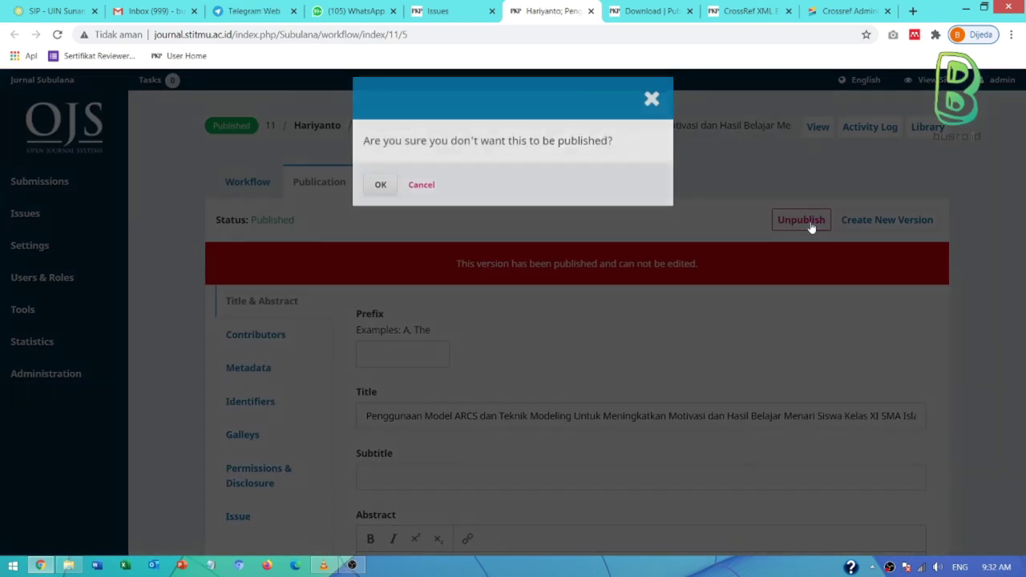
left_click(390, 194)
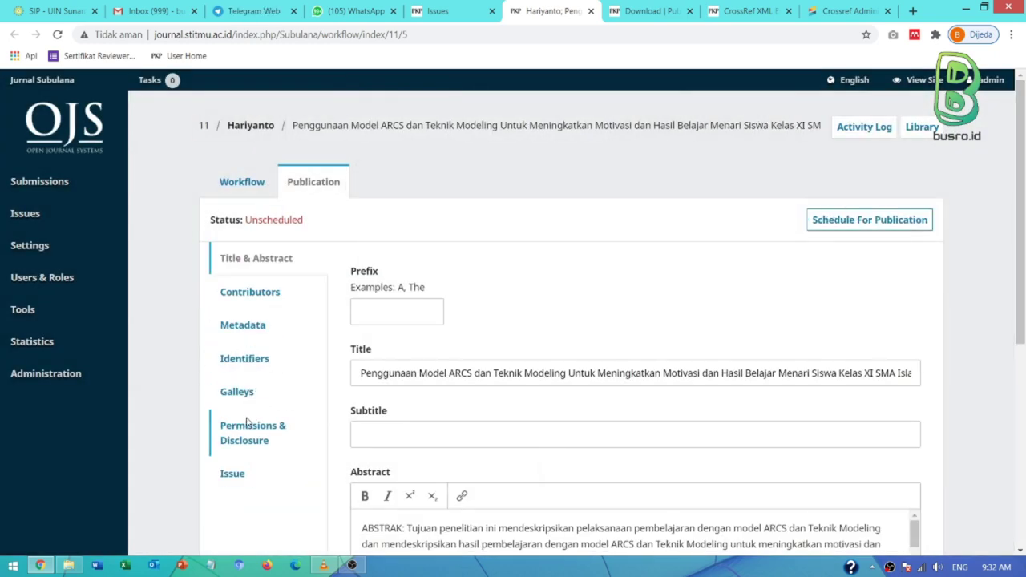
left_click(243, 325)
left_click(263, 358)
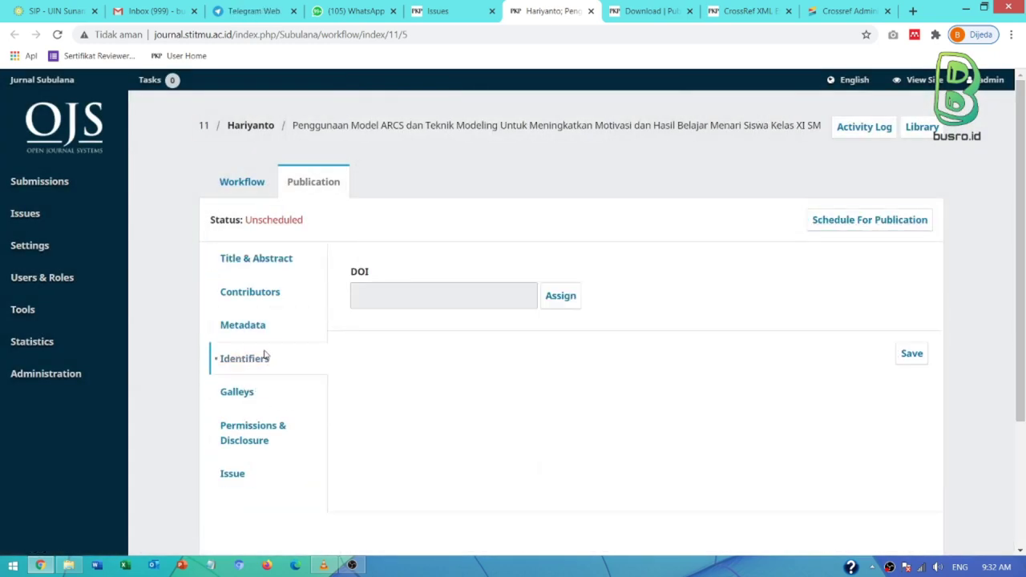
left_click(561, 297)
left_click(911, 354)
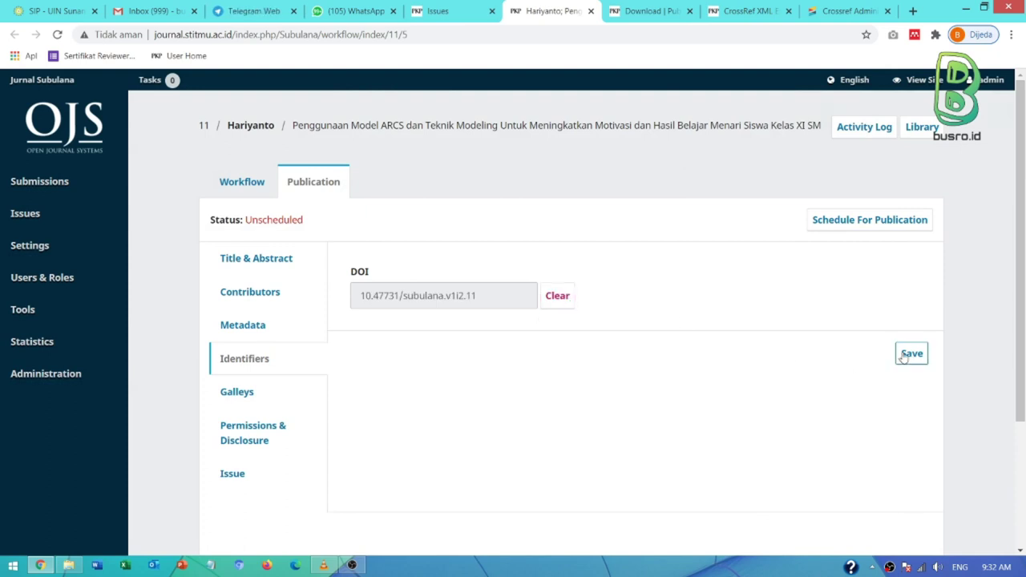
left_click(848, 226)
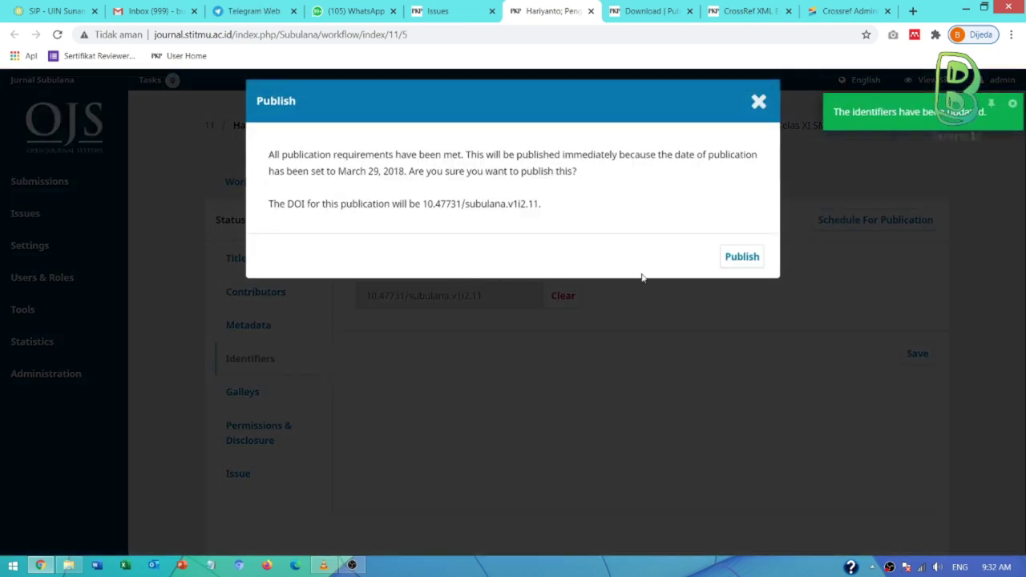
left_click(726, 257)
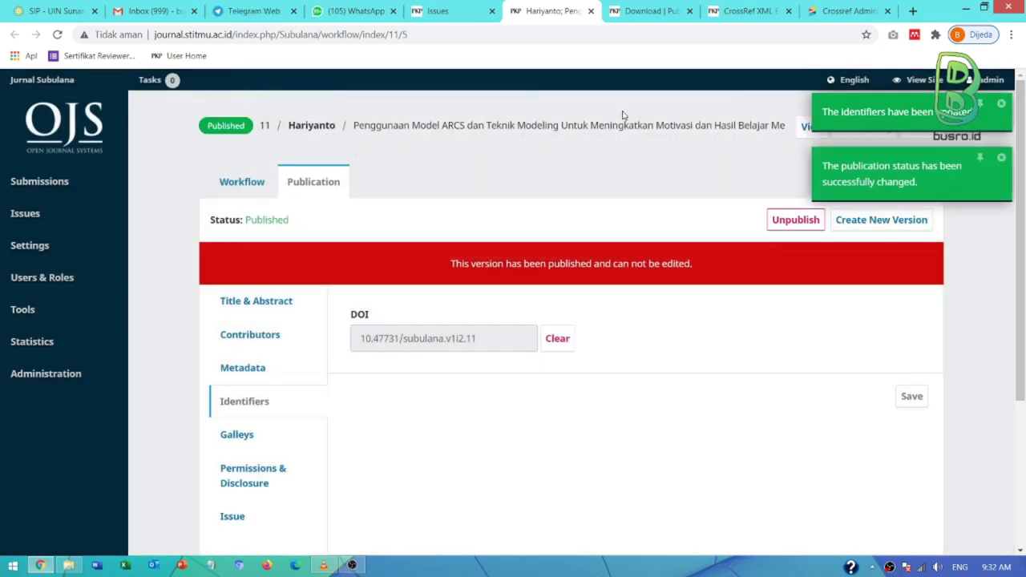
Open the Metakognitif article's submission in a new tab and close the first article's page.
left_click(441, 6)
left_click(265, 320)
right_click(314, 346)
left_click(353, 355)
left_click(532, 10)
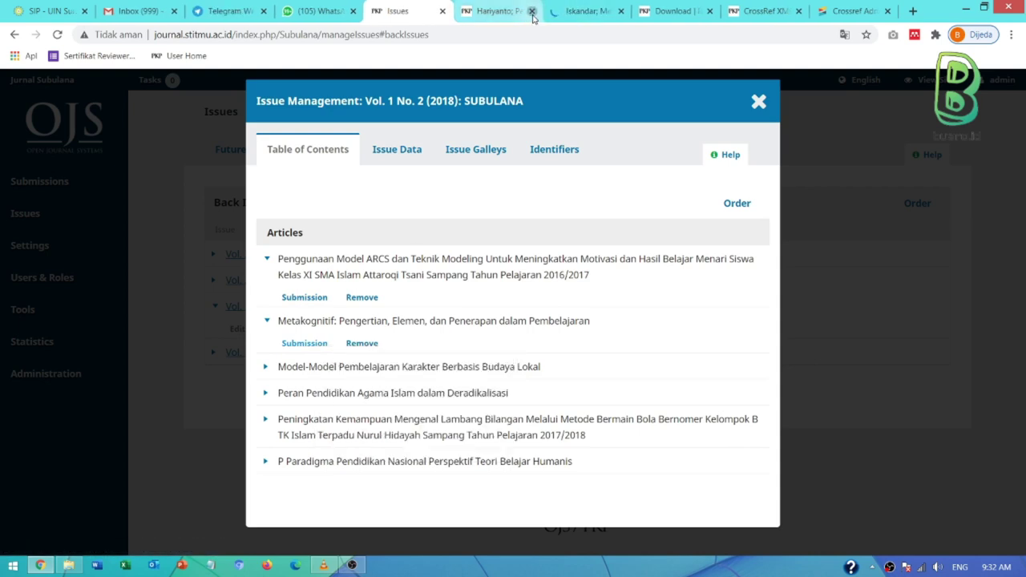
Unpublish the Metakognitif article, assign DOI 10.47731/subulana.v1i2.12, republish it, and close its page.
left_click(492, 11)
left_click(322, 187)
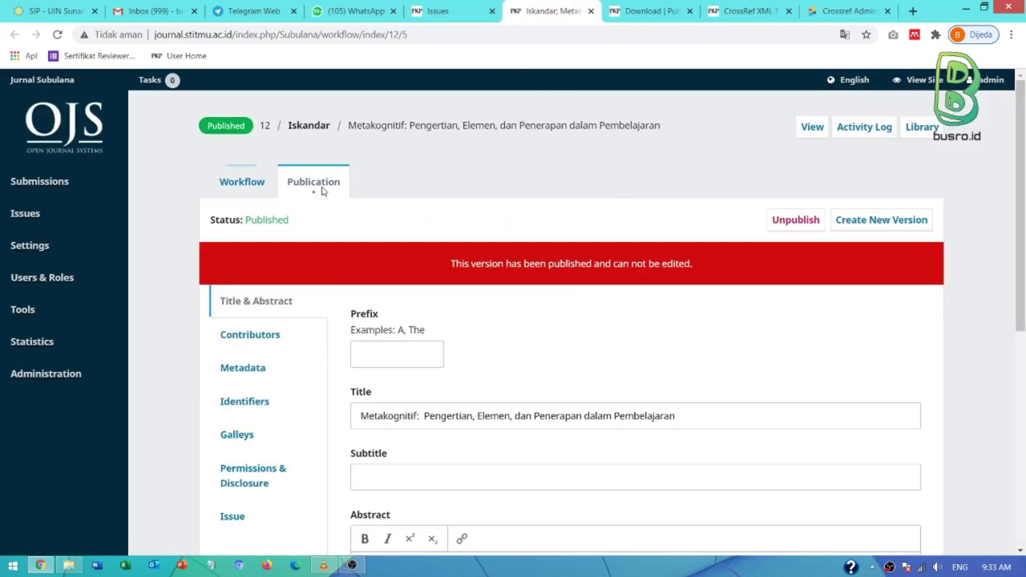
left_click(795, 220)
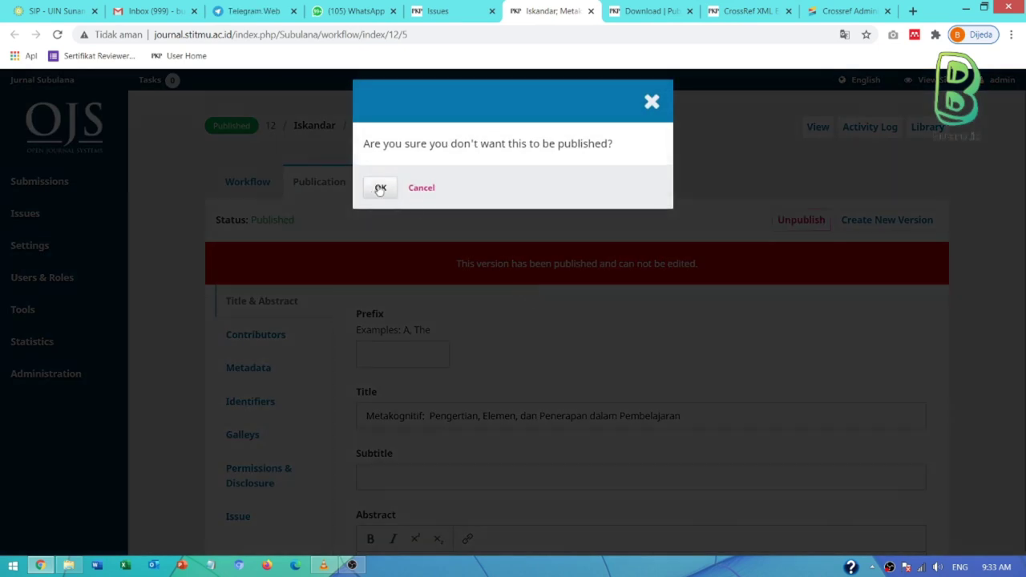
left_click(378, 187)
left_click(260, 359)
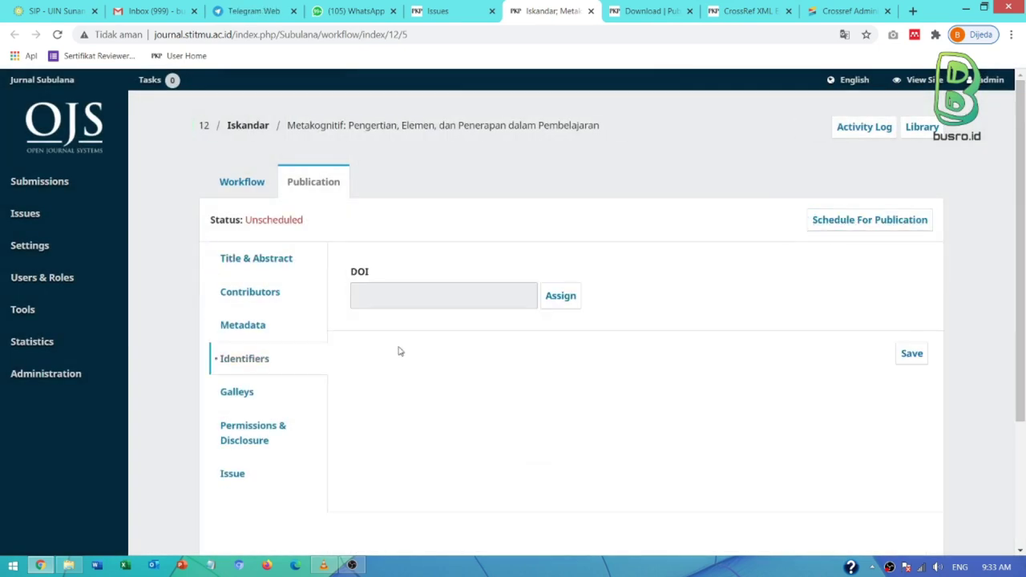
left_click(563, 298)
left_click(911, 354)
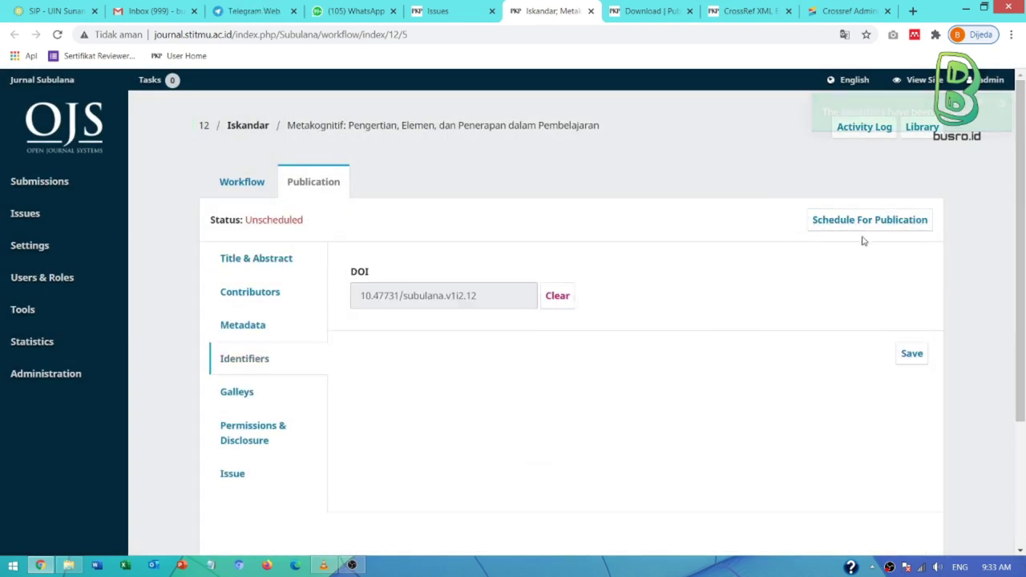
left_click(862, 228)
left_click(741, 257)
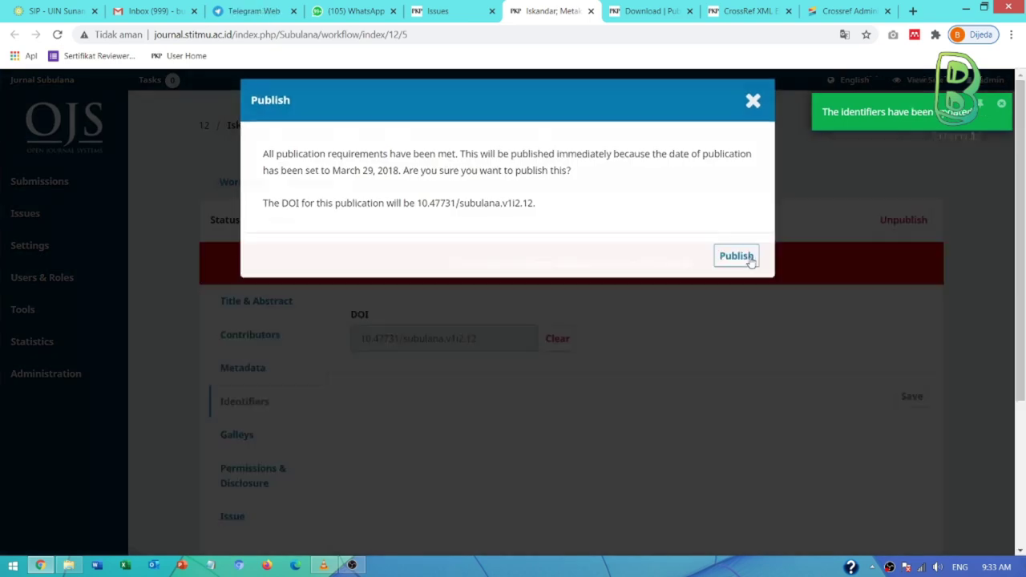
left_click(590, 11)
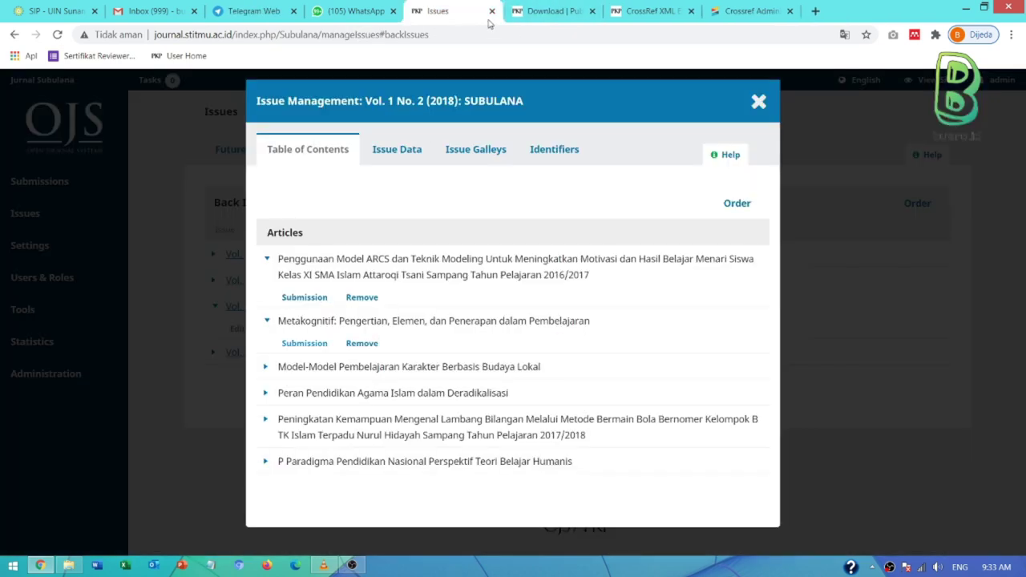
Open the third article's submission in a new tab and unpublish it.
right_click(298, 389)
left_click(321, 399)
key("ctrl+Tab")
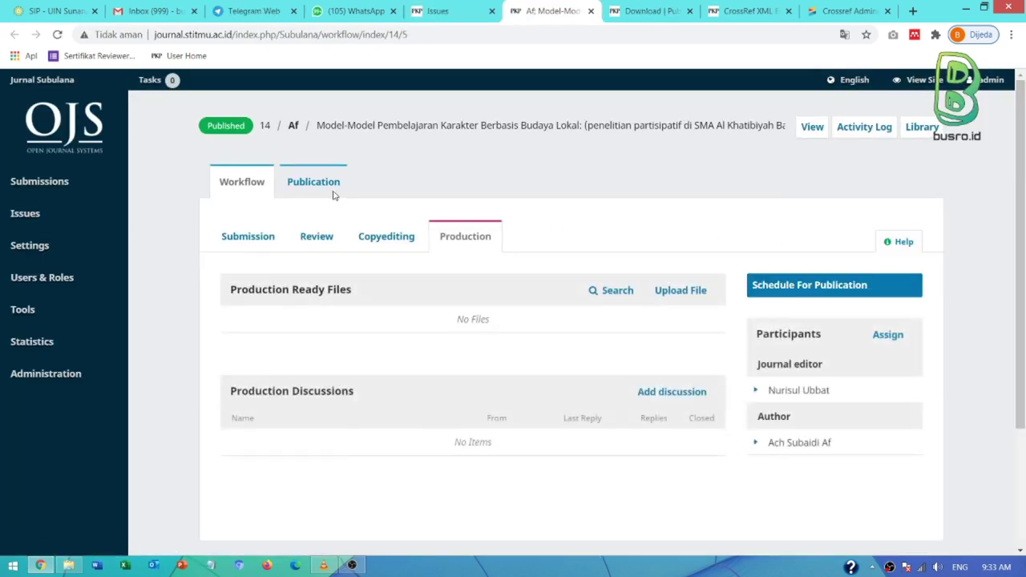
left_click(337, 189)
left_click(800, 220)
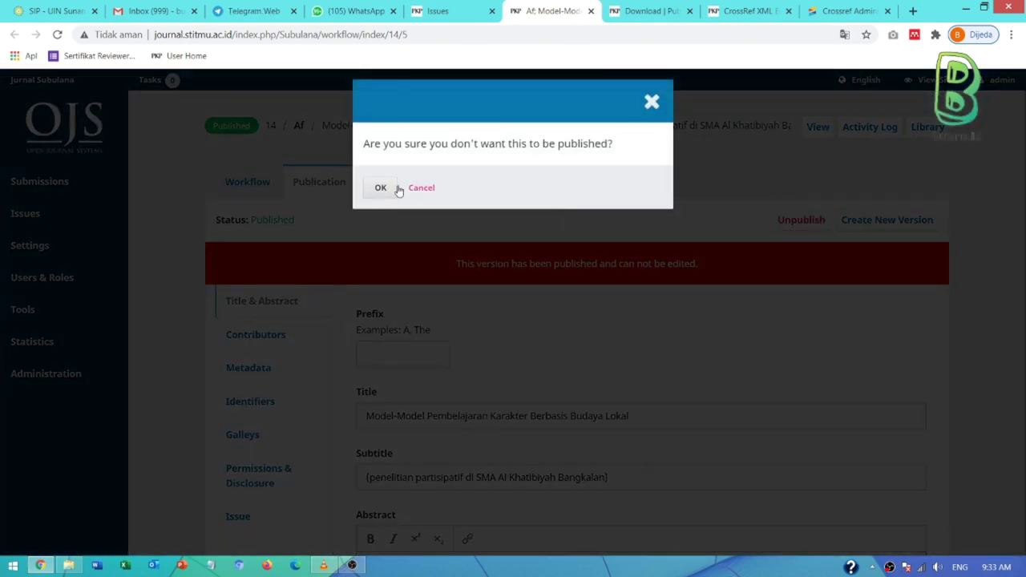
left_click(385, 188)
left_click(806, 223)
left_click(380, 187)
Assign DOI 10.47731/subulana.v1i2.14 to Model-Model Pembelajaran Karakter Berbasis Budaya Lokal and republish it.
scroll(359, 262, "down", 3)
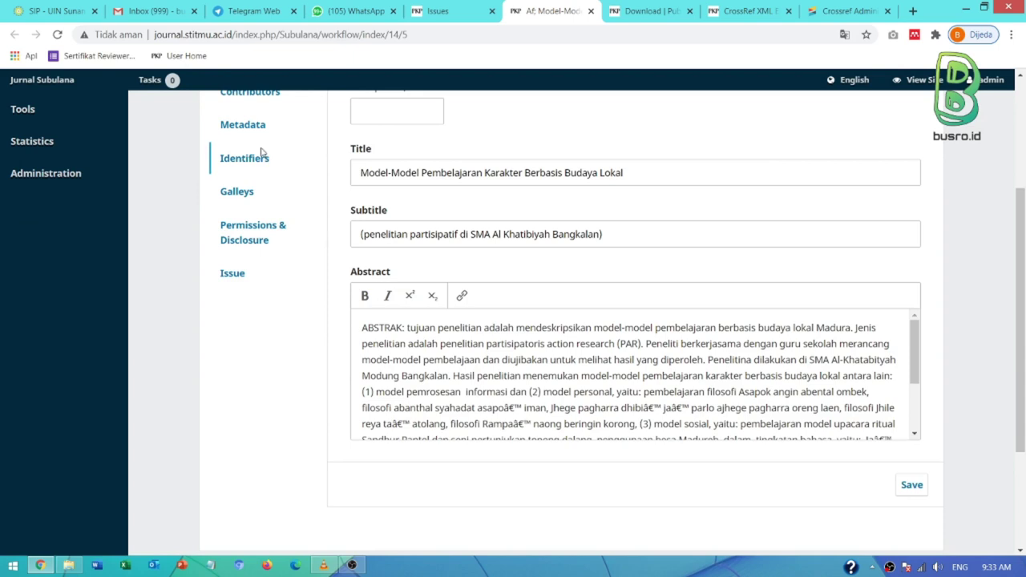
left_click(252, 160)
left_click(561, 128)
left_click(912, 177)
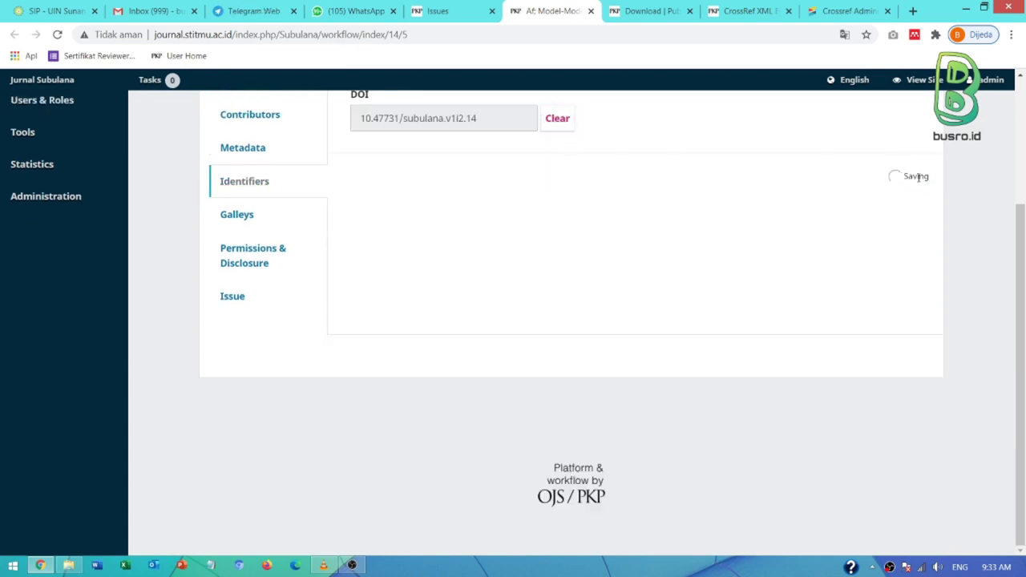
scroll(470, 266, "up", 3)
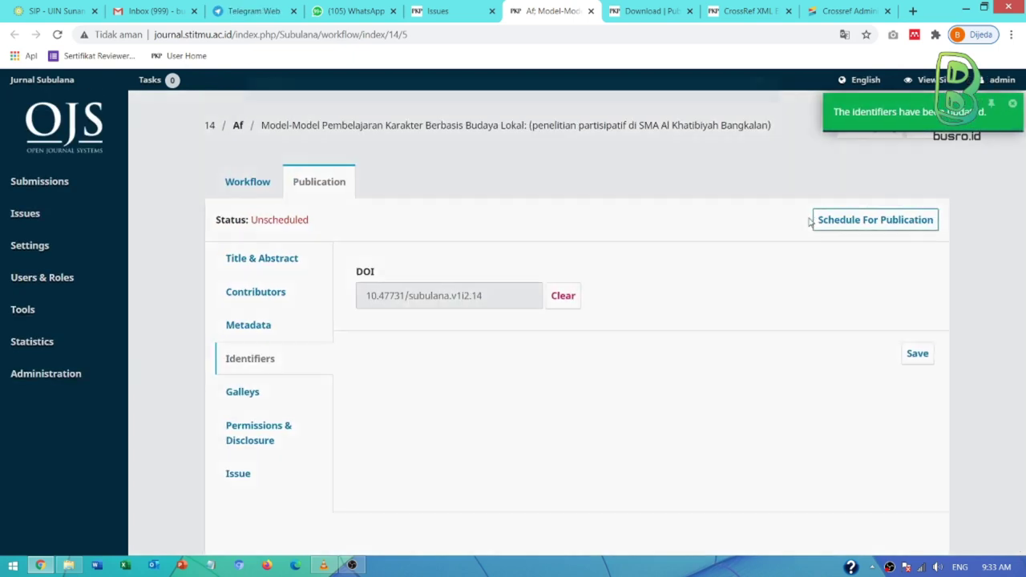
left_click(870, 219)
left_click(736, 249)
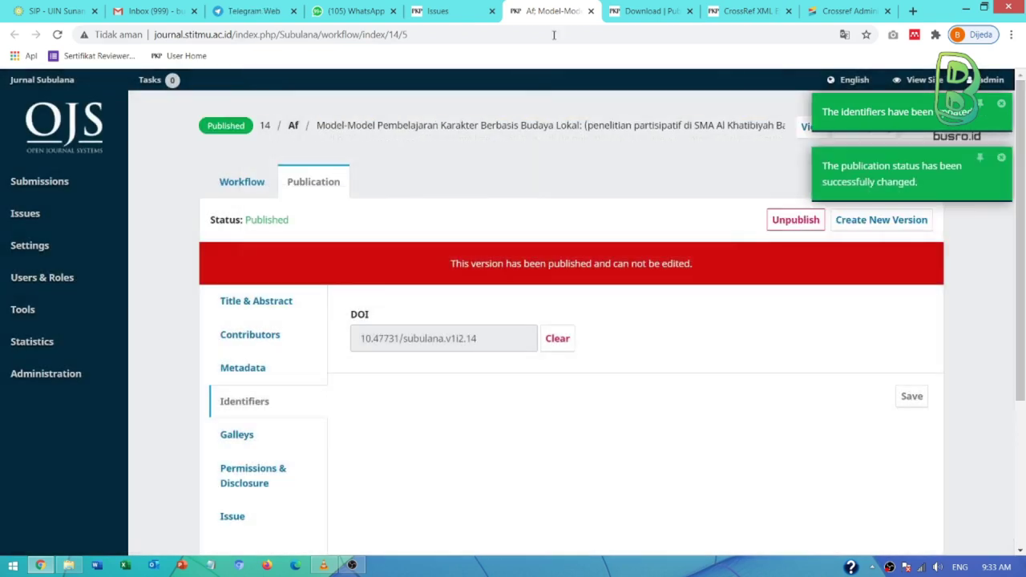
left_click(591, 10)
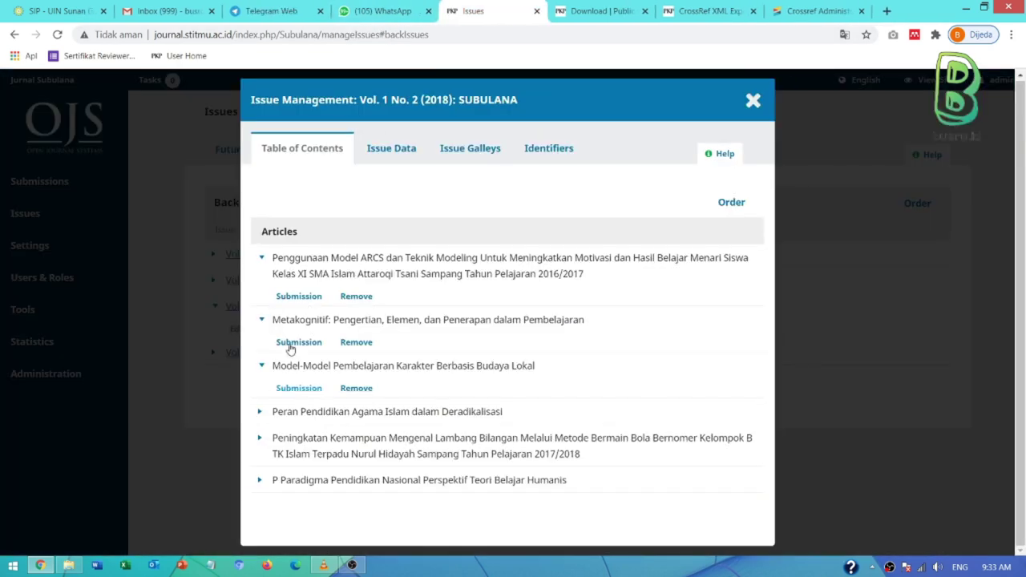
Open the Peran Pendidikan Agama Islam submission in a new tab and unpublish it.
left_click(259, 411)
right_click(295, 434)
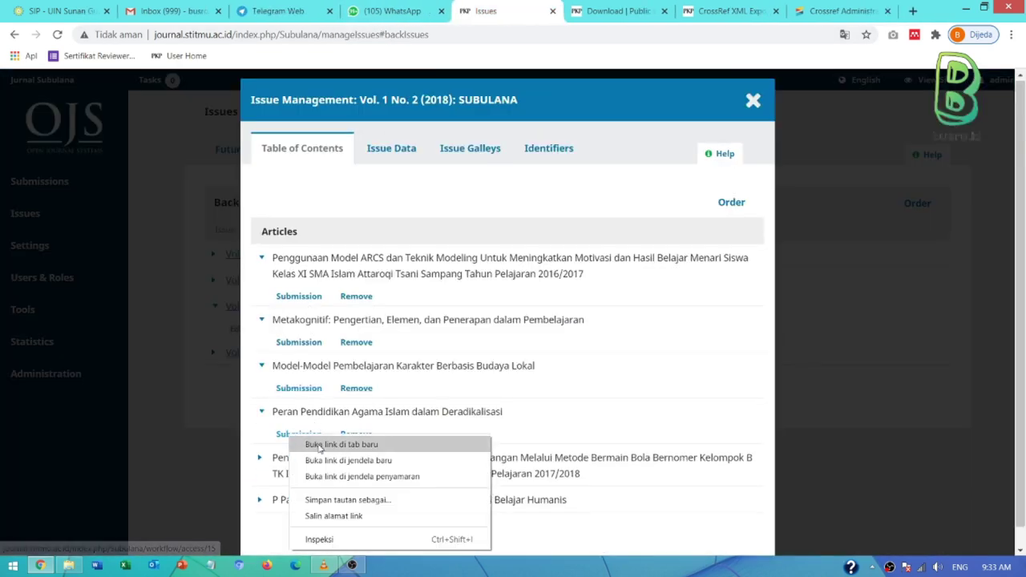
left_click(329, 445)
left_click(553, 10)
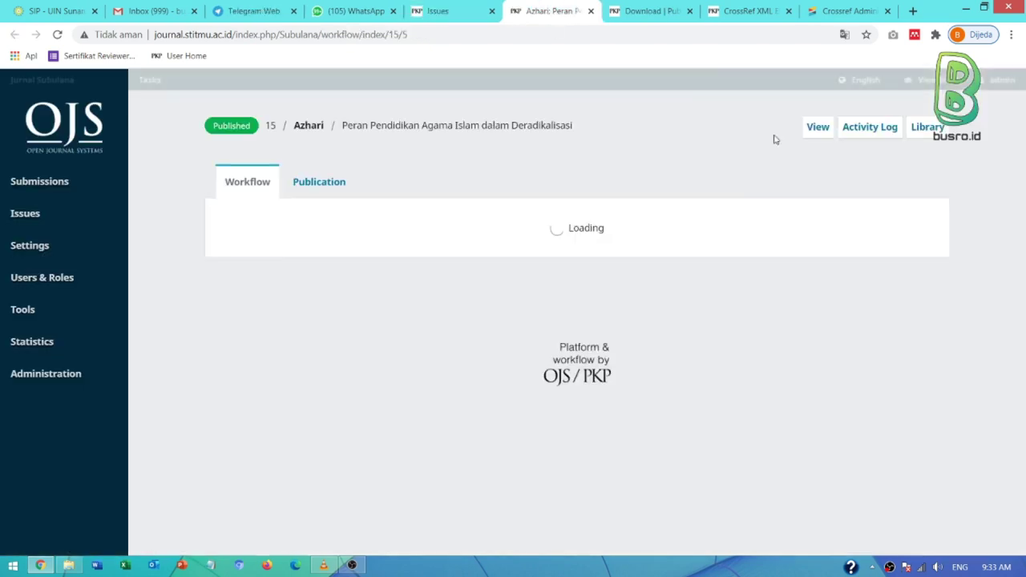
left_click(313, 182)
left_click(789, 221)
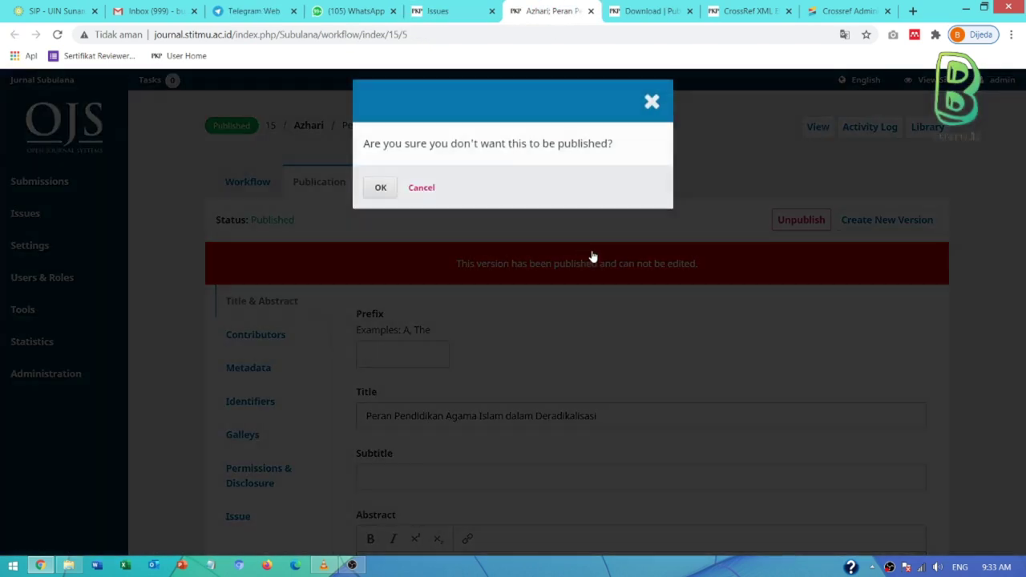
left_click(375, 188)
Assign and save a DOI for Peran Pendidikan Agama Islam, republish it, and close its page.
left_click(256, 359)
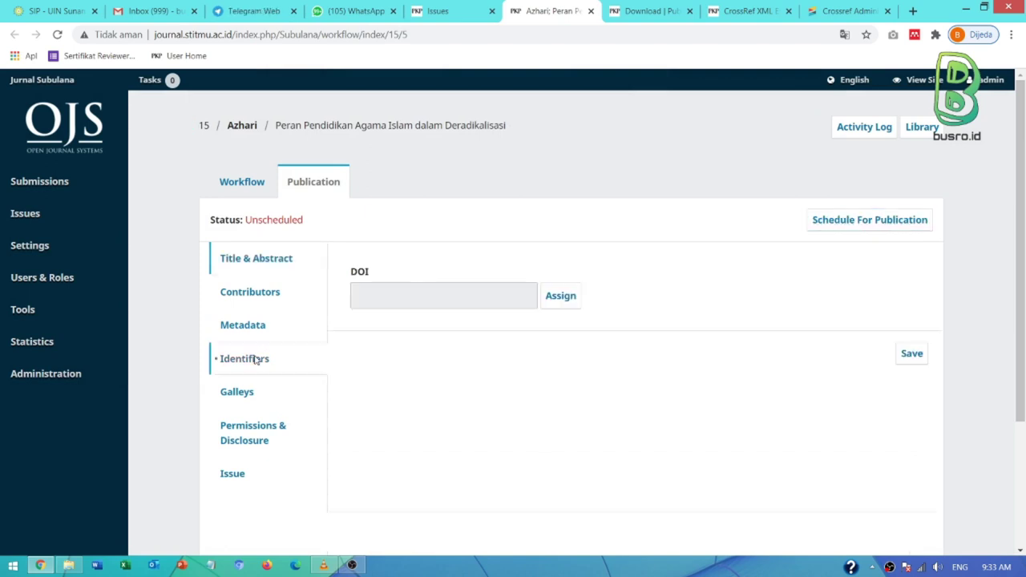
left_click(560, 296)
left_click(911, 353)
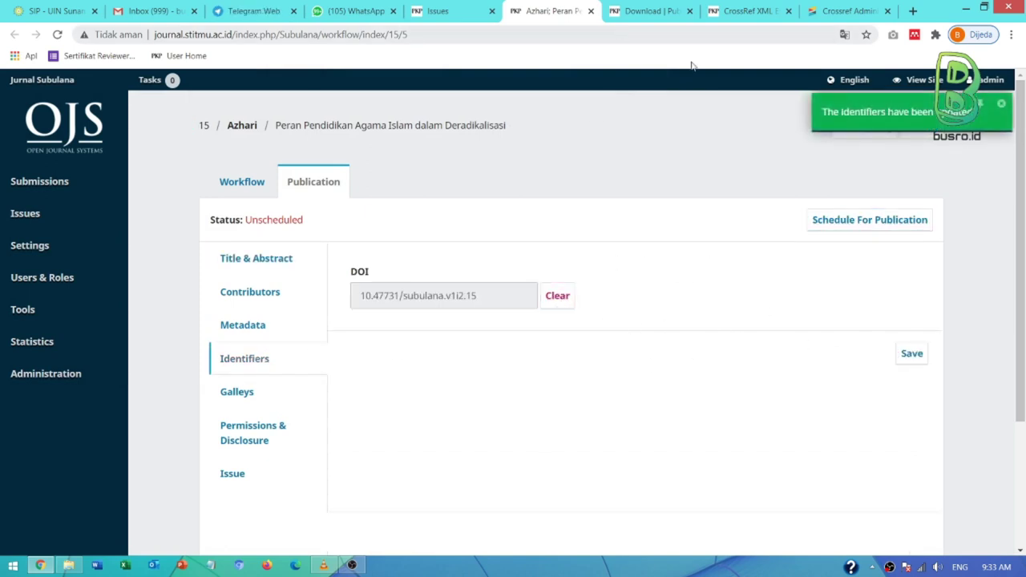
left_click(853, 220)
left_click(741, 257)
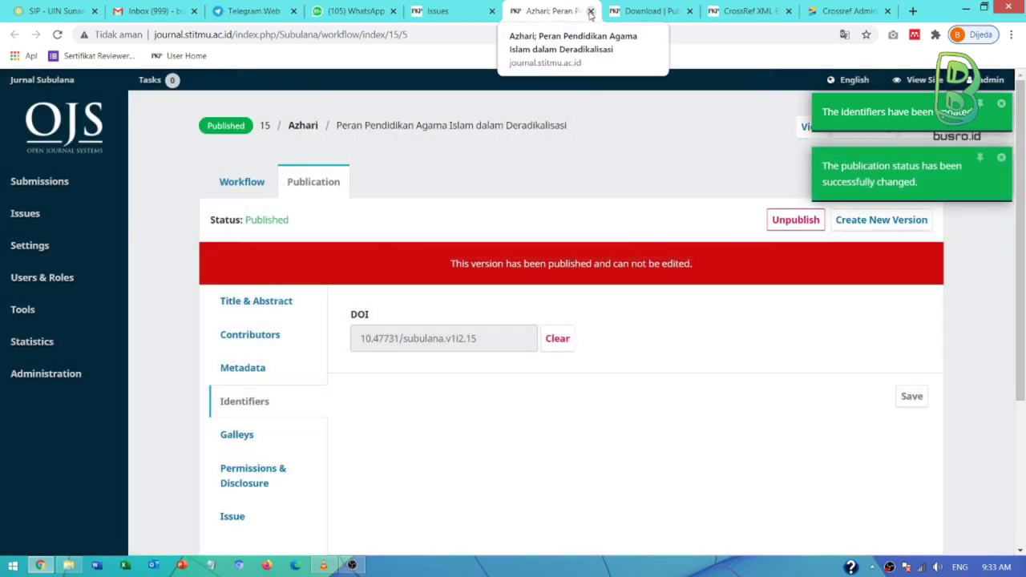
left_click(591, 13)
Open the Peningkatan Kemampuan Mengenal Lambang Bilangan submission in a new tab and unpublish it.
scroll(281, 457, "down", 1)
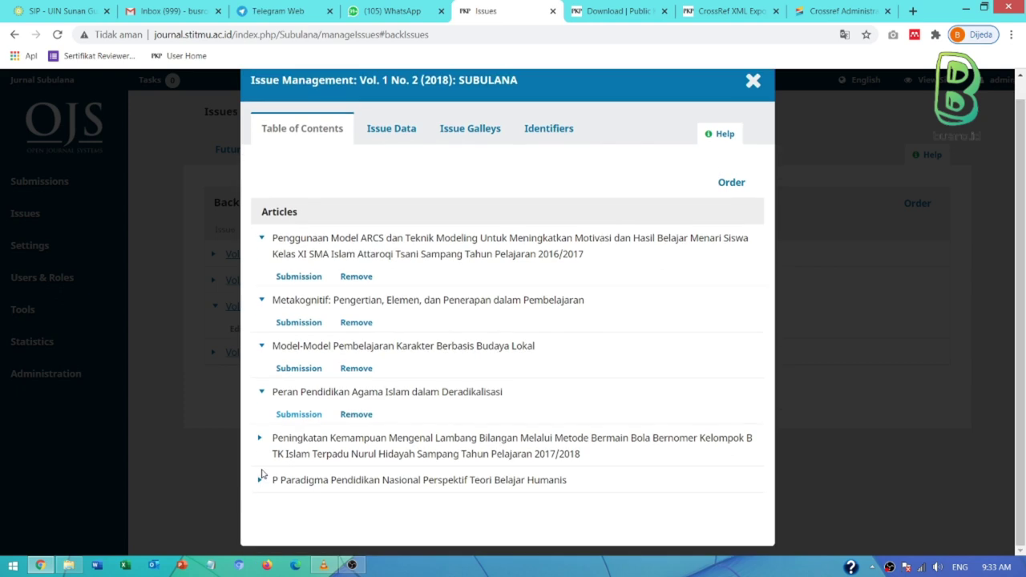
left_click(262, 446)
right_click(315, 367)
left_click(365, 368)
key("ctrl+Tab")
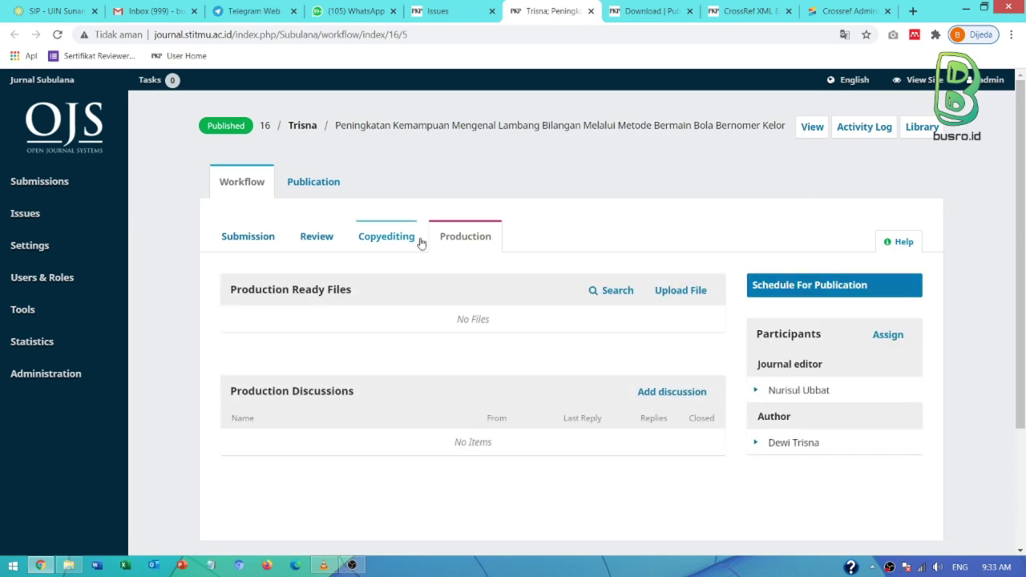
left_click(330, 182)
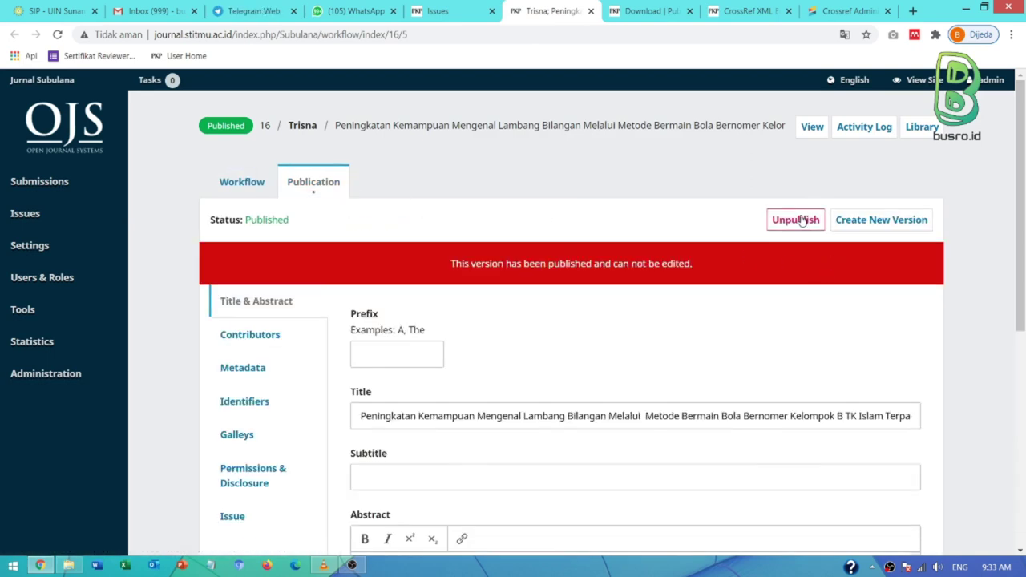
left_click(803, 219)
left_click(381, 188)
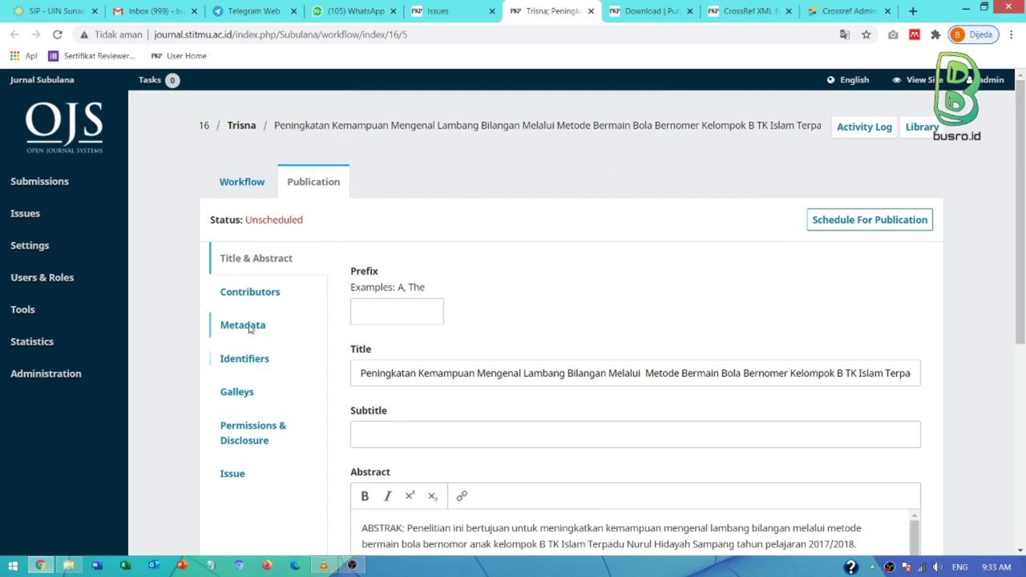
Assign DOI 10.47731/subulana.v1i2.16 to Peningkatan Kemampuan and publish it again.
left_click(255, 360)
left_click(552, 299)
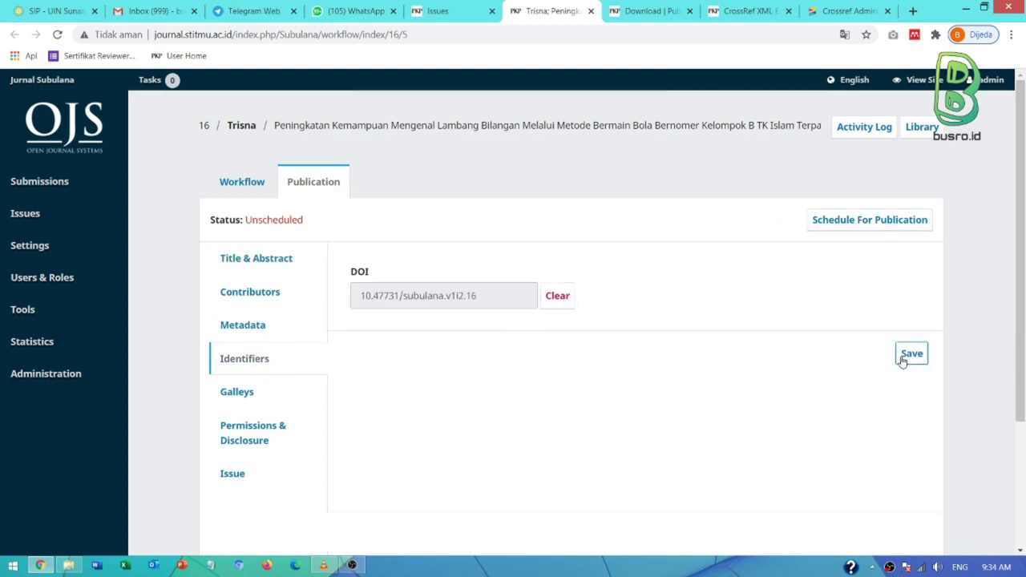
left_click(825, 224)
left_click(733, 258)
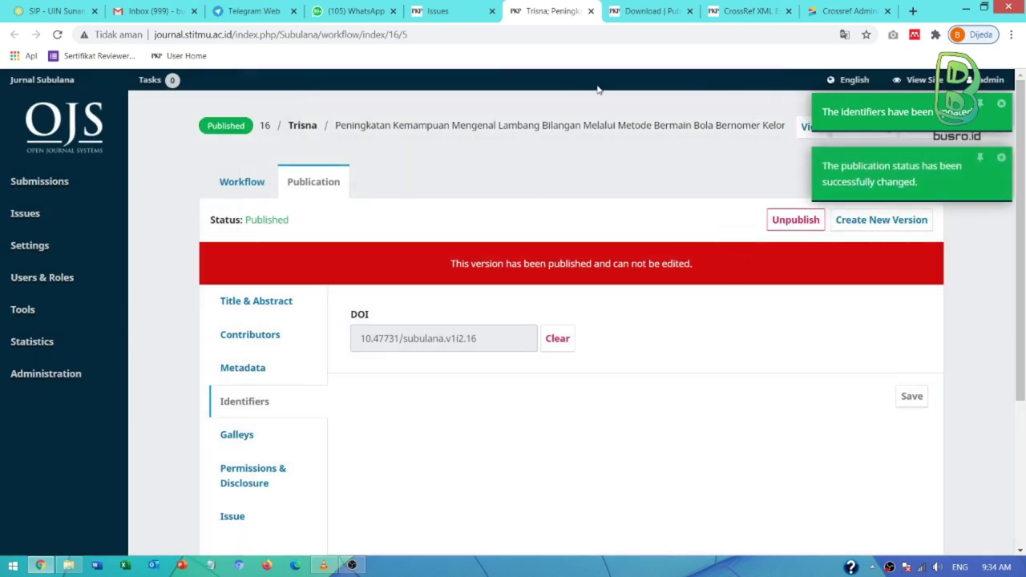
Open the last article, Paradigma Pendidikan Nasional, in a new tab and unpublish it.
left_click(591, 11)
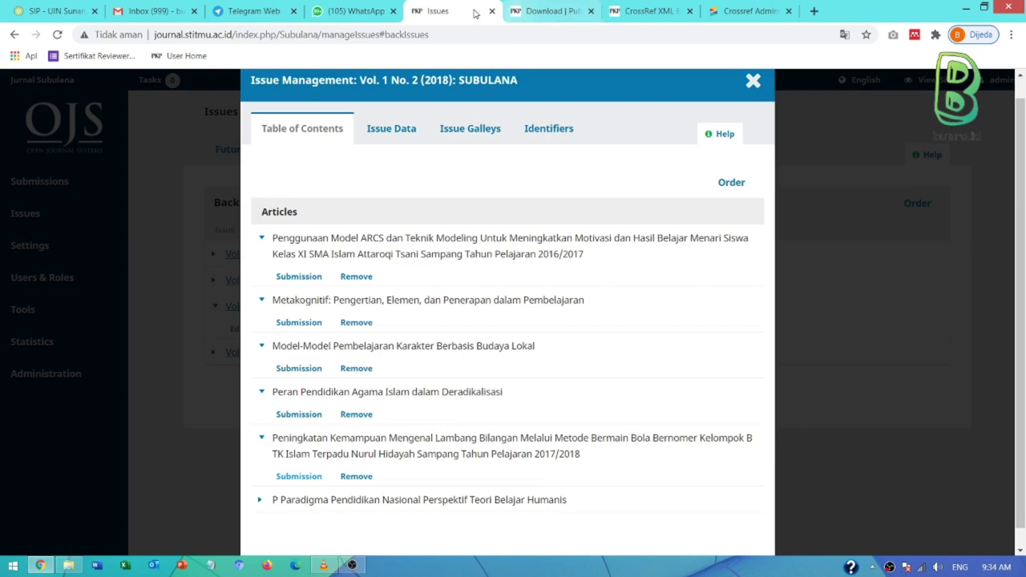
scroll(356, 430, "down", 1)
right_click(282, 498)
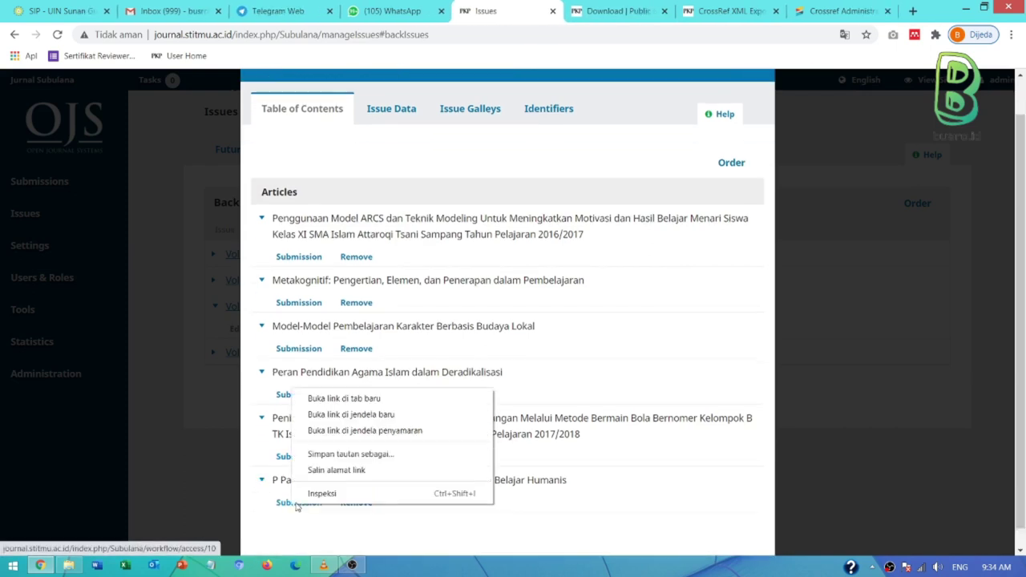
left_click(345, 396)
left_click(559, 8)
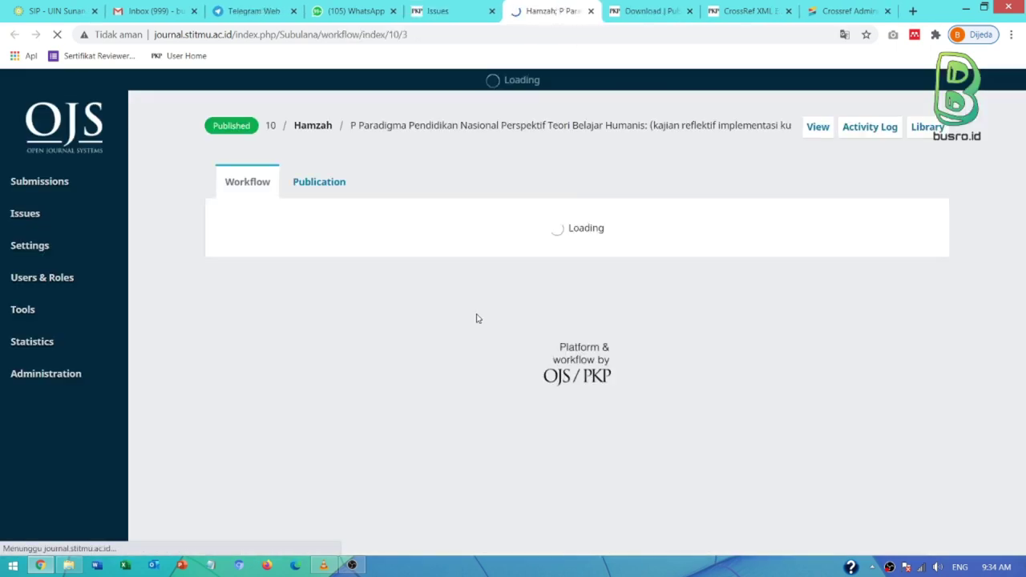
left_click(308, 183)
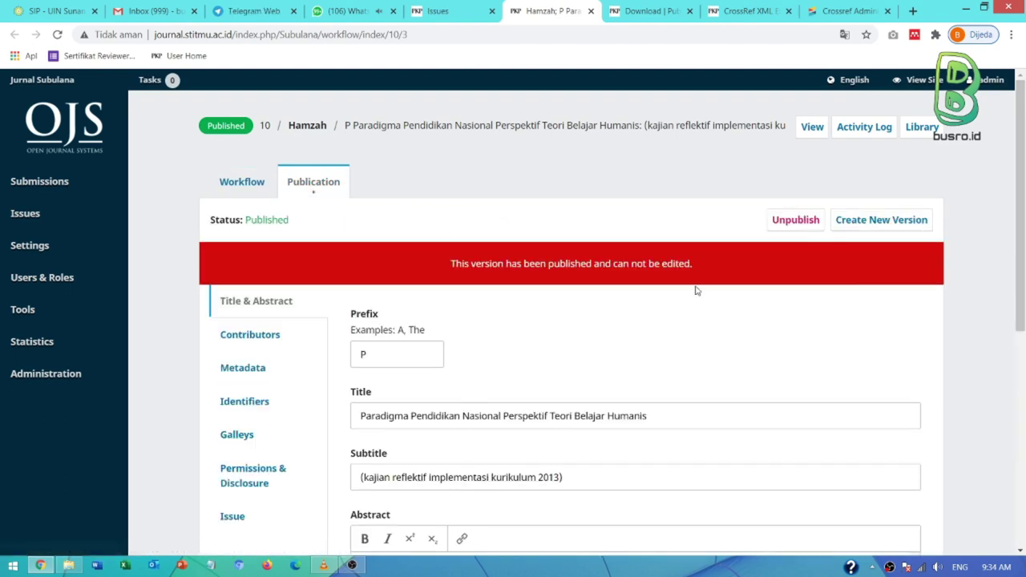
left_click(792, 225)
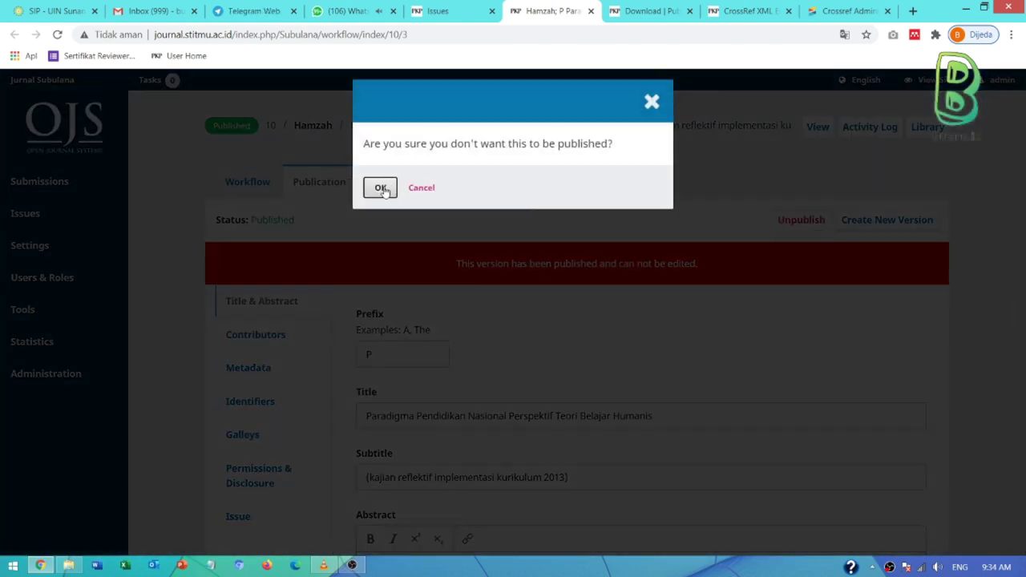
left_click(381, 189)
Assign DOI 10.47731/subulana.v1i2.10, republish the article, and return to the issue contents.
left_click(239, 359)
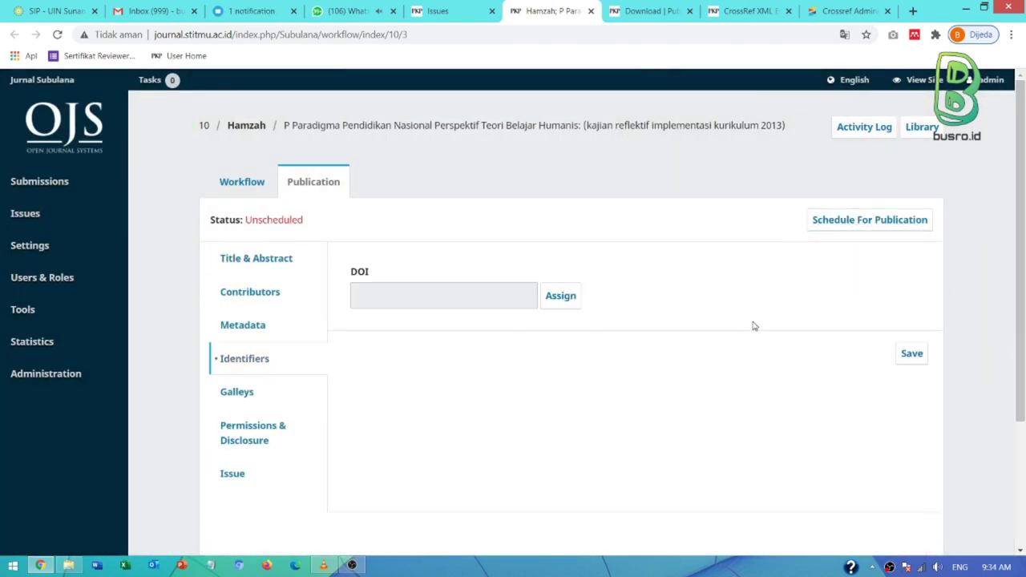
left_click(562, 297)
left_click(919, 361)
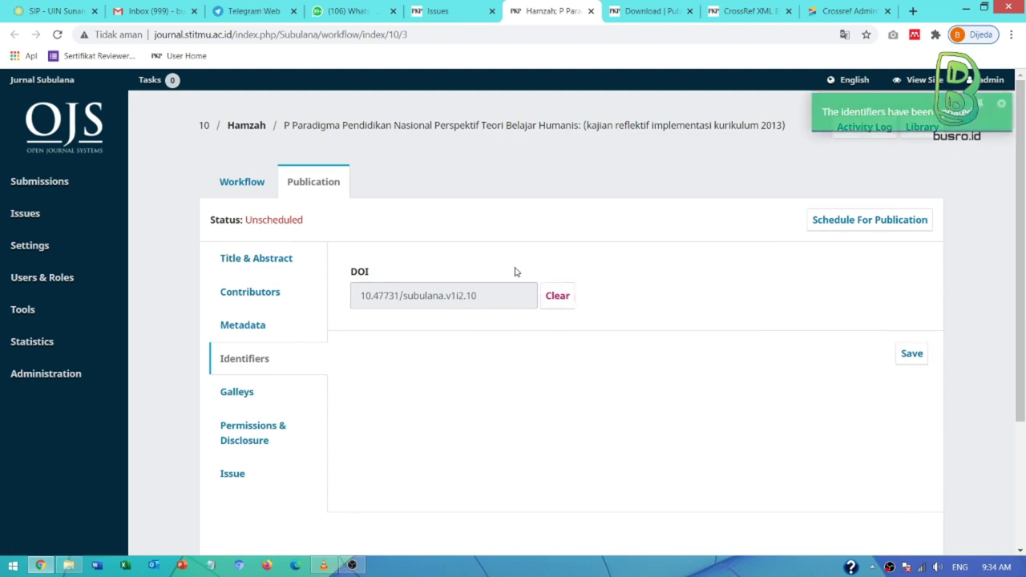
left_click(847, 220)
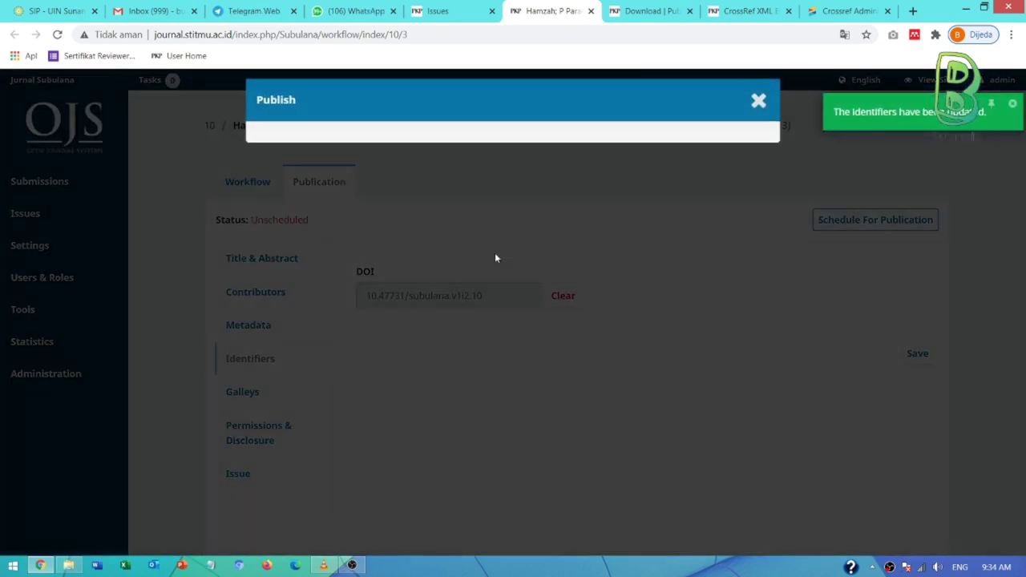
left_click(739, 258)
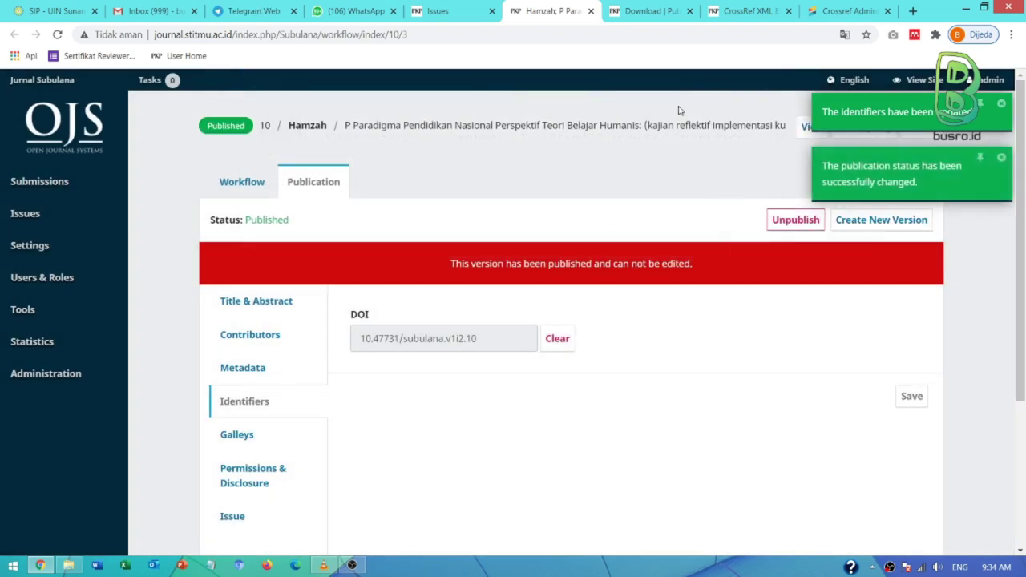
left_click(450, 10)
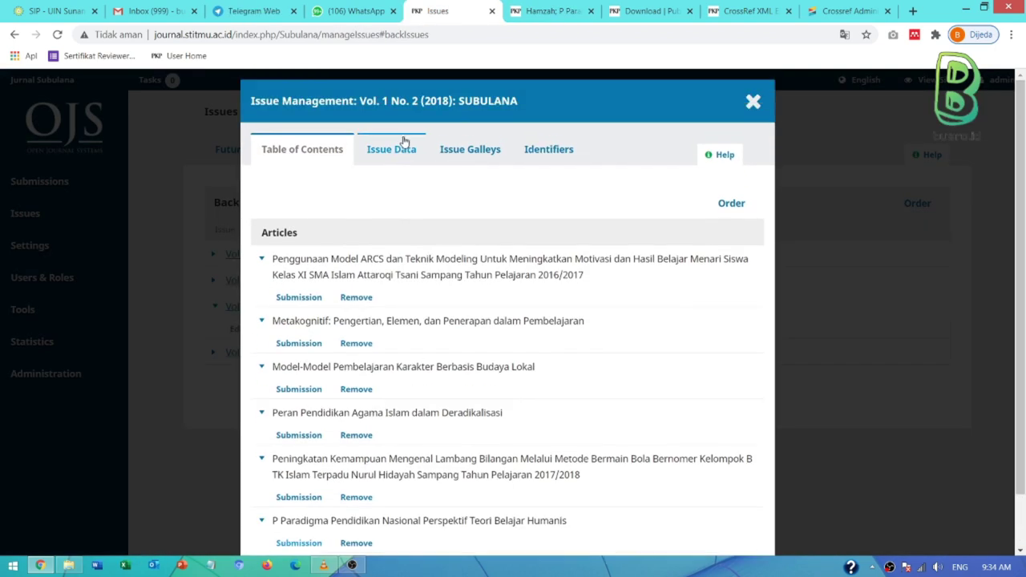
Check the Vol. 1 No. 2 issue's Issue Data, then close the Issue Management window.
left_click(393, 156)
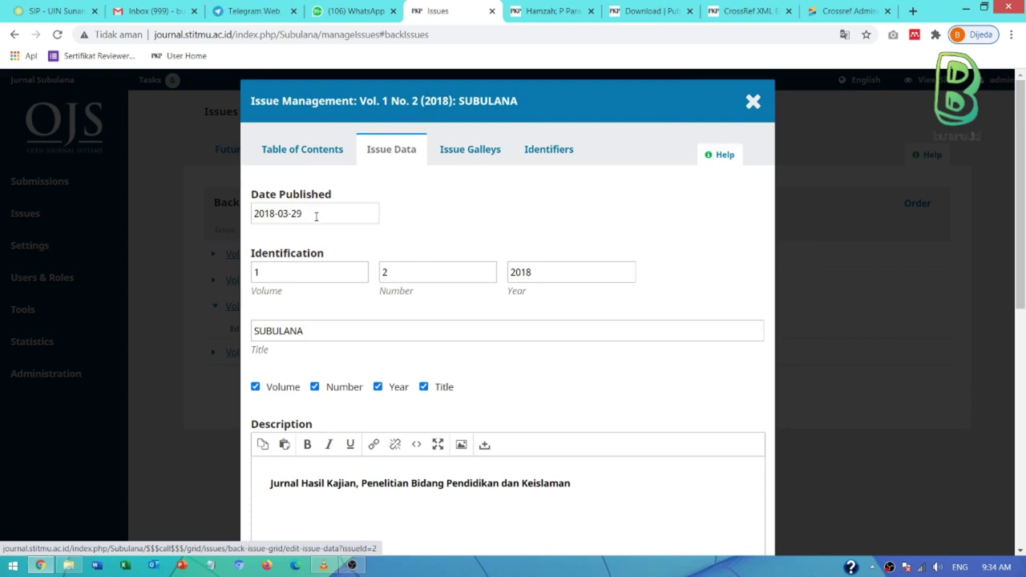
scroll(437, 313, "down", 2)
scroll(437, 313, "up", 2)
left_click(754, 102)
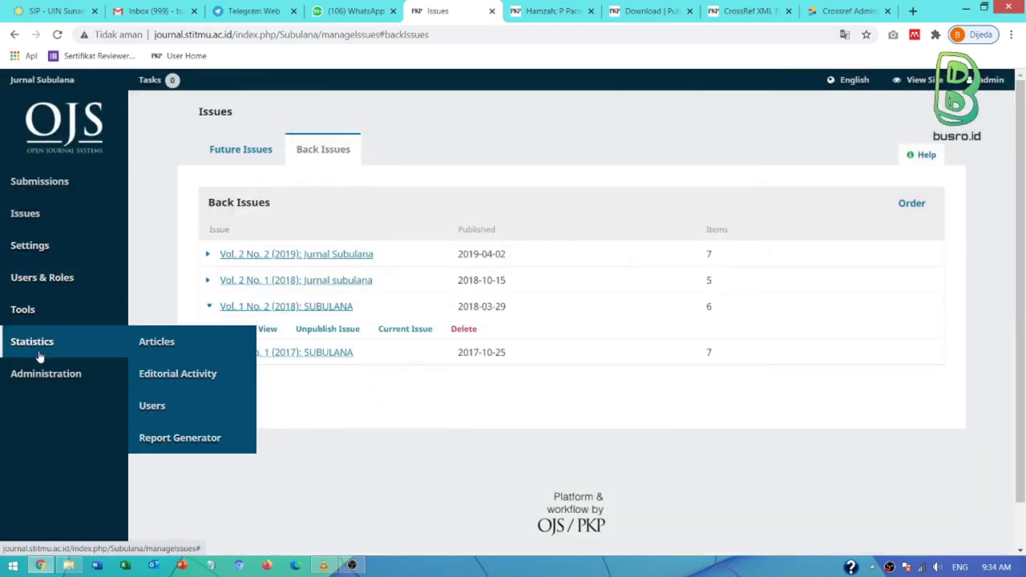
Go to Tools > Import/Export and open the CrossRef XML Export Plugin.
mouse_move(41, 314)
left_click(172, 313)
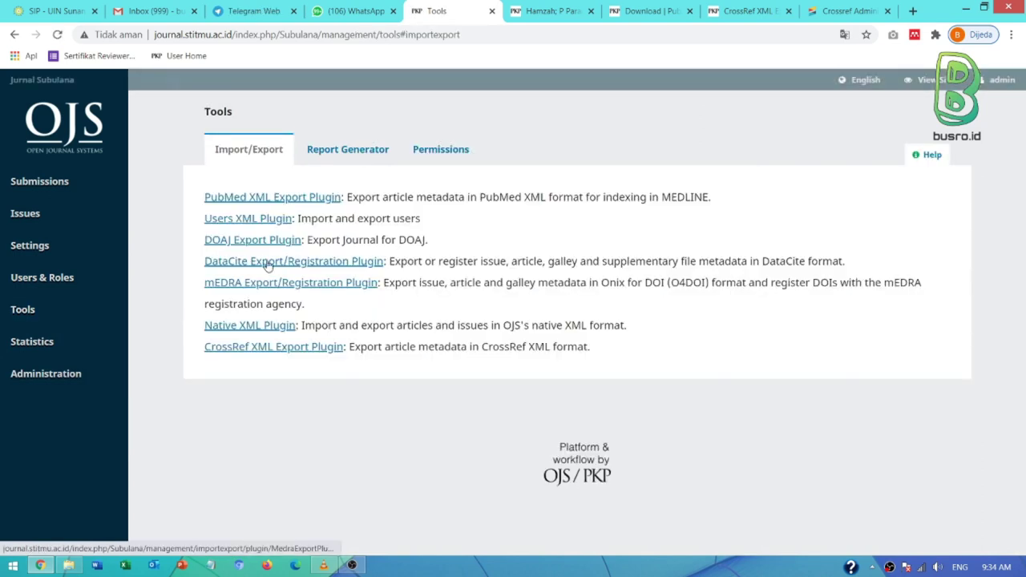
left_click(252, 348)
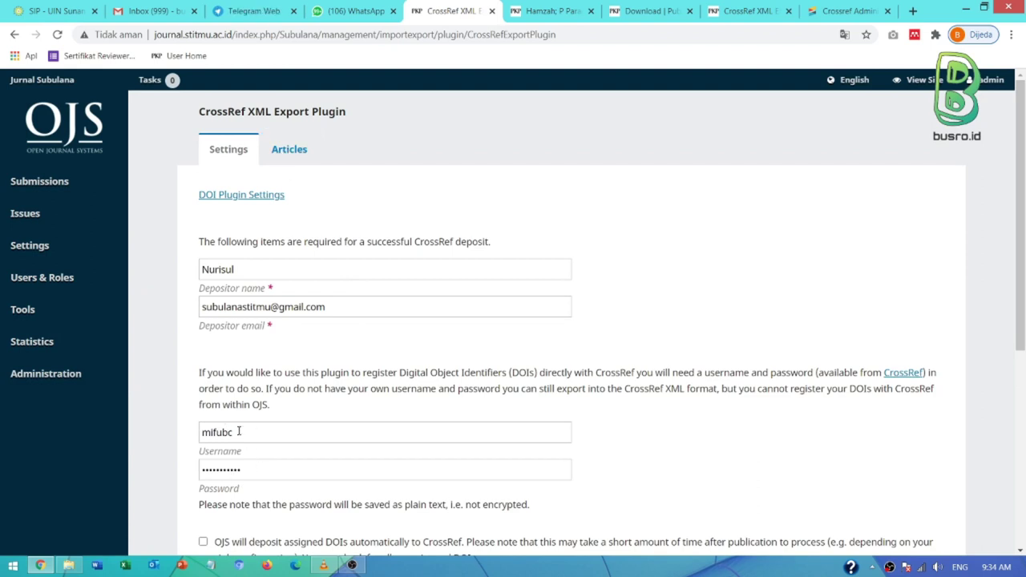
Open the CrossRef XML Export Plugin's Articles list and expand its Any Issue search filter.
left_click(295, 154)
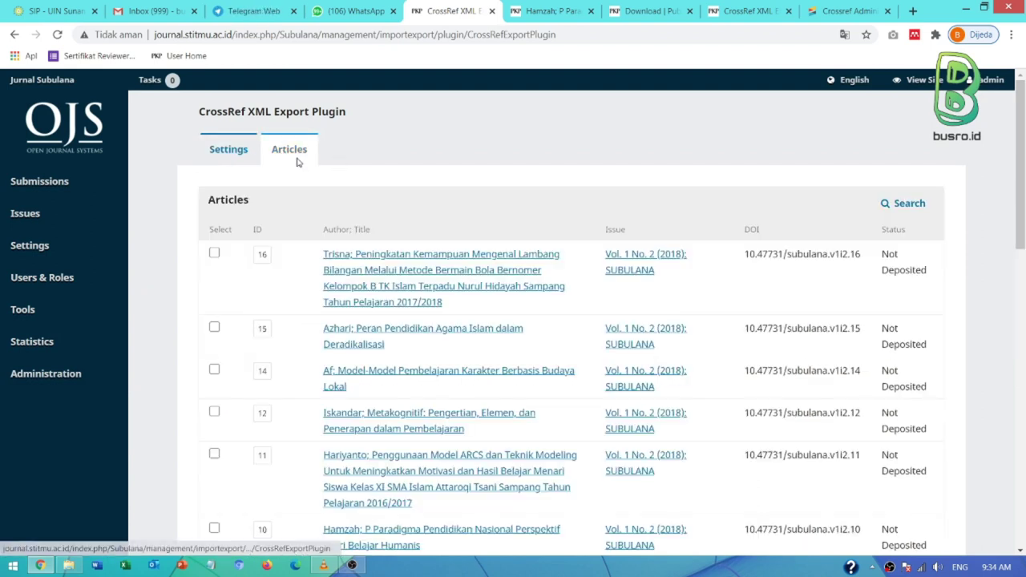
scroll(403, 350, "down", 10)
scroll(403, 350, "up", 3)
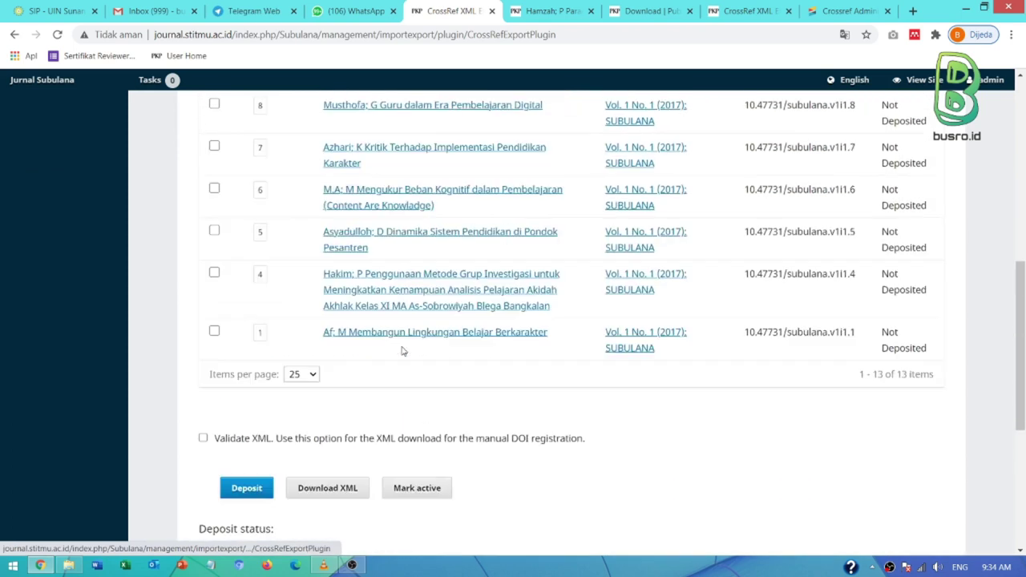
scroll(403, 350, "up", 7)
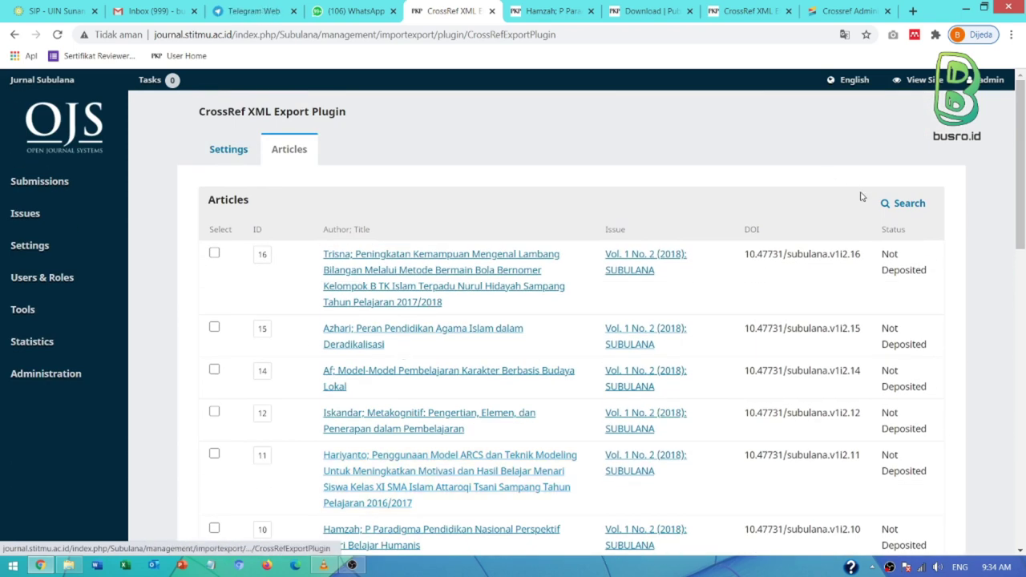
left_click(895, 203)
left_click(304, 267)
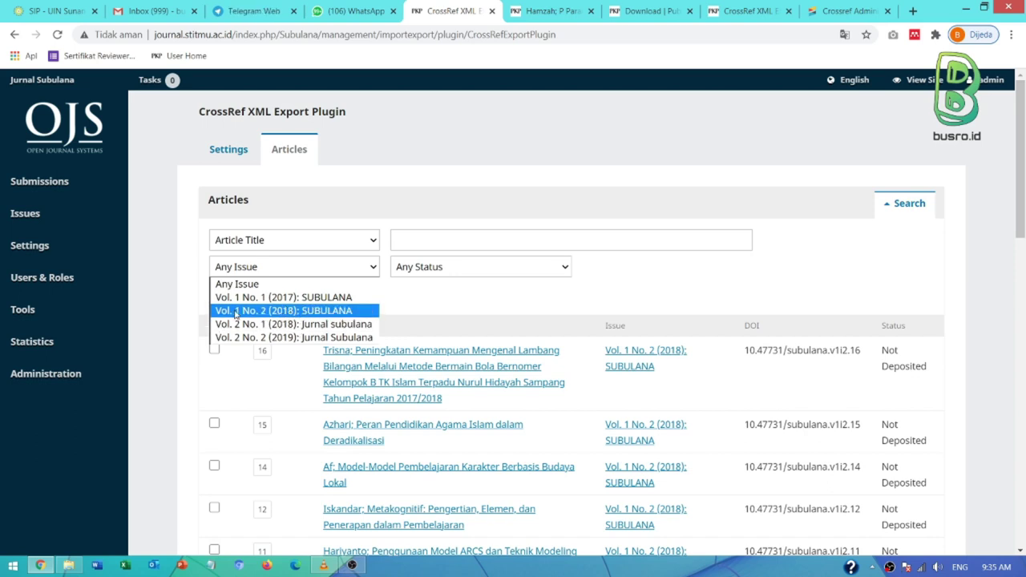
Filter the CrossRef article list to the Vol. 1 No. 2 (2018): SUBULANA issue.
left_click(287, 311)
left_click(233, 294)
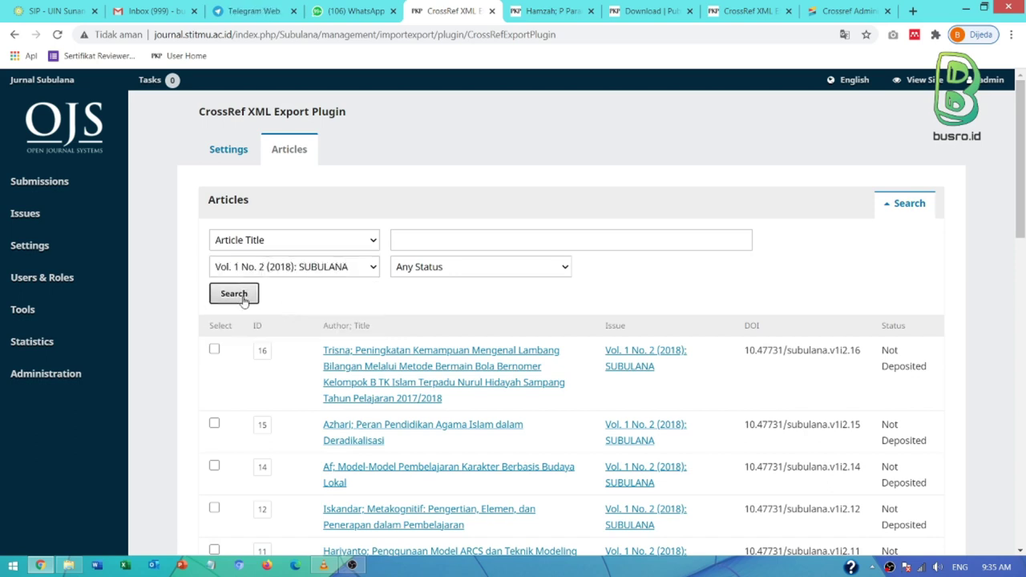
scroll(396, 275, "down", 2)
scroll(267, 300, "up", 2)
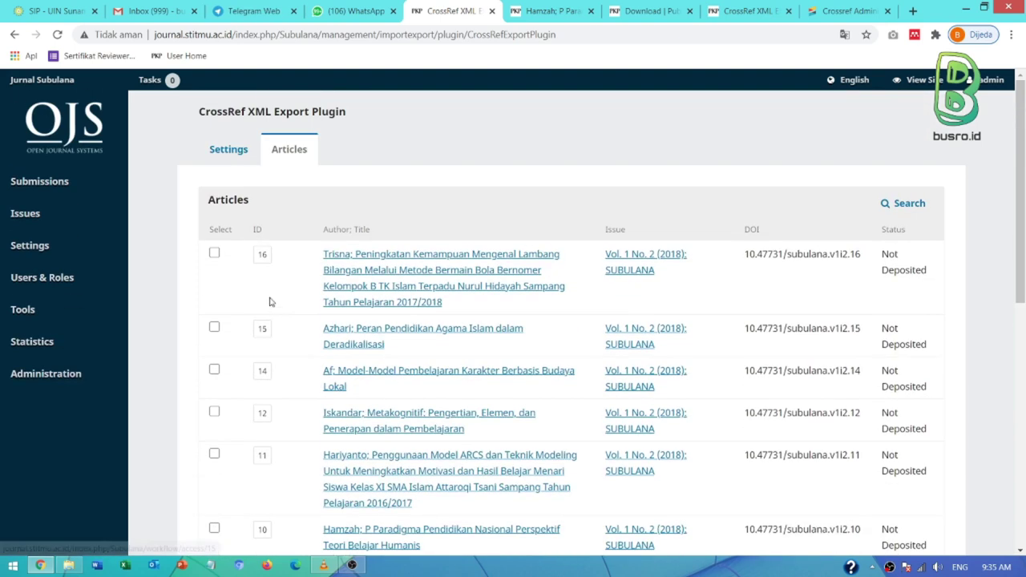
scroll(238, 280, "down", 2)
scroll(268, 291, "down", 1)
scroll(203, 230, "up", 3)
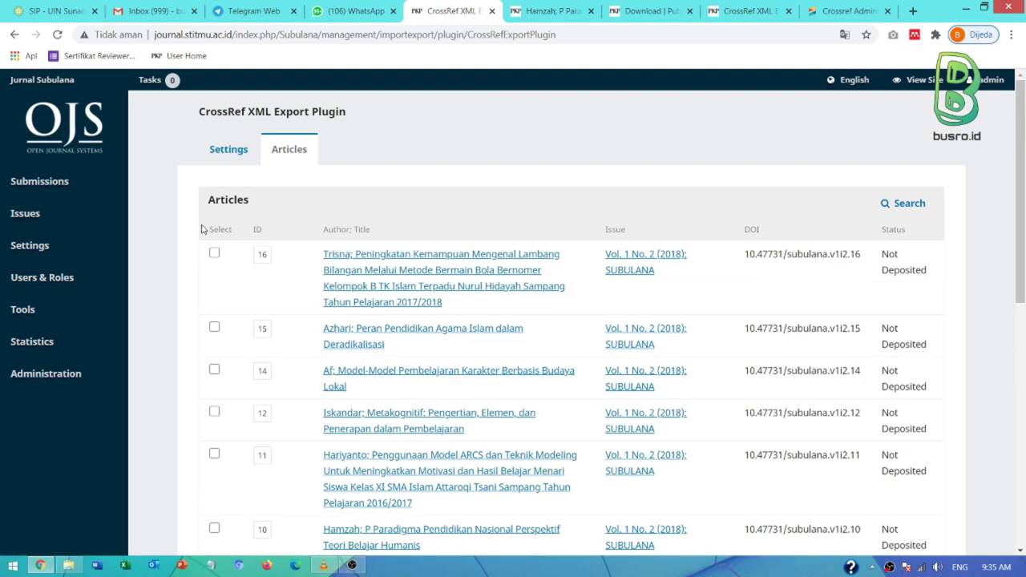
Tick the Select checkboxes for all six listed articles, IDs 16 through 10.
left_click(214, 253)
scroll(216, 264, "down", 2)
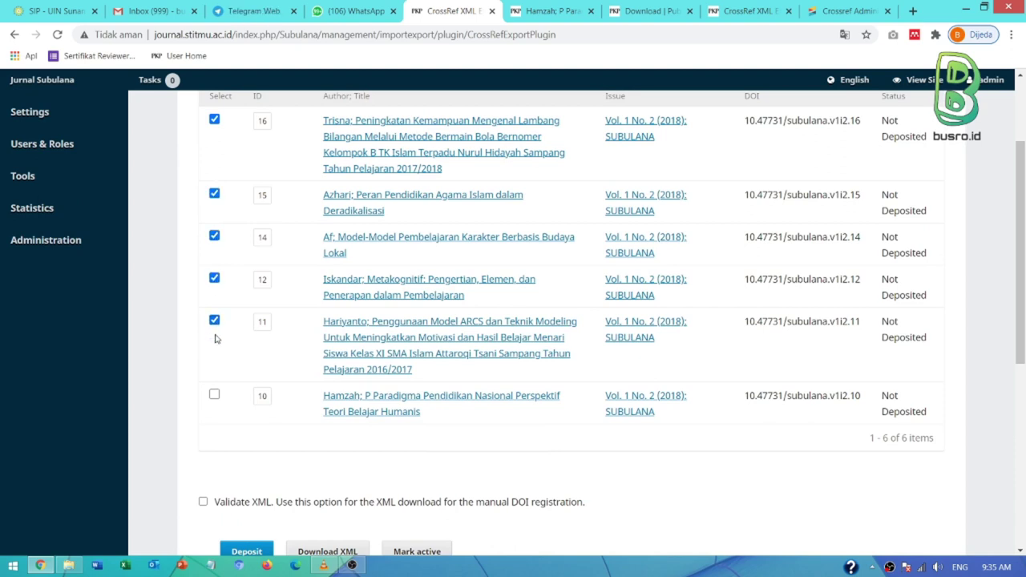
left_click(214, 395)
scroll(217, 385, "down", 3)
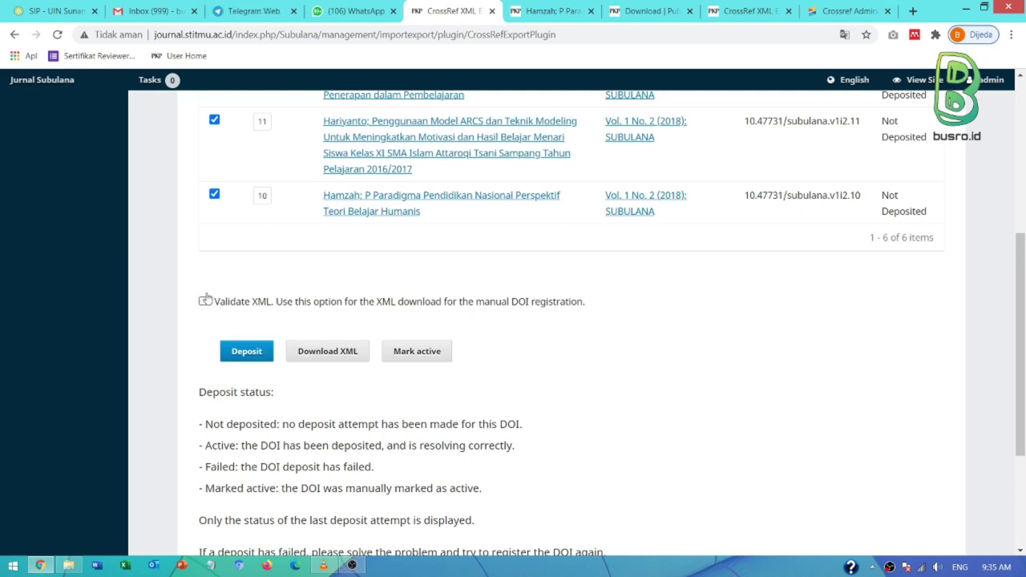
Deposit the six checked Vol. 1 No. 2 articles until 'Registration successful!' appears and they show Active.
left_click(246, 356)
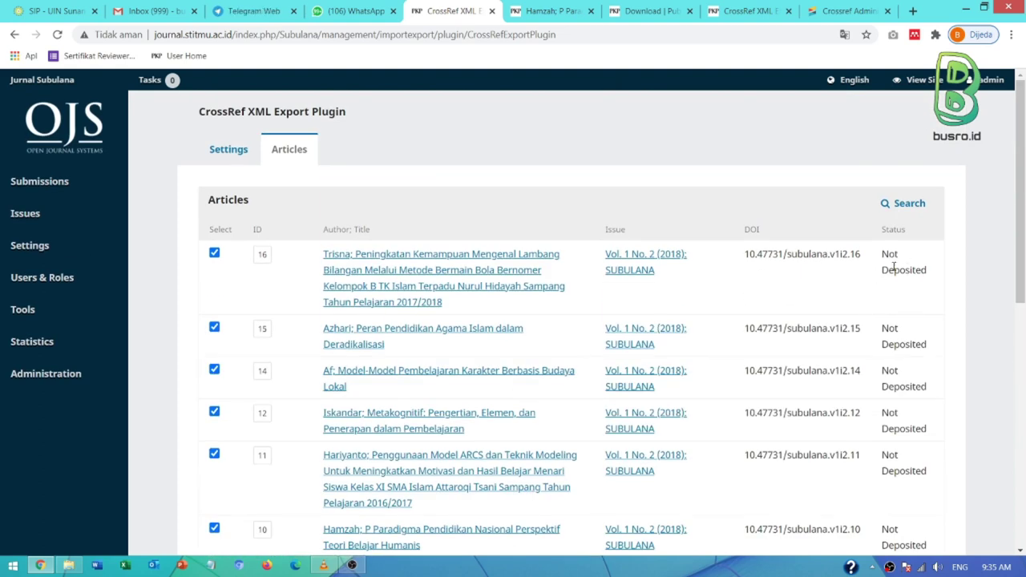
scroll(894, 267, "down", 2)
scroll(890, 219, "up", 1)
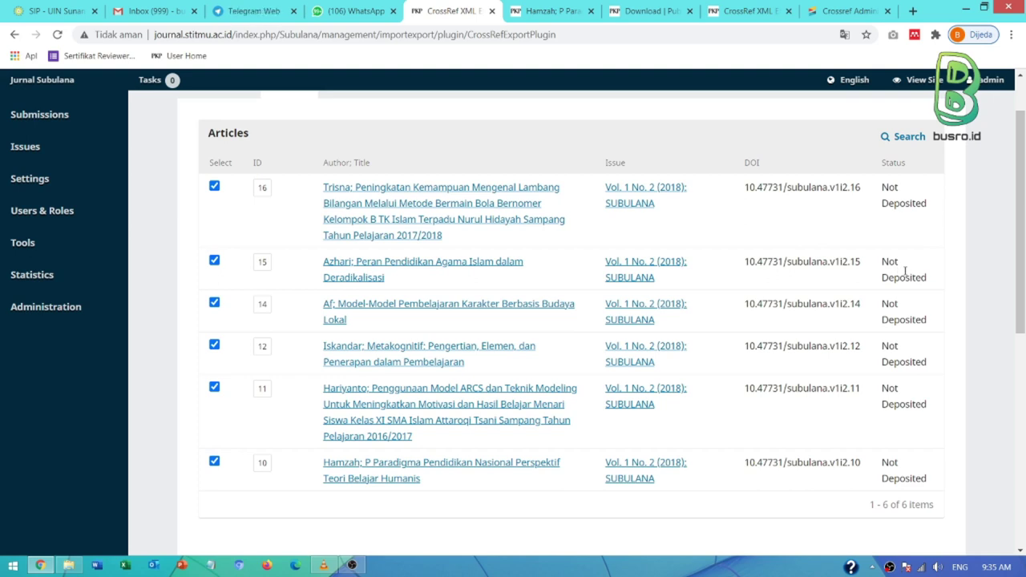
scroll(445, 423, "down", 3)
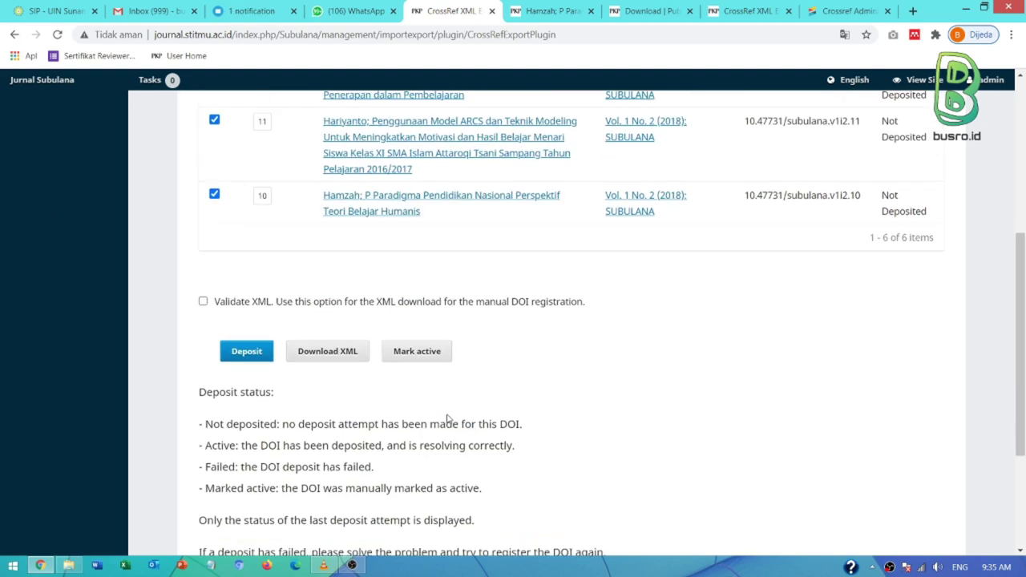
left_click(246, 353)
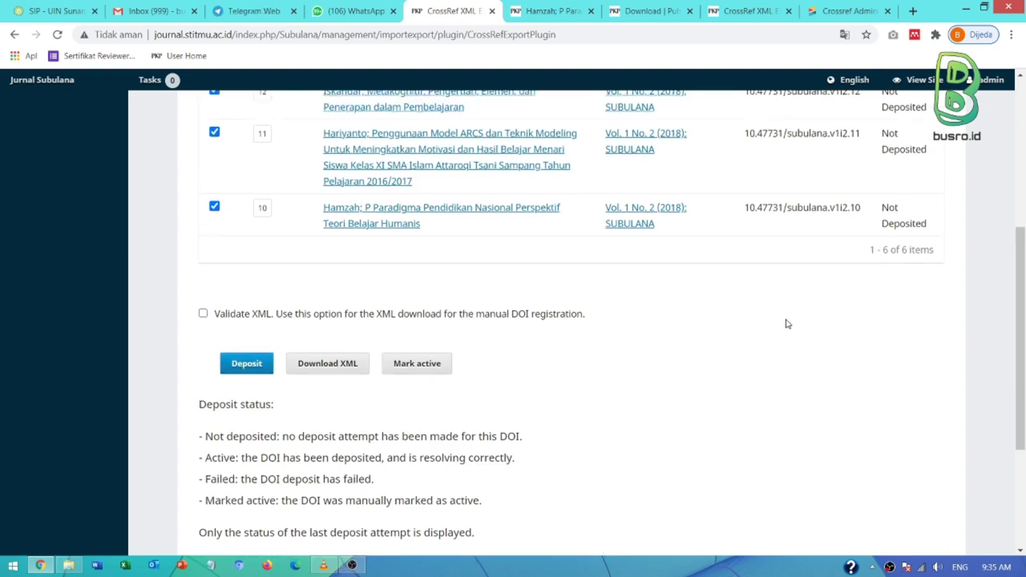
scroll(899, 400, "down", 3)
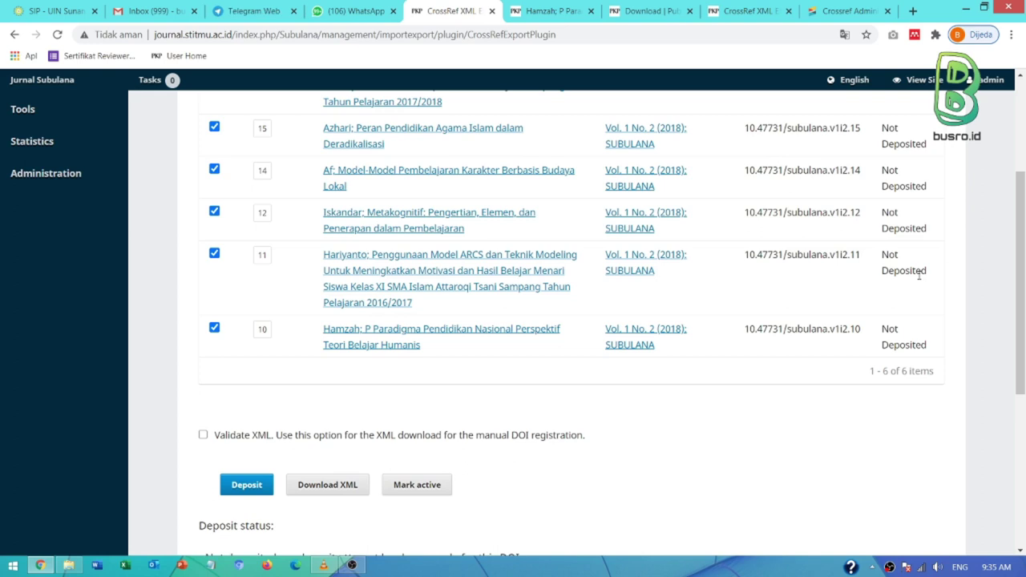
left_click(248, 486)
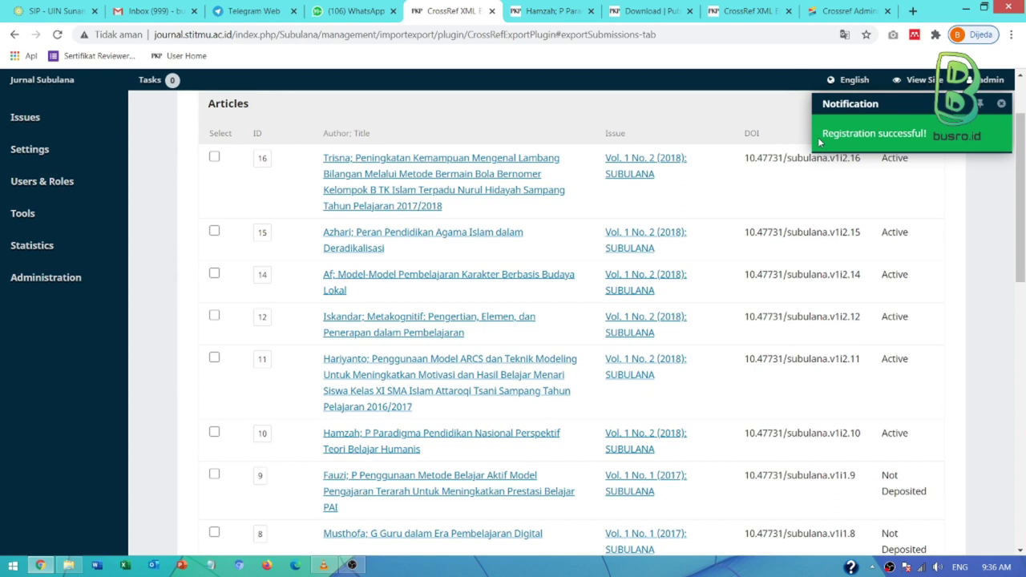
left_click(848, 10)
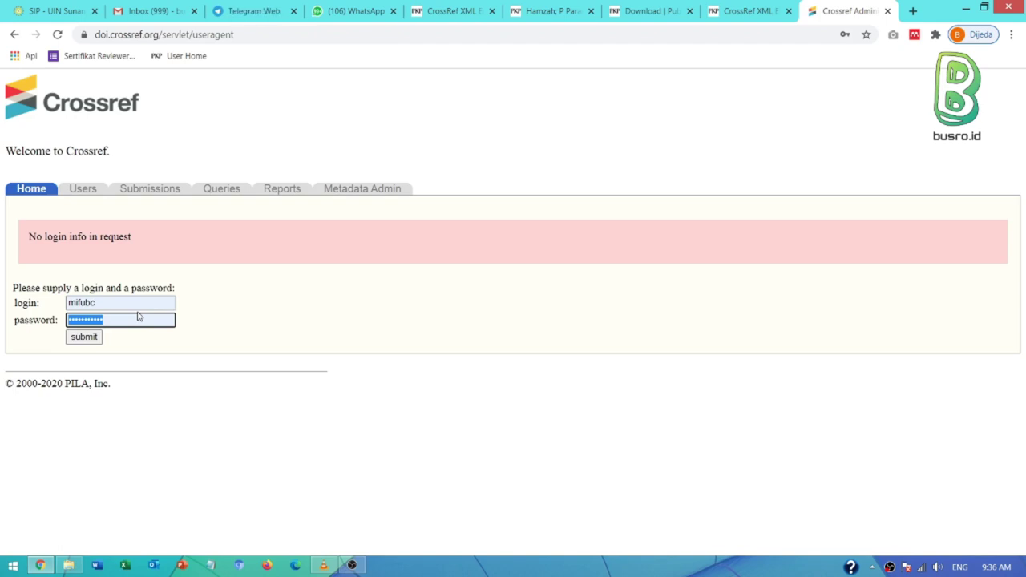
Log in to Crossref Admin with the depositor account's password and open Submission administration.
type("••")
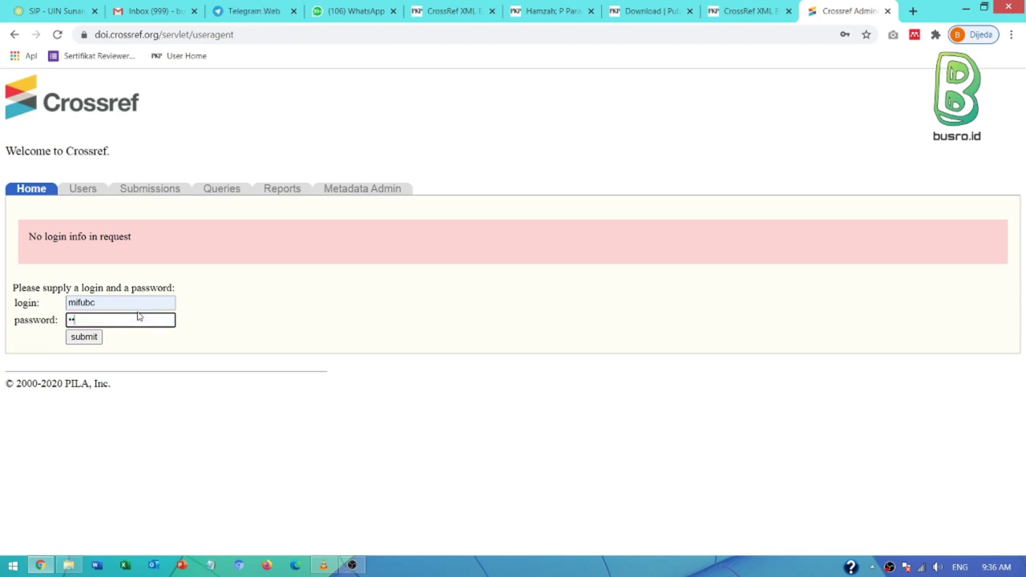
type("••**")
key("Return")
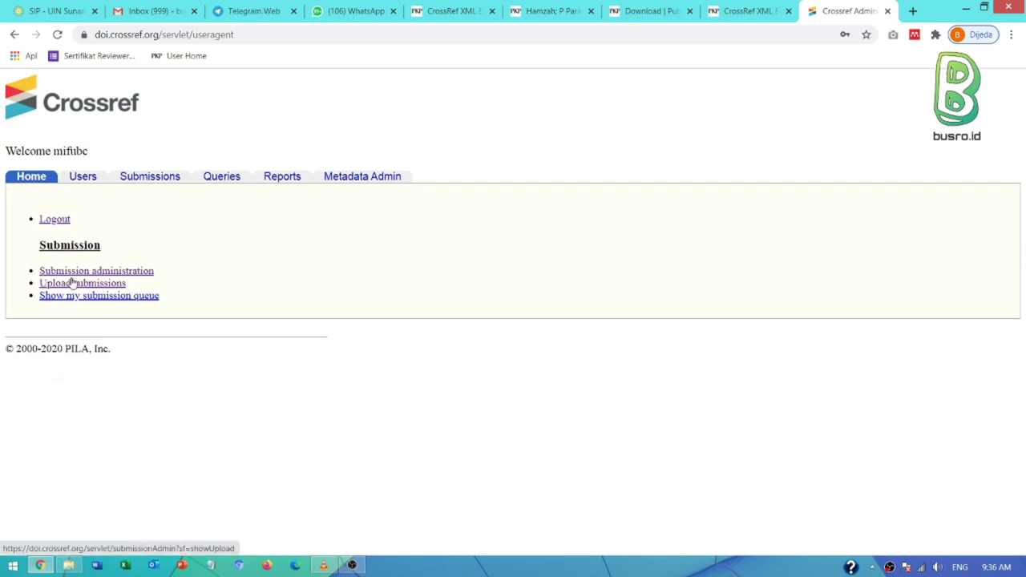
left_click(67, 271)
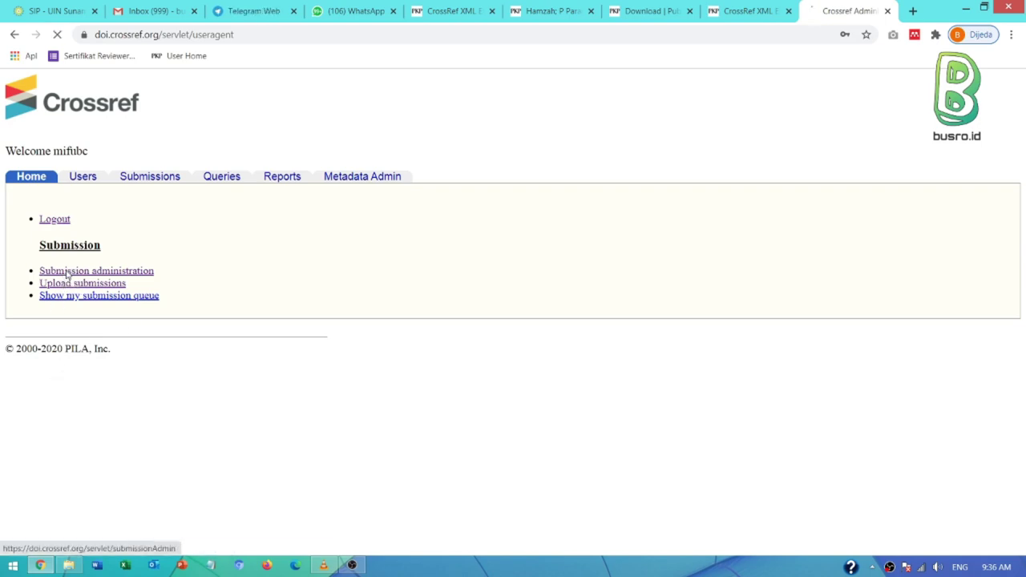
List the seven received XML deposits in Crossref, then return to the OJS CrossRef Articles list.
left_click(42, 441)
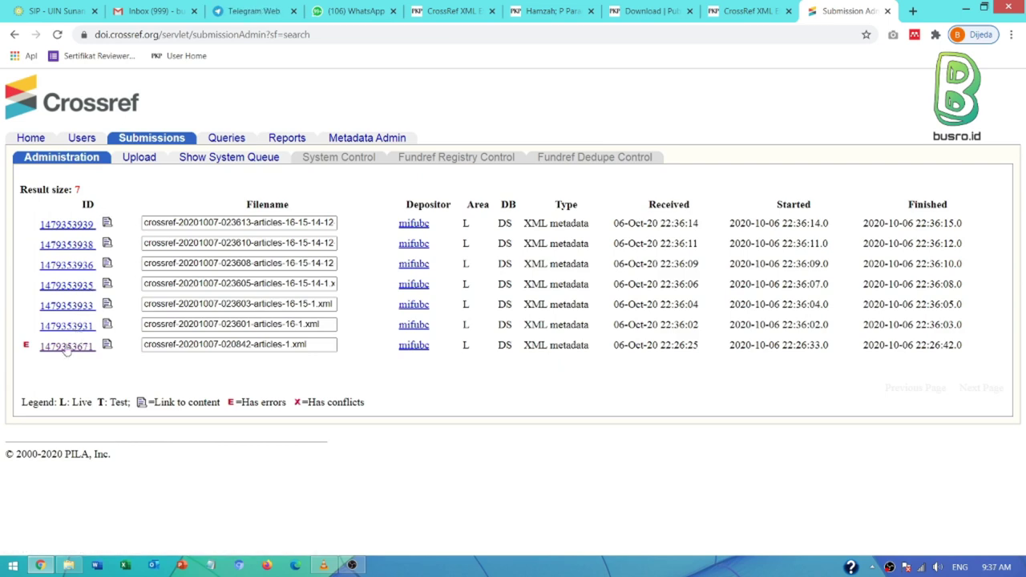
left_click_drag(32, 343, 50, 346)
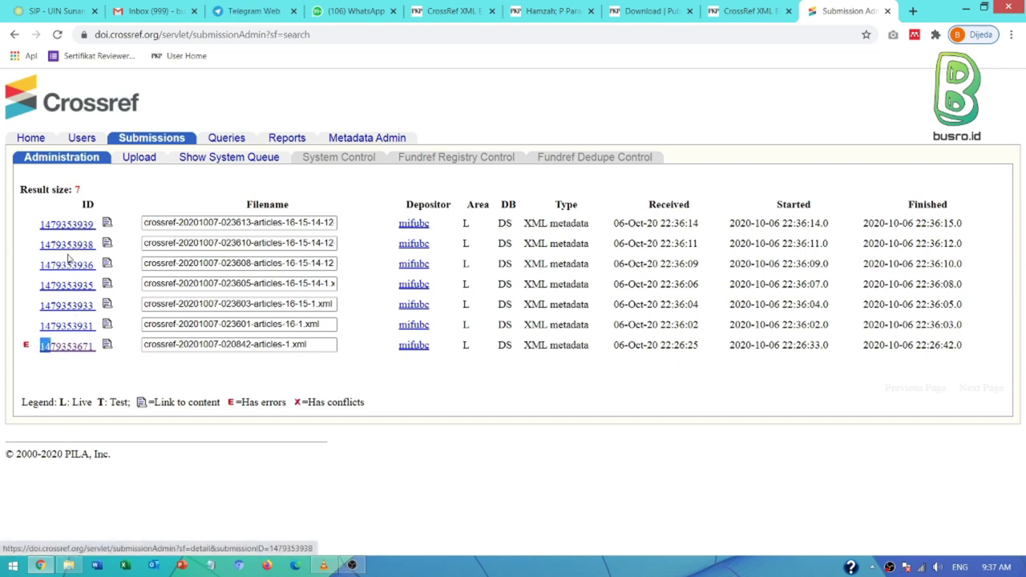
left_click(550, 11)
left_click(637, 11)
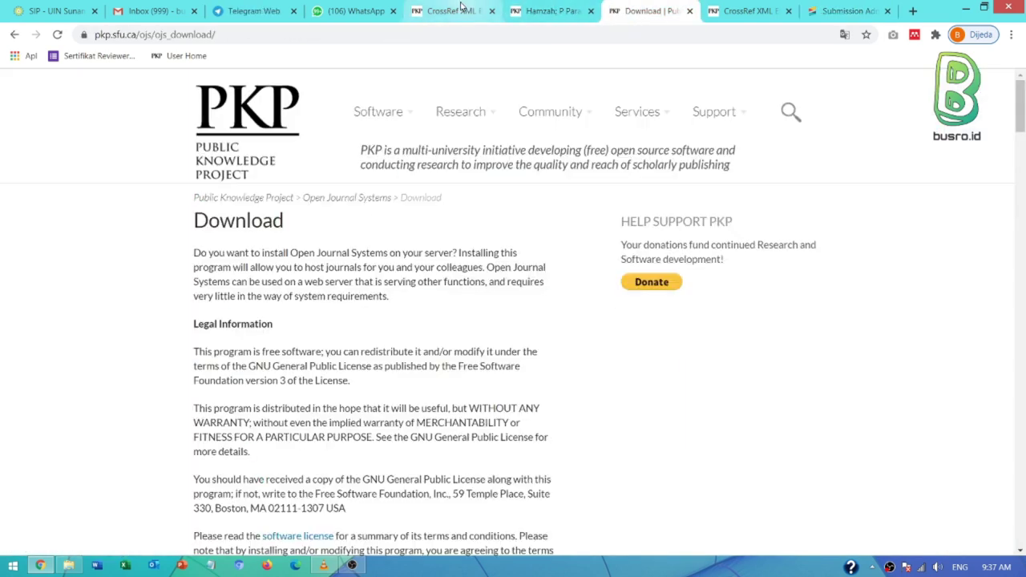
left_click(455, 12)
scroll(305, 317, "up", 2)
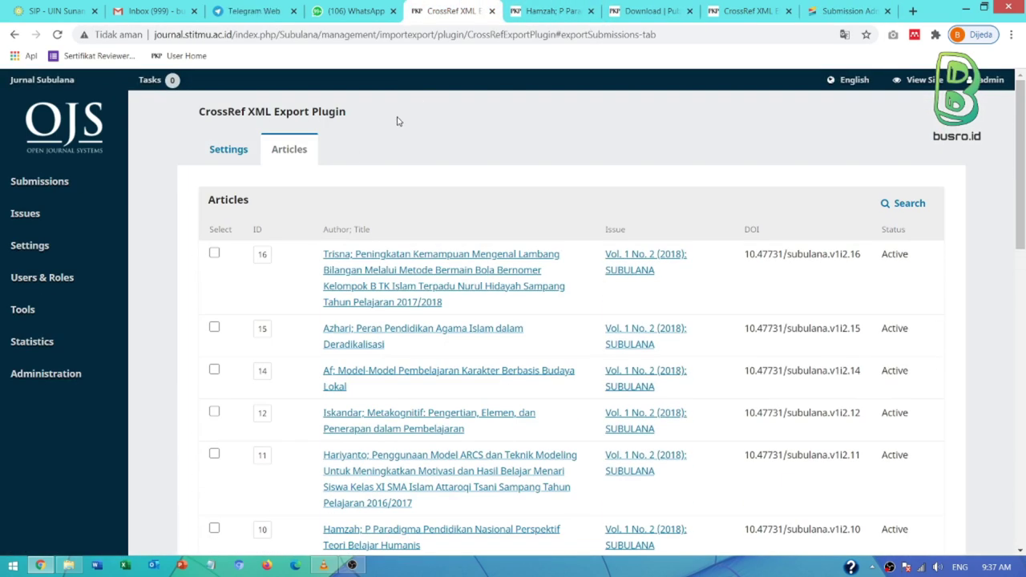
Go from View Site through Archives to the public Vol. 1 No. 2 (2018) SUBULANA issue page.
left_click(902, 83)
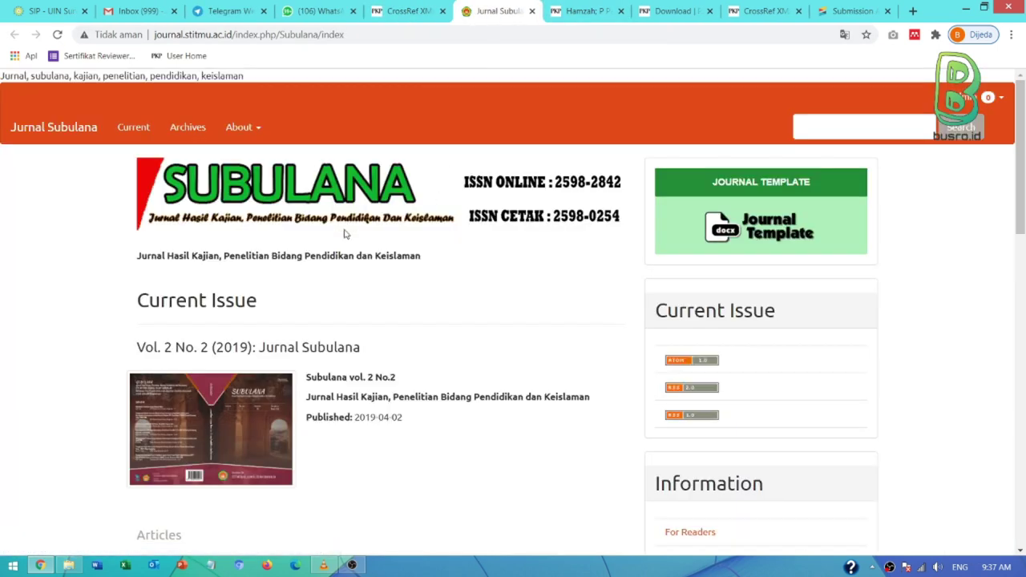
left_click(187, 133)
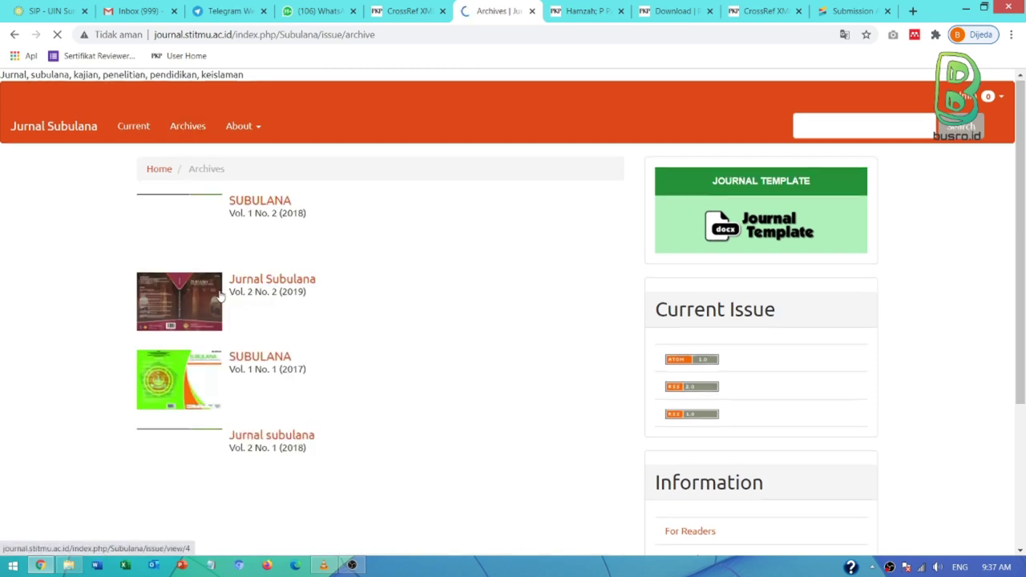
scroll(267, 320, "down", 2)
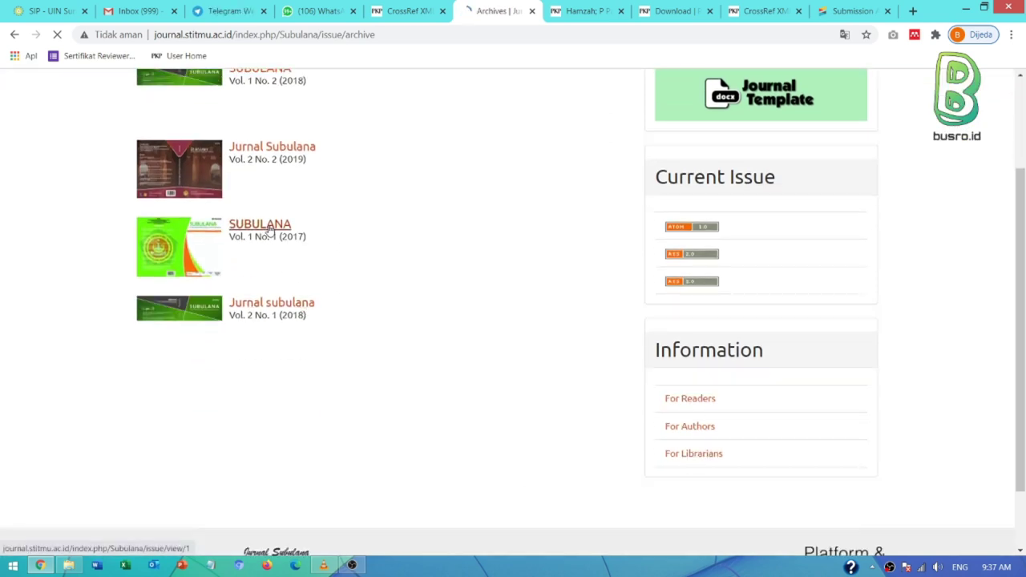
scroll(301, 324, "down", 1)
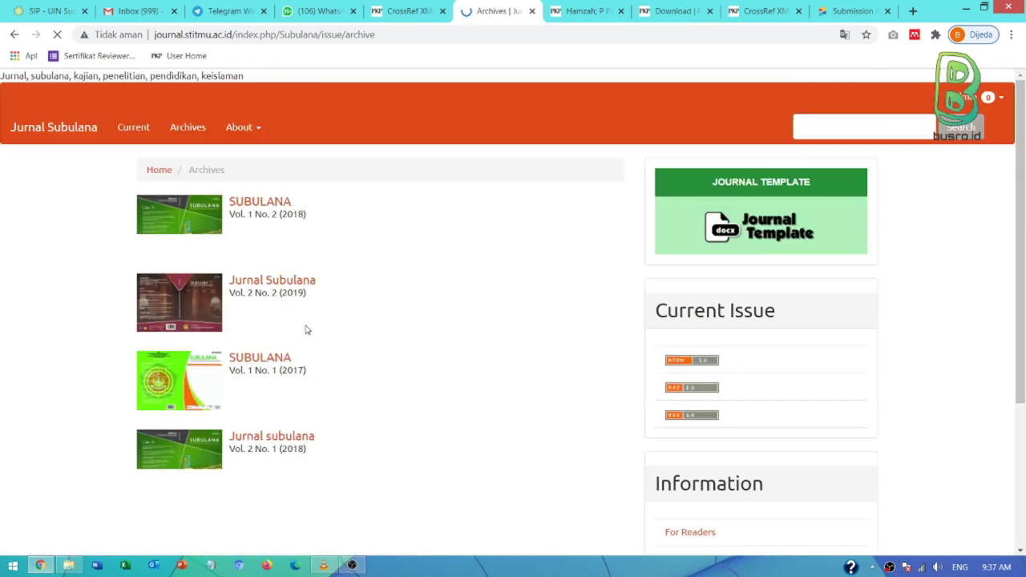
scroll(305, 328, "up", 3)
left_click(259, 202)
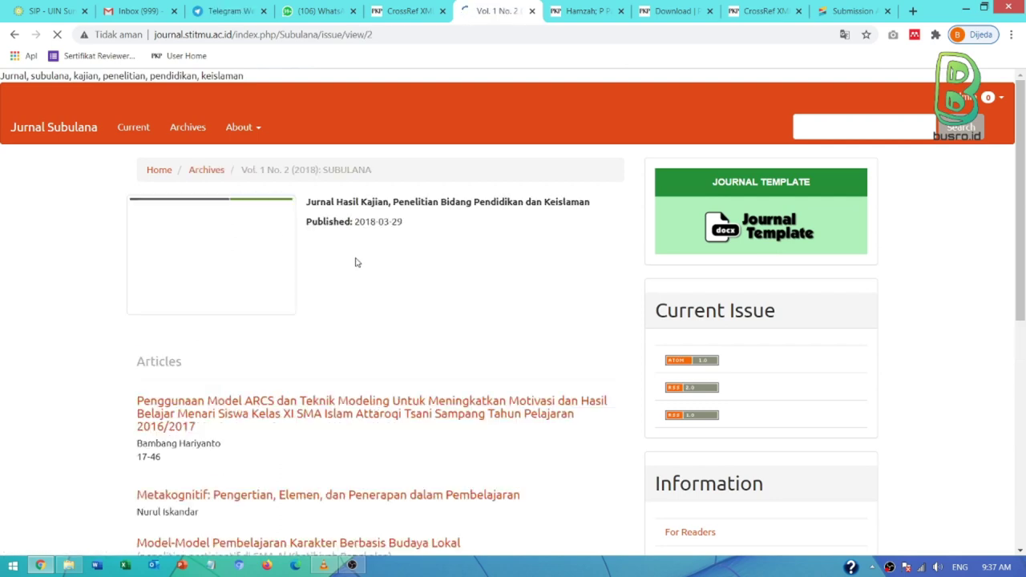
scroll(357, 262, "down", 2)
scroll(356, 262, "up", 2)
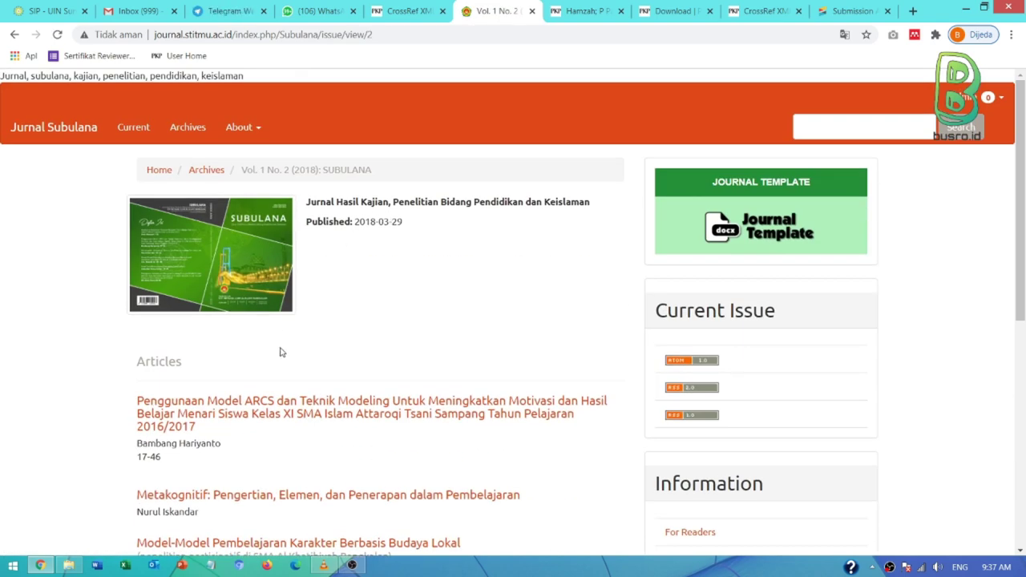
Open the newest Crossref submission's details and confirm DOI 10.47731/subulana.v1i2.10 was successfully added.
left_click(759, 13)
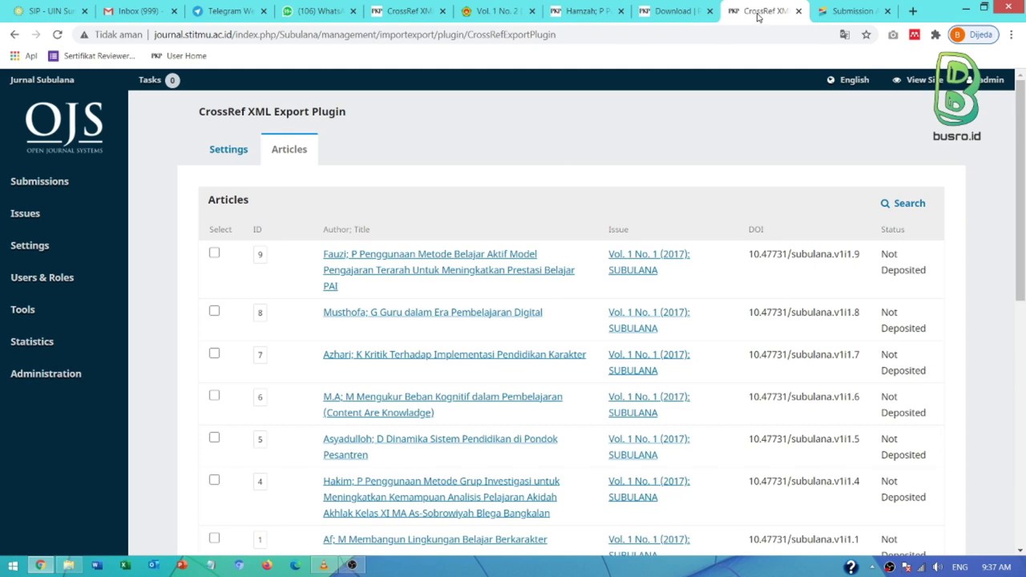
key("ctrl+Tab")
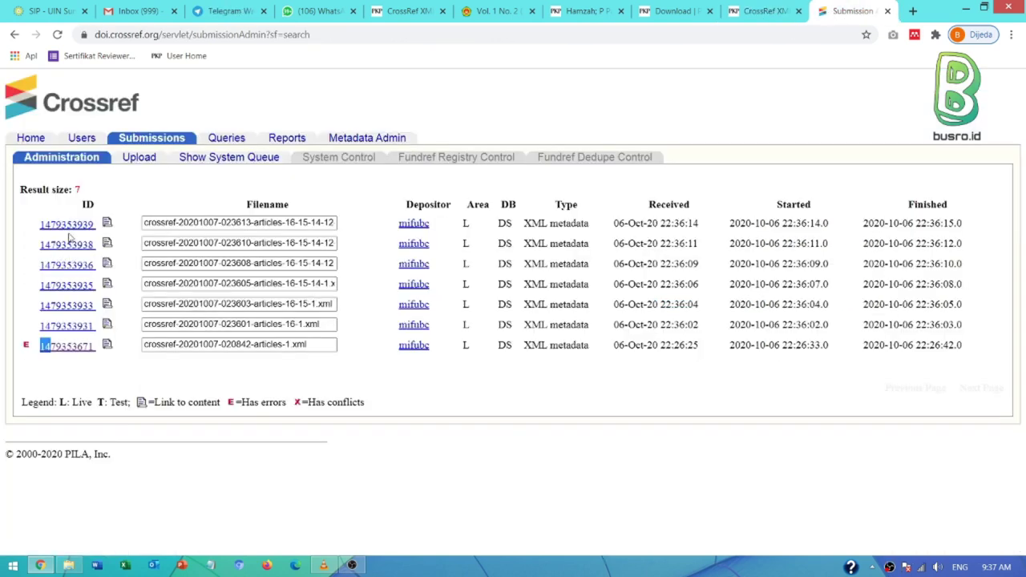
left_click(73, 230)
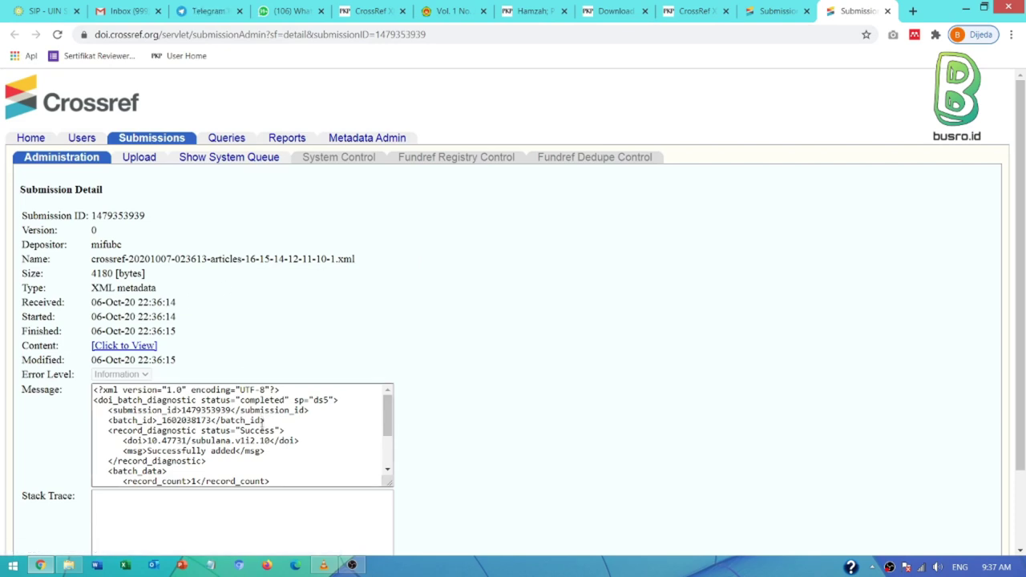
mouse_move(240, 441)
left_mouse_down()
mouse_move(265, 441)
mouse_move(235, 441)
left_mouse_up()
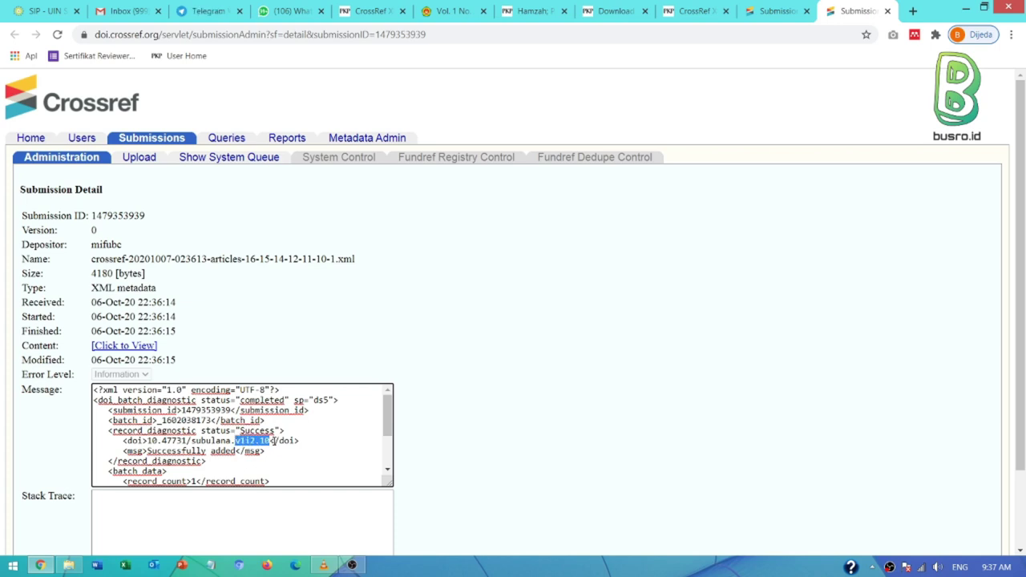
scroll(272, 441, "down", 3)
scroll(272, 441, "up", 3)
scroll(273, 441, "down", 3)
scroll(273, 441, "up", 3)
left_click(531, 10)
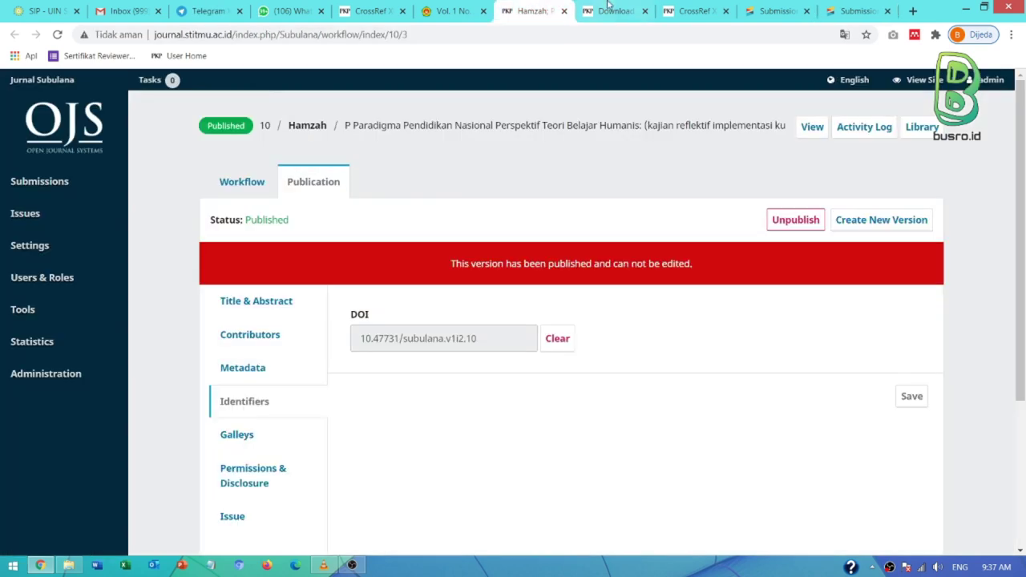
View the public P Paradigma article page with DOI 10.47731/subulana.v1i2.10, then return to Crossref's details.
left_click(608, 6)
left_click(451, 11)
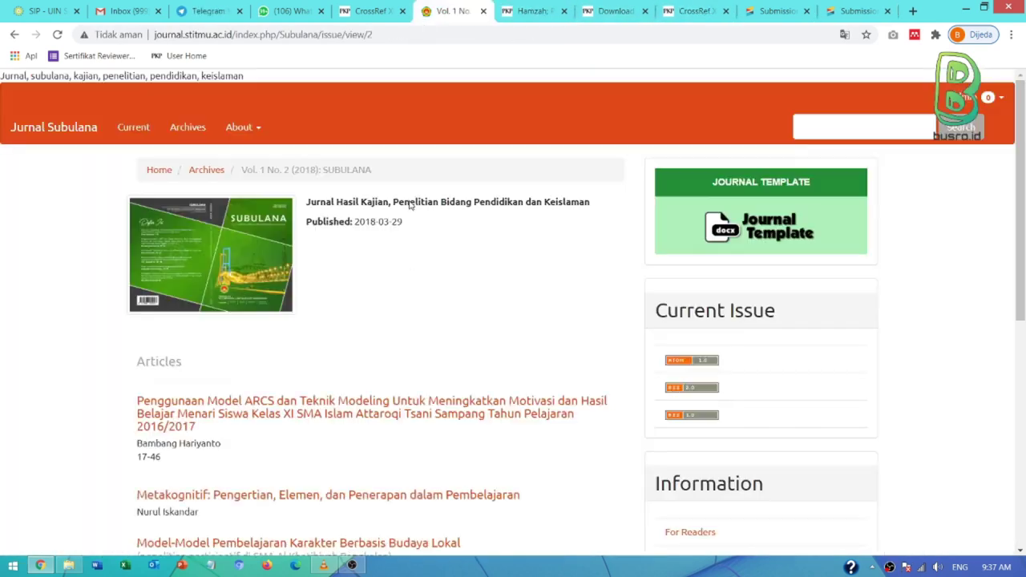
scroll(410, 296, "down", 6)
middle_click(336, 335)
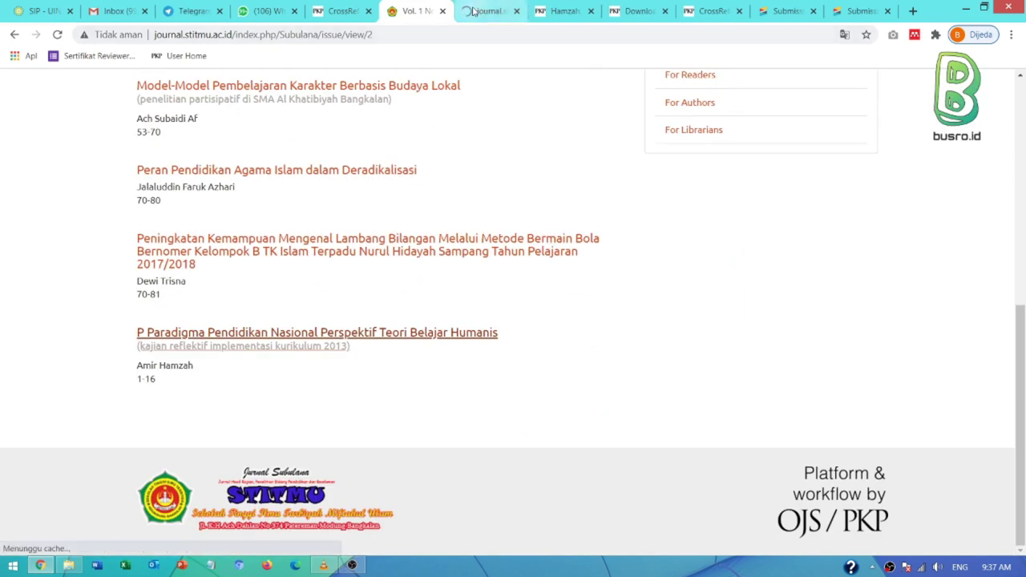
left_click(473, 10)
scroll(418, 277, "down", 1)
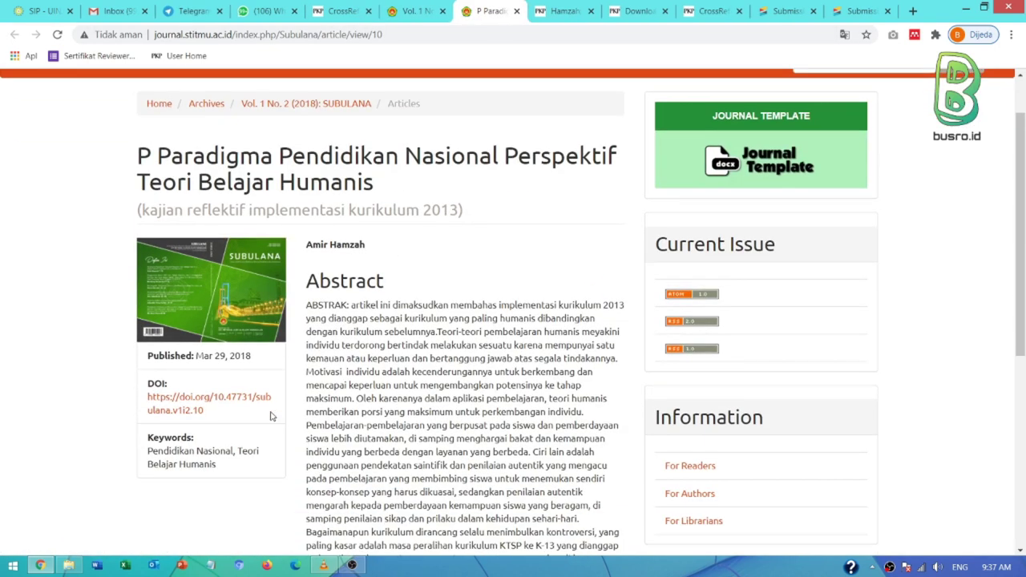
left_click(213, 401)
scroll(214, 401, "up", 1)
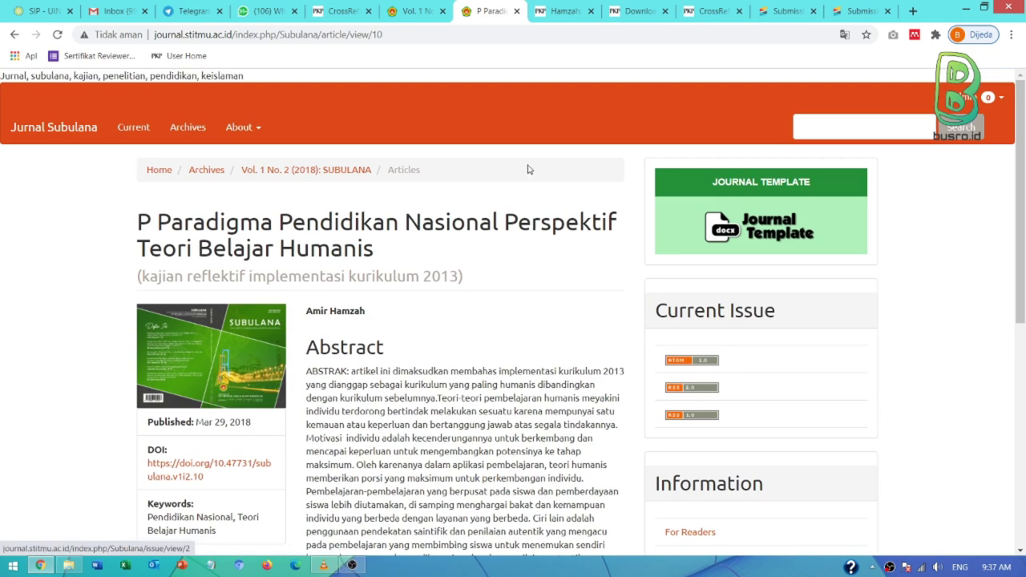
key("ctrl+9")
scroll(292, 429, "down", 3)
scroll(231, 439, "up", 3)
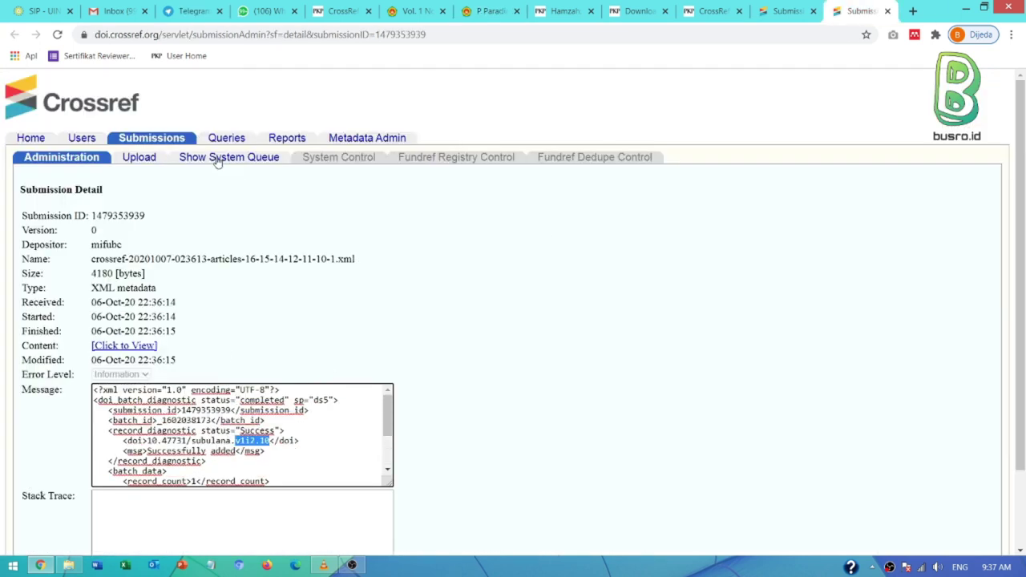
left_click(782, 10)
left_click(57, 34)
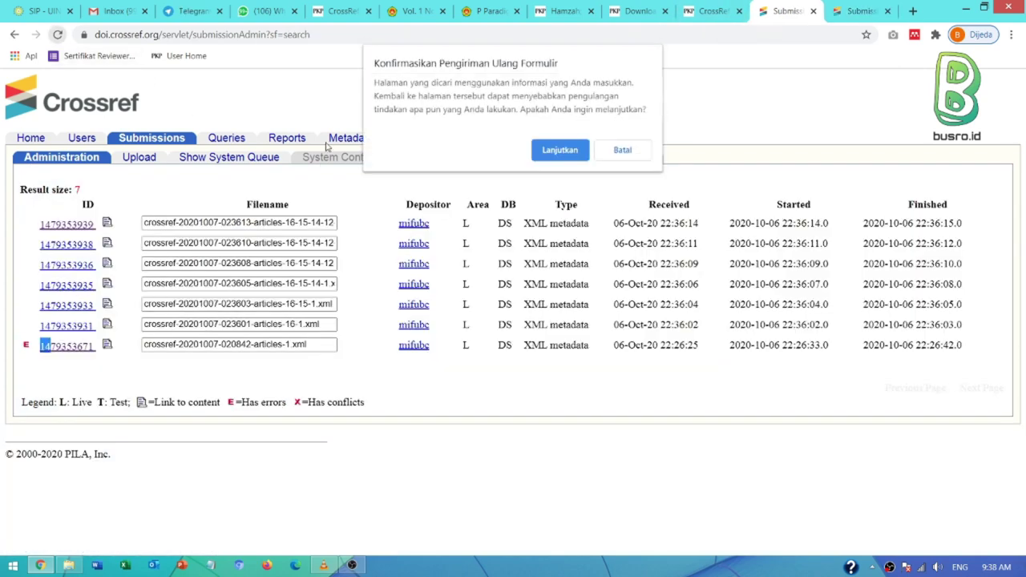
left_click(554, 149)
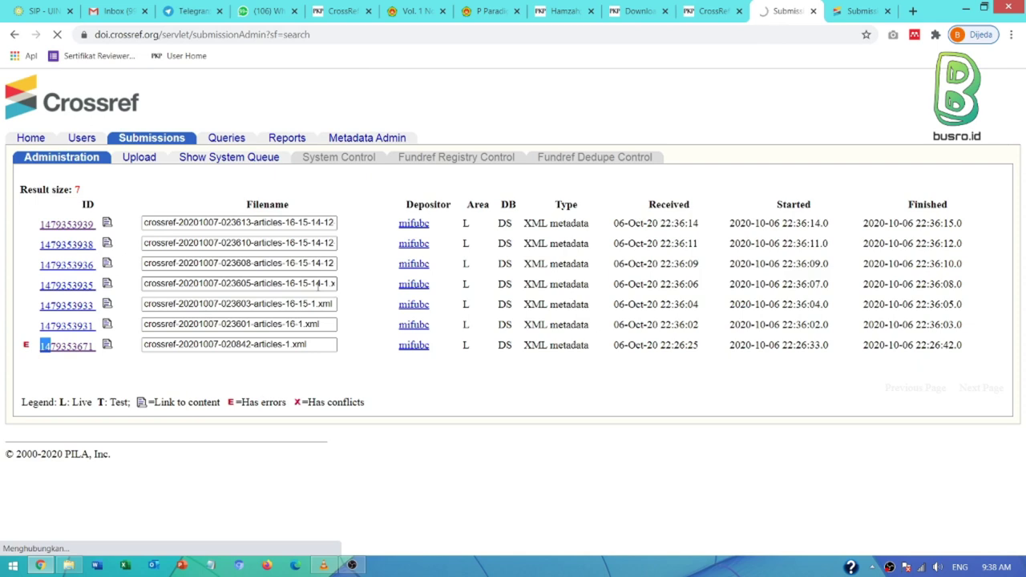
left_click(61, 244)
scroll(291, 358, "down", 2)
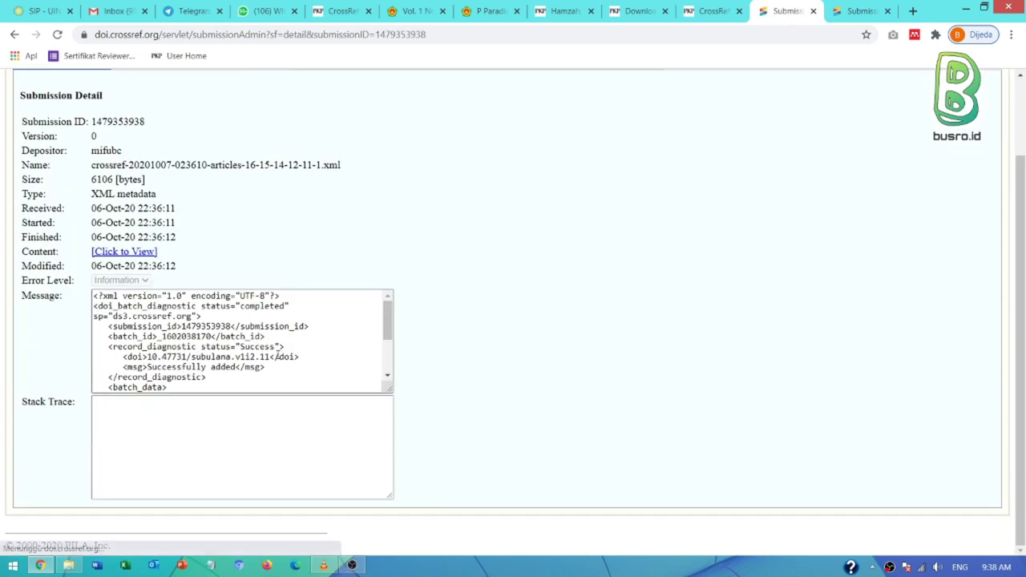